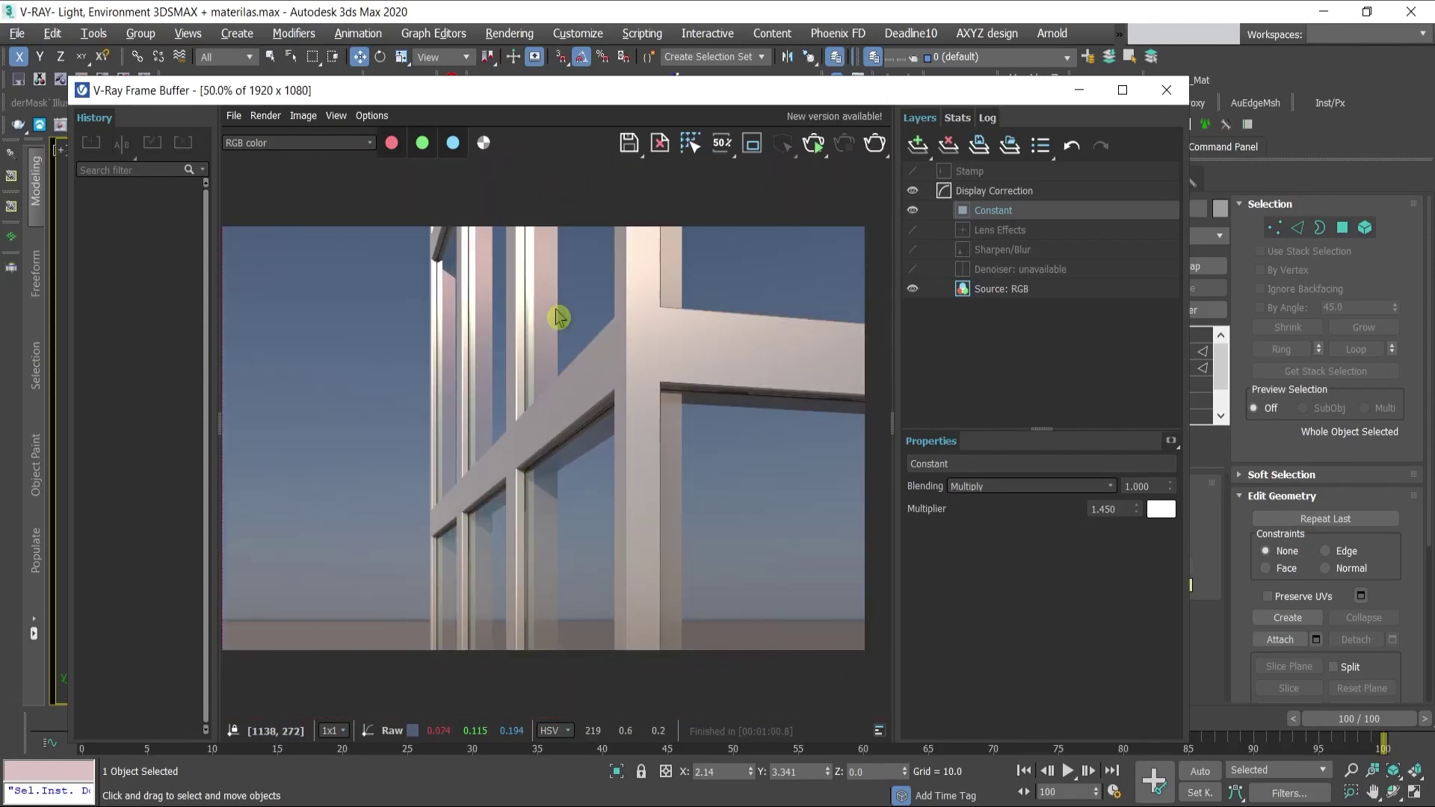
- Examine the rendered mullion frame close up, and the finished mullion model it was made from
scroll(475, 495, "up", 2)
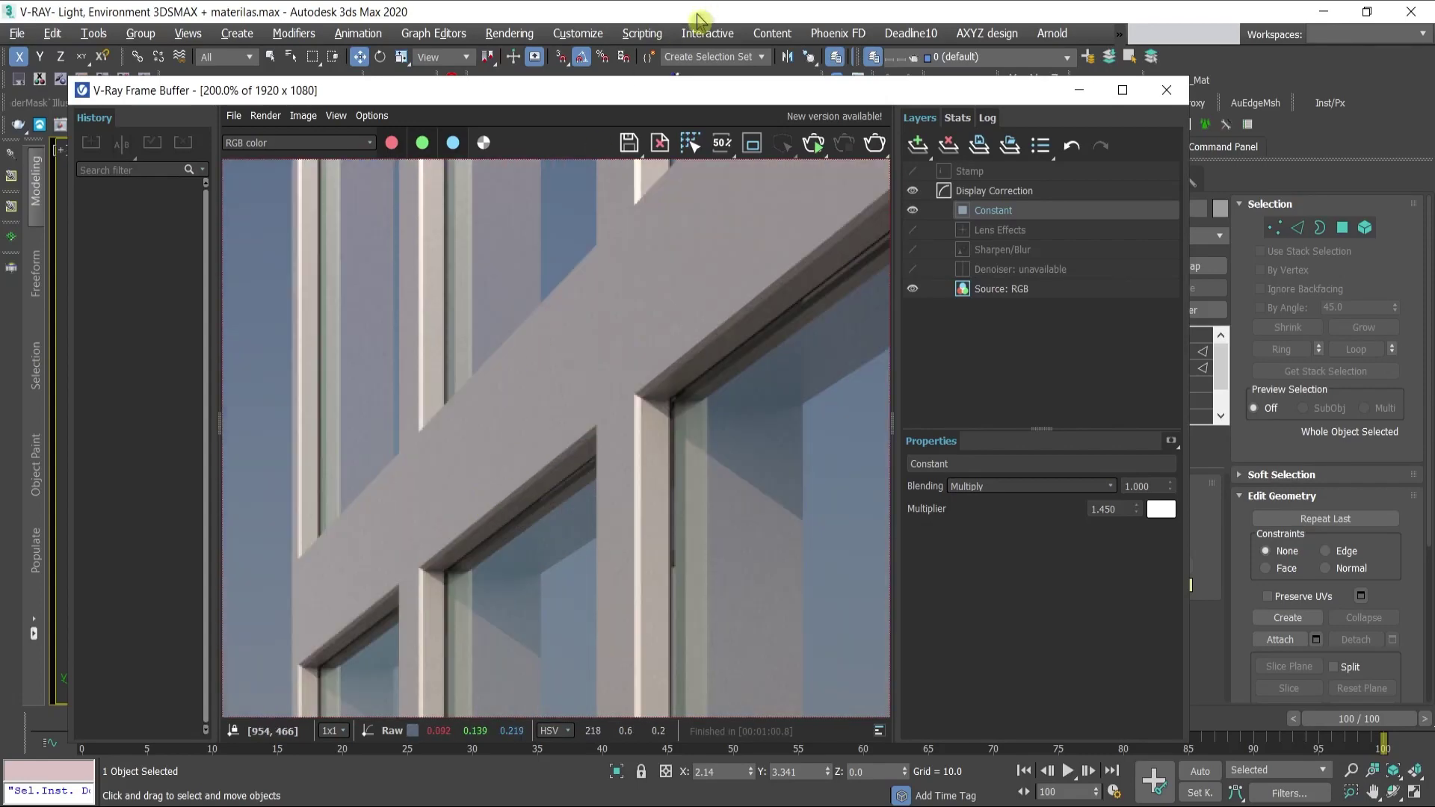
middle_click_drag(607, 535, 684, 231)
middle_click_drag(730, 553, 744, 415)
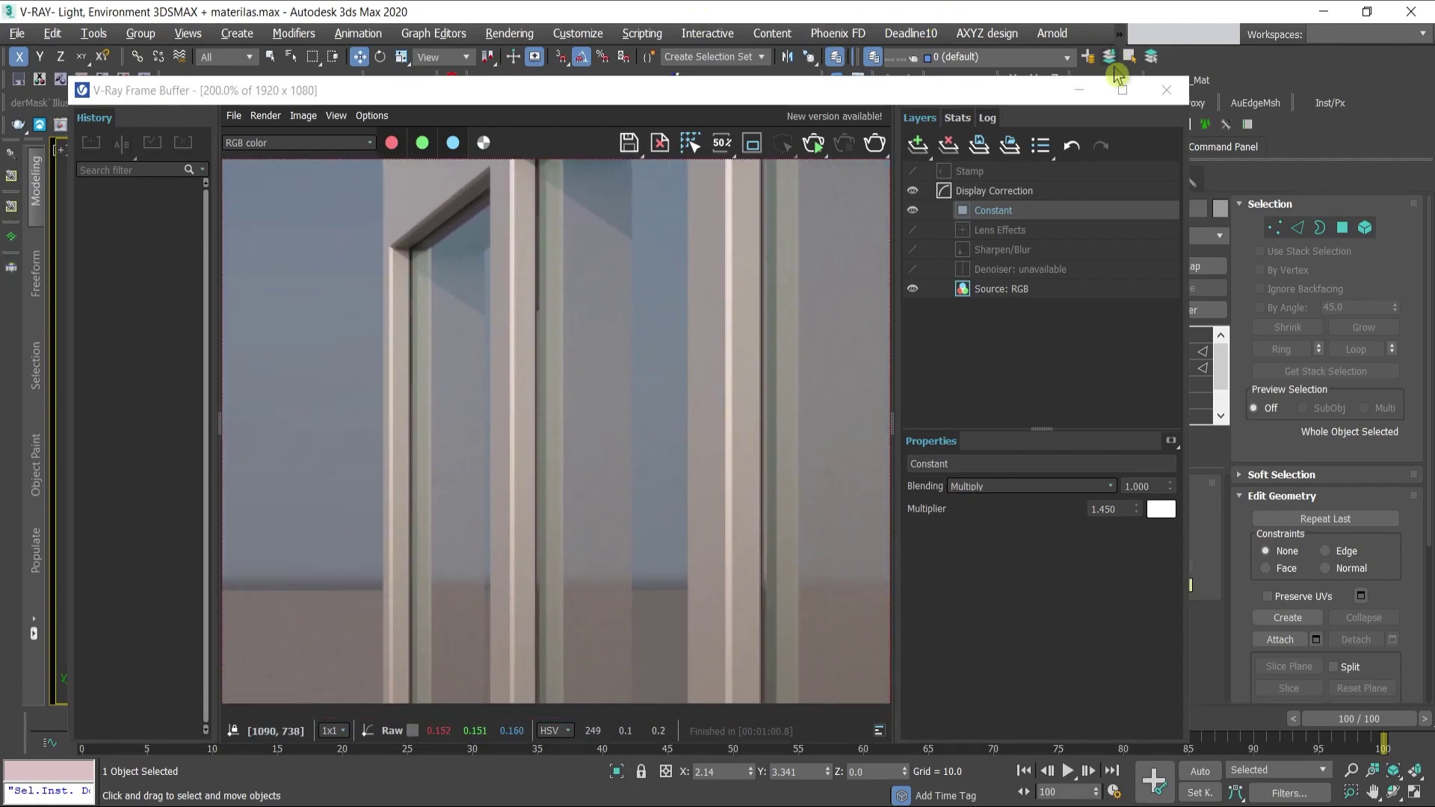
left_click(1079, 89)
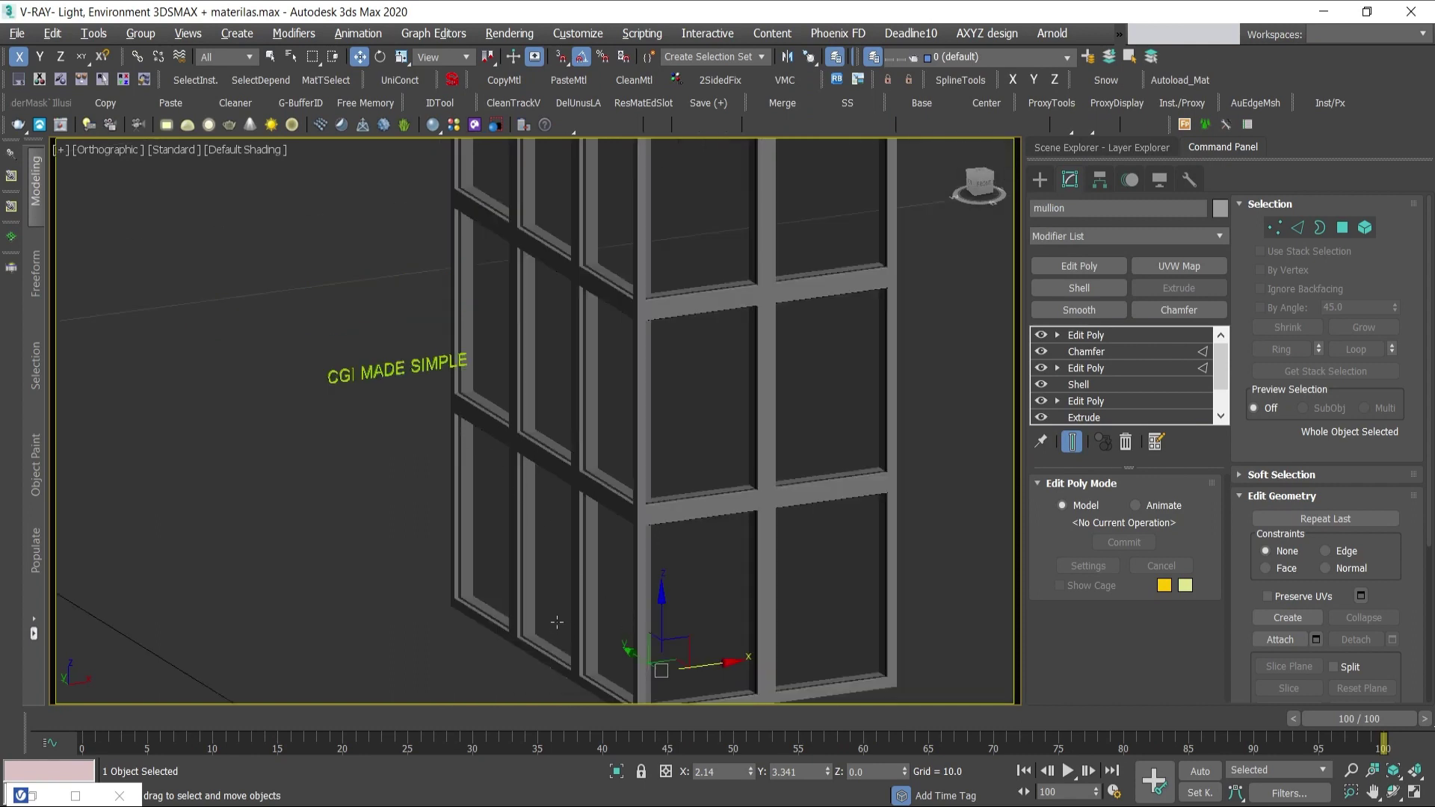
middle_click_drag(557, 622, 485, 515)
middle_click_drag(686, 353, 730, 497, "alt")
scroll(685, 471, "down", 3)
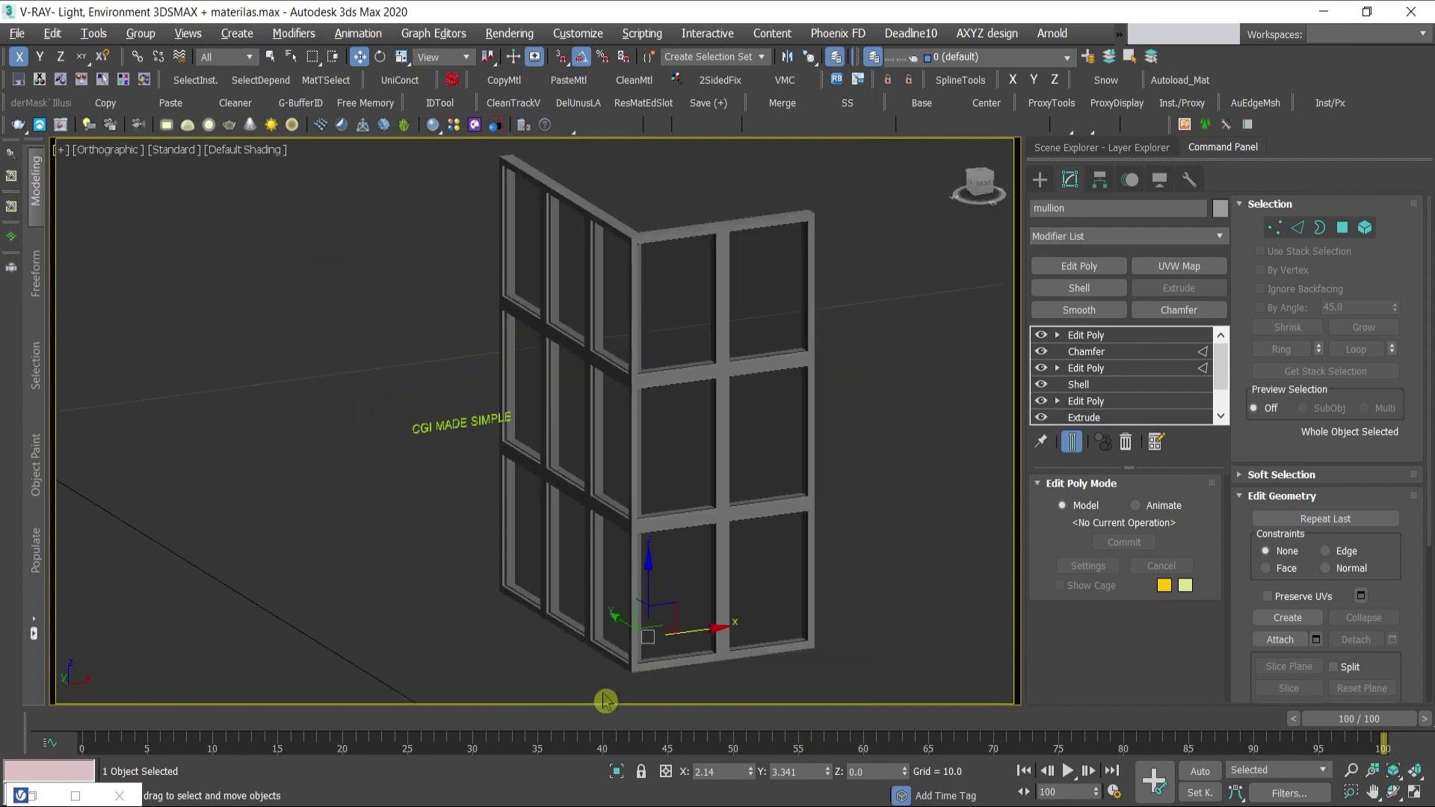
scroll(754, 460, "up", 2)
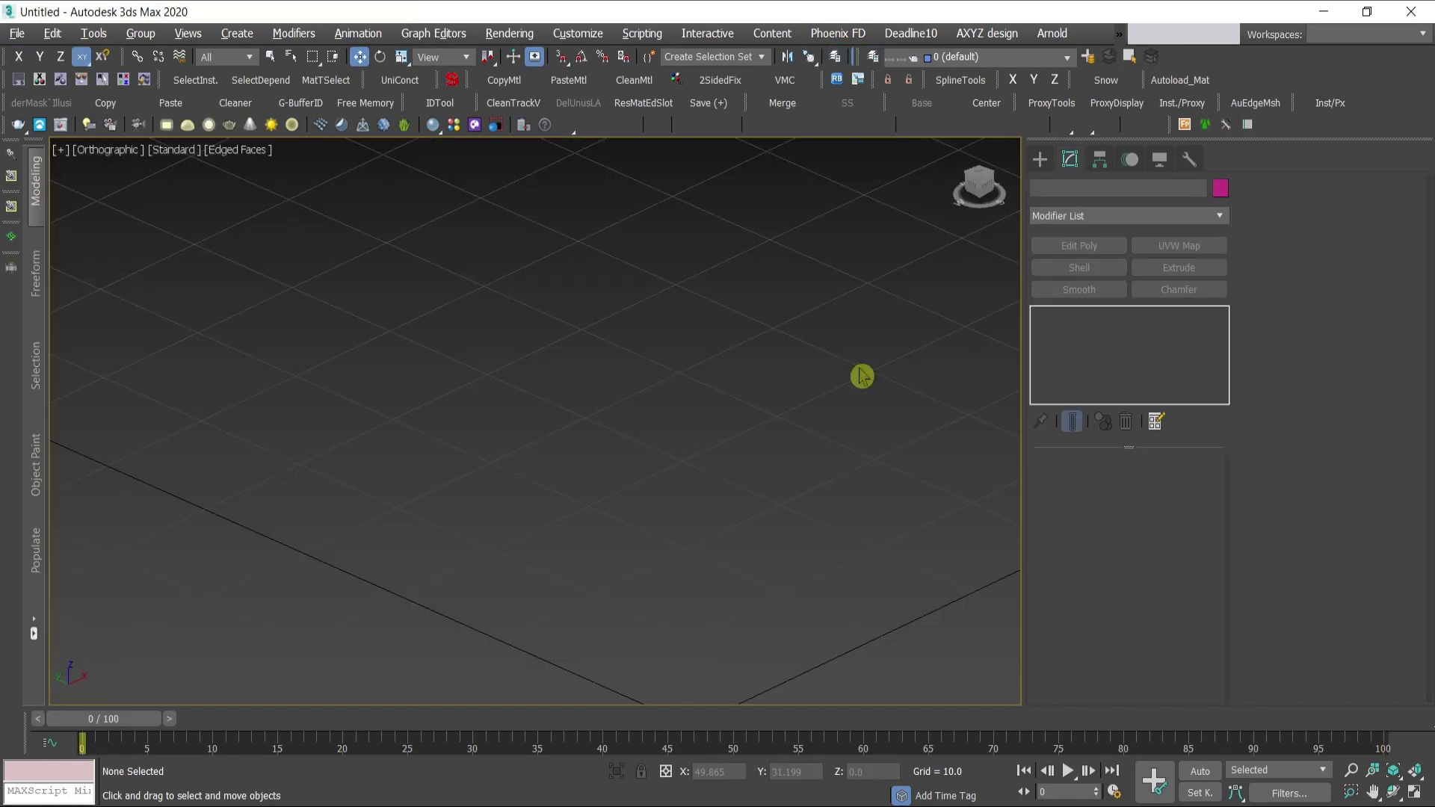
- Draw an open L-shaped spline with three corner points on the ground grid using the Line tool
left_click(1041, 161)
left_click(1085, 291)
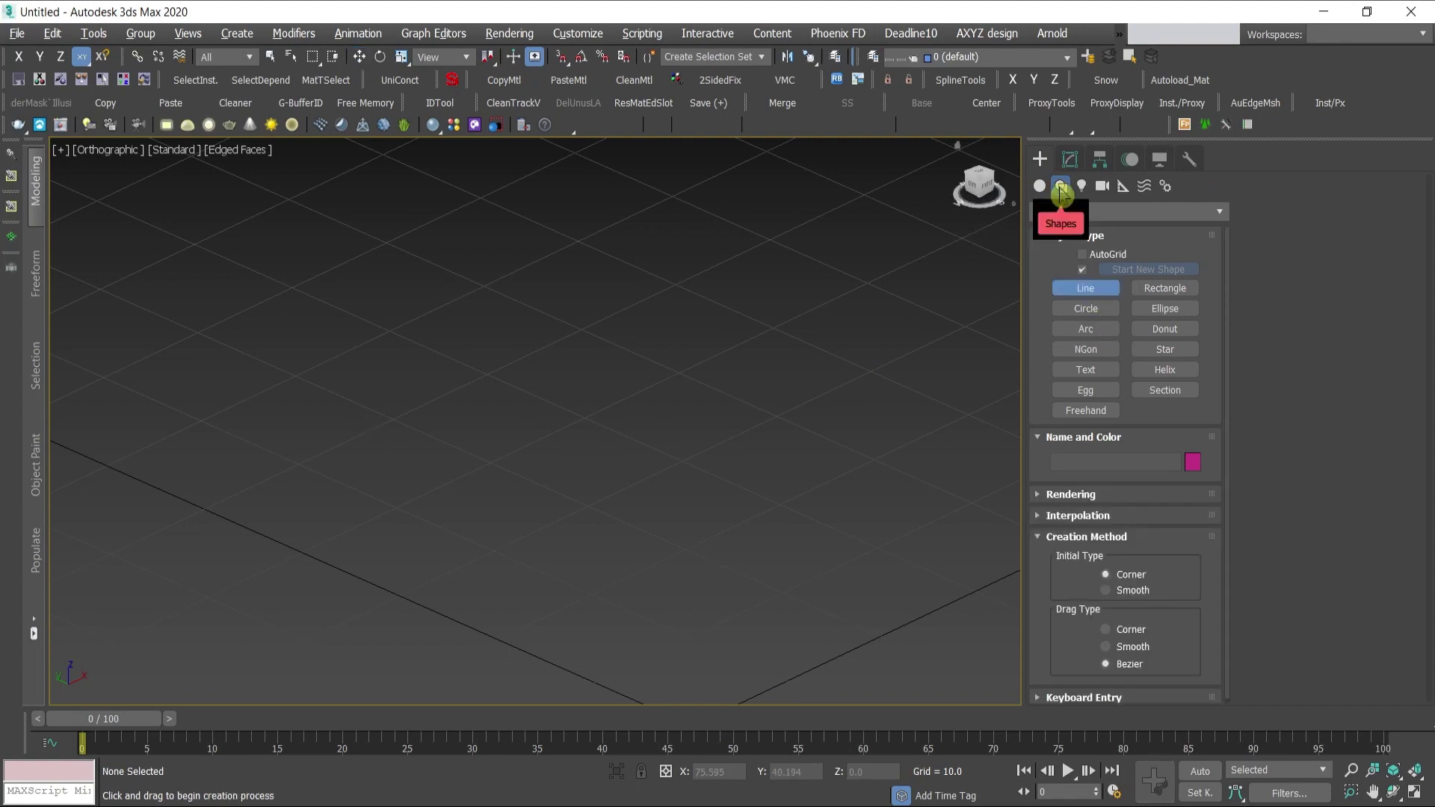
left_click(382, 444)
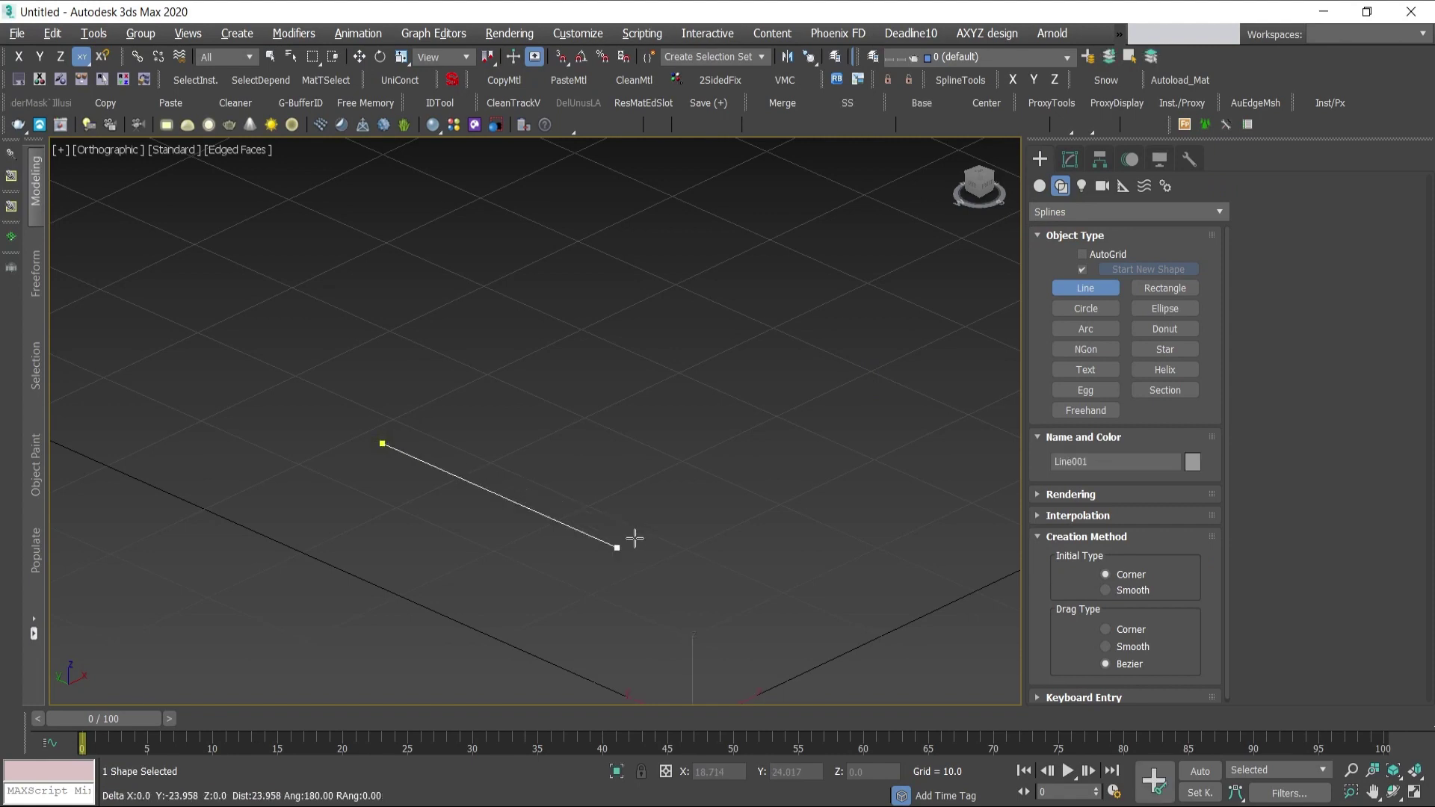
left_click(592, 538)
left_click(712, 468)
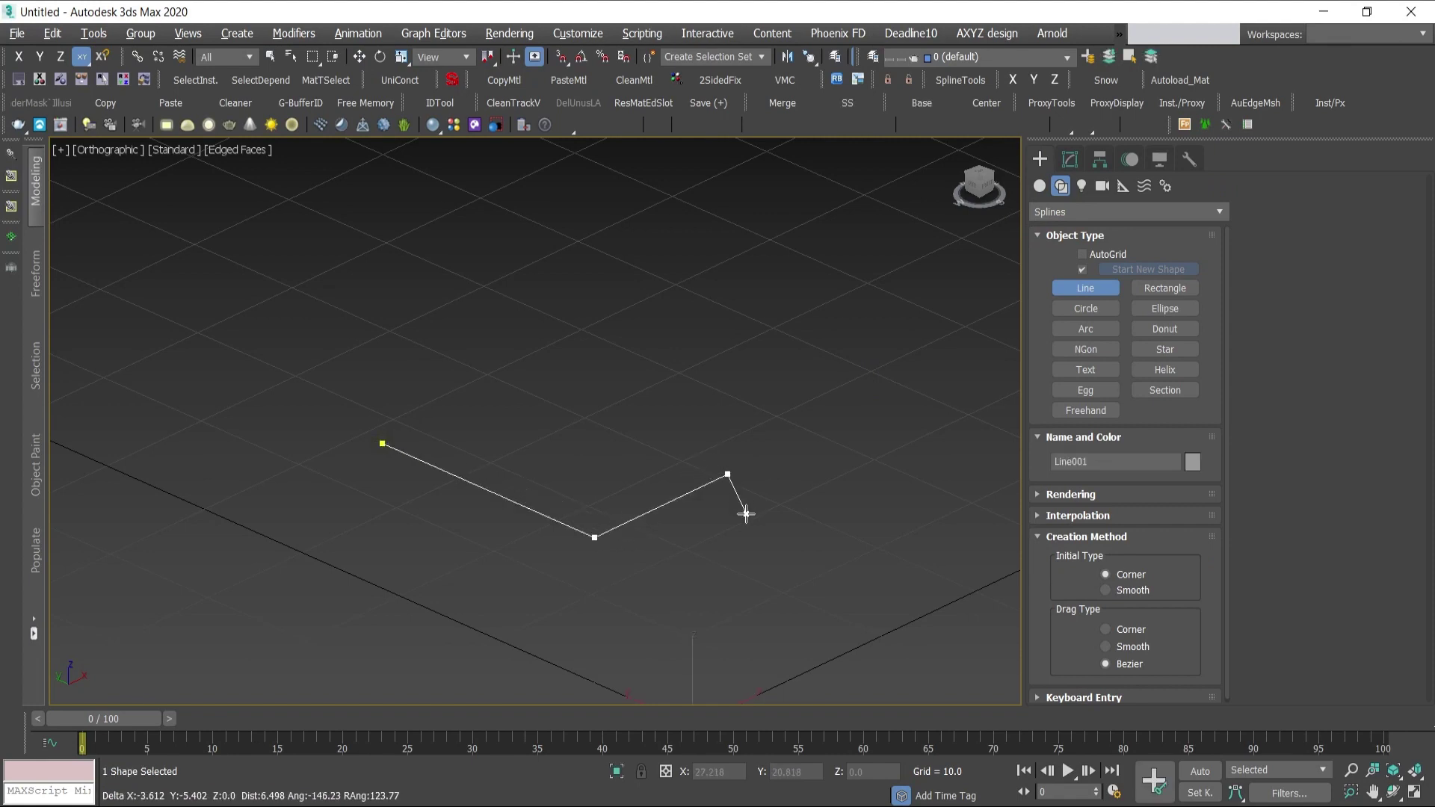
right_click(750, 503)
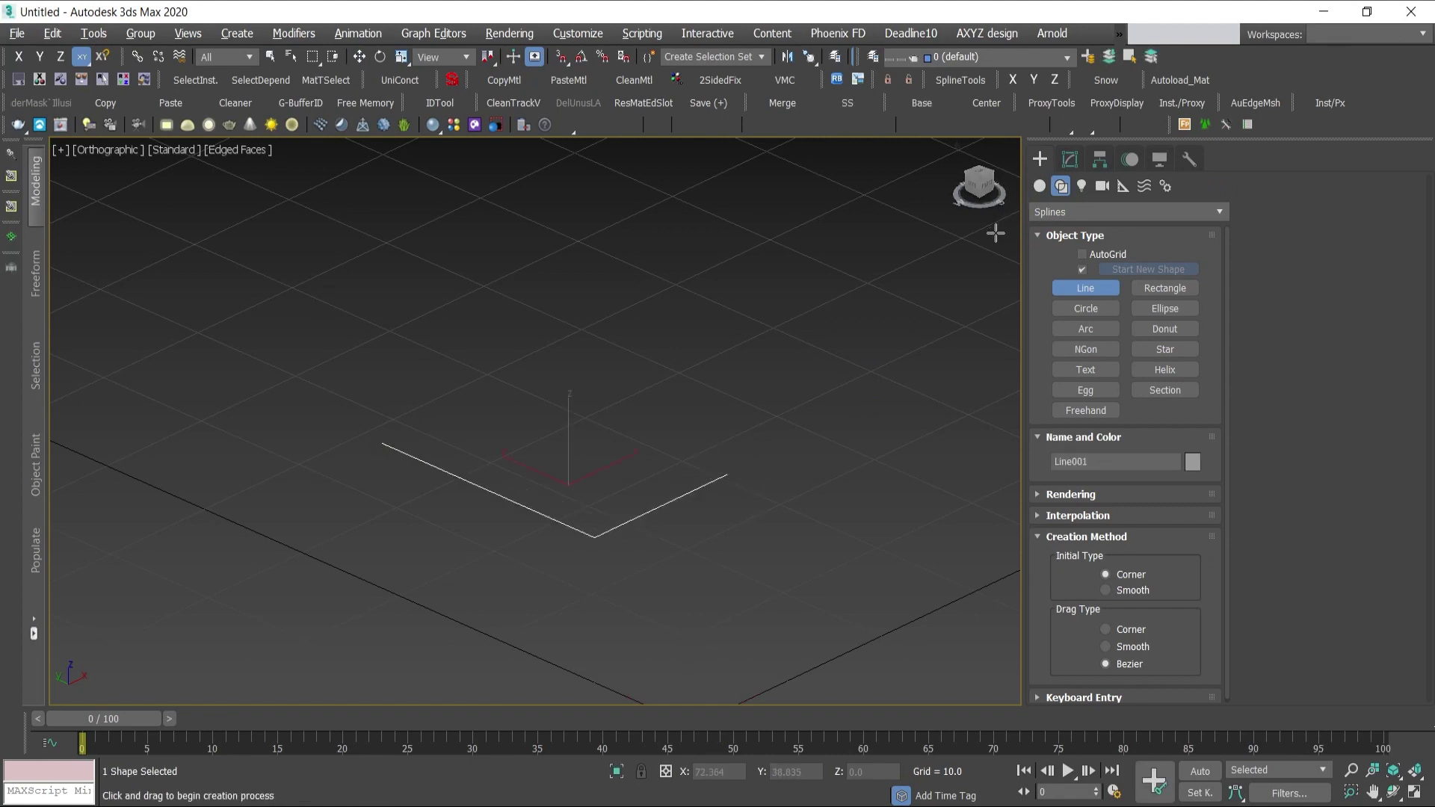
key("w")
- Apply an Extrude modifier with an amount of 30 to the L-shaped line to form two wall faces
left_click(1074, 163)
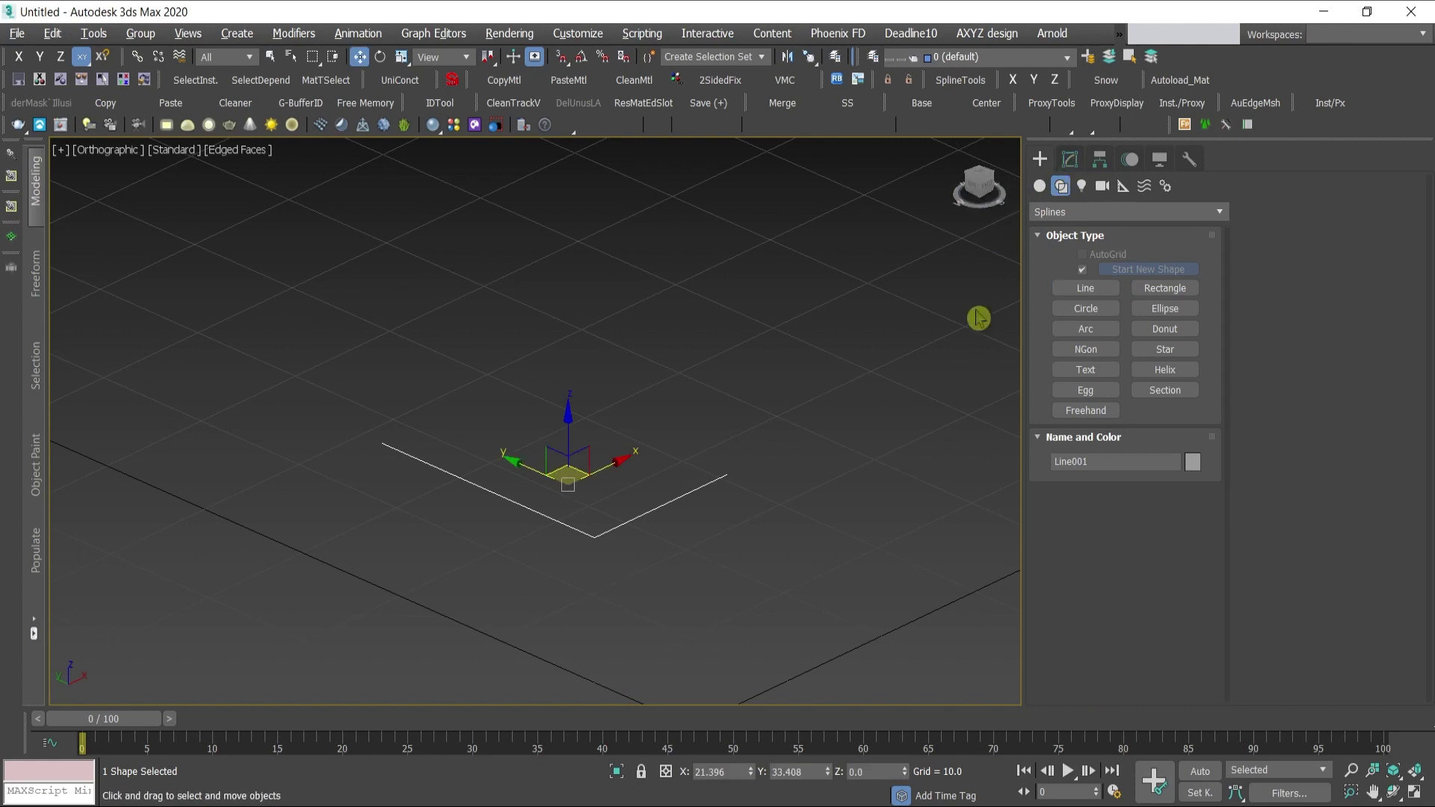
left_click(1070, 159)
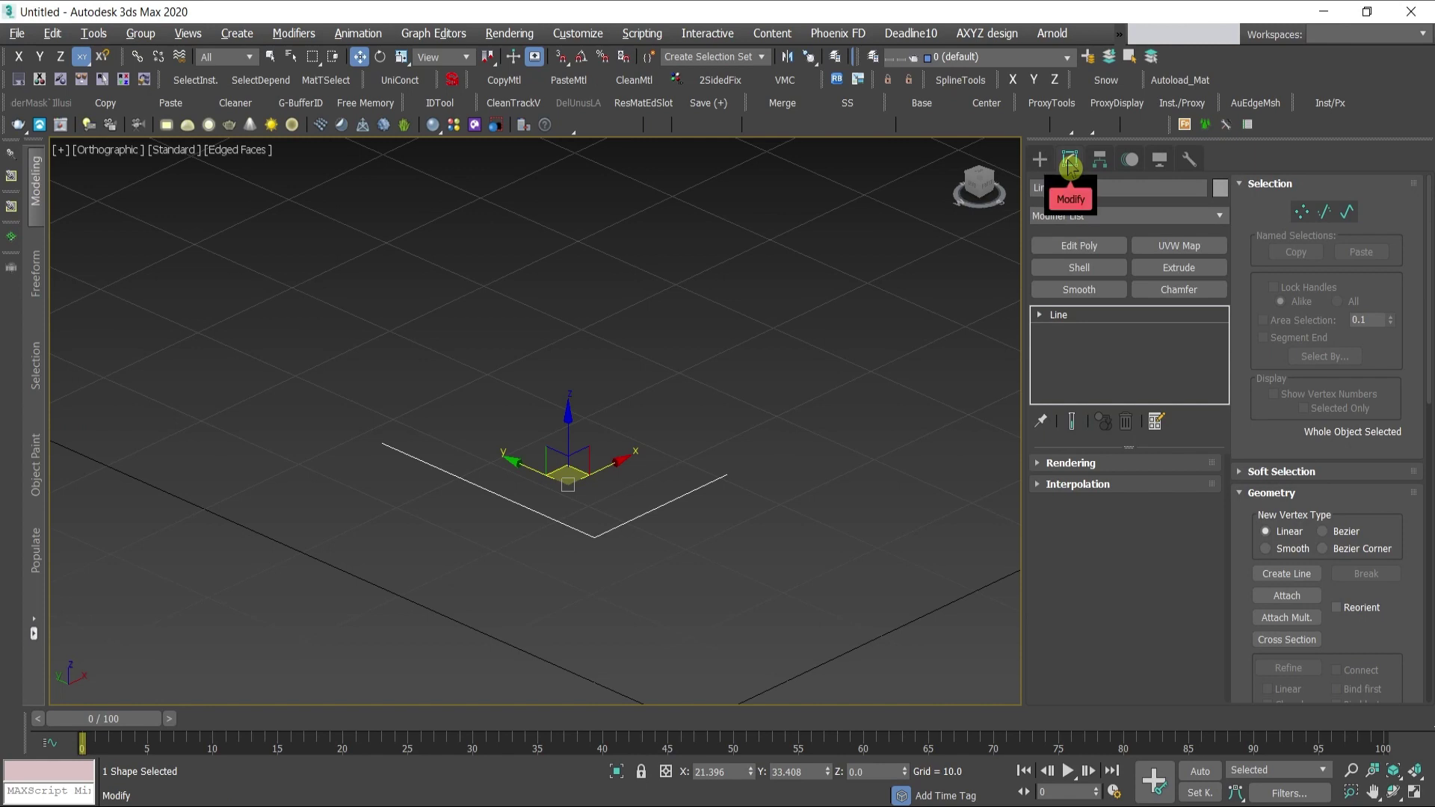
left_click(1098, 217)
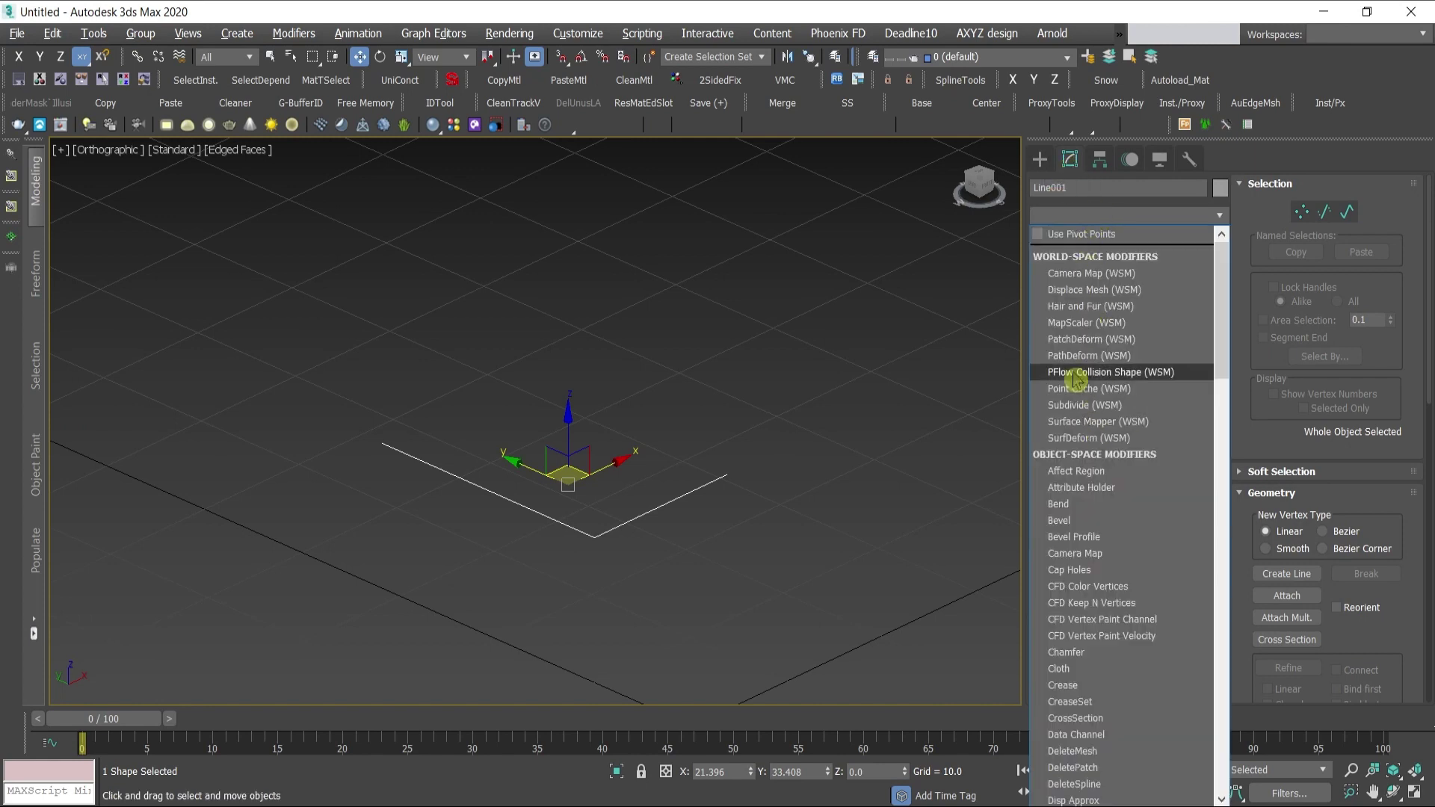
left_click(924, 245)
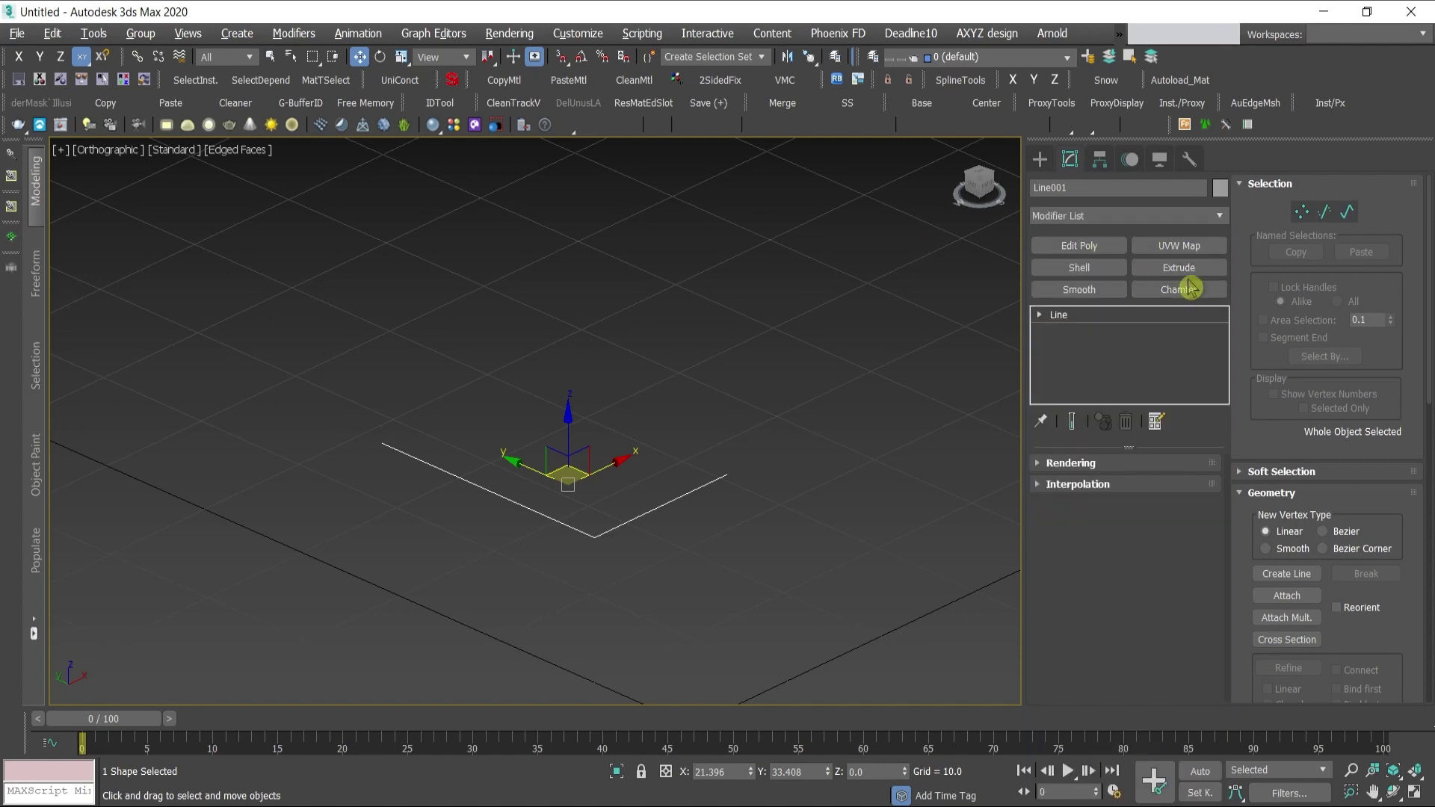
left_click(1174, 269)
middle_click_drag(784, 254, 858, 361)
right_click(1141, 224)
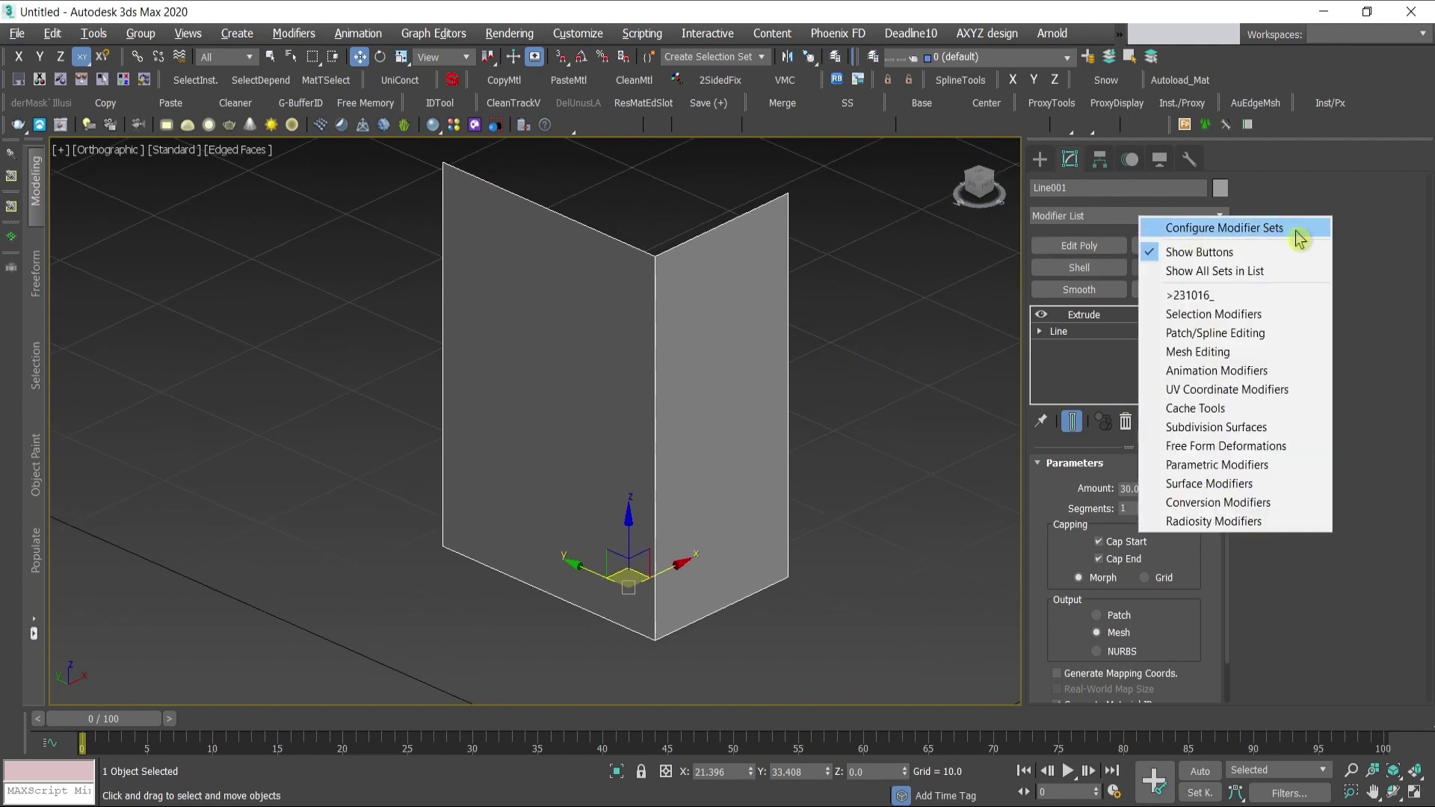
left_click(820, 290)
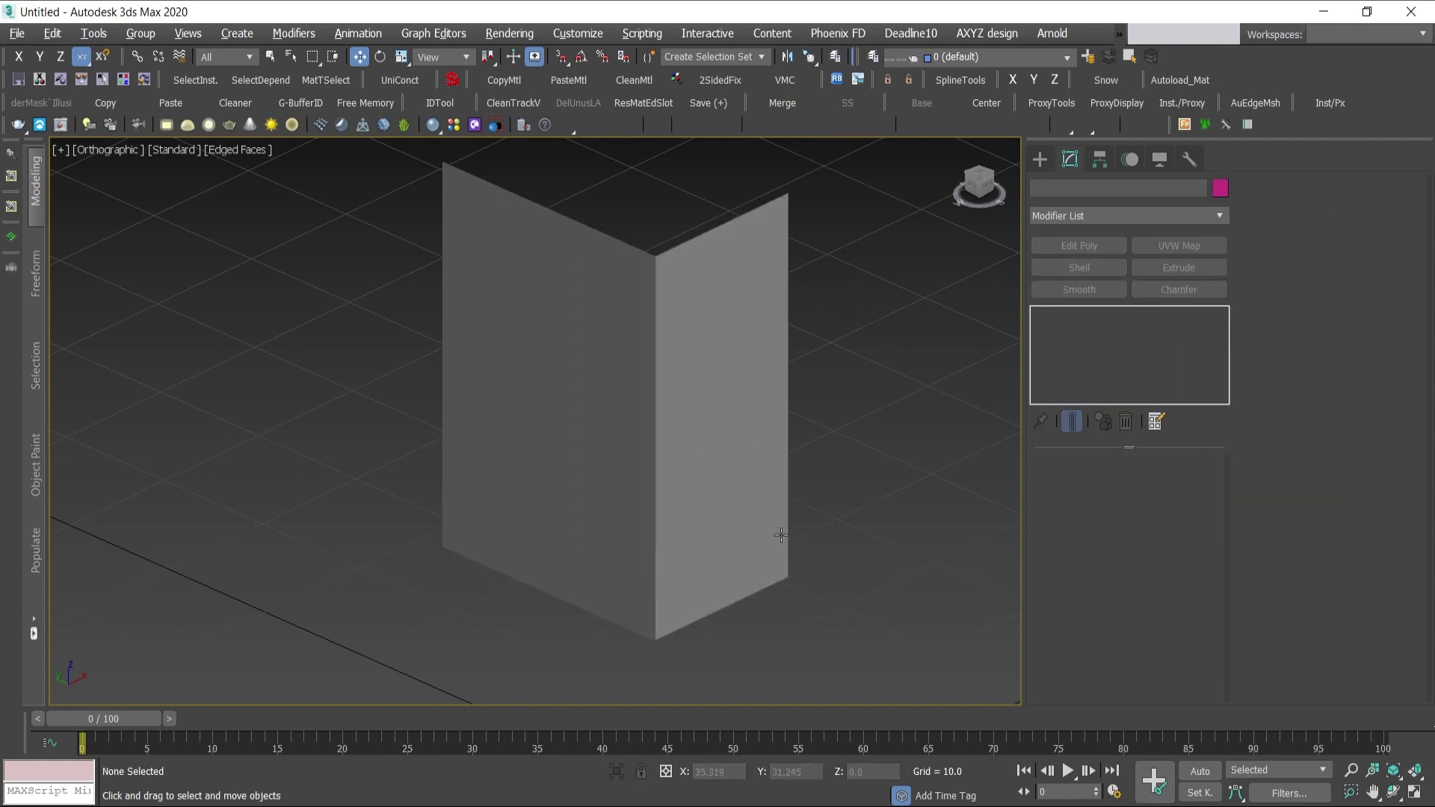
left_click(731, 431)
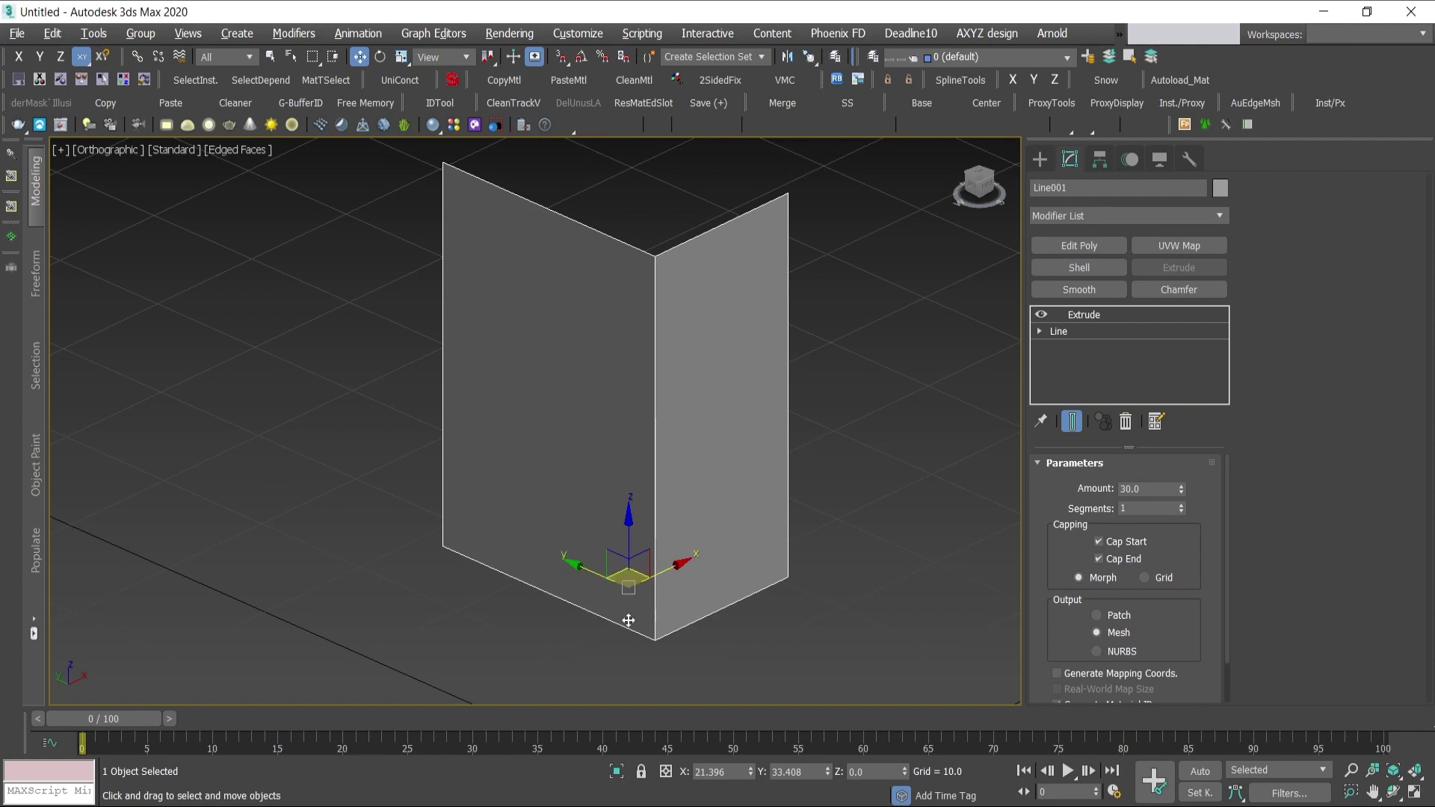
- Add an Edit Poly modifier and connect the upper and lower edges of the longer wall face with 2 segments
left_click(1109, 253)
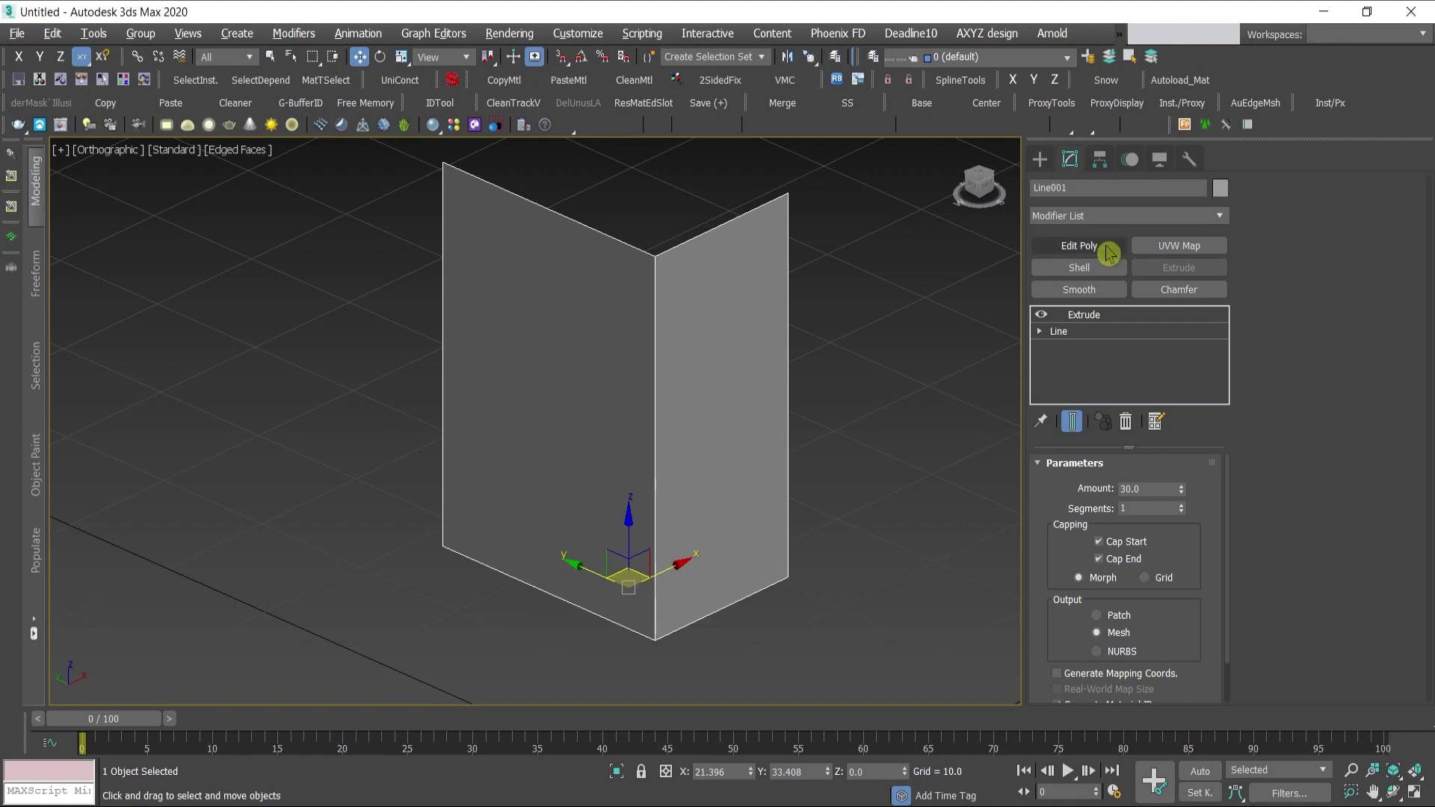
key("2")
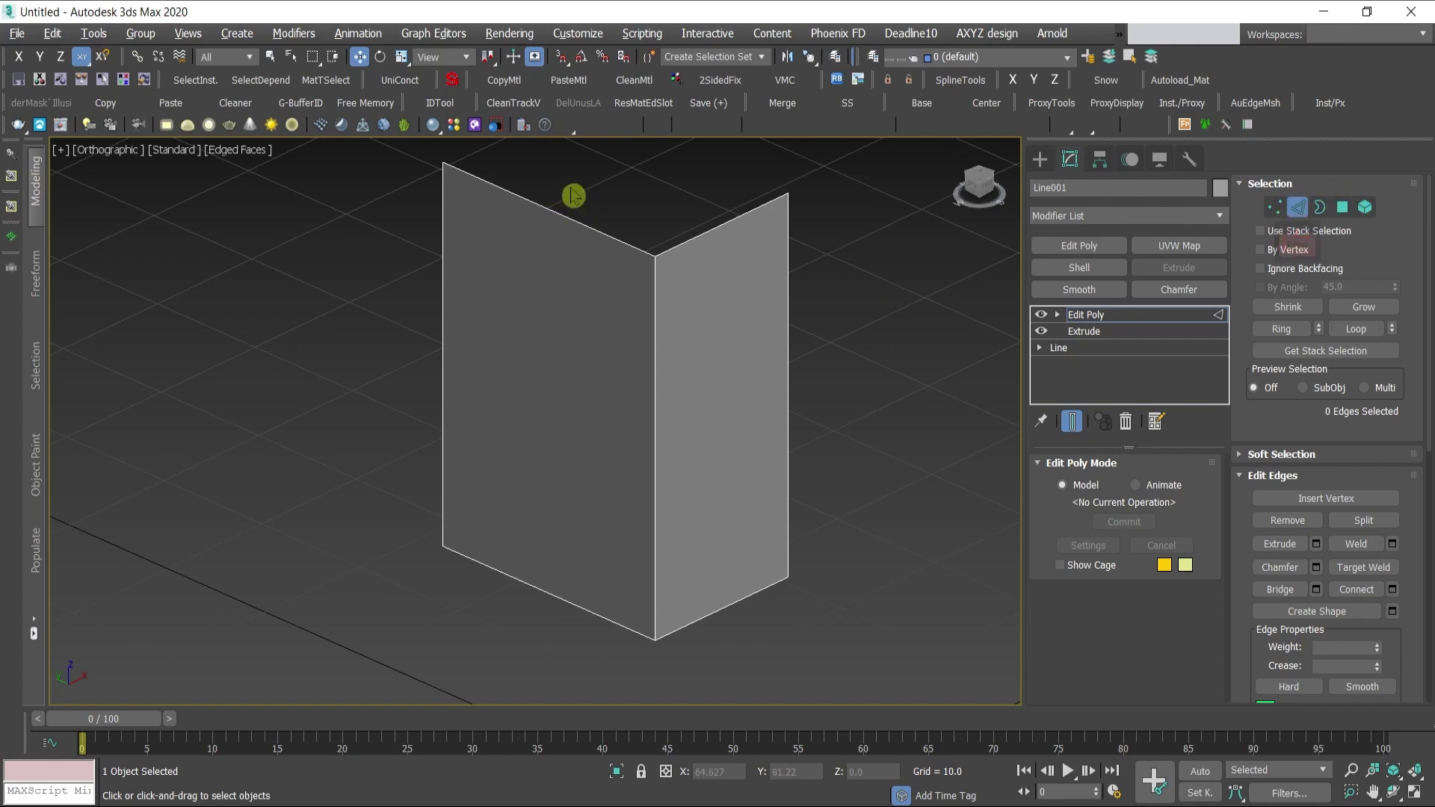
left_click_drag(573, 195, 535, 740)
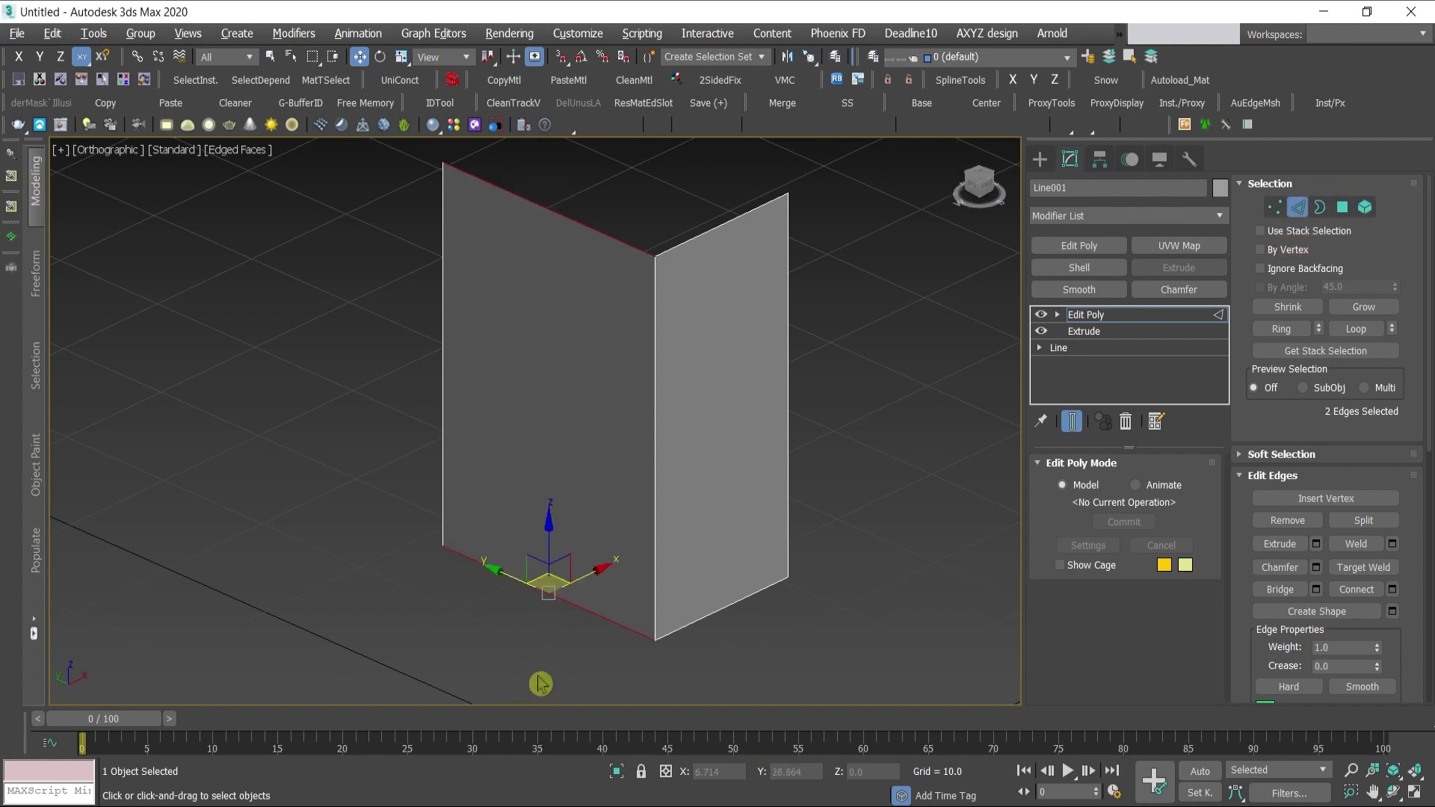
left_click(1395, 591)
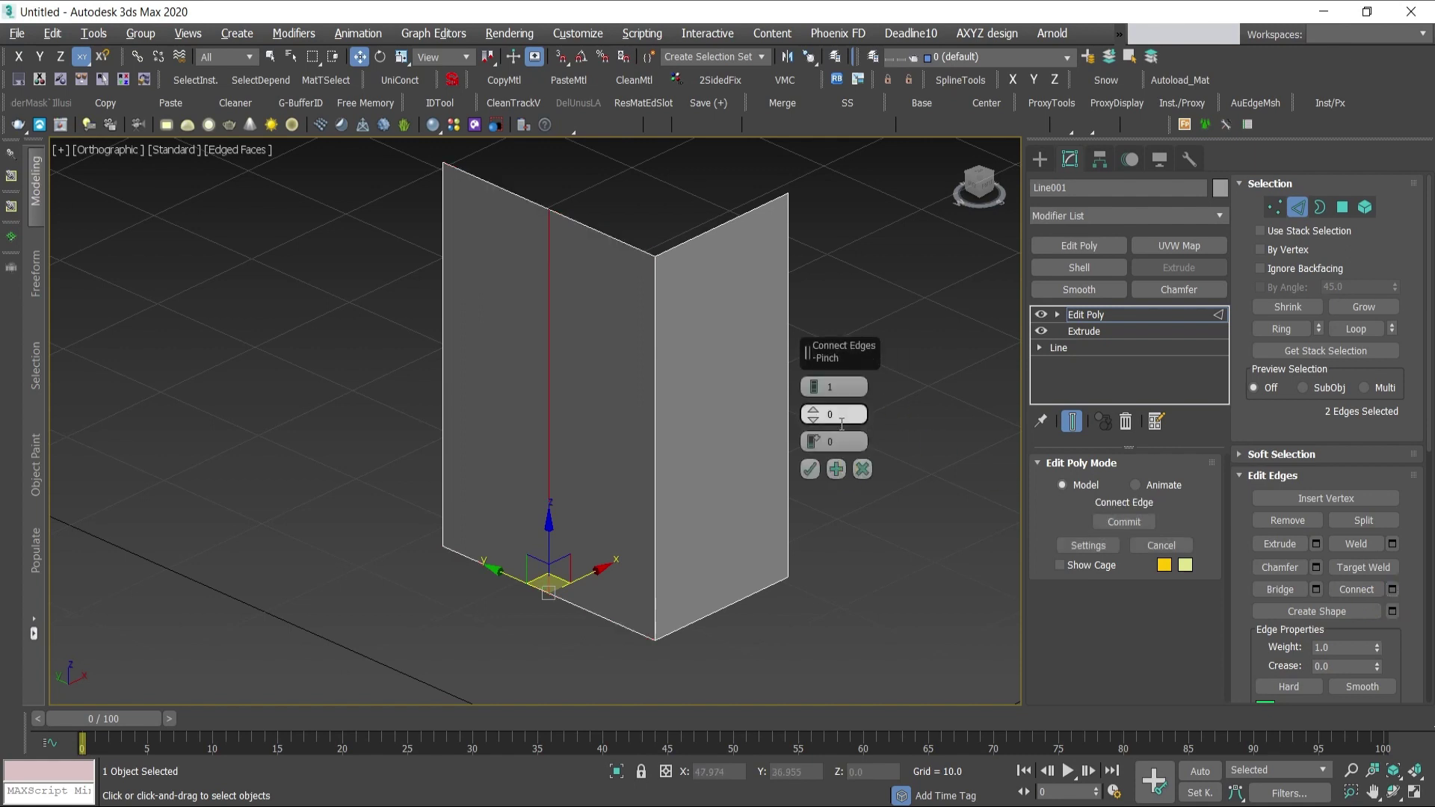
left_click_drag(817, 387, 820, 381)
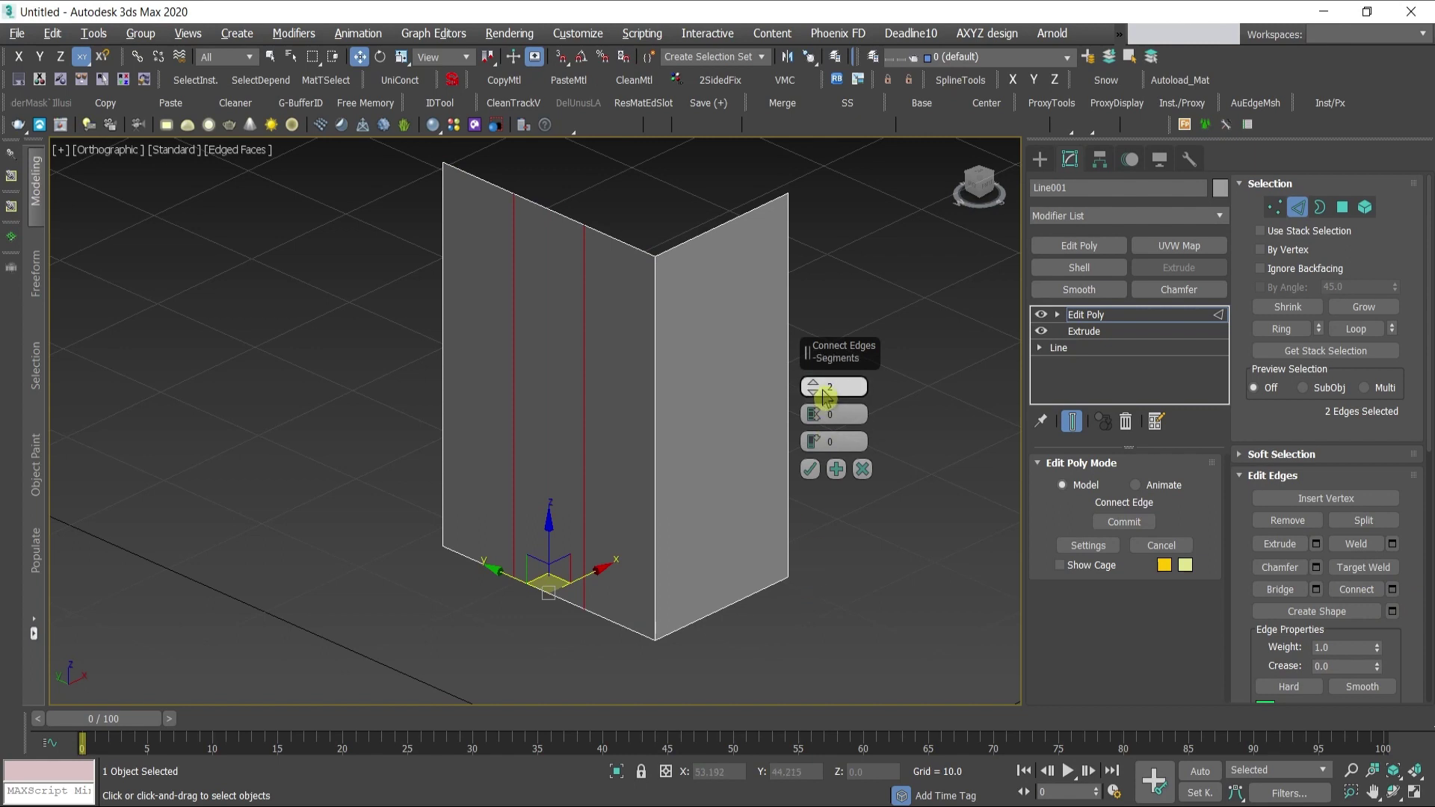
left_click(810, 470)
- Connect the upper and lower edges of the shorter wall face with 1 segment
left_click_drag(714, 672, 693, 188)
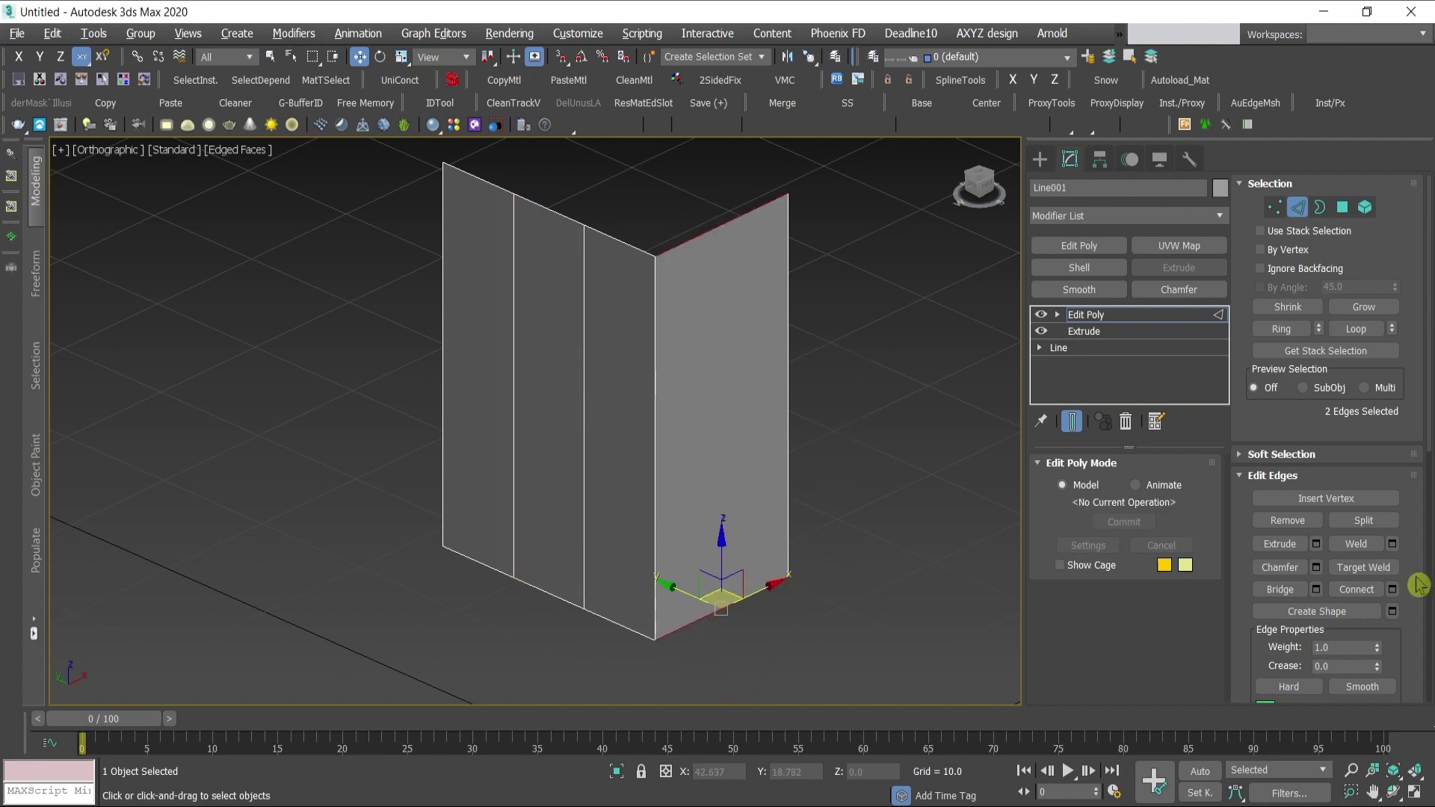
left_click(1392, 589)
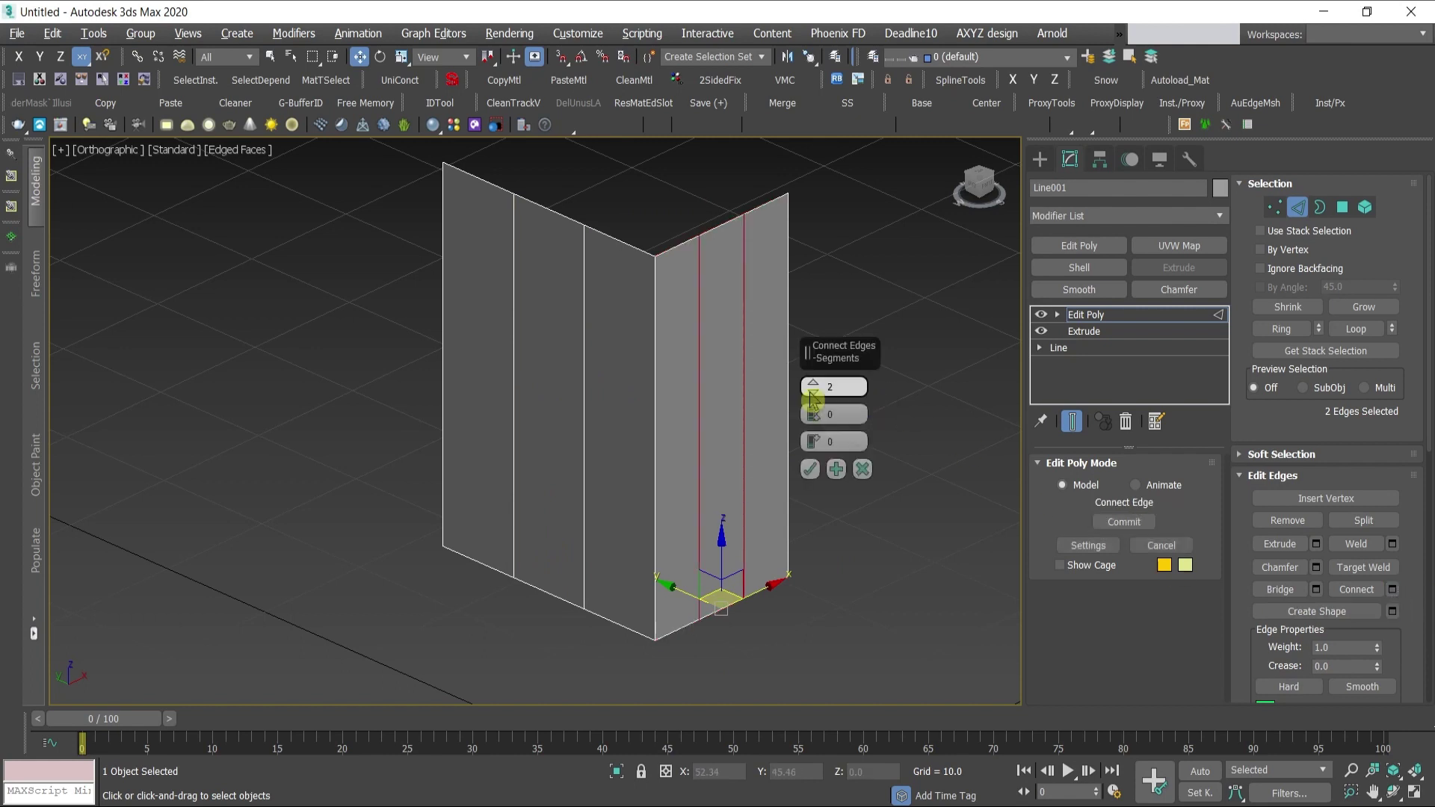
left_click_drag(829, 386, 804, 580)
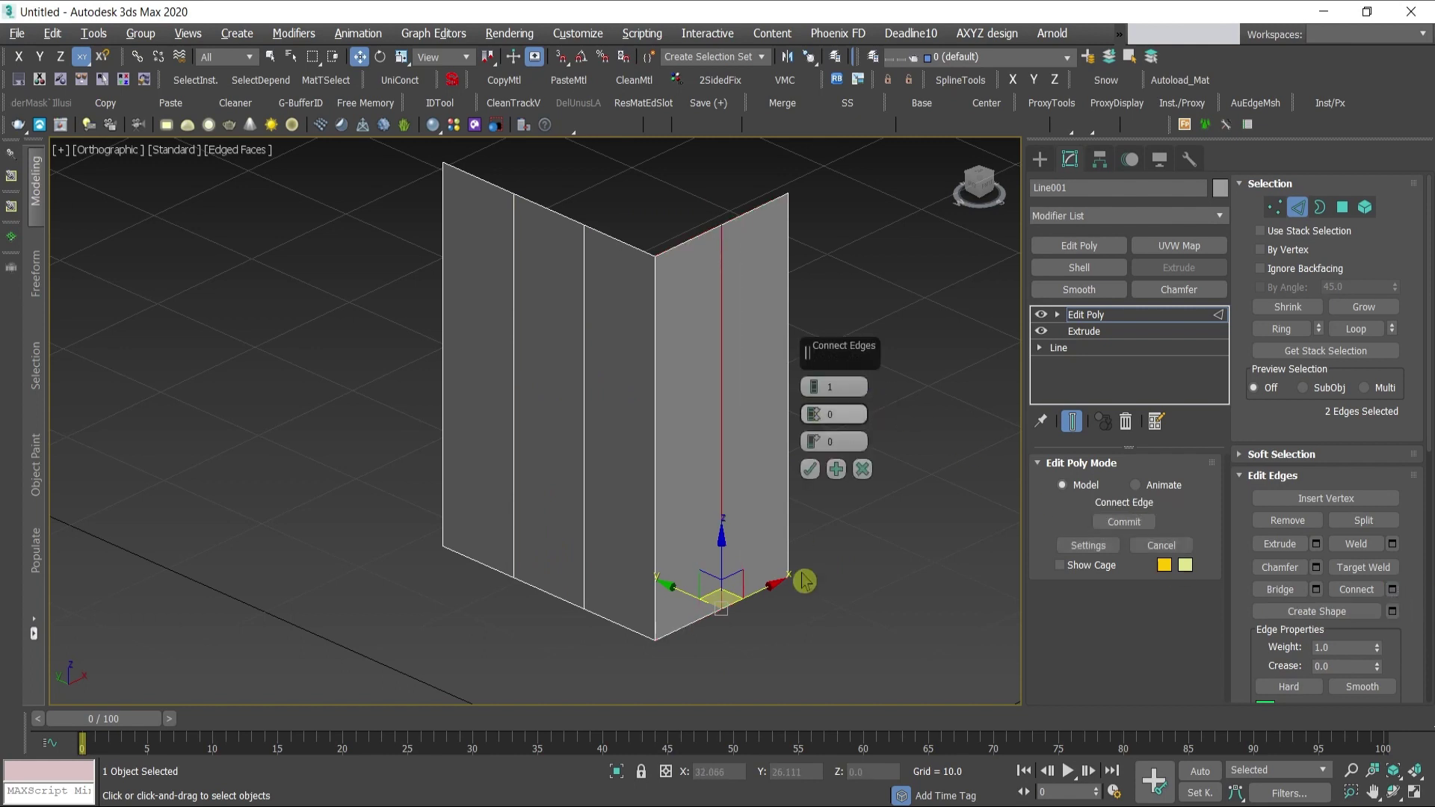
mouse_move(813, 387)
left_mouse_down()
mouse_move(811, 323)
mouse_move(836, 376)
left_mouse_up()
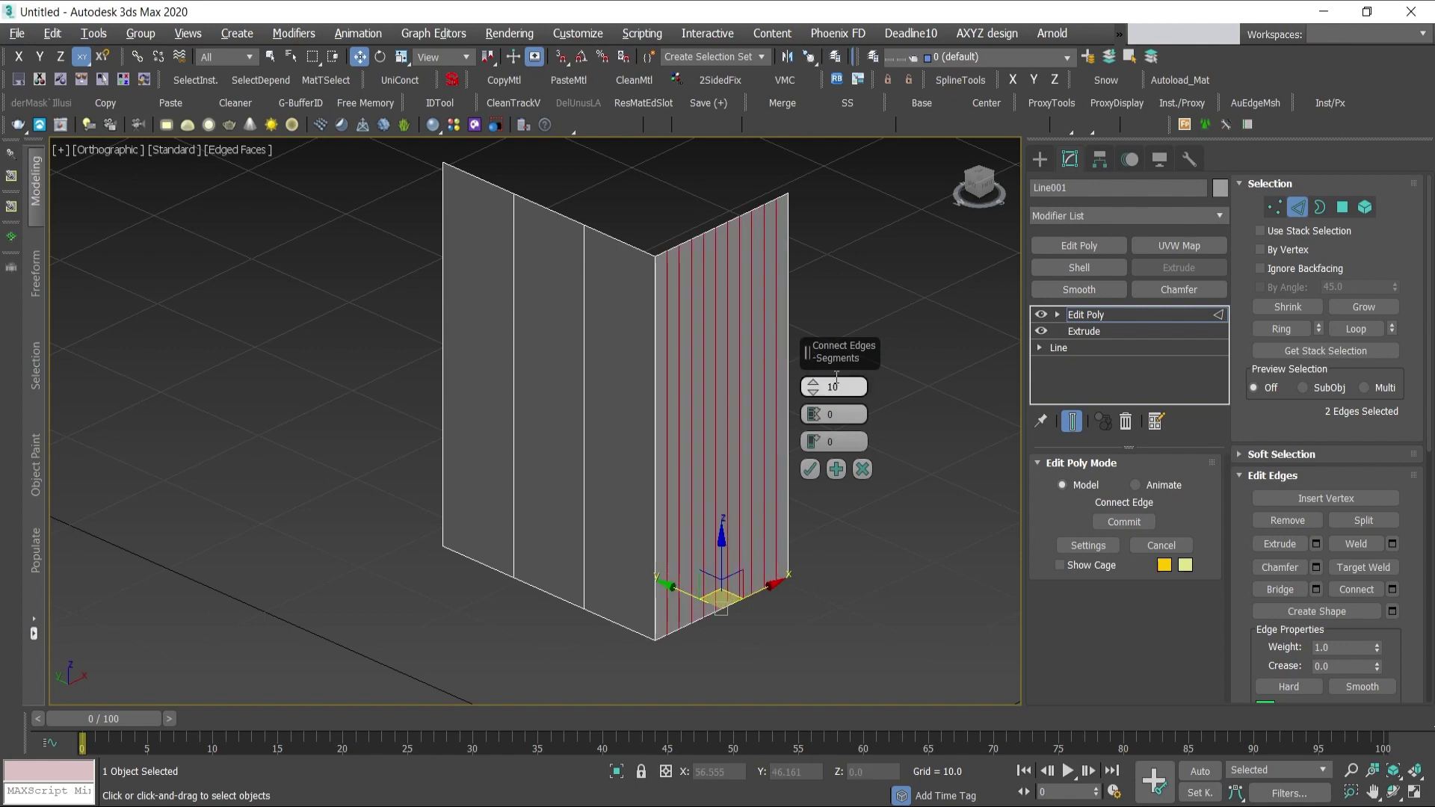
right_click(815, 400)
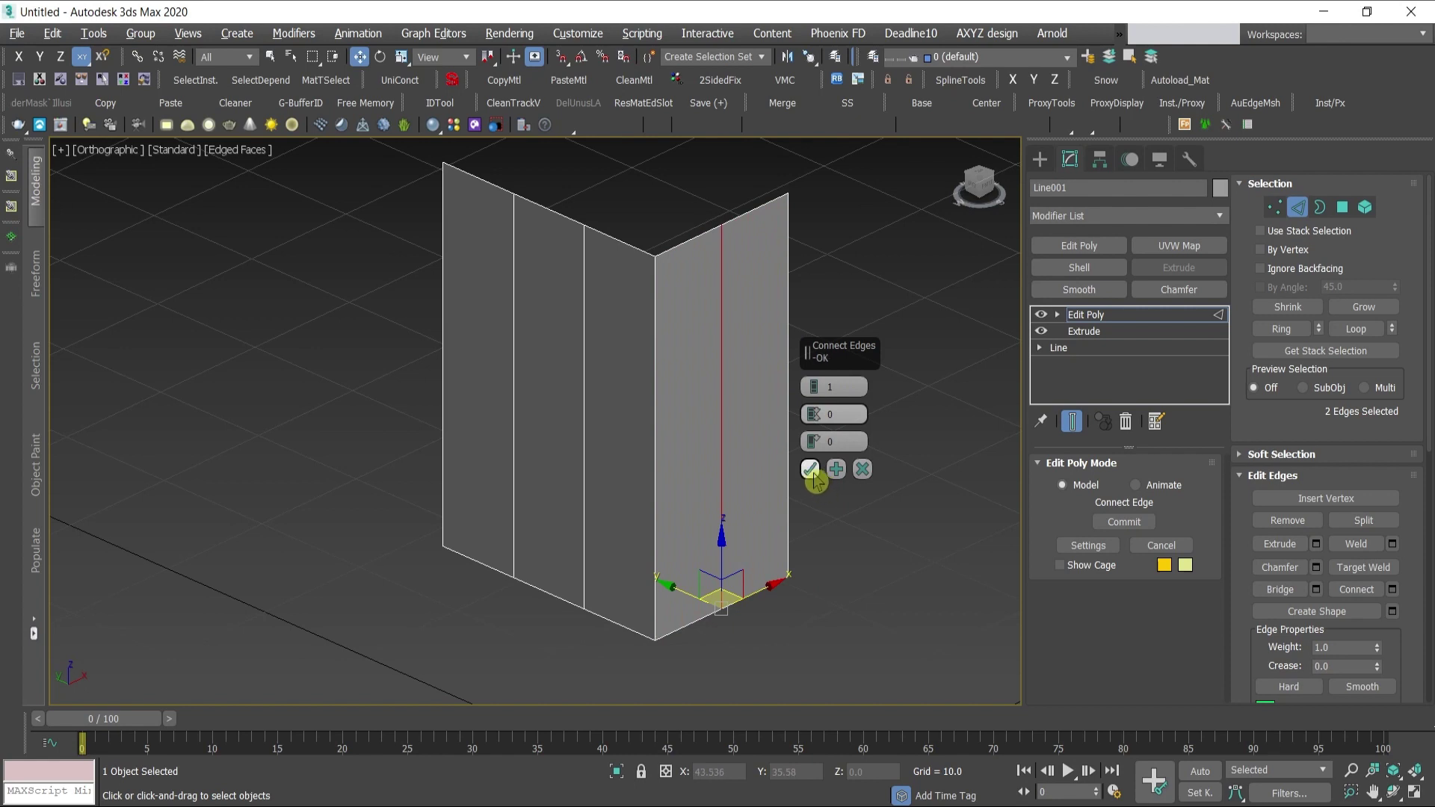
left_click(812, 473)
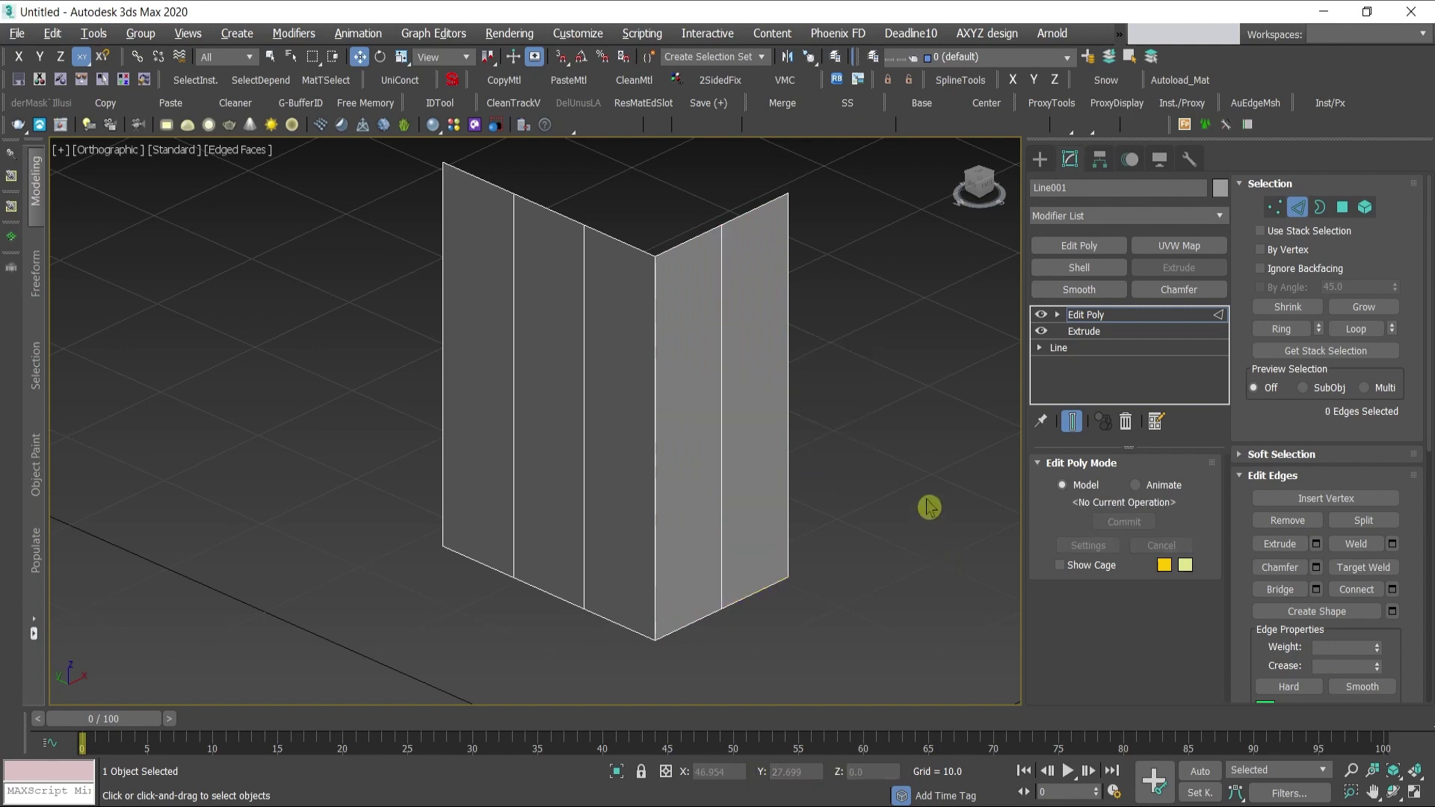
- Select the shorter face's outer vertical edge and extend the selection to all vertical edges of the wall
left_click(787, 417)
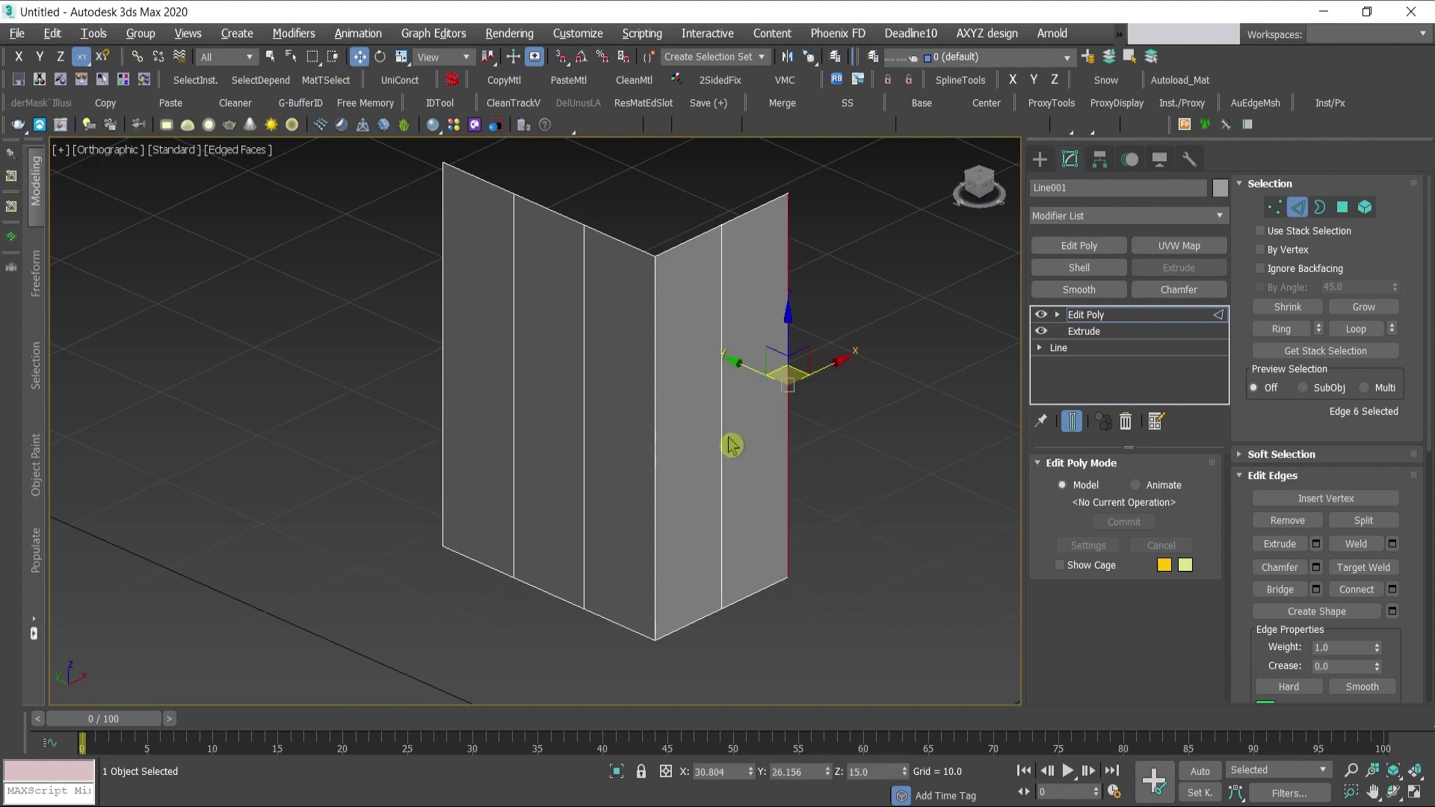
key("shift")
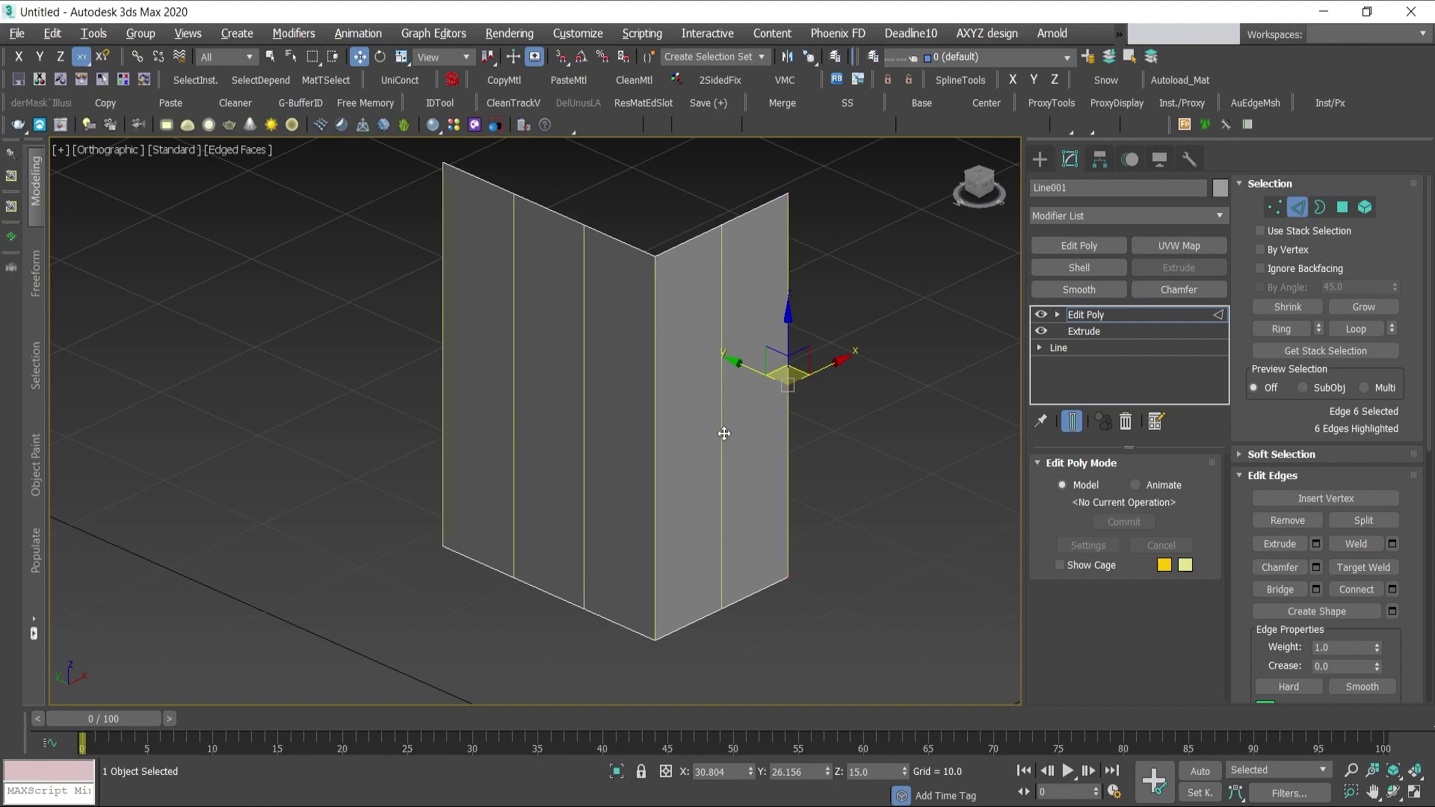
left_click(724, 434, "shift")
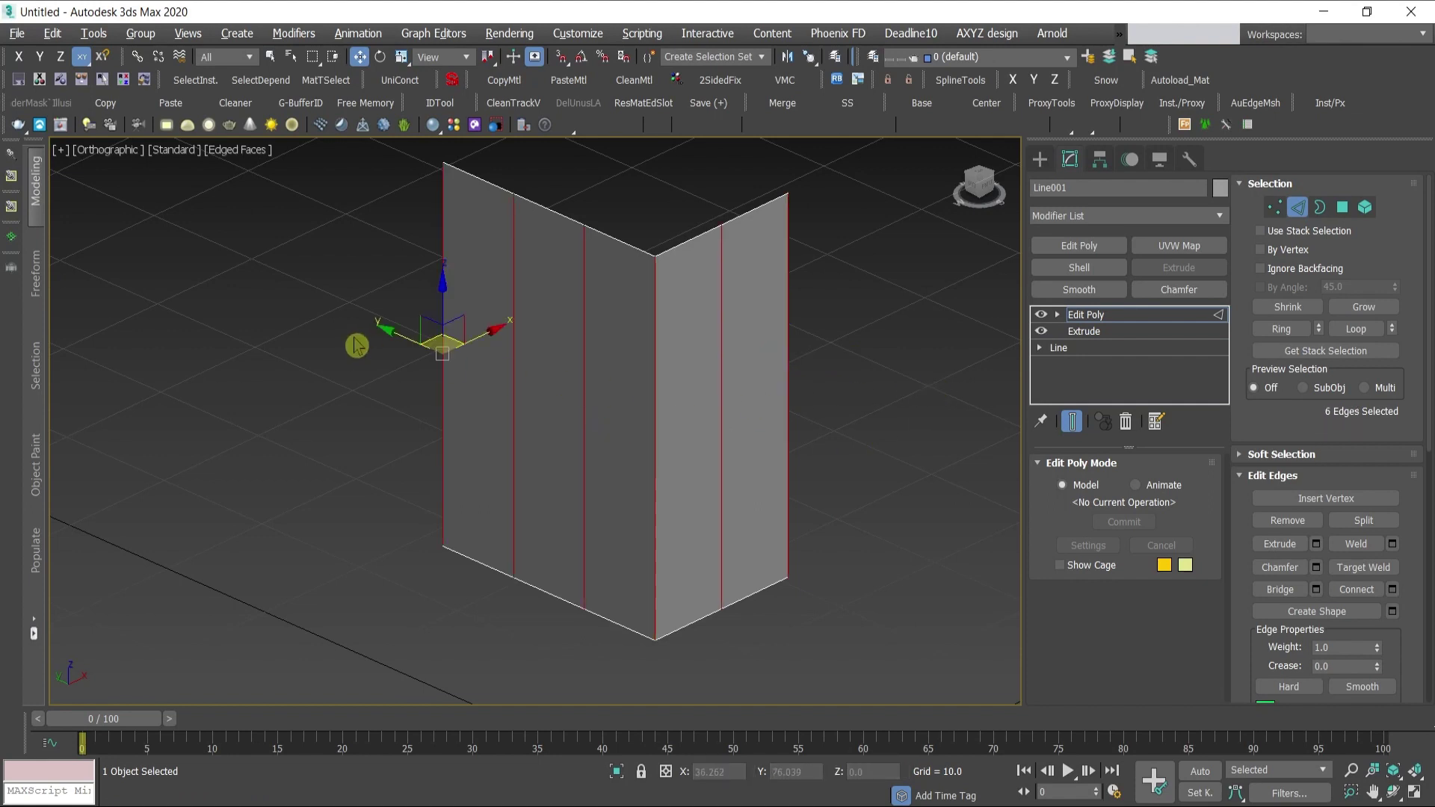
- Ring-select all vertical edges from the shorter face's outer edge, connect them with 2 horizontal segments, and leave edge editing
left_click(787, 380)
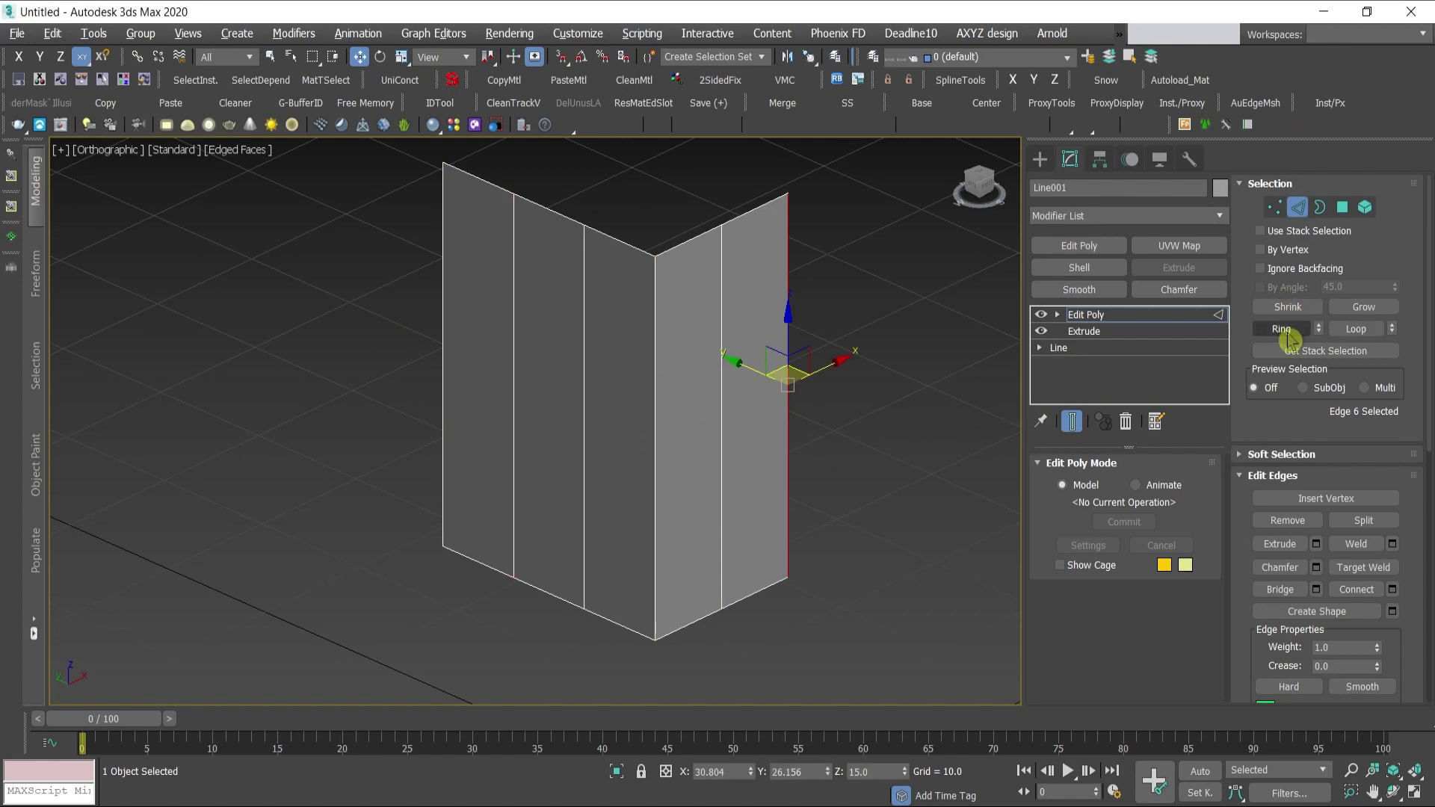
left_click(1282, 330)
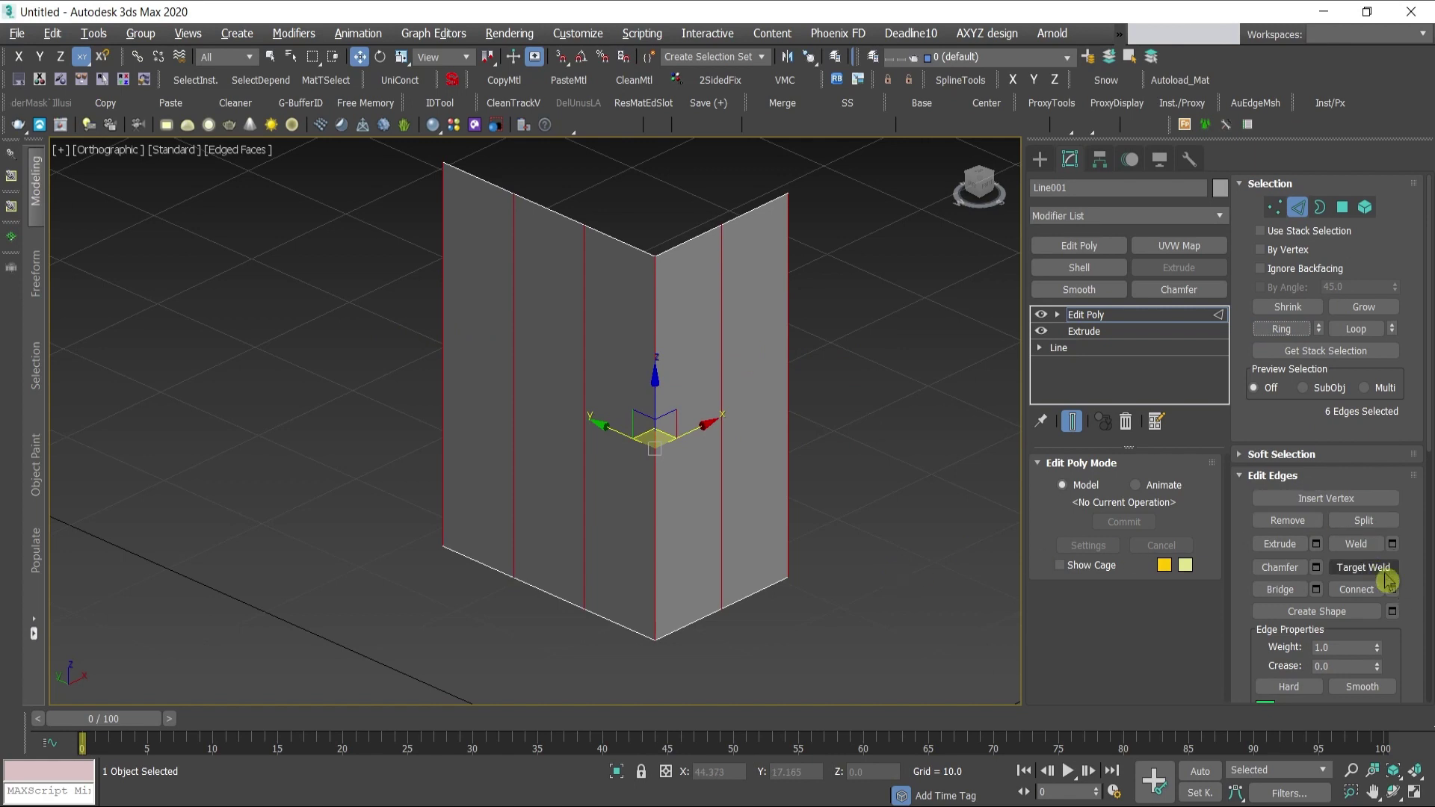
left_click(1394, 591)
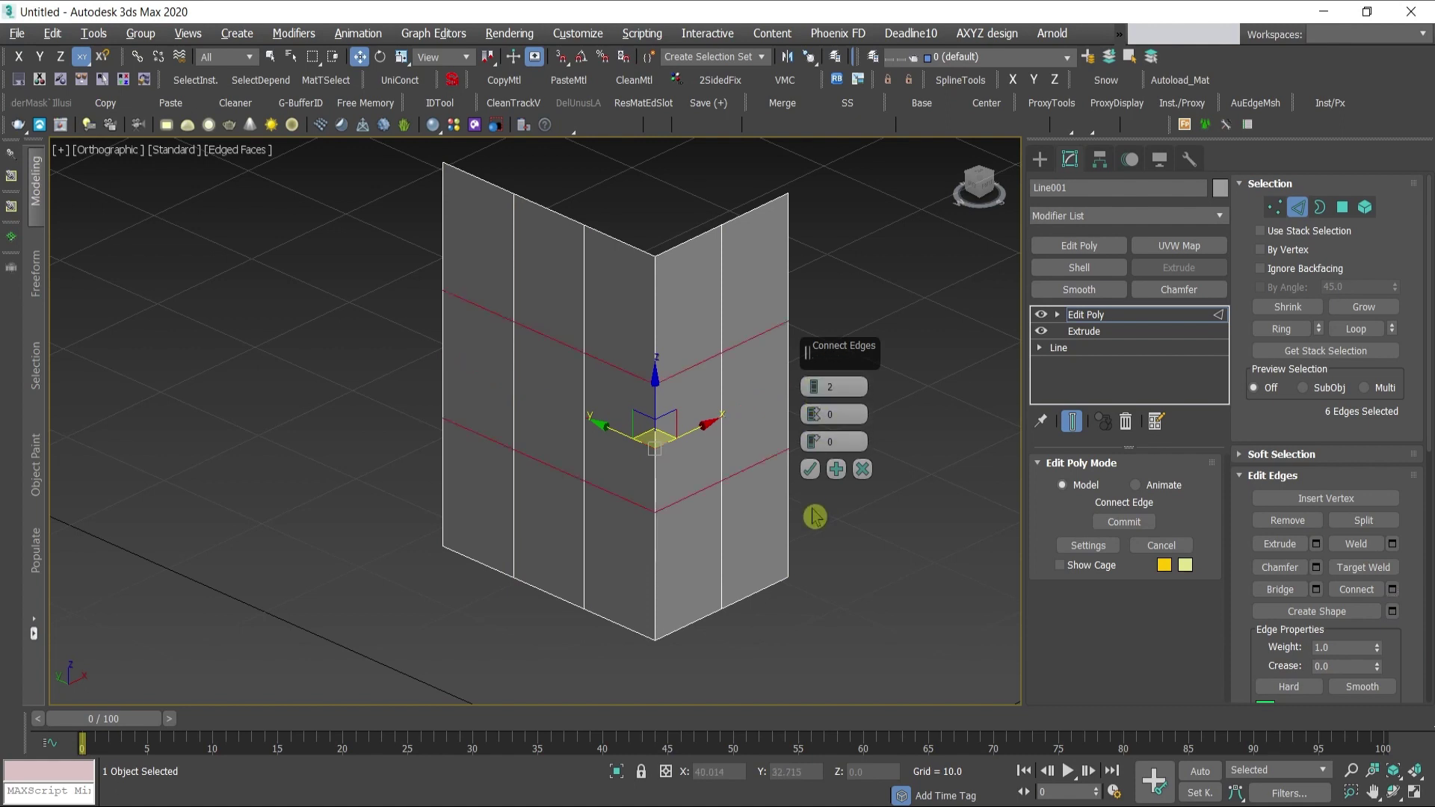
left_click(810, 470)
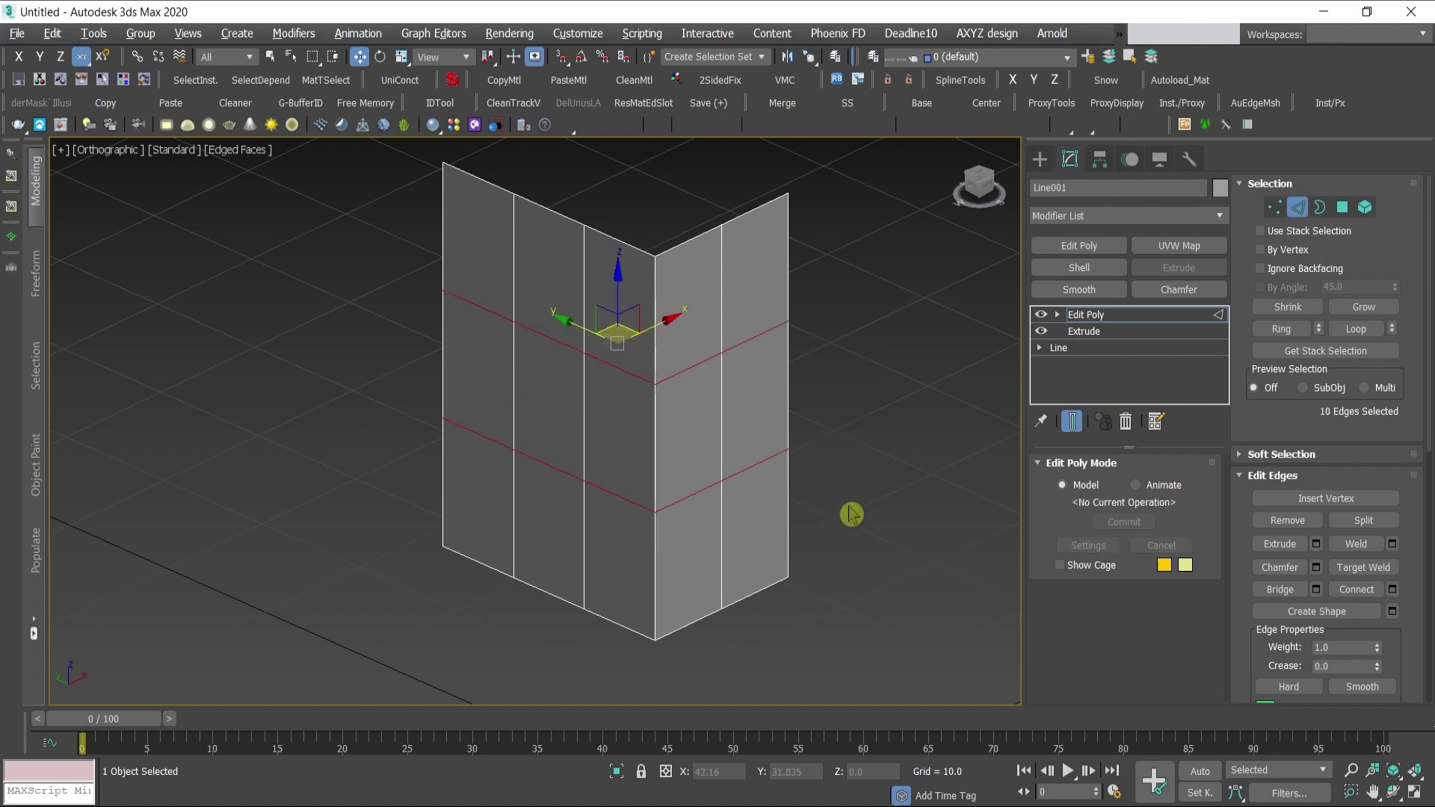
key("2")
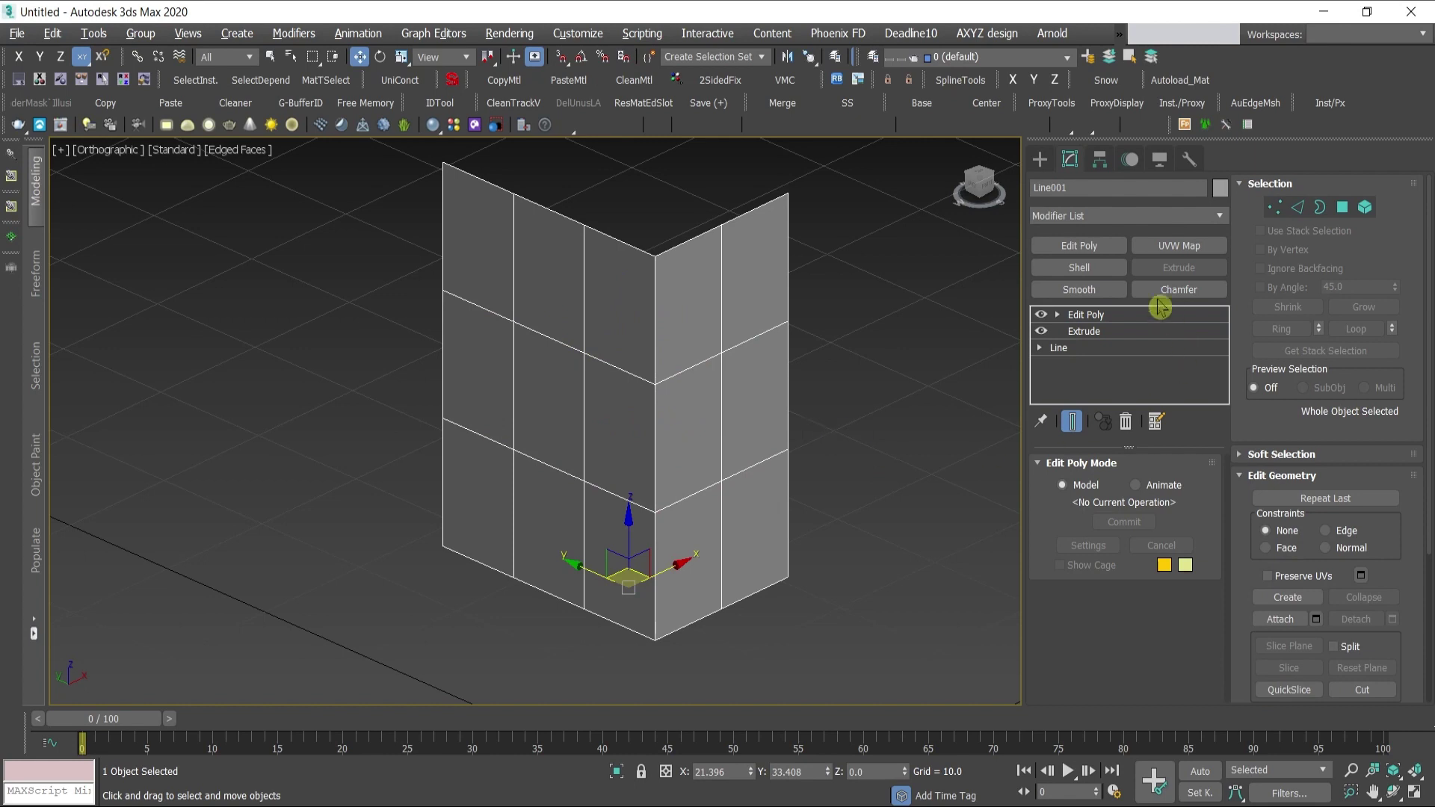
- Select all polygons of the wall at the Polygon level of its Edit Poly modifier
left_click(1057, 314)
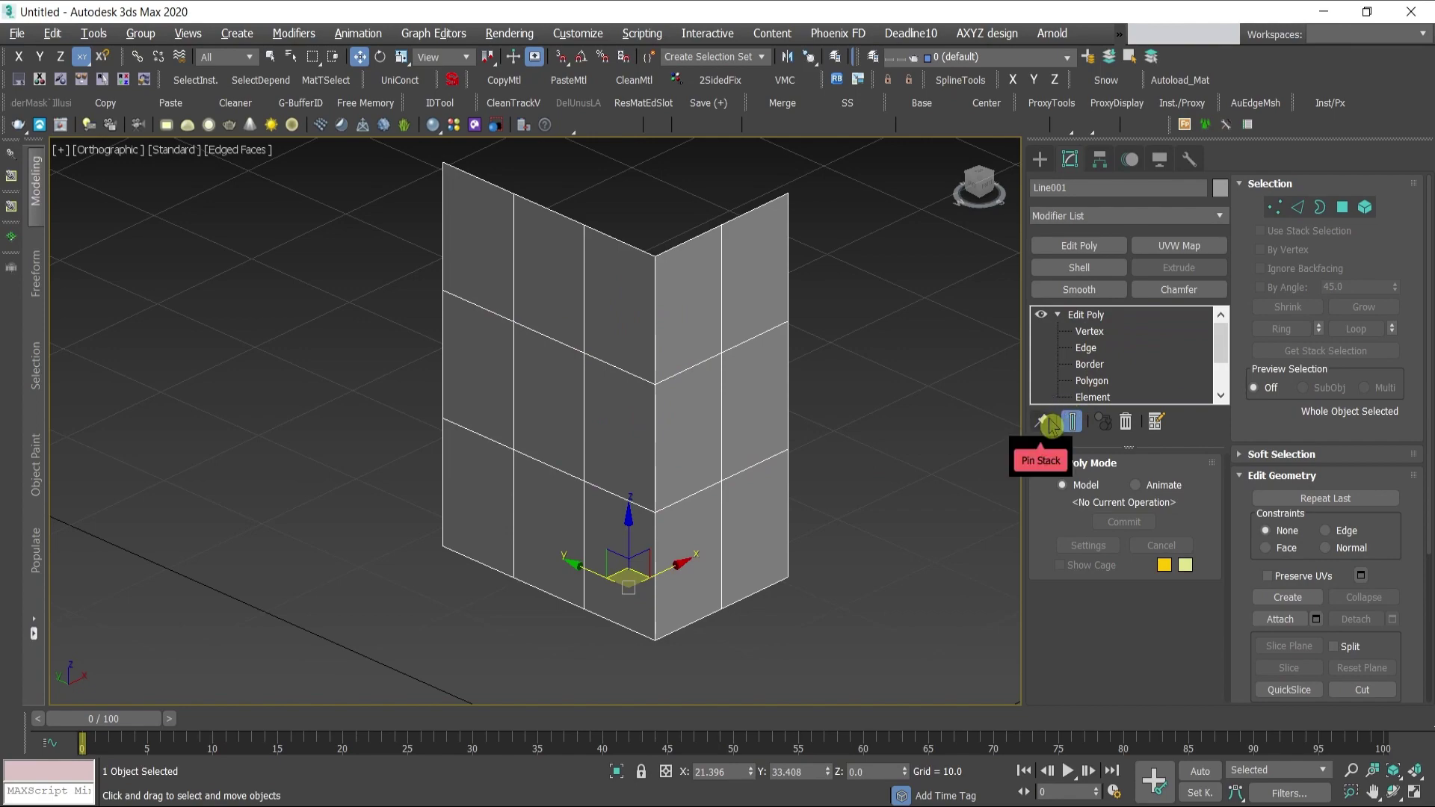
key("ctrl+r")
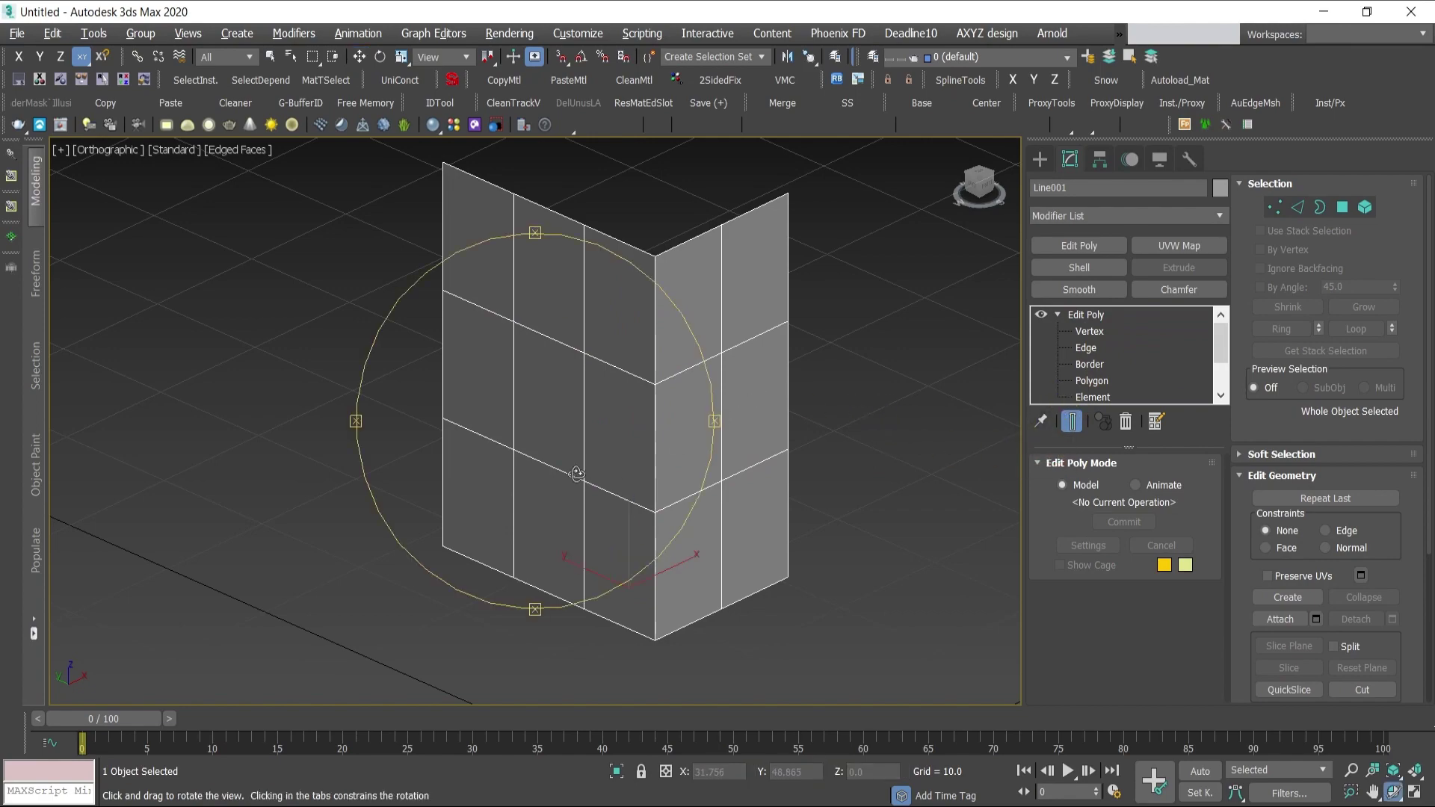
mouse_move(577, 474)
left_mouse_down()
mouse_move(594, 478)
mouse_move(548, 465)
mouse_move(593, 485)
left_mouse_up()
key("w")
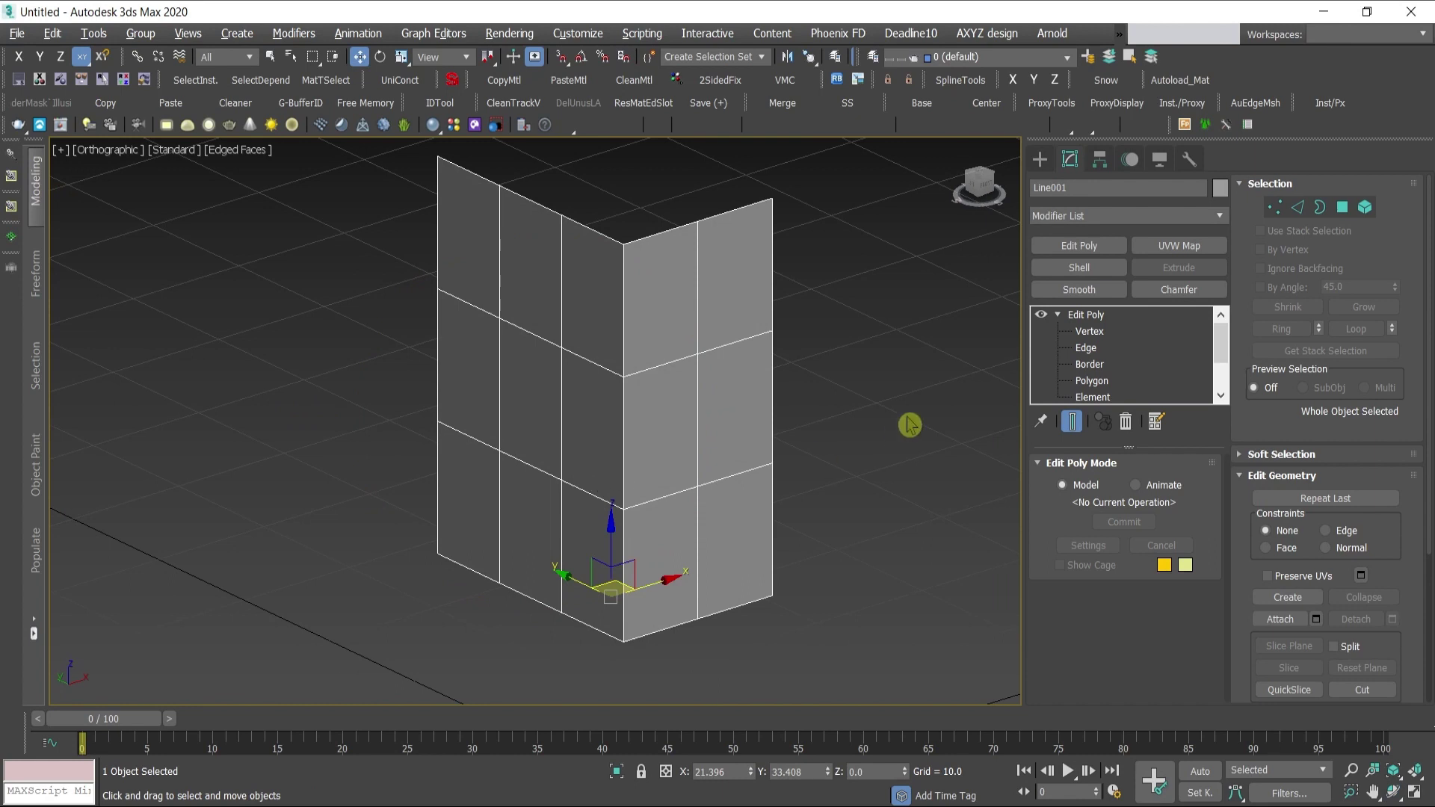
left_click(849, 459)
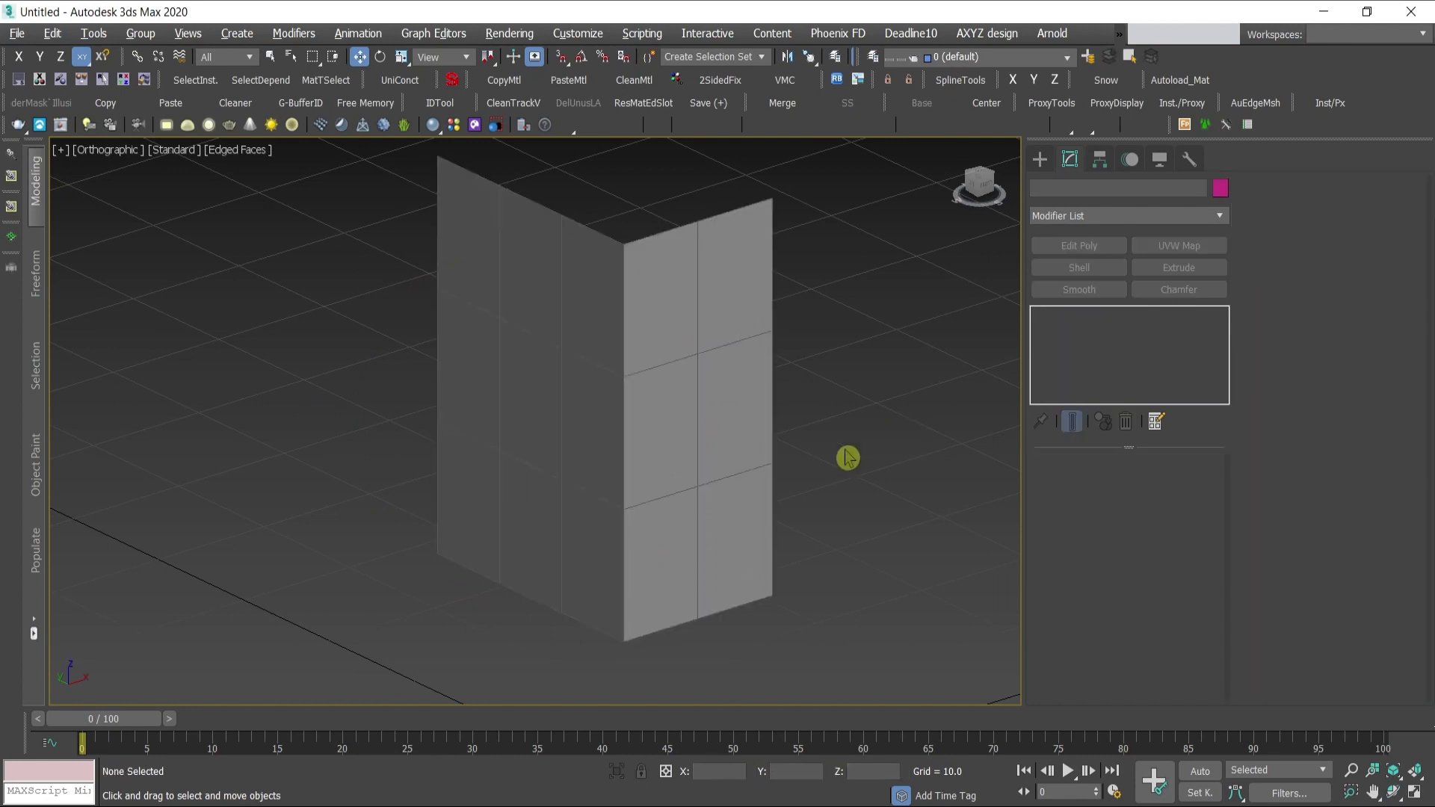
left_click(735, 471)
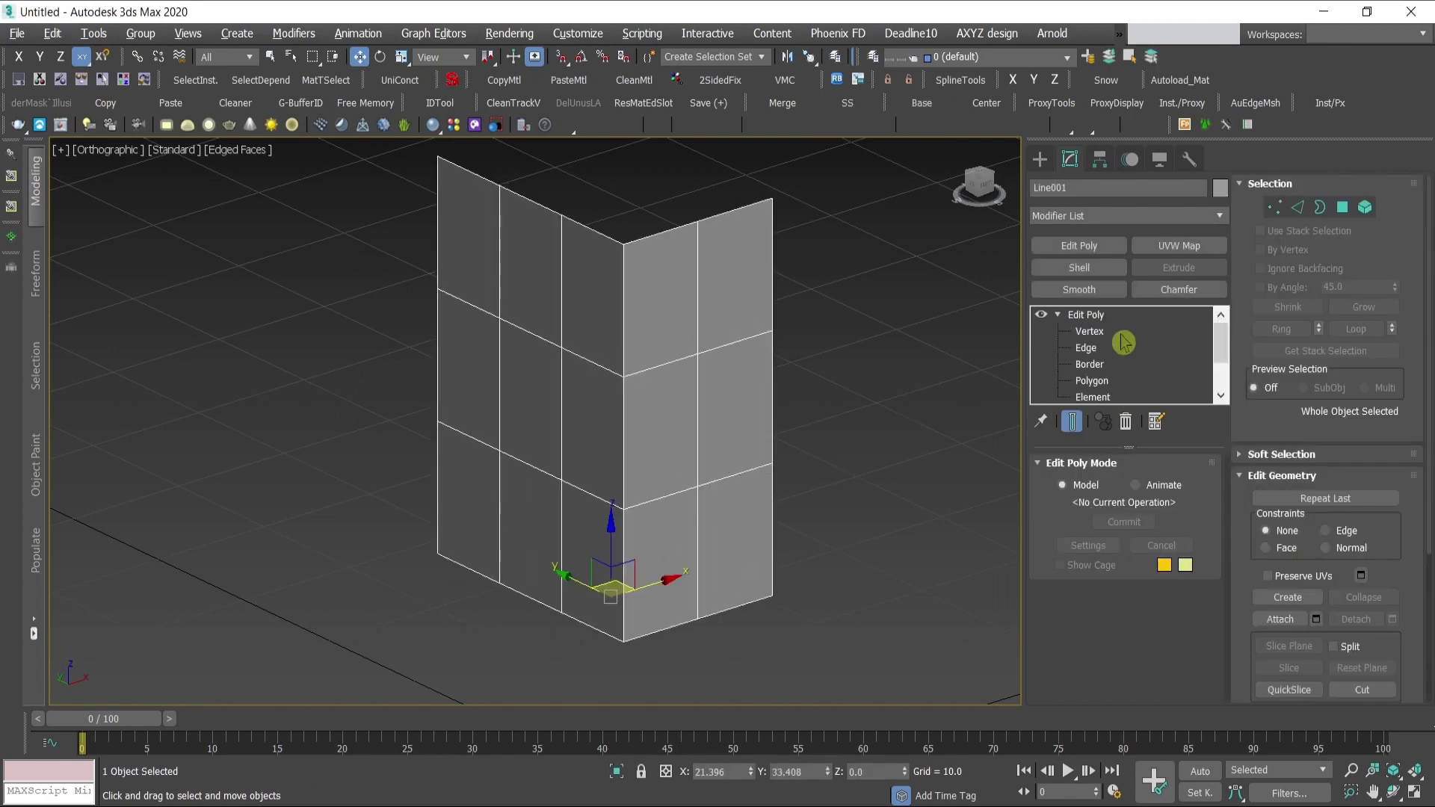
left_click(1126, 378)
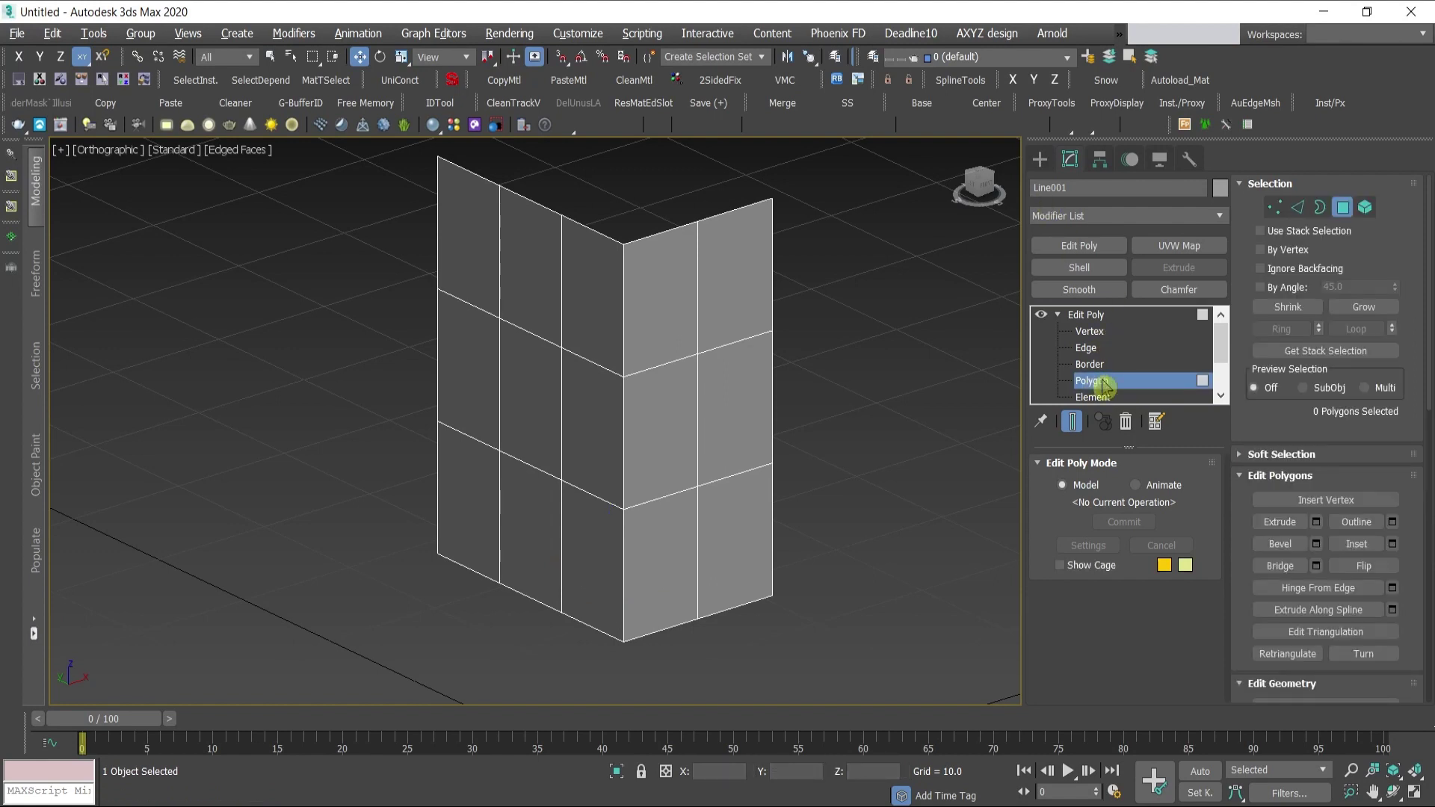
key("ctrl+a")
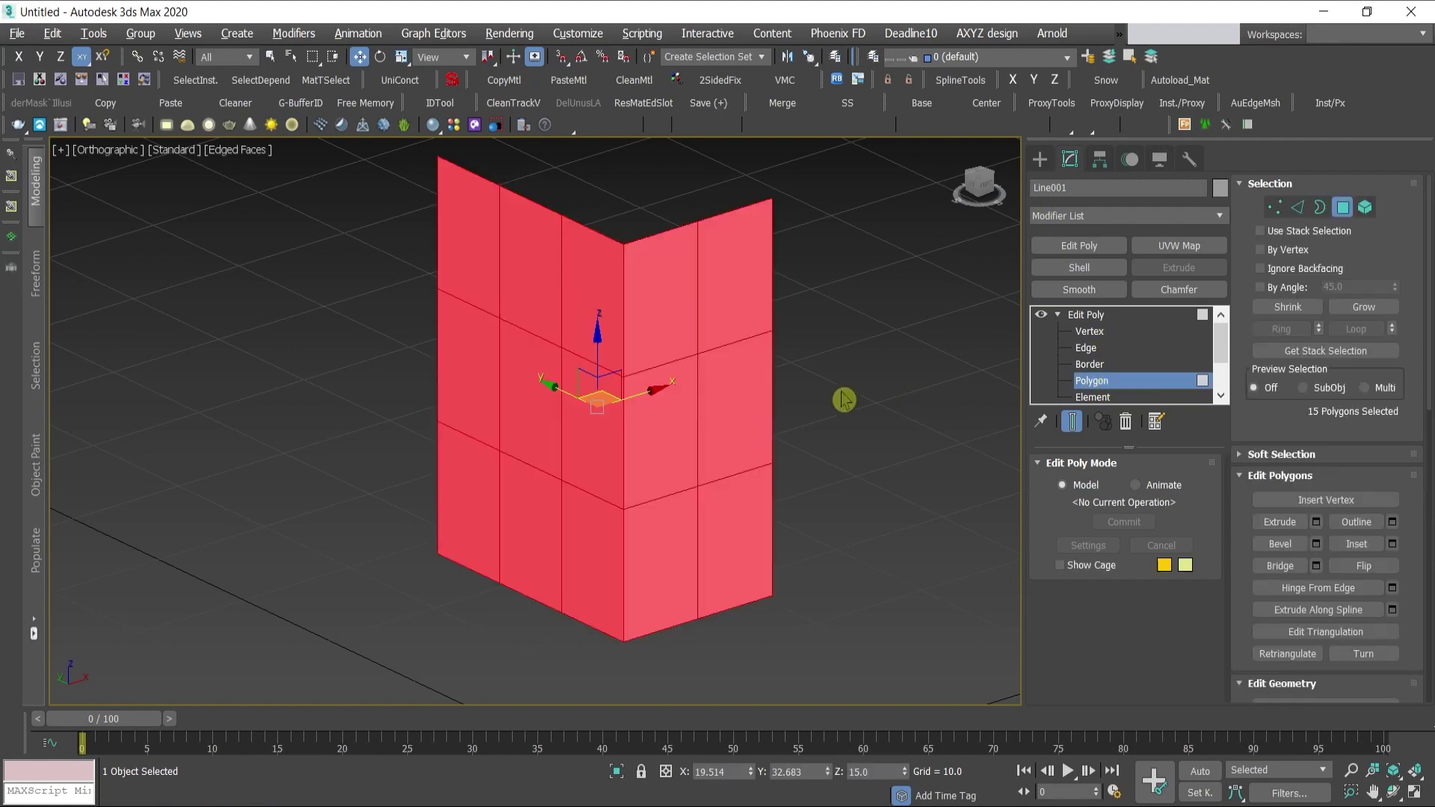
- Inset all selected wall polygons by 0.5 using the By Polygon option
scroll(1403, 474, "down", 4)
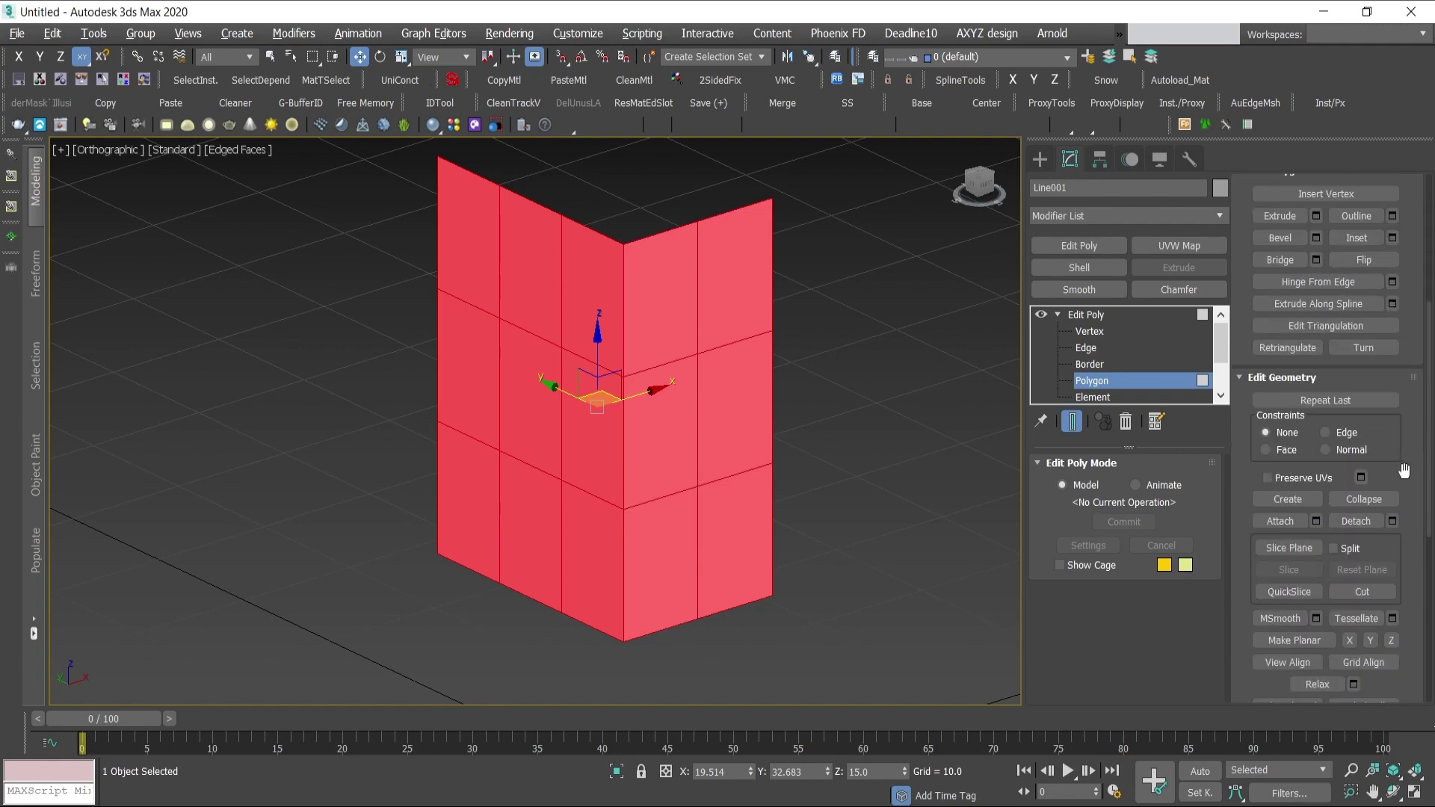
scroll(1403, 470, "up", 1)
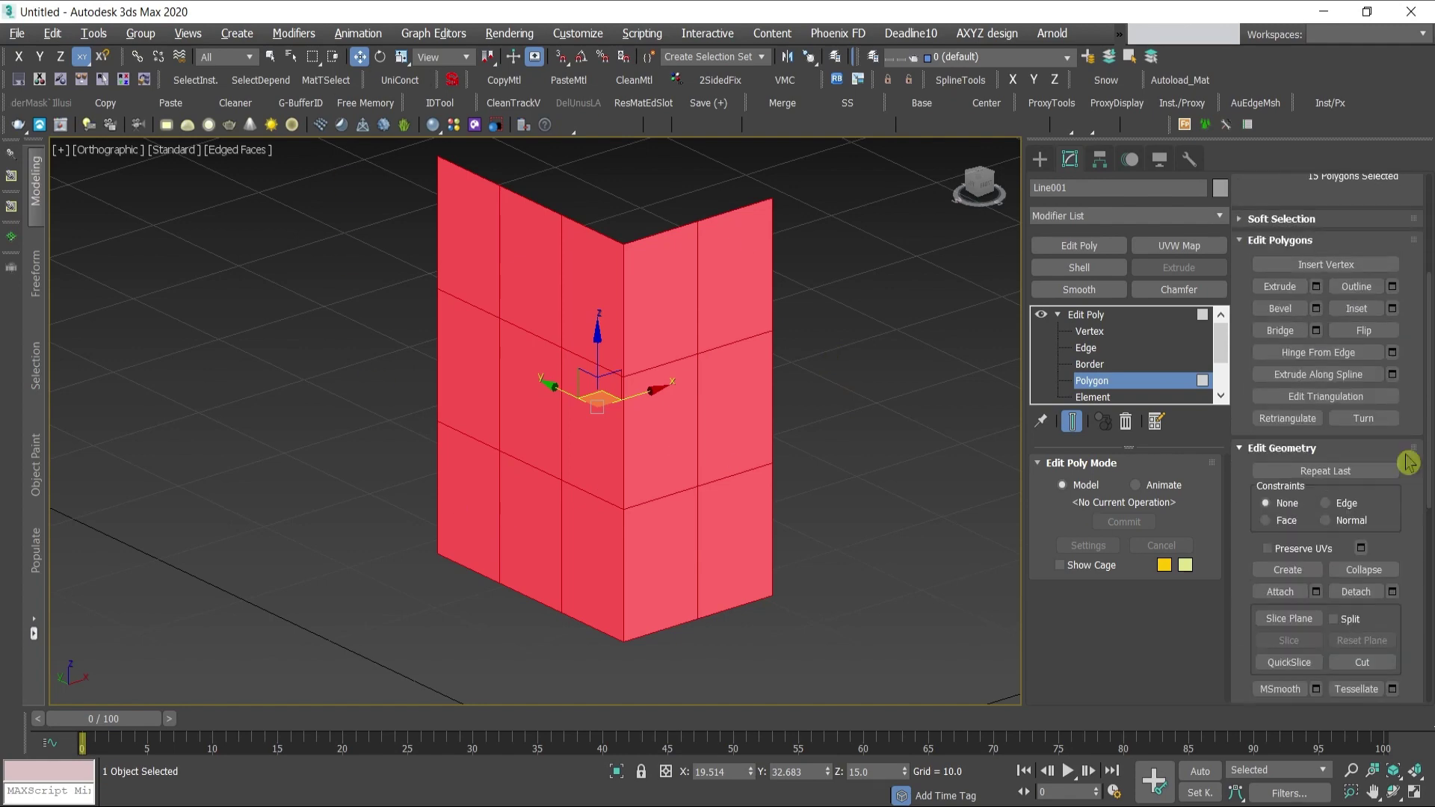
left_click(1393, 309)
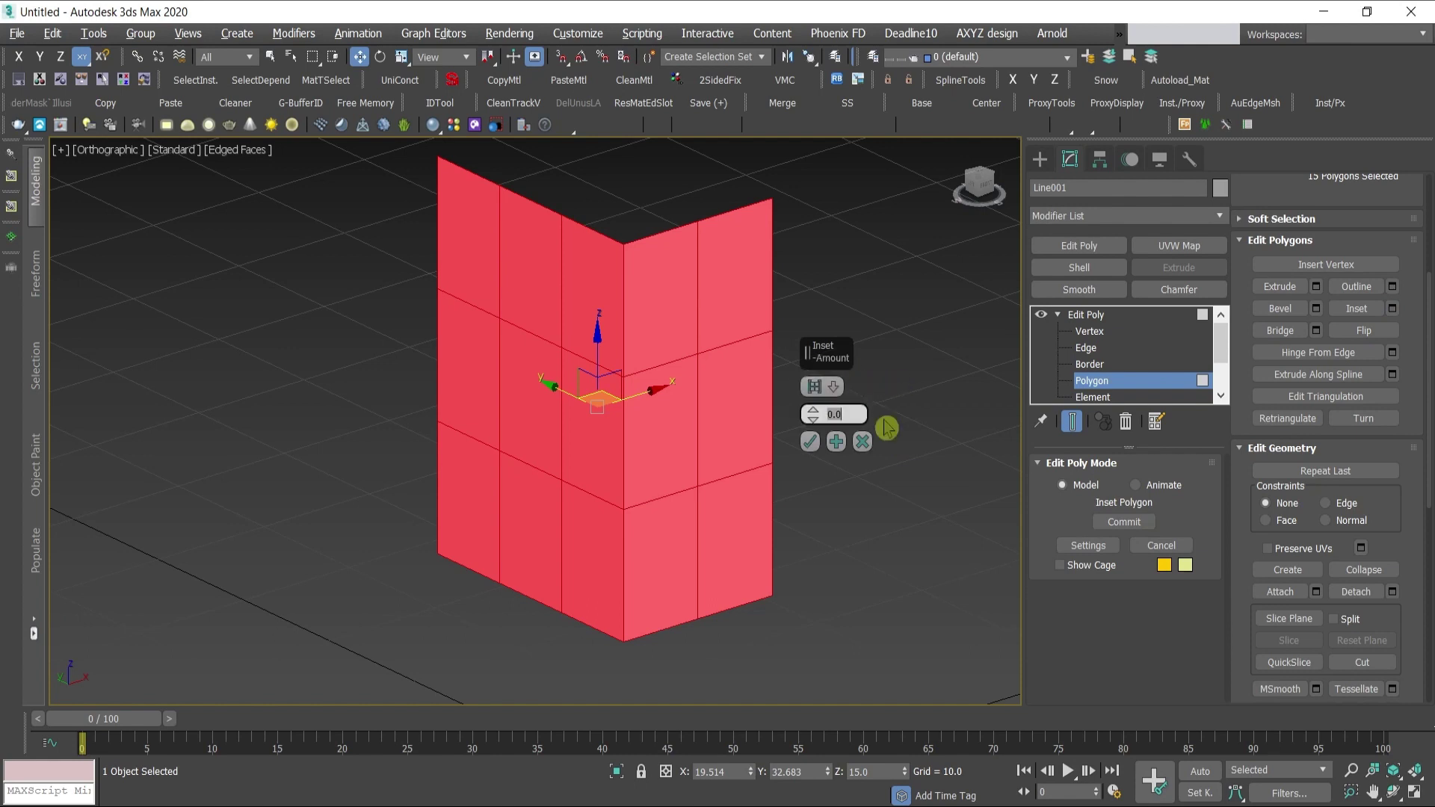
type("5")
key("Return")
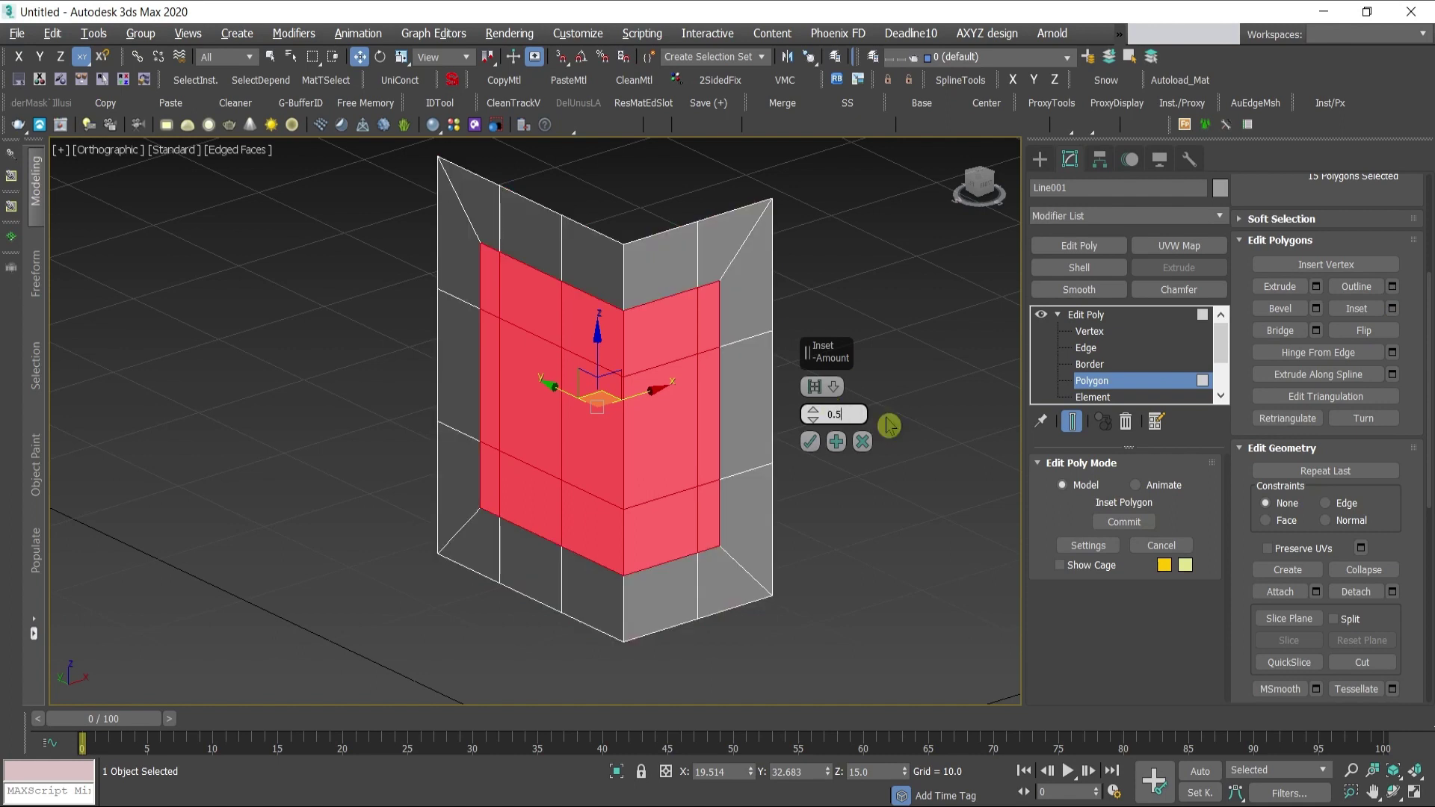
type("0.5")
key("Return")
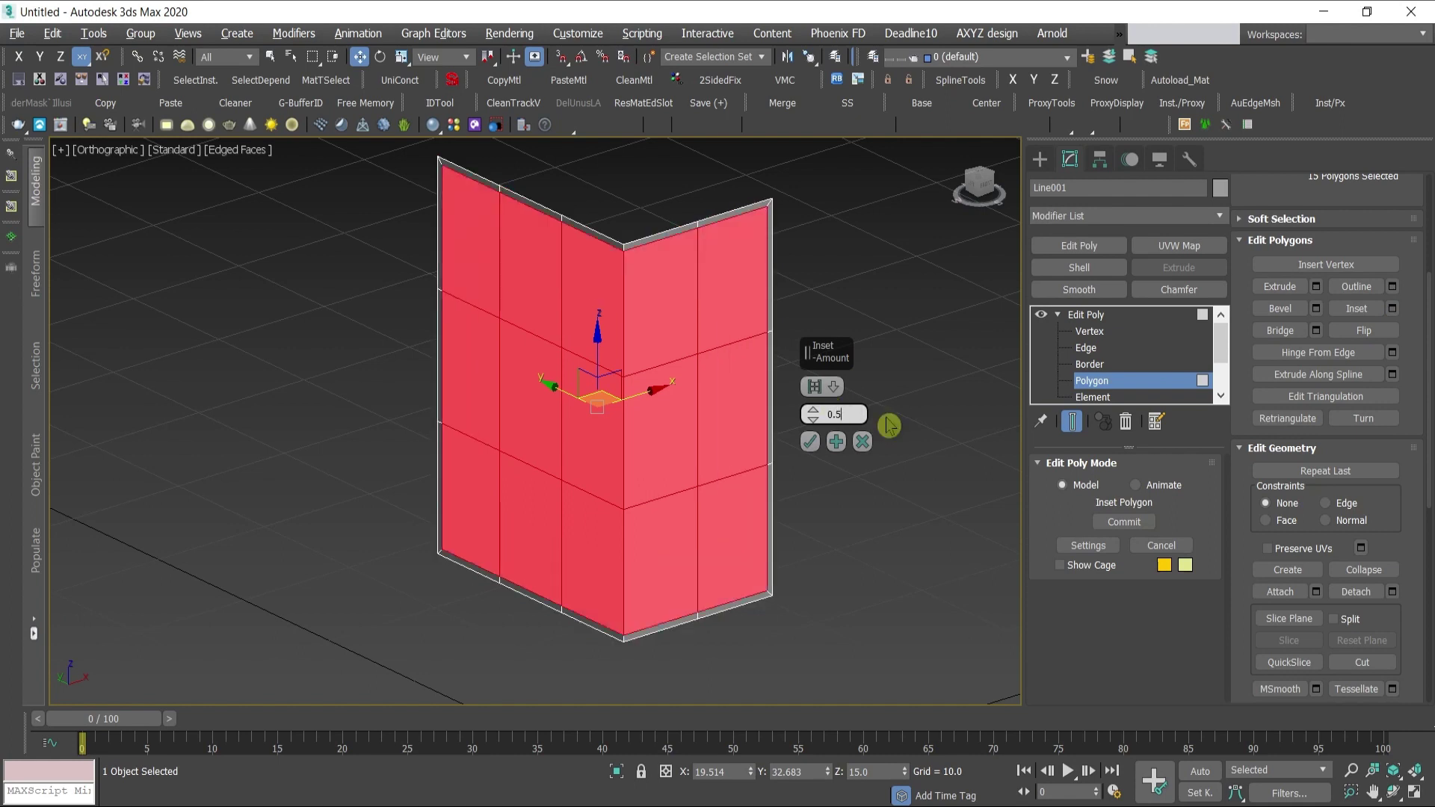
left_click(816, 388)
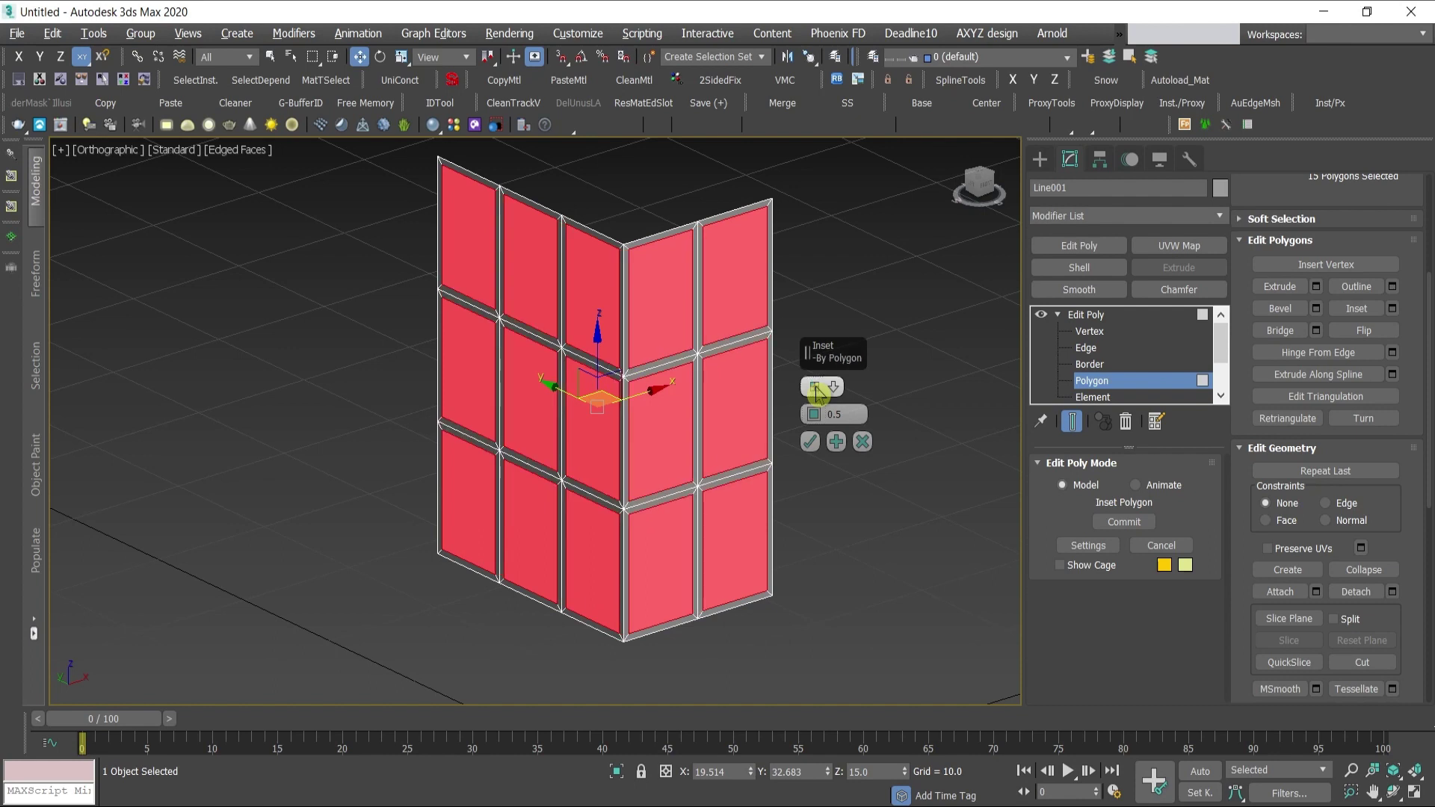
left_click(817, 389)
left_click(817, 389)
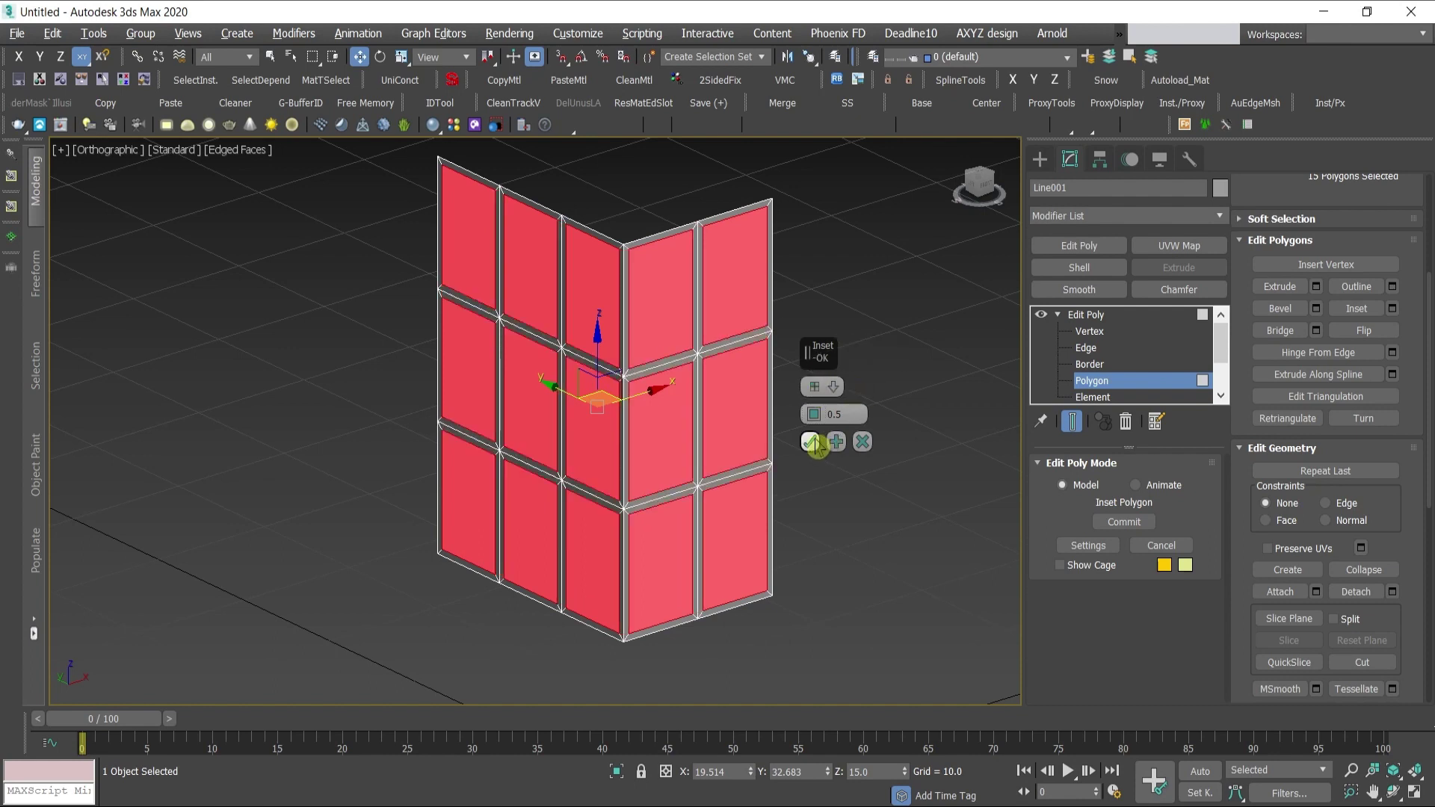
left_click(811, 442)
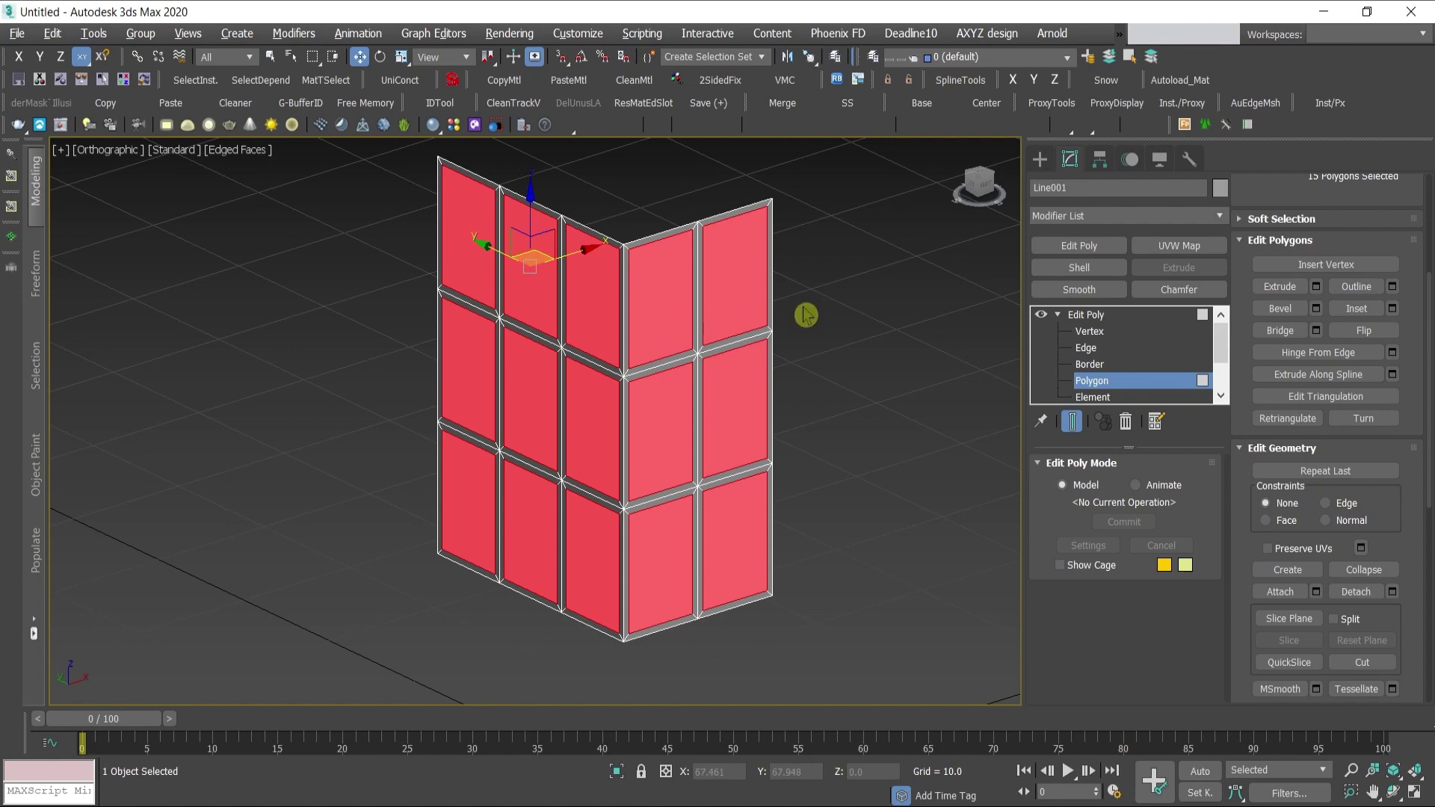
- Detach the selected inner panel polygons as a separate object named glass
scroll(620, 263, "up", 10)
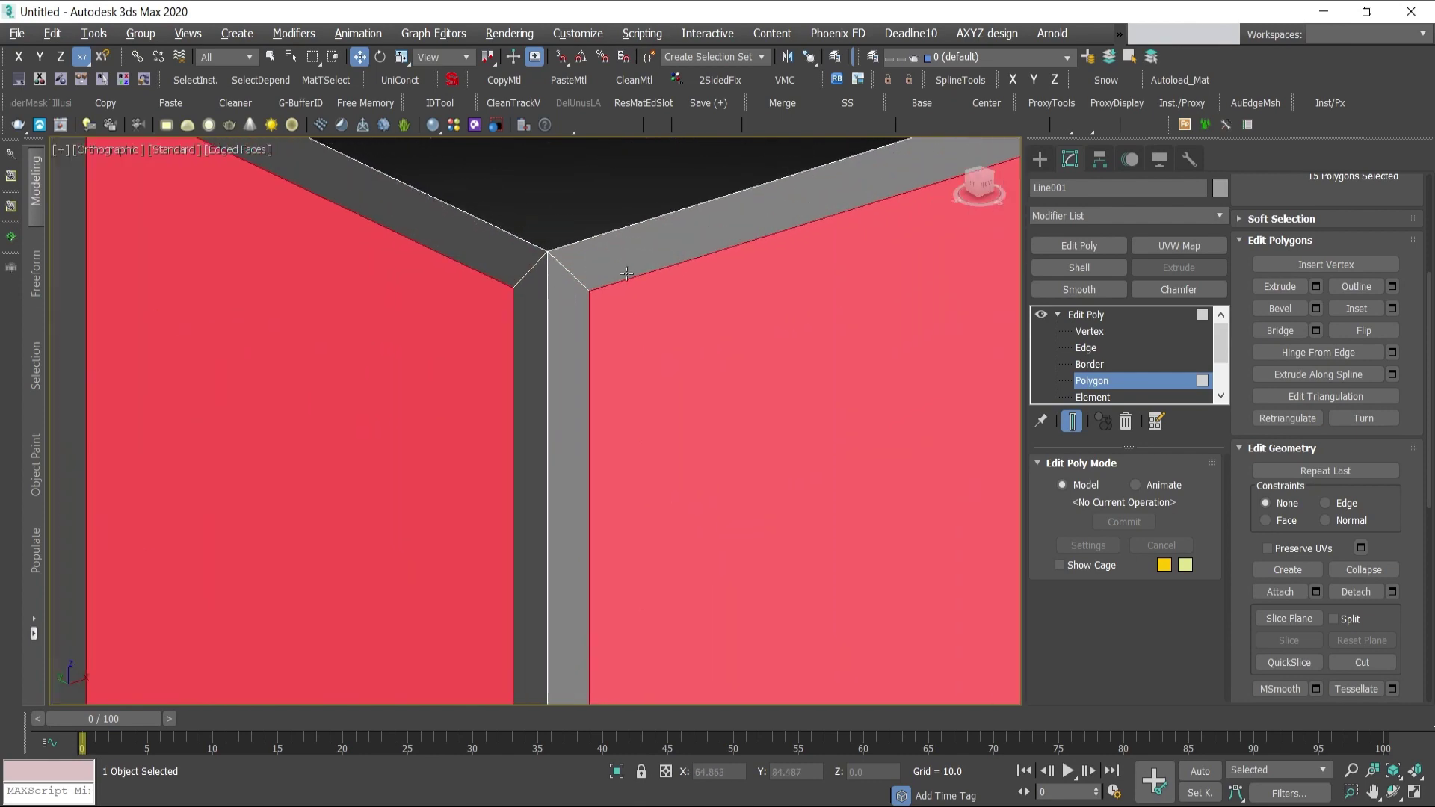
scroll(627, 274, "down", 10)
scroll(699, 347, "up", 5)
middle_click_drag(698, 346, 639, 431)
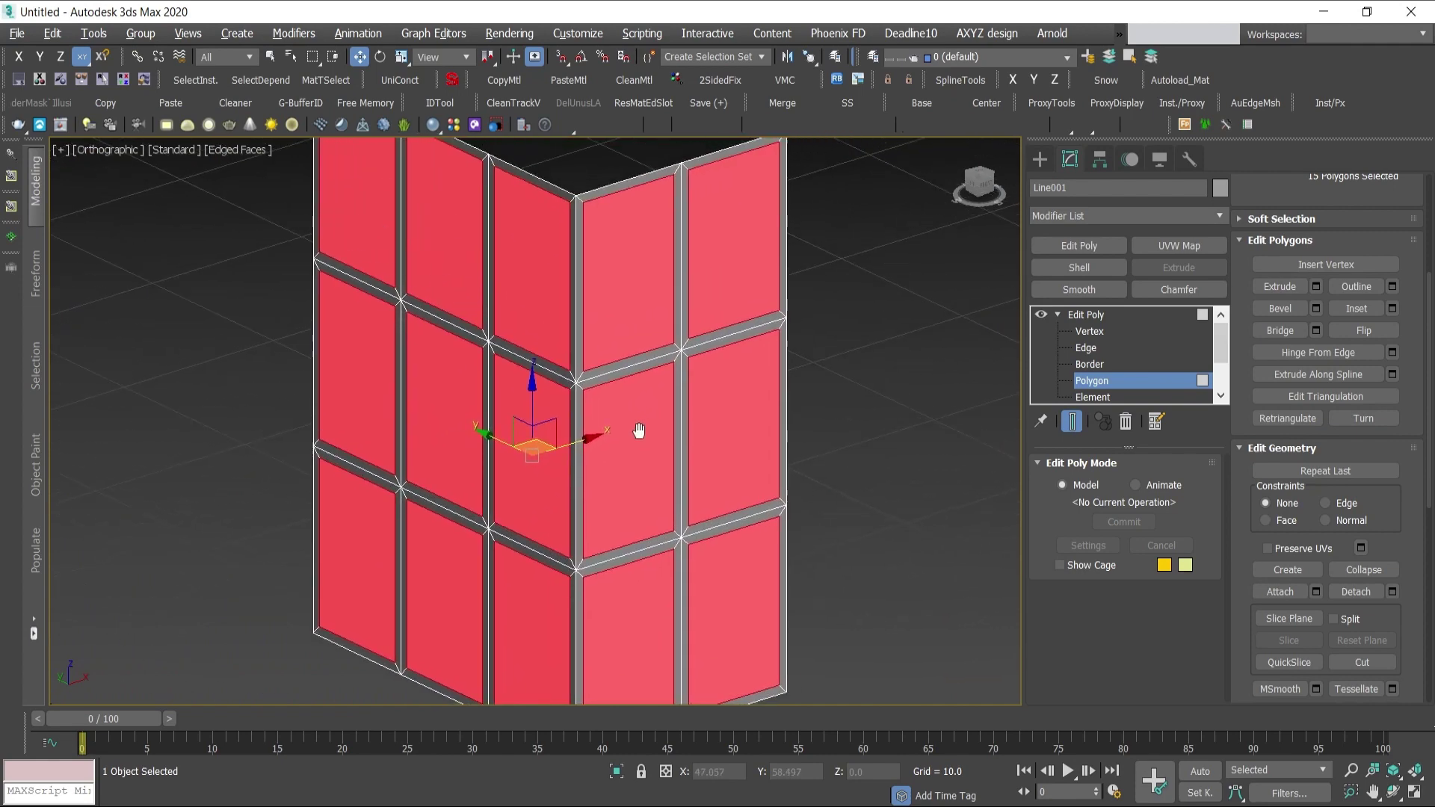
scroll(641, 431, "down", 3)
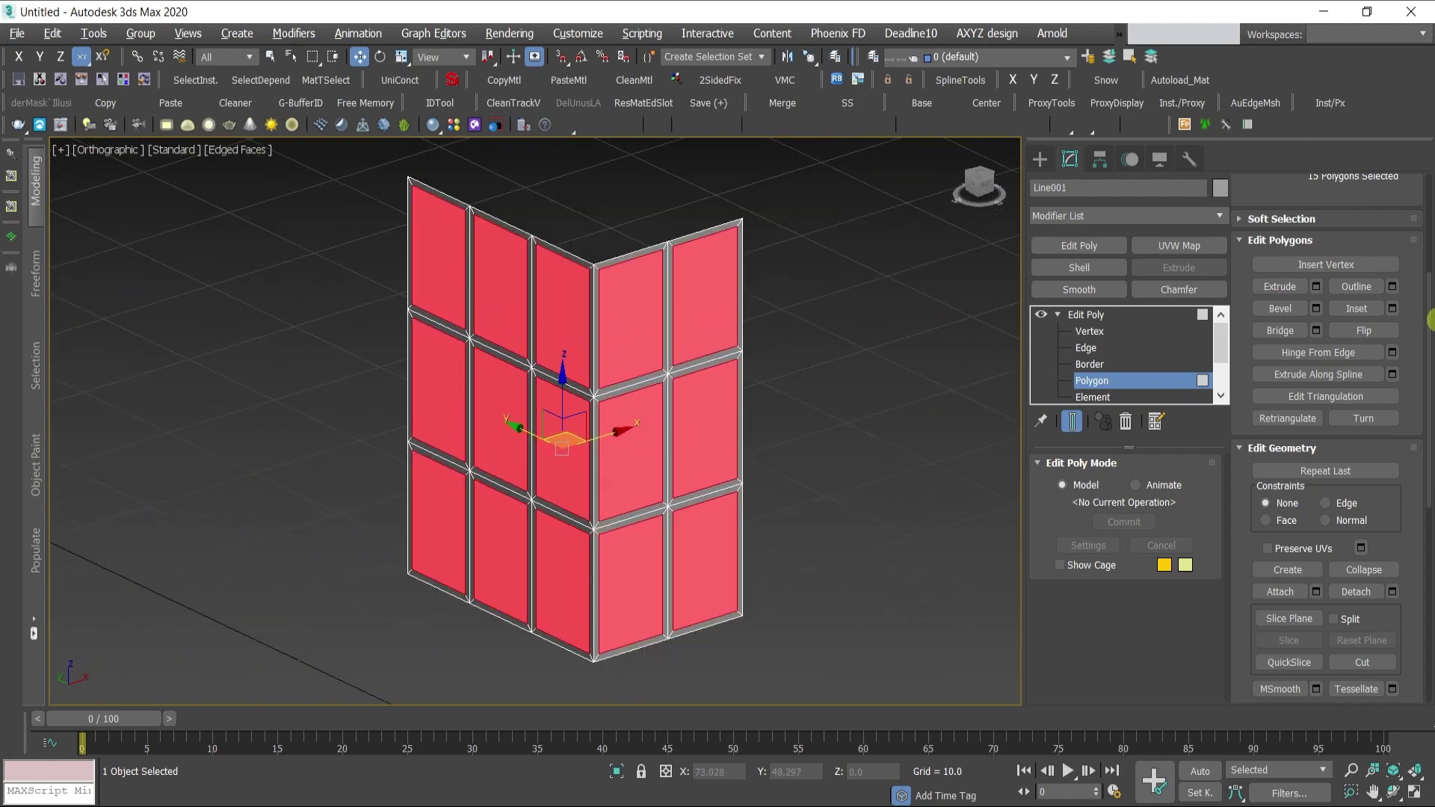
scroll(1397, 396, "down", 5)
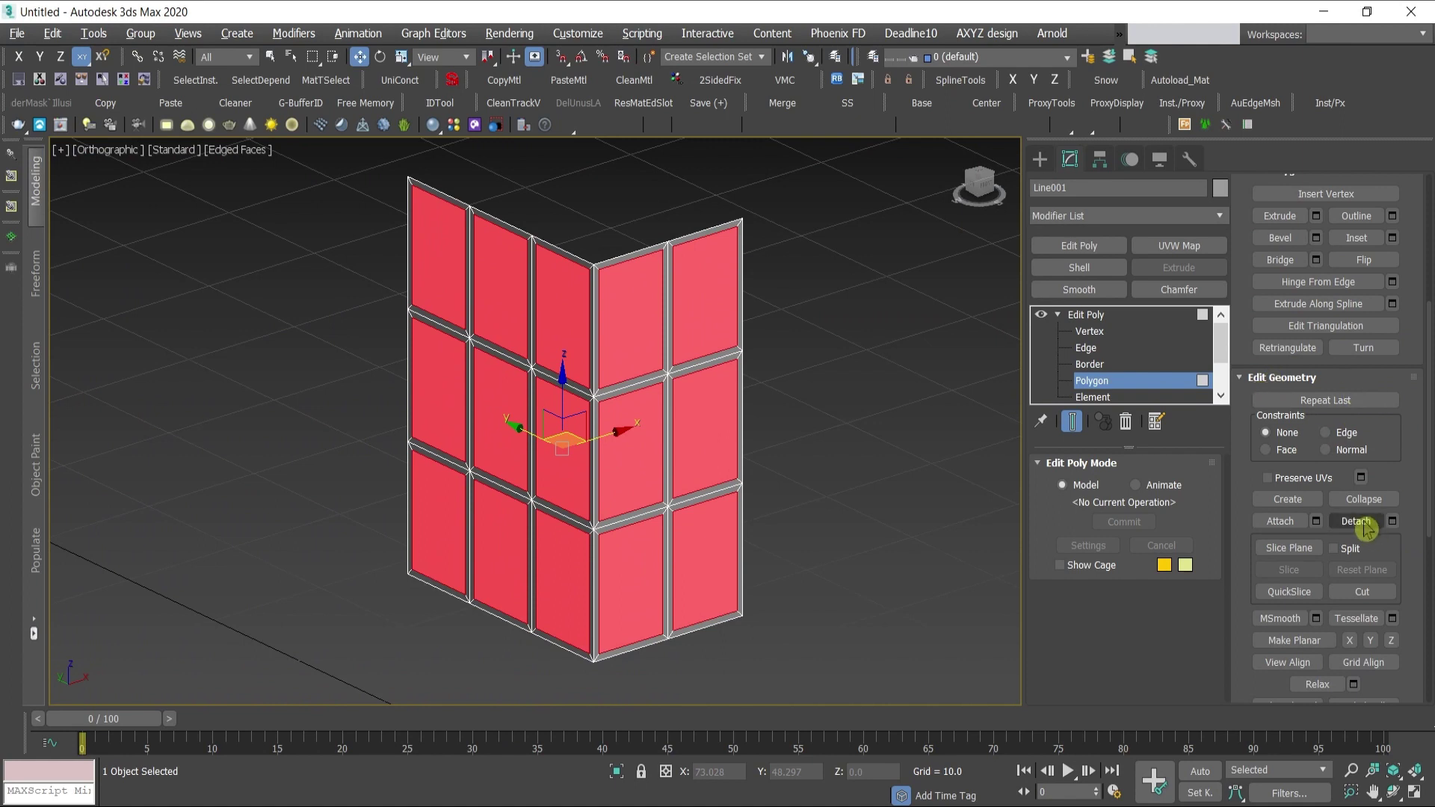
left_click(1395, 526)
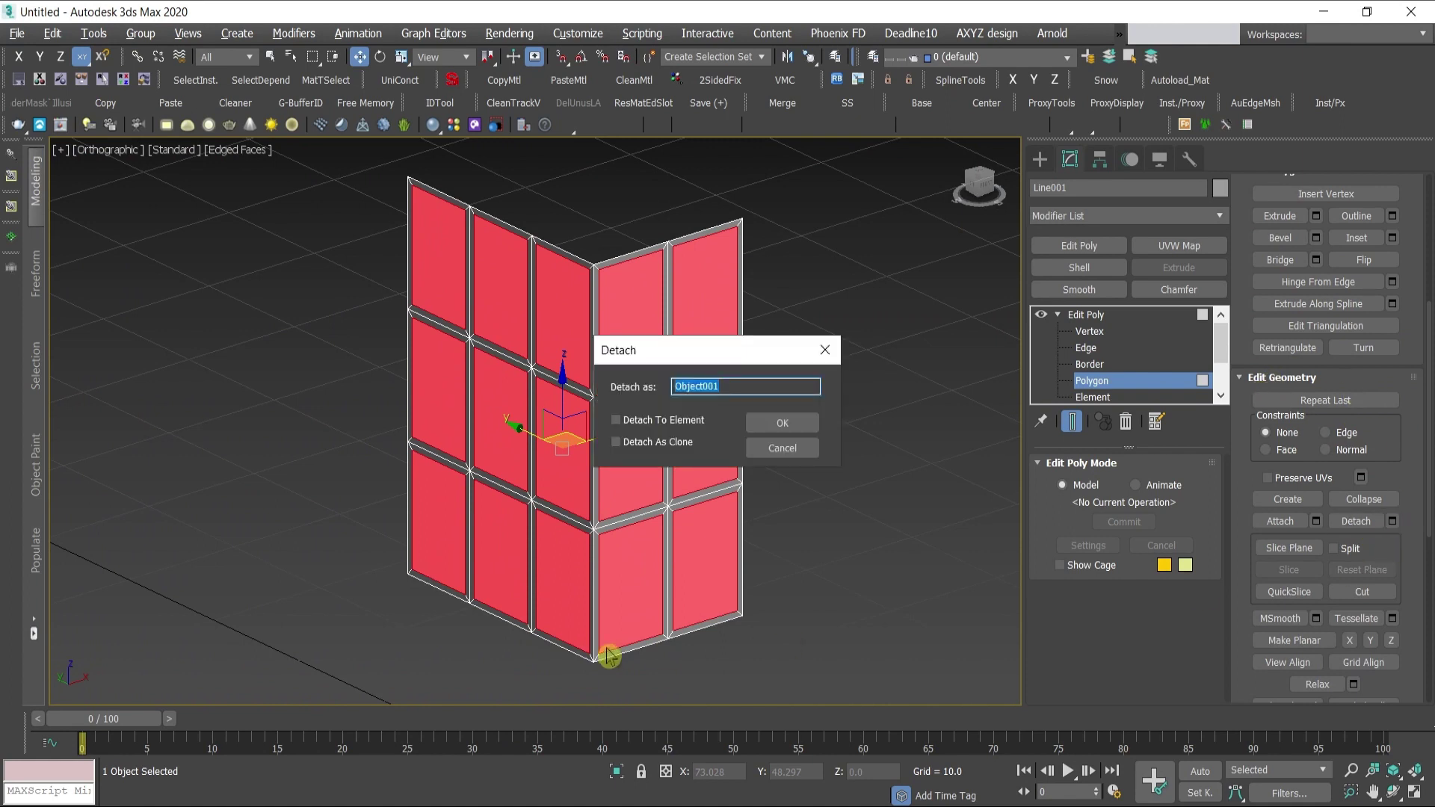
type("glass")
left_click(766, 426)
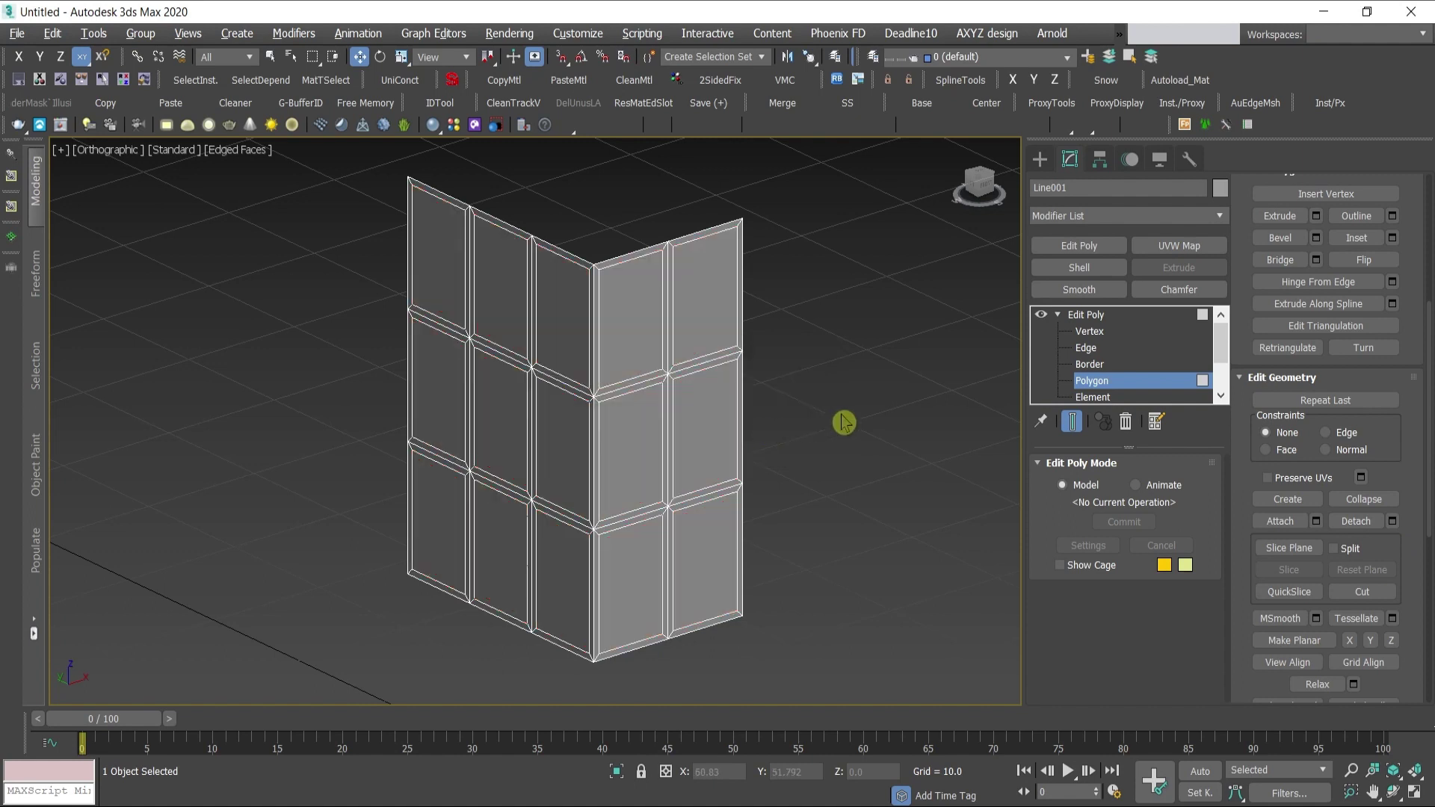
- Leave polygon editing and rename the remaining frame object mullion
left_click(1111, 383)
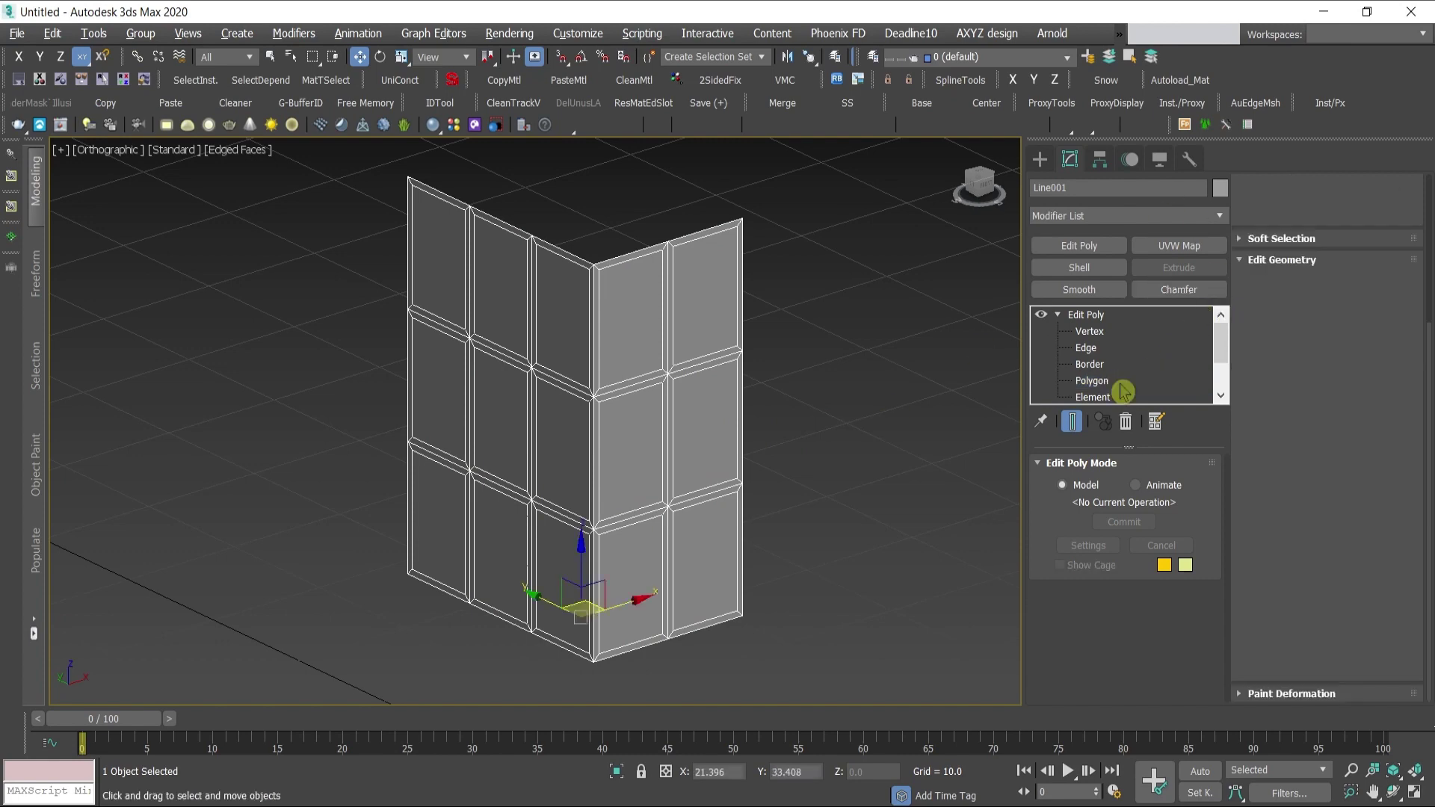
left_click(714, 379)
left_click(847, 389)
left_click(670, 253)
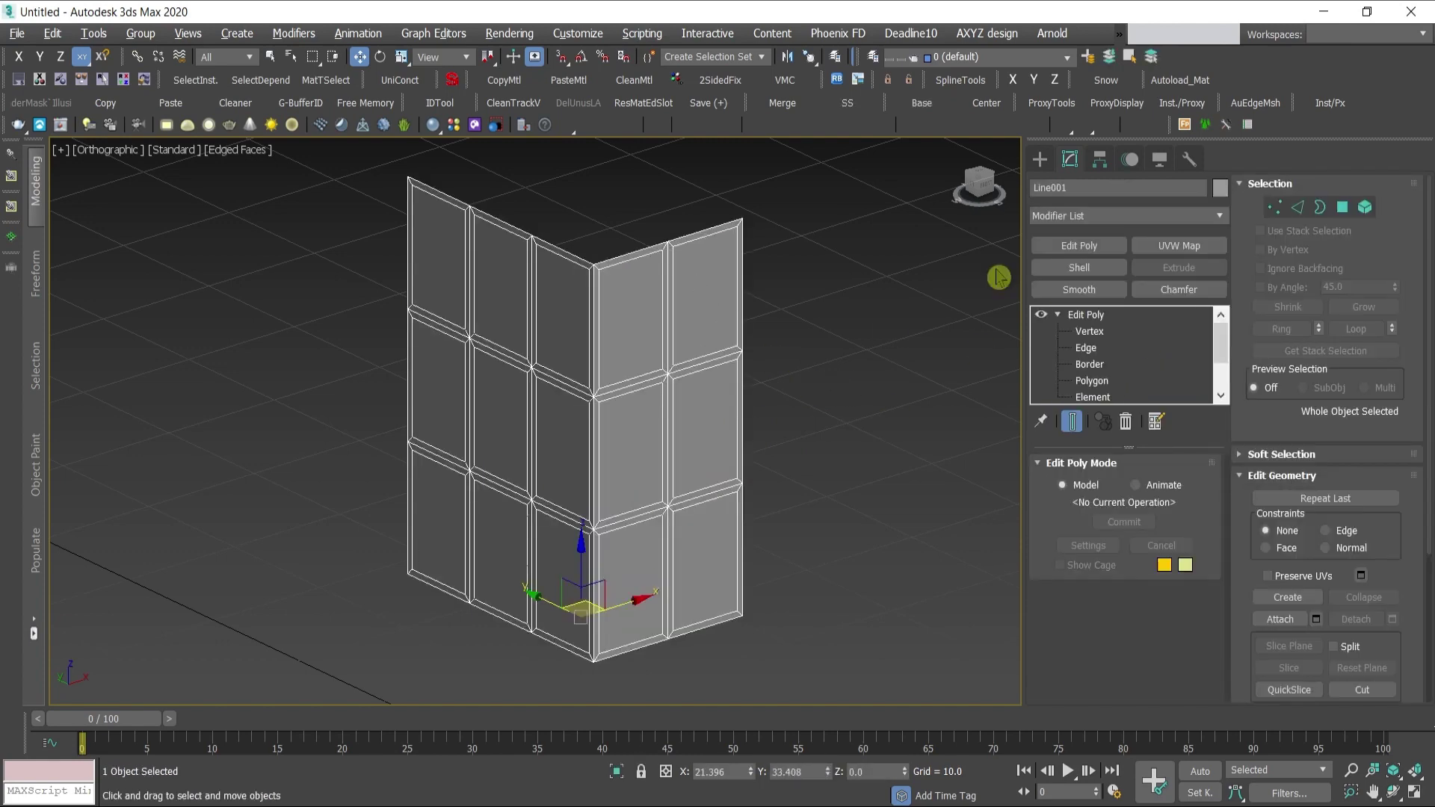
left_click(1090, 184)
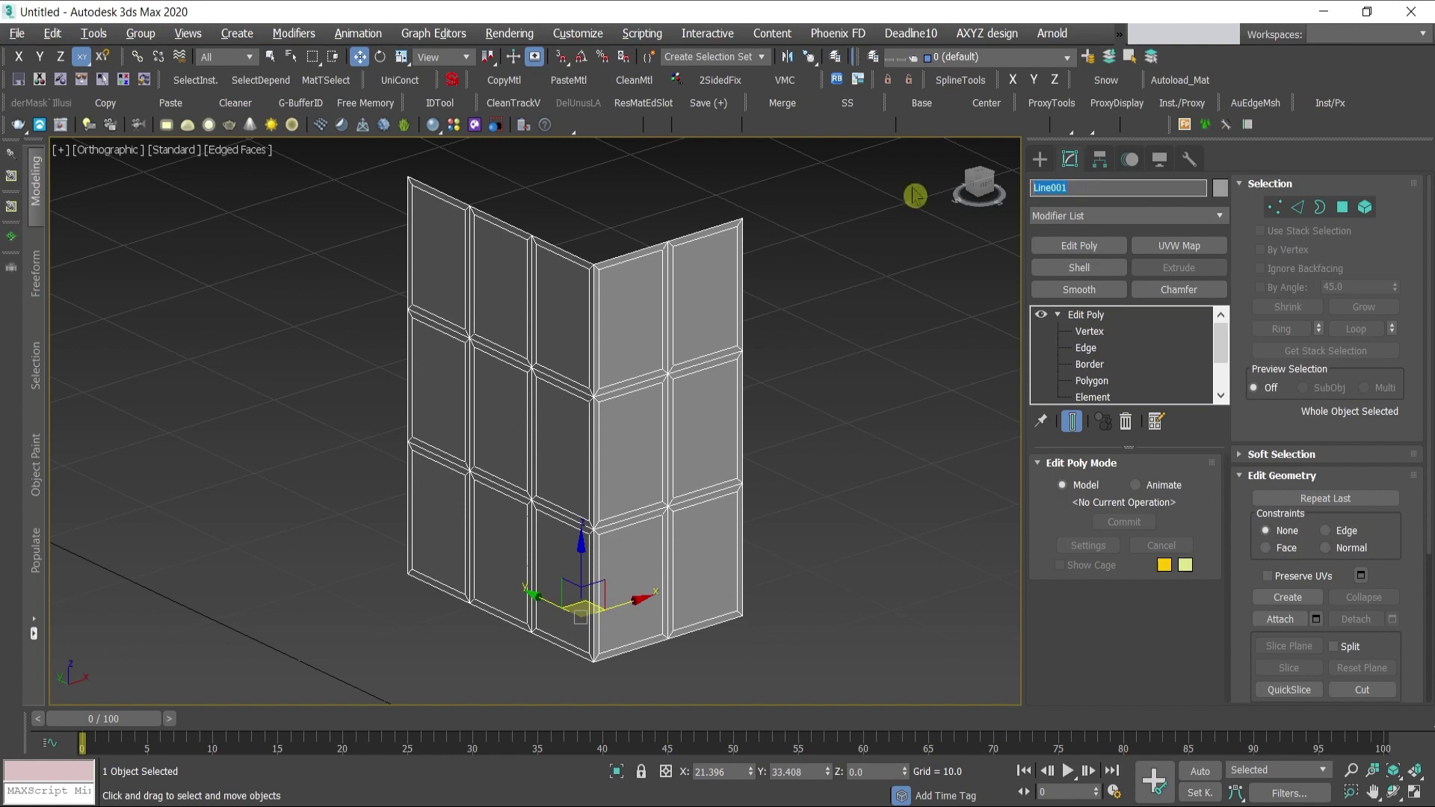
type("mullio")
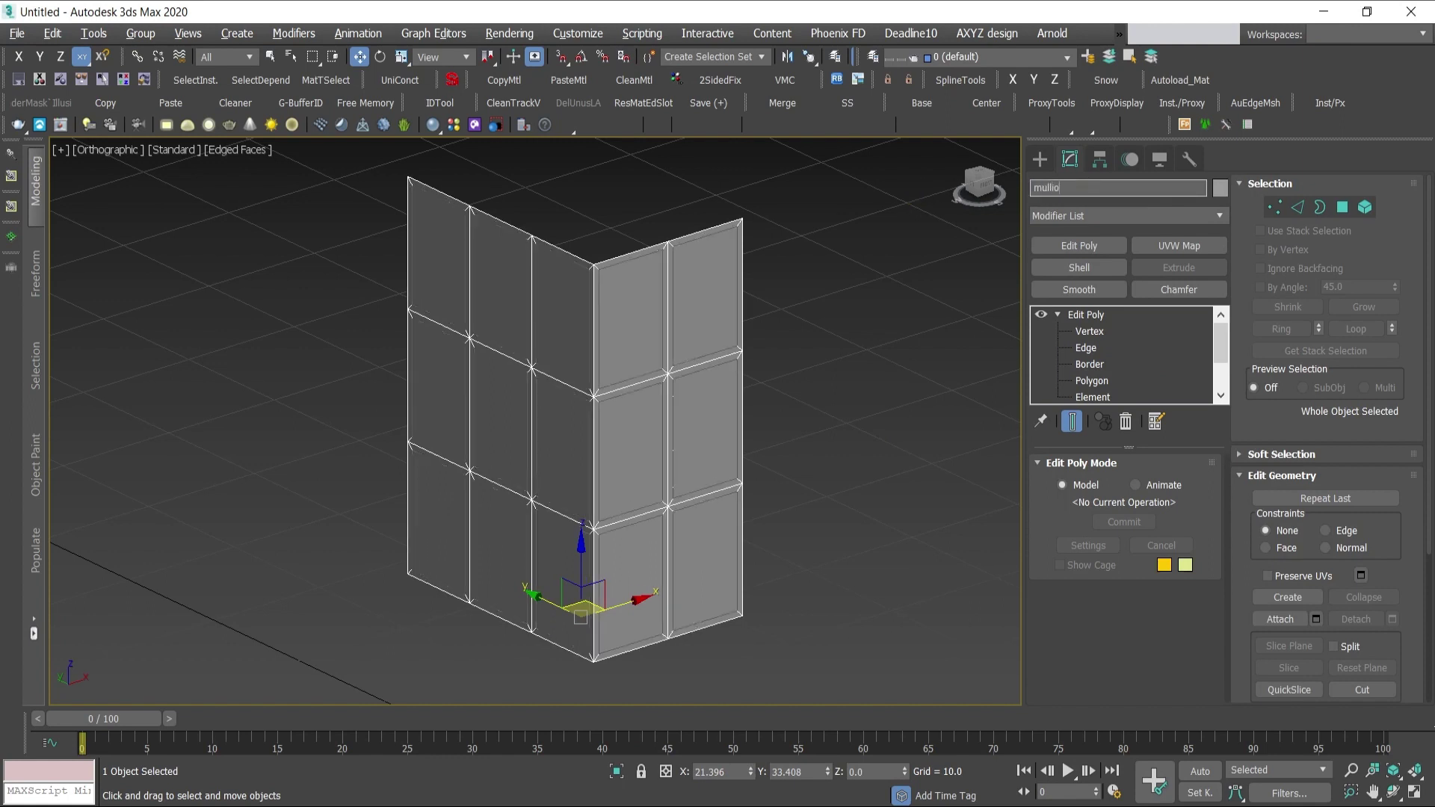
type("n")
key("Return")
- Apply a Shell modifier to the glass object with an outer amount of 0.1
left_click(618, 426)
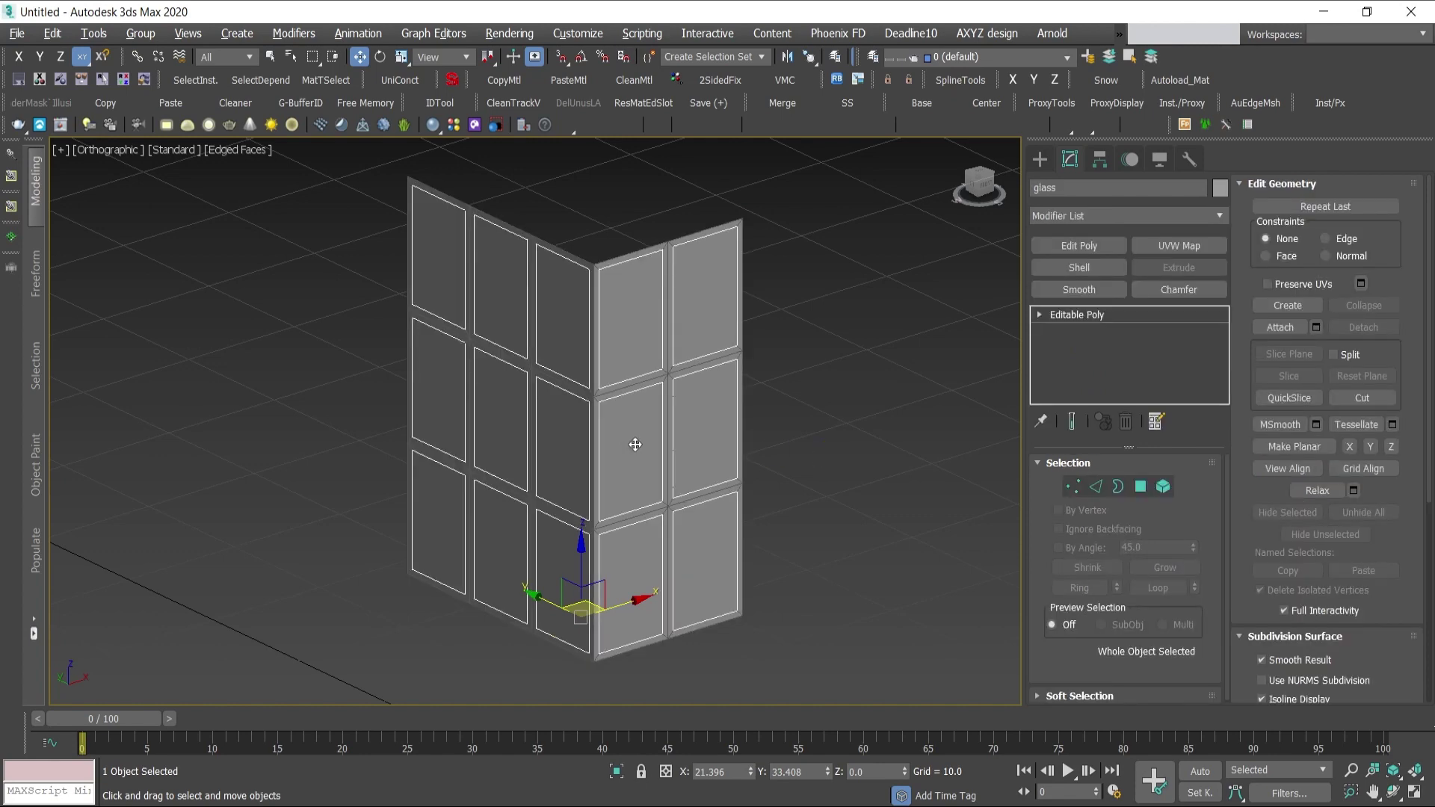
left_click(822, 411)
left_click(687, 411)
left_click(1081, 269)
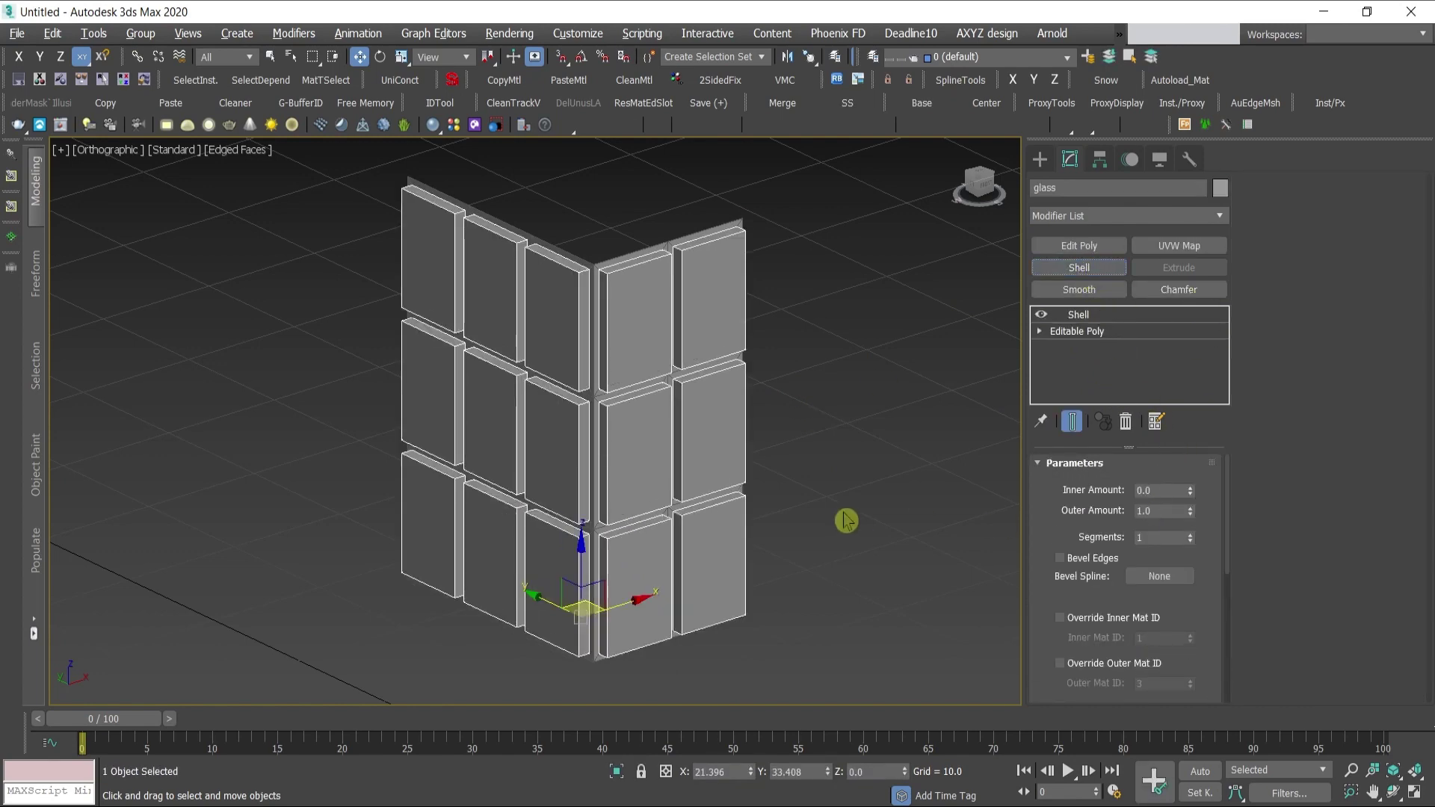
left_click_drag(1180, 511, 1057, 511)
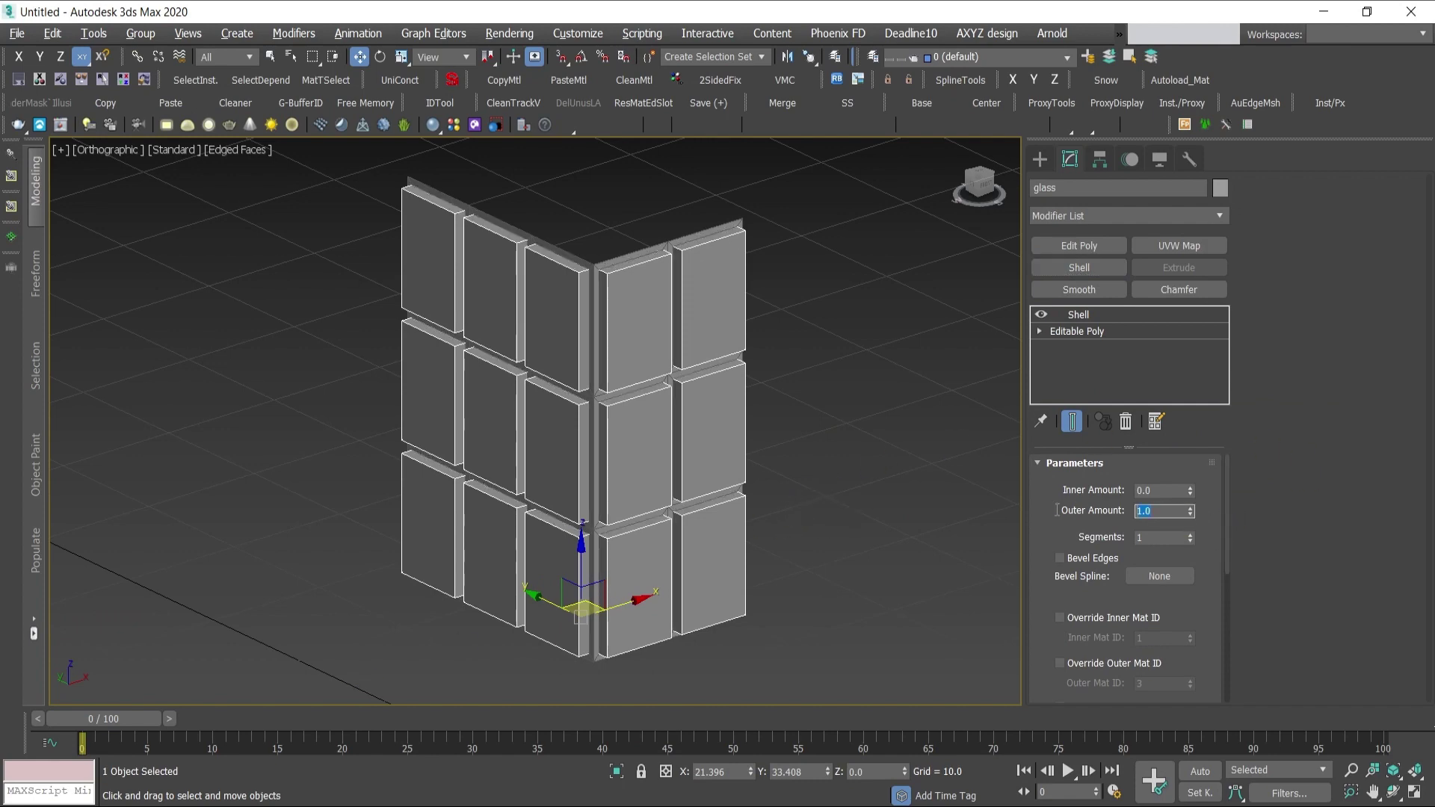
key("Return")
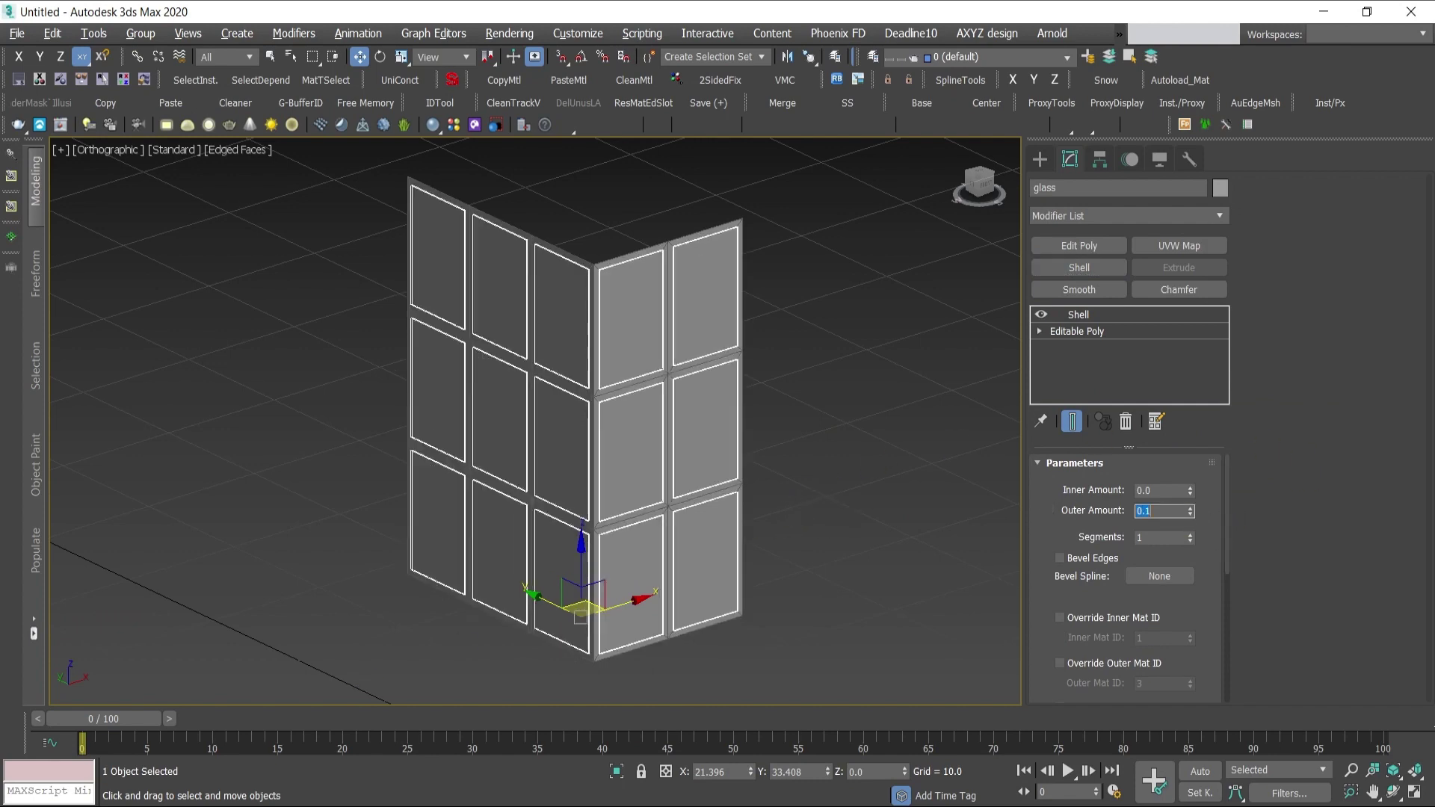
- Add an Edit Poly modifier above the glass object's Shell and activate its Polygon level
scroll(768, 314, "up", 7)
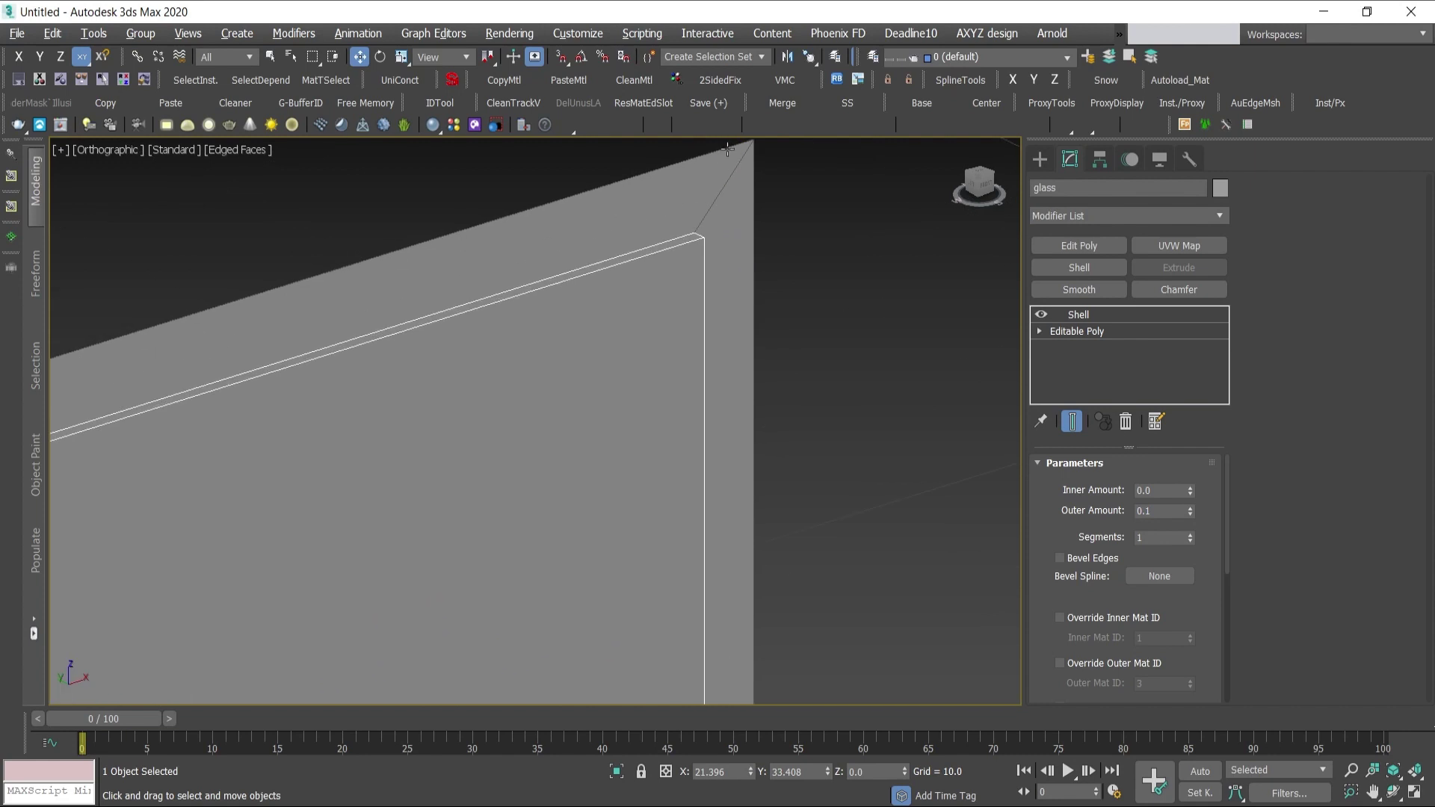
scroll(807, 269, "down", 5)
scroll(781, 393, "up", 4)
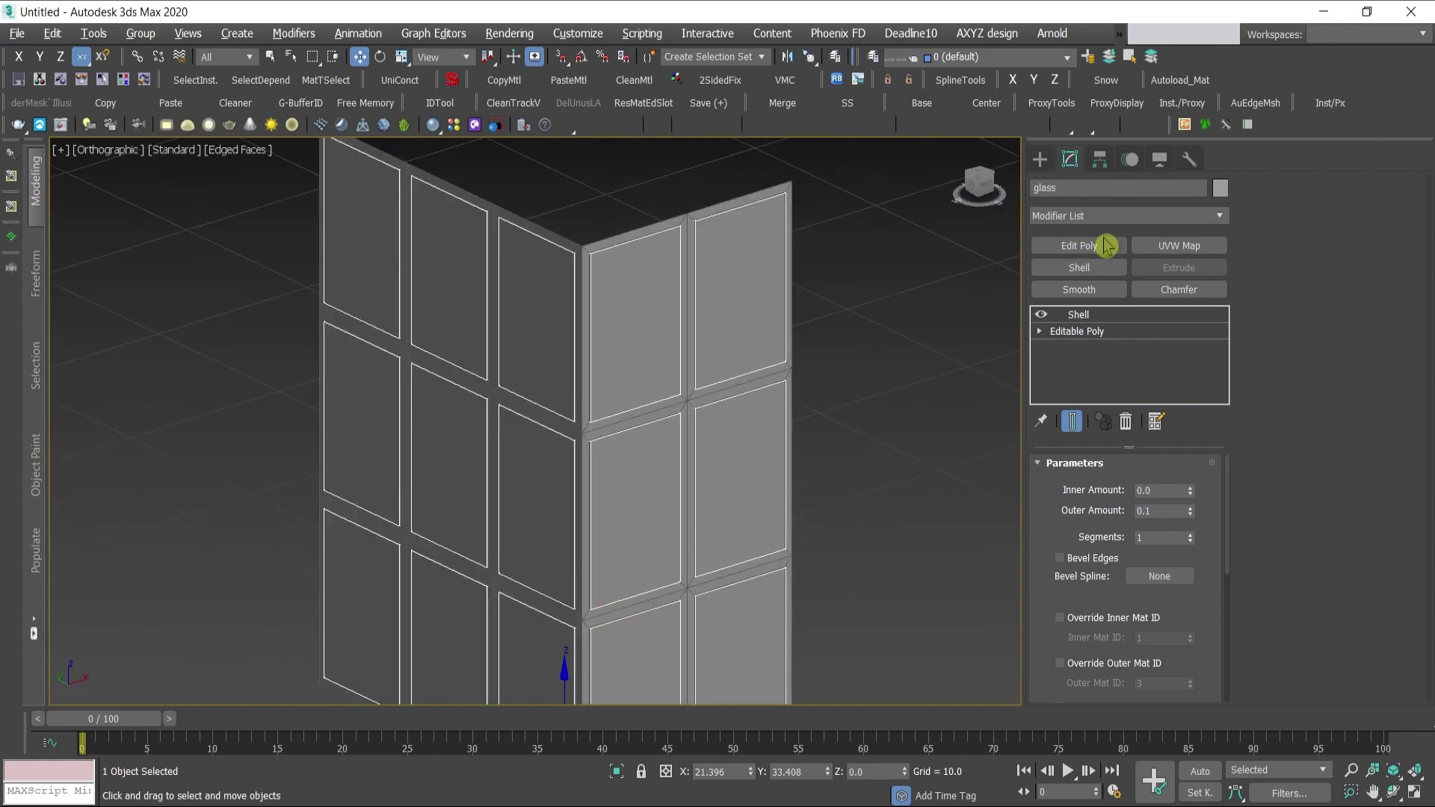
left_click(1093, 246)
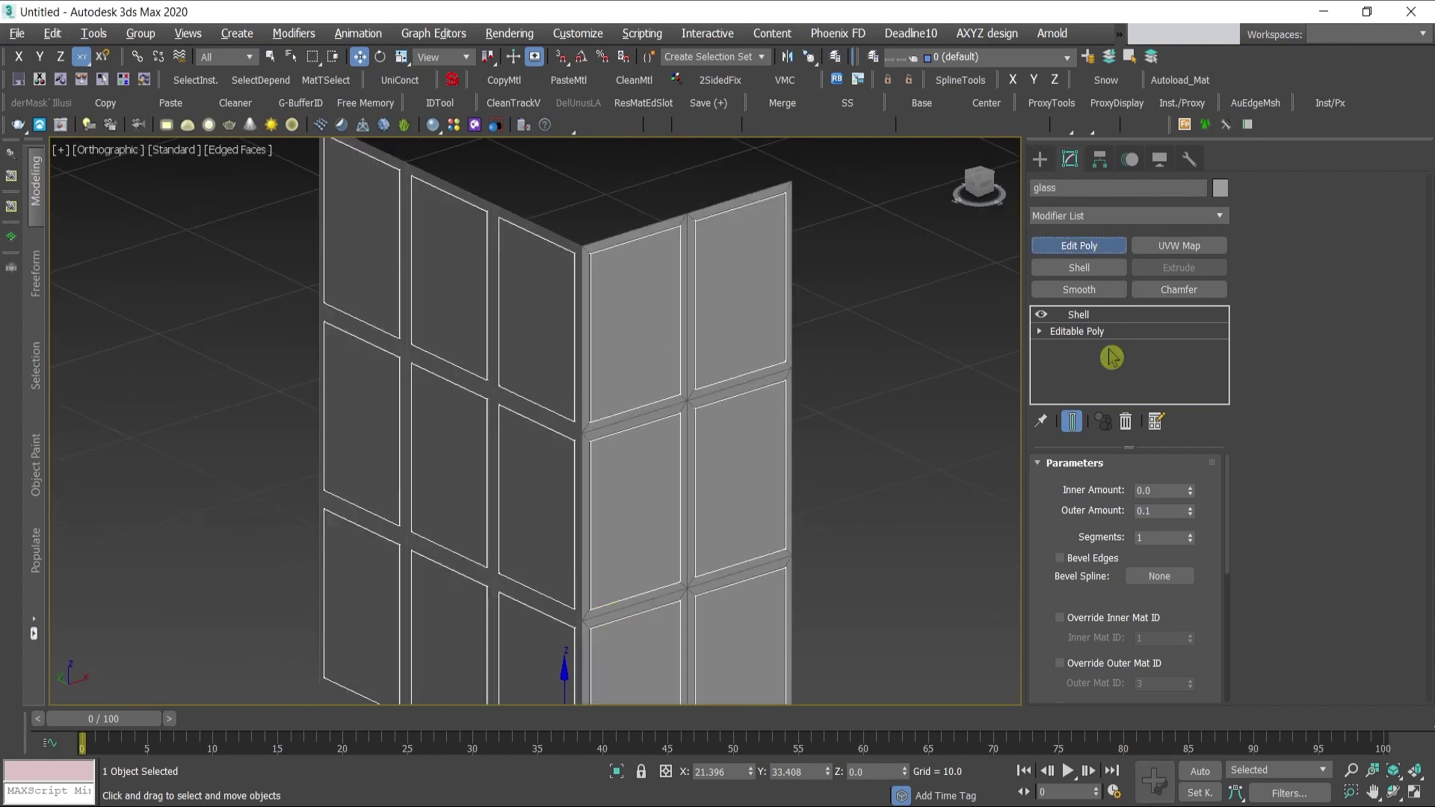
scroll(1329, 353, "down", 4)
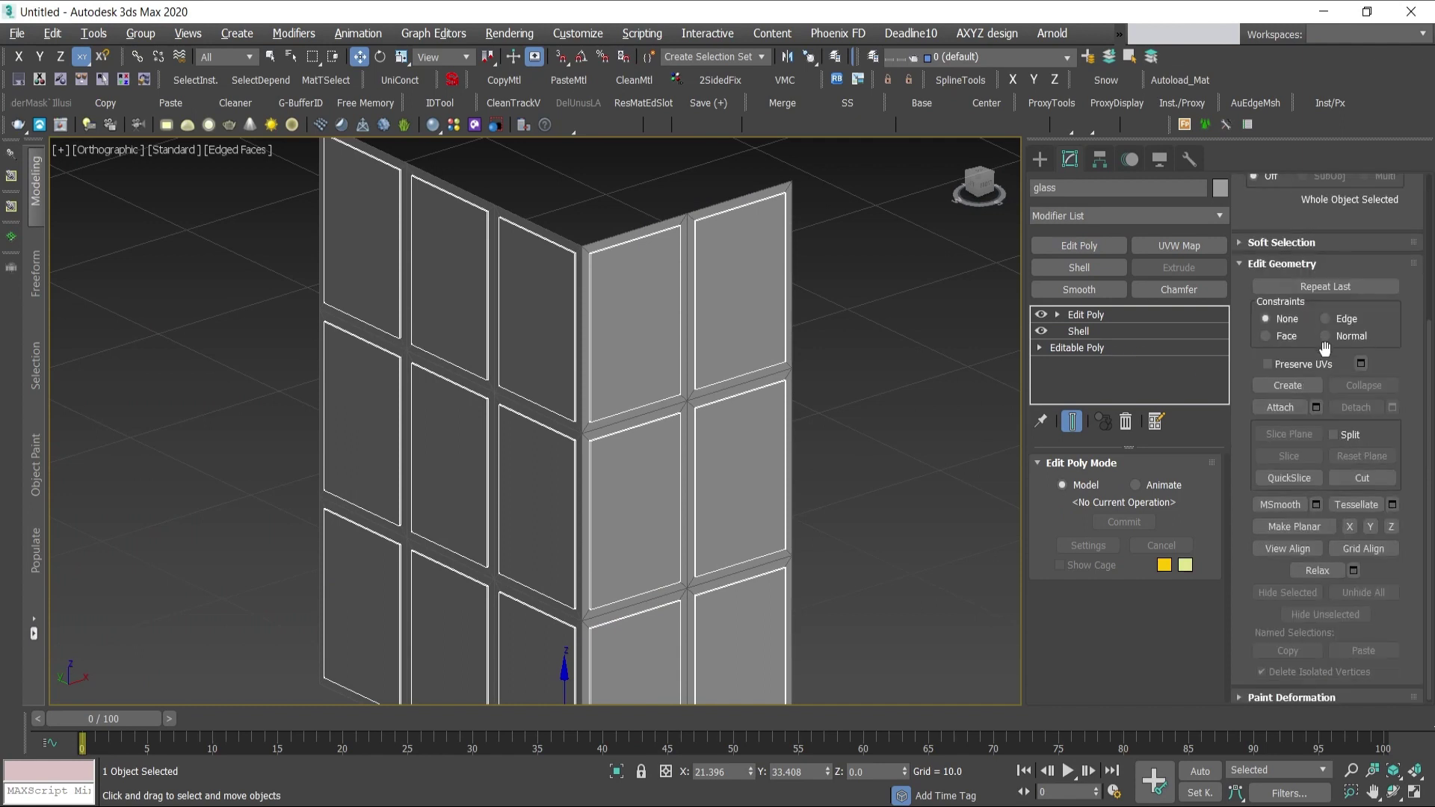
key("4")
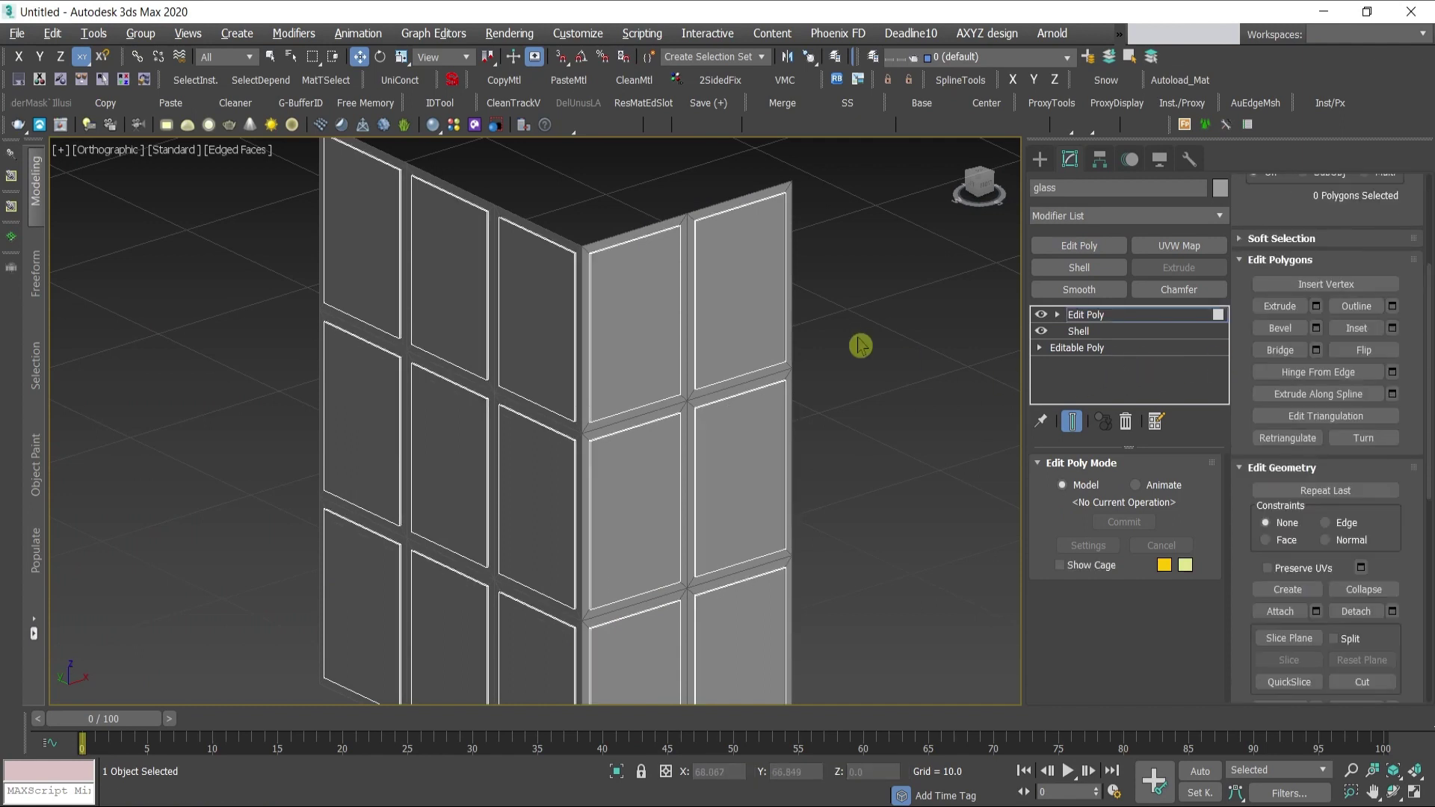
left_click(1057, 315)
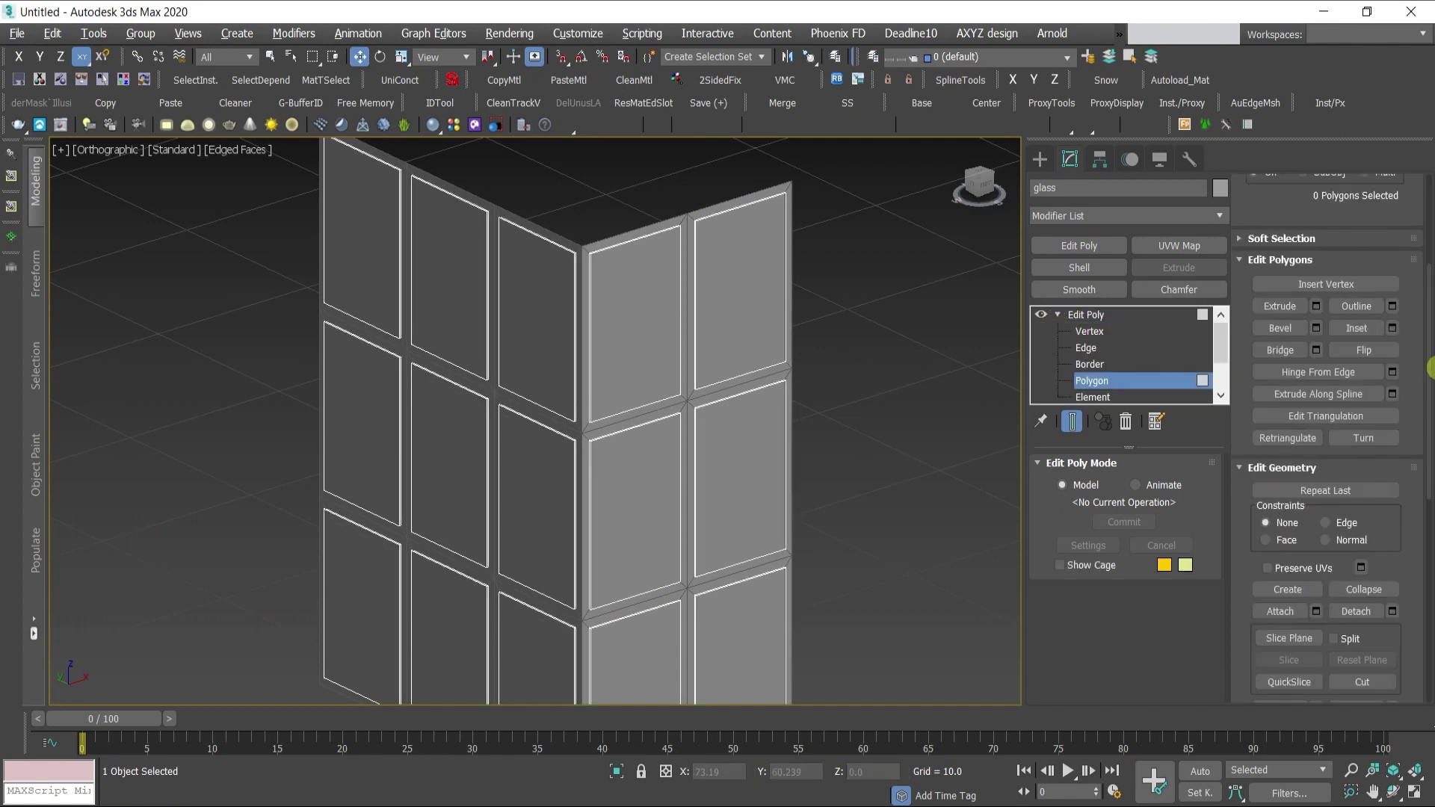
- Select all polygons of the glass object, clear their smoothing groups and assign them smoothing group 1
key("ctrl+a")
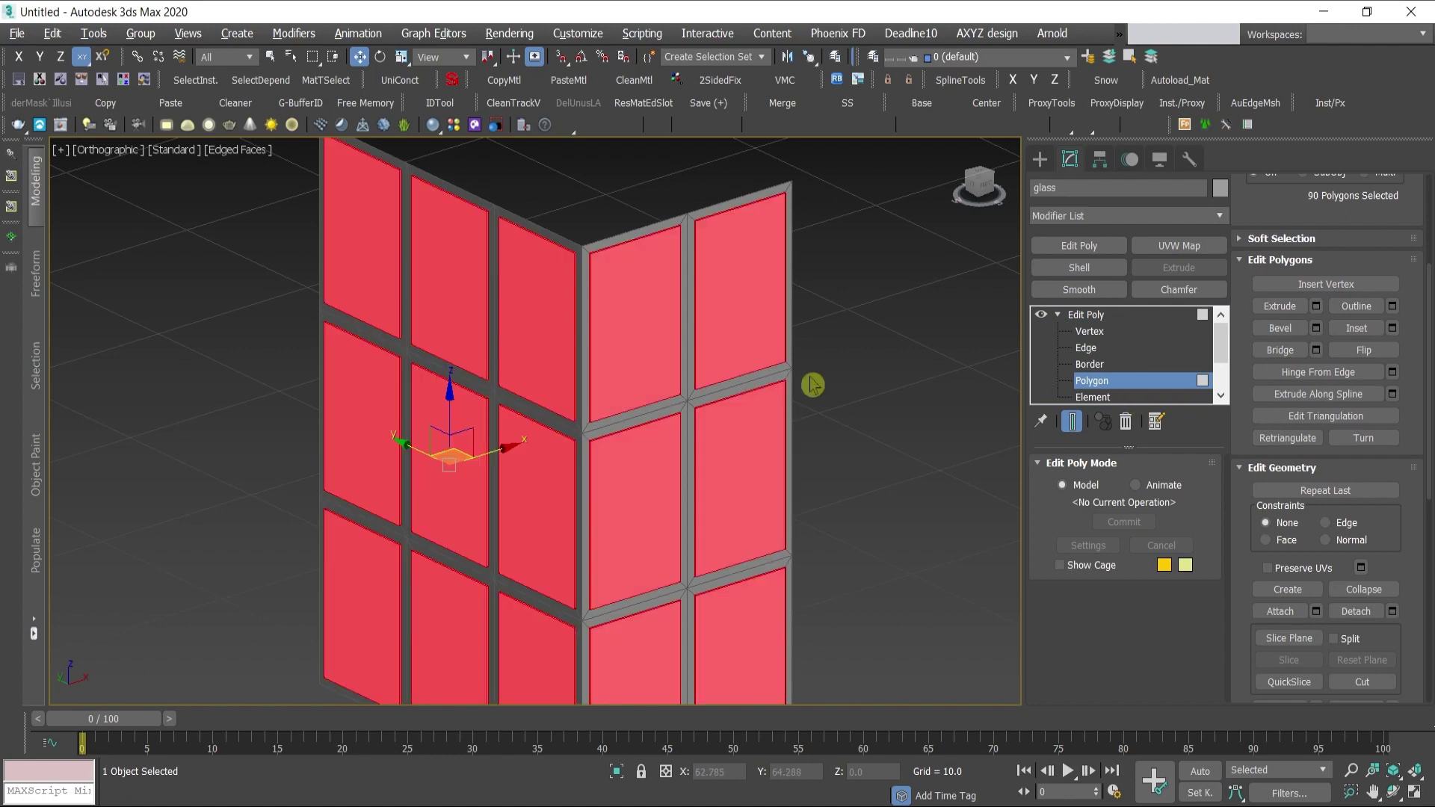
left_click(702, 501)
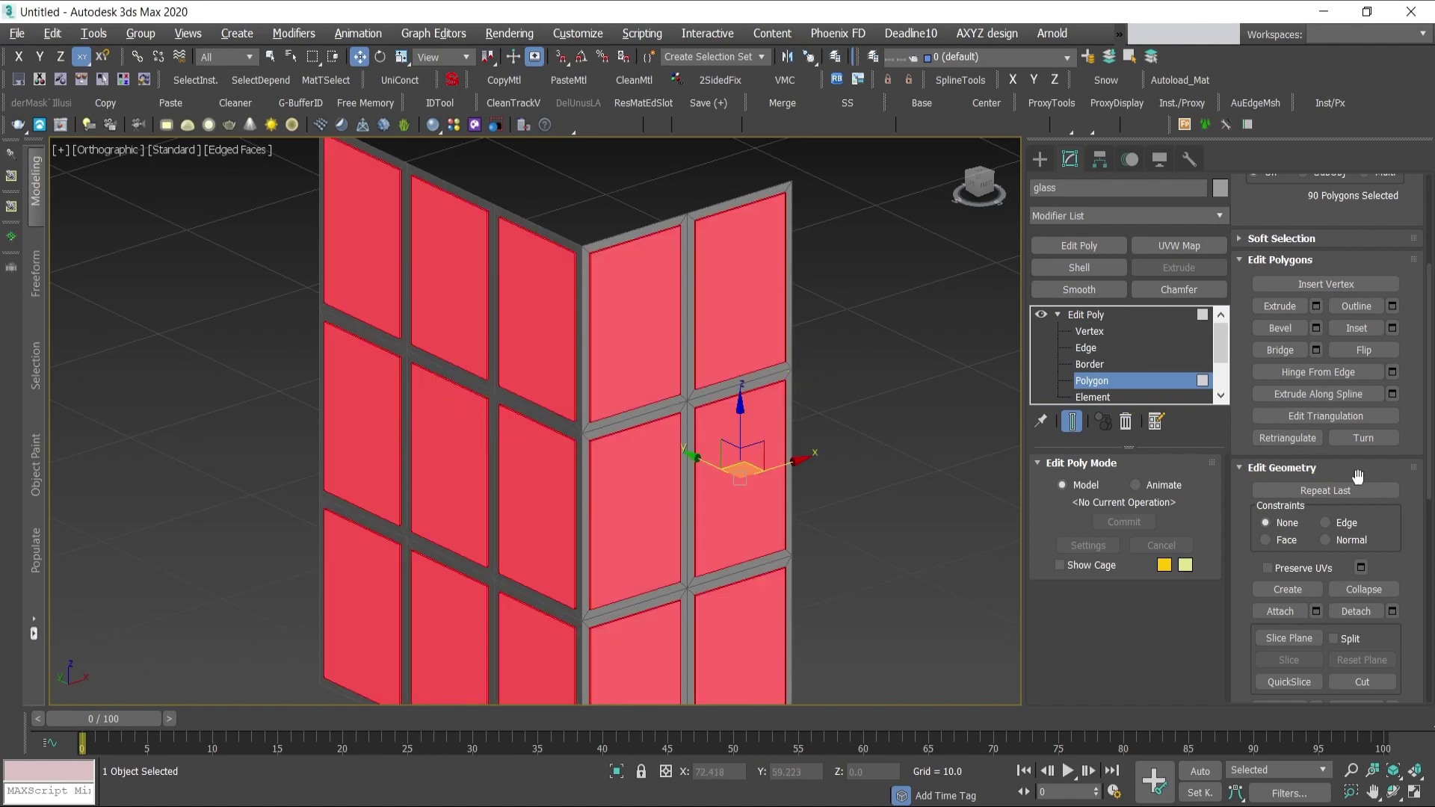
scroll(1352, 476, "down", 5)
scroll(1353, 476, "down", 2)
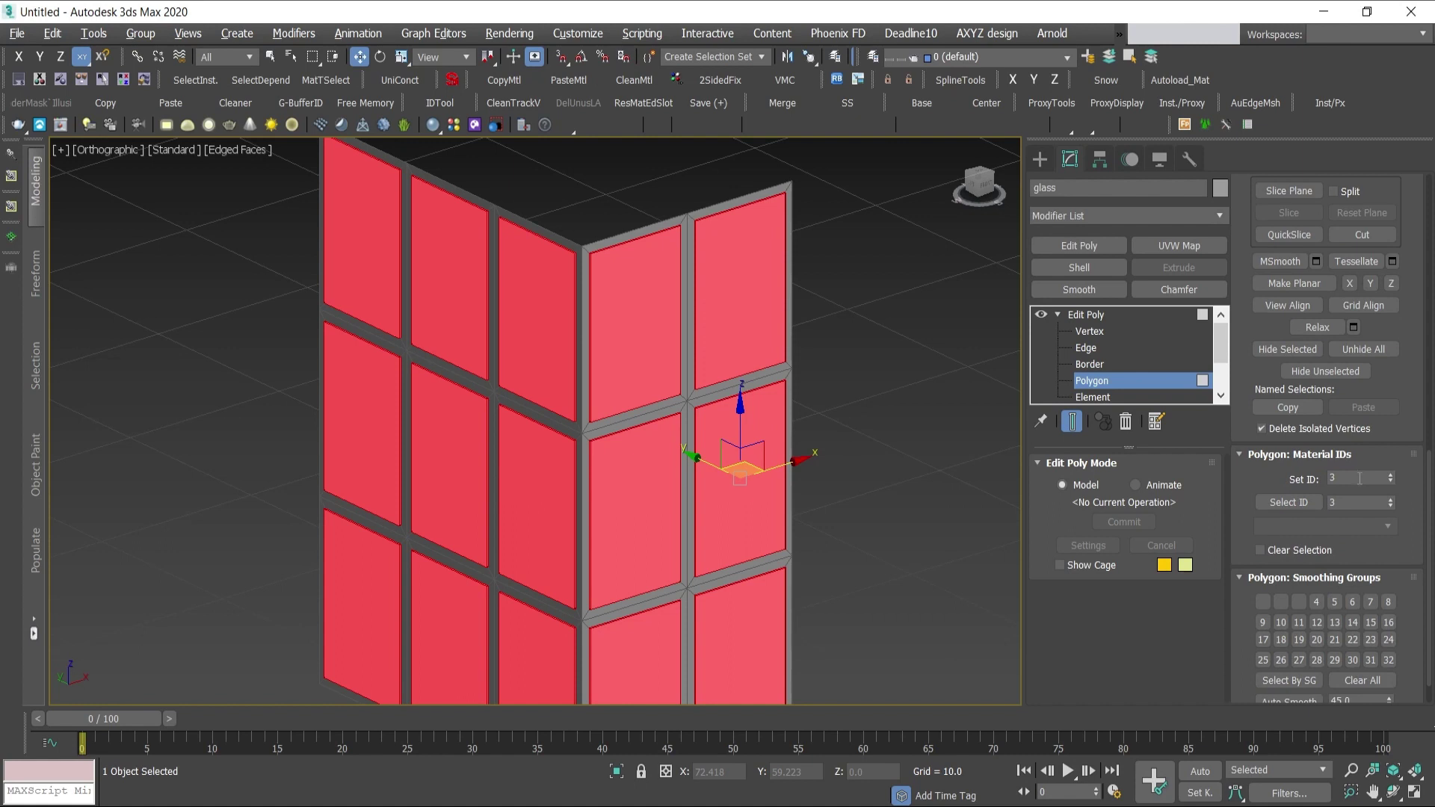
scroll(1360, 478, "down", 1)
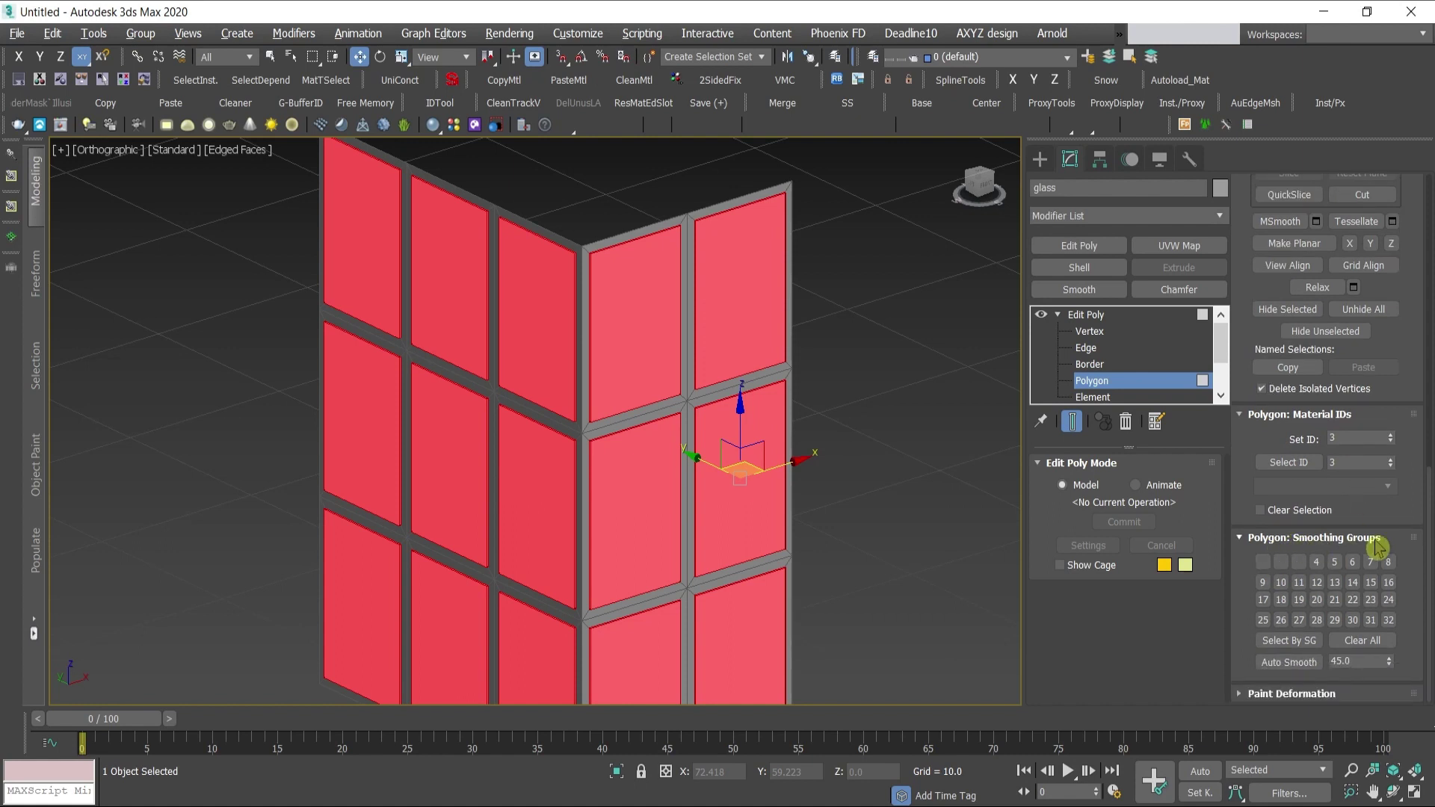
left_click(1373, 645)
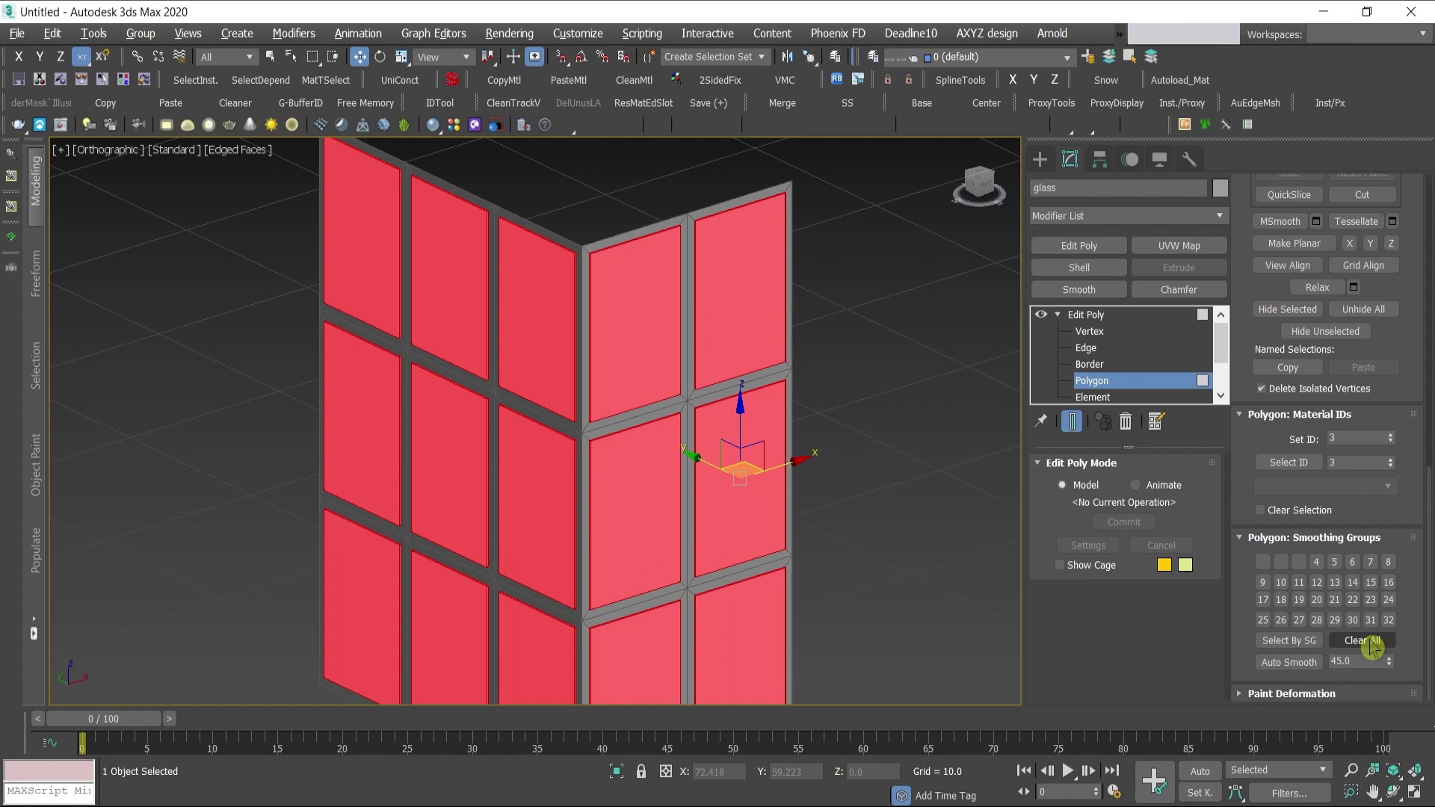
left_click(1372, 644)
left_click(1263, 567)
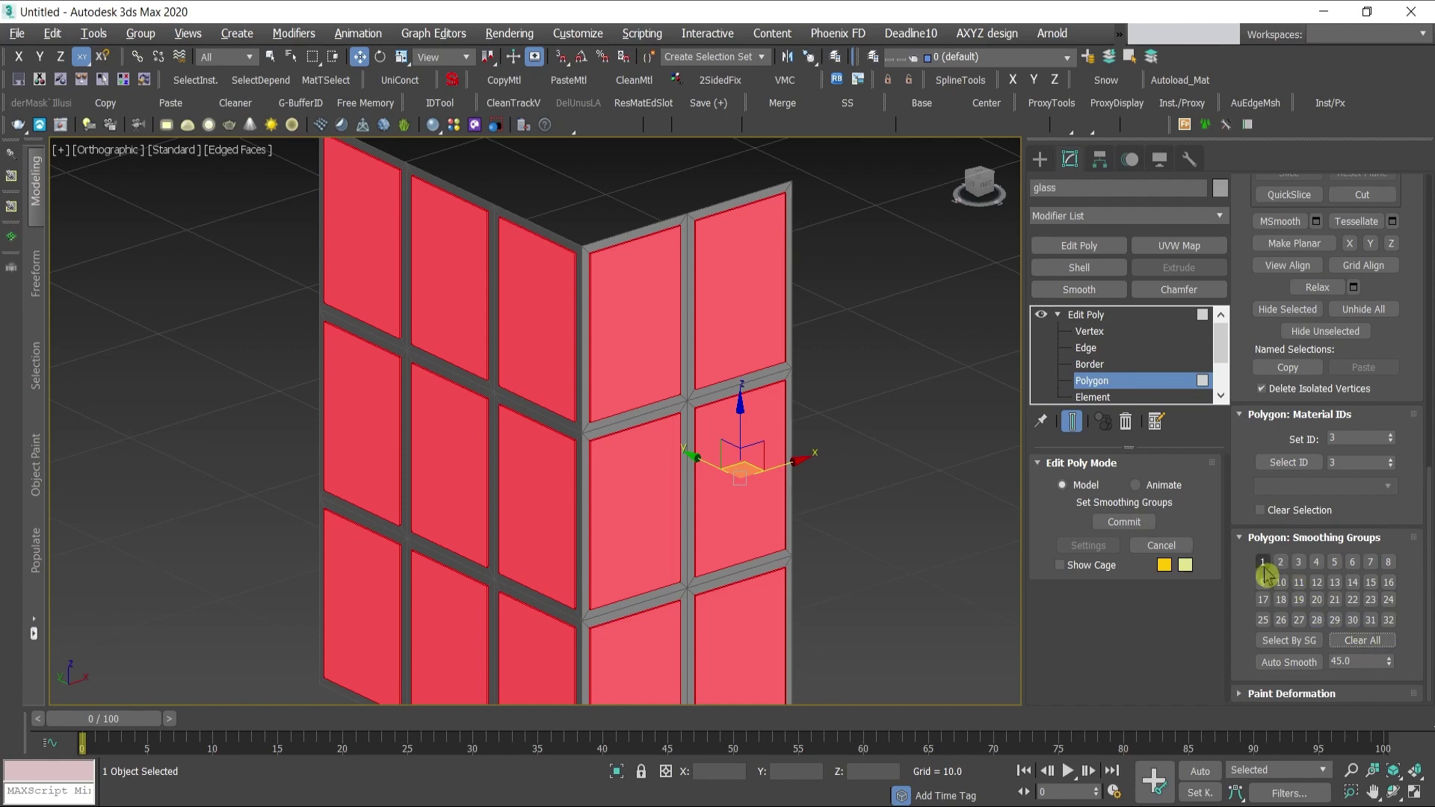
- Leave the Polygon level of the glass object's Edit Poly modifier
left_click(1090, 380)
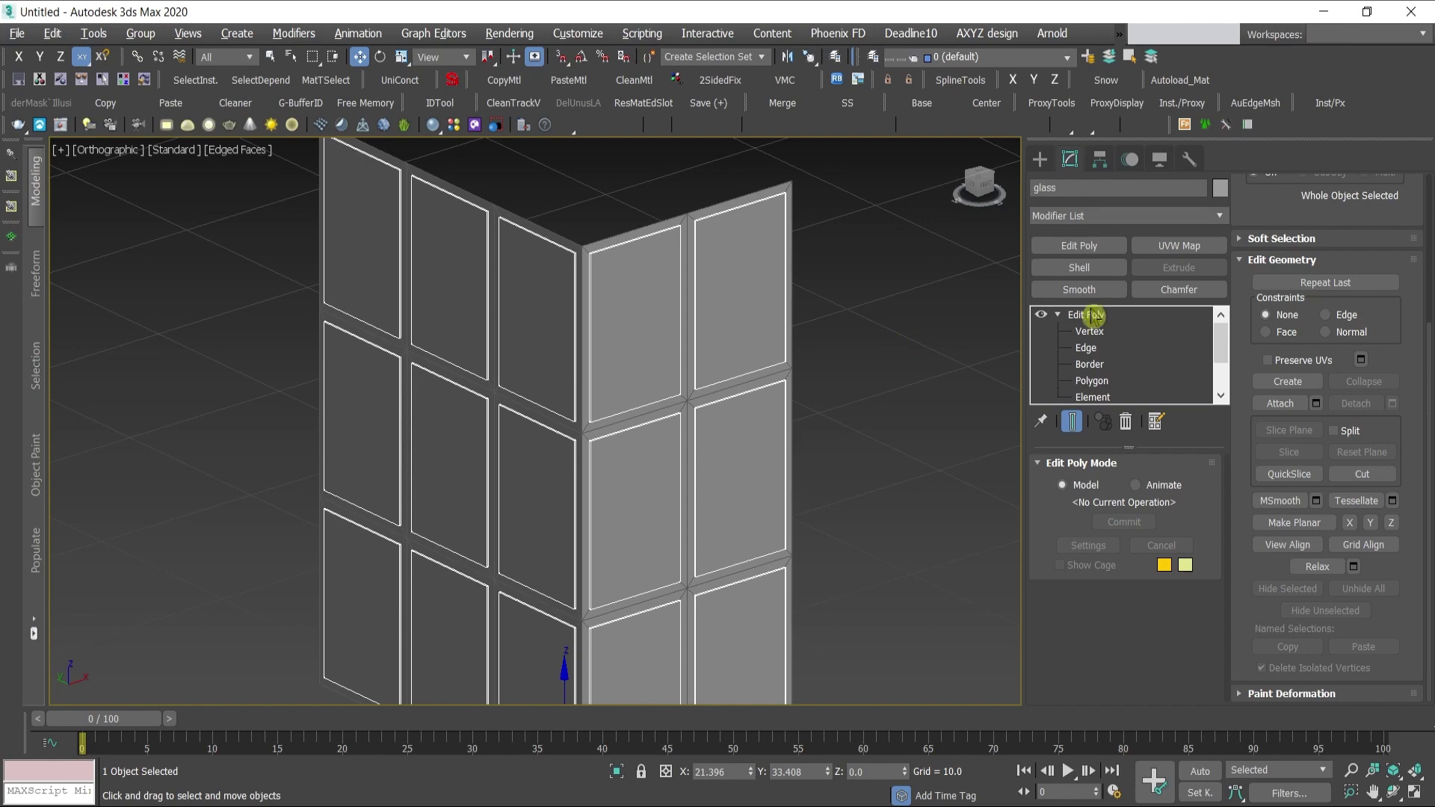
left_click(1092, 381)
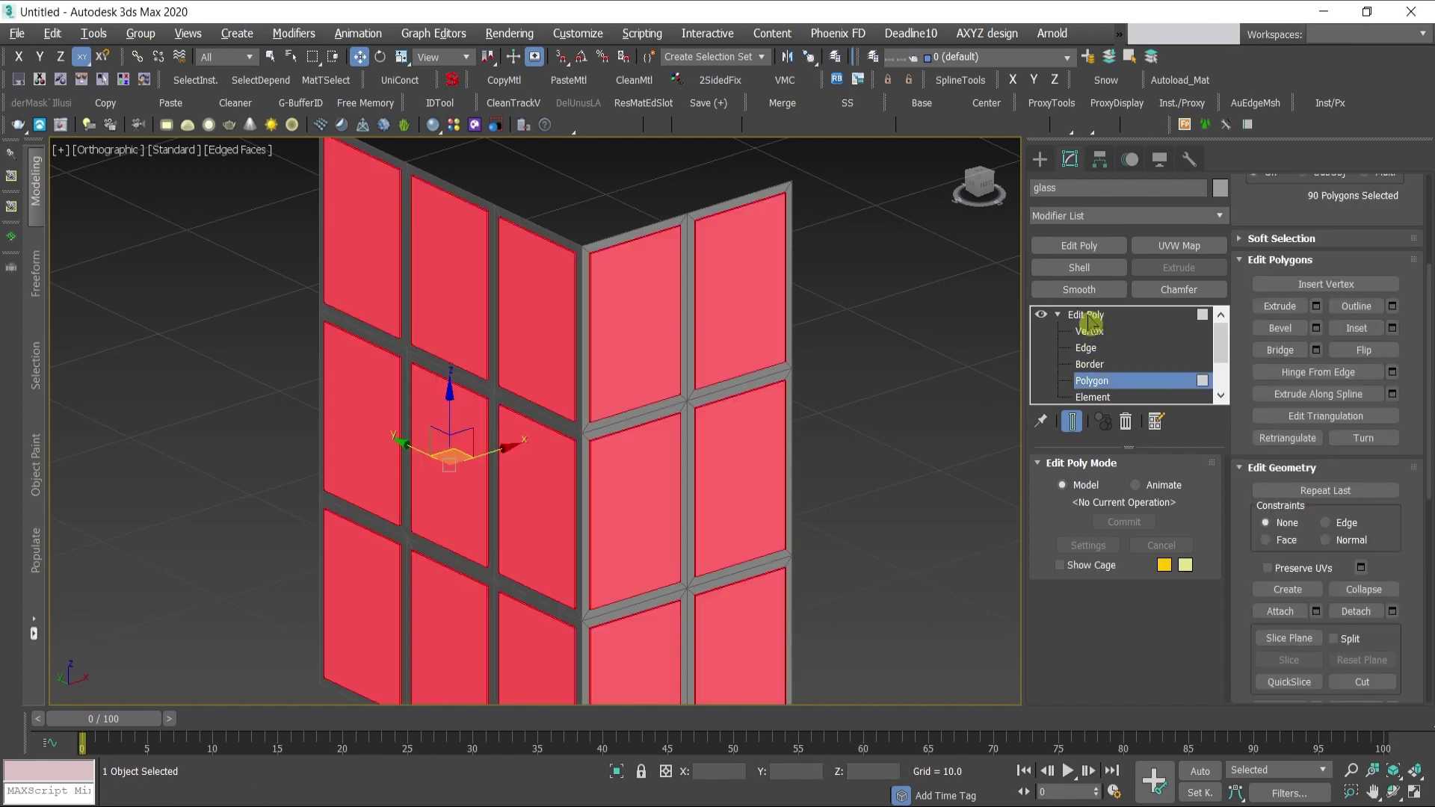
left_click(1089, 315)
left_click(1091, 380)
left_click(1112, 385)
left_click(935, 391)
left_click(769, 485)
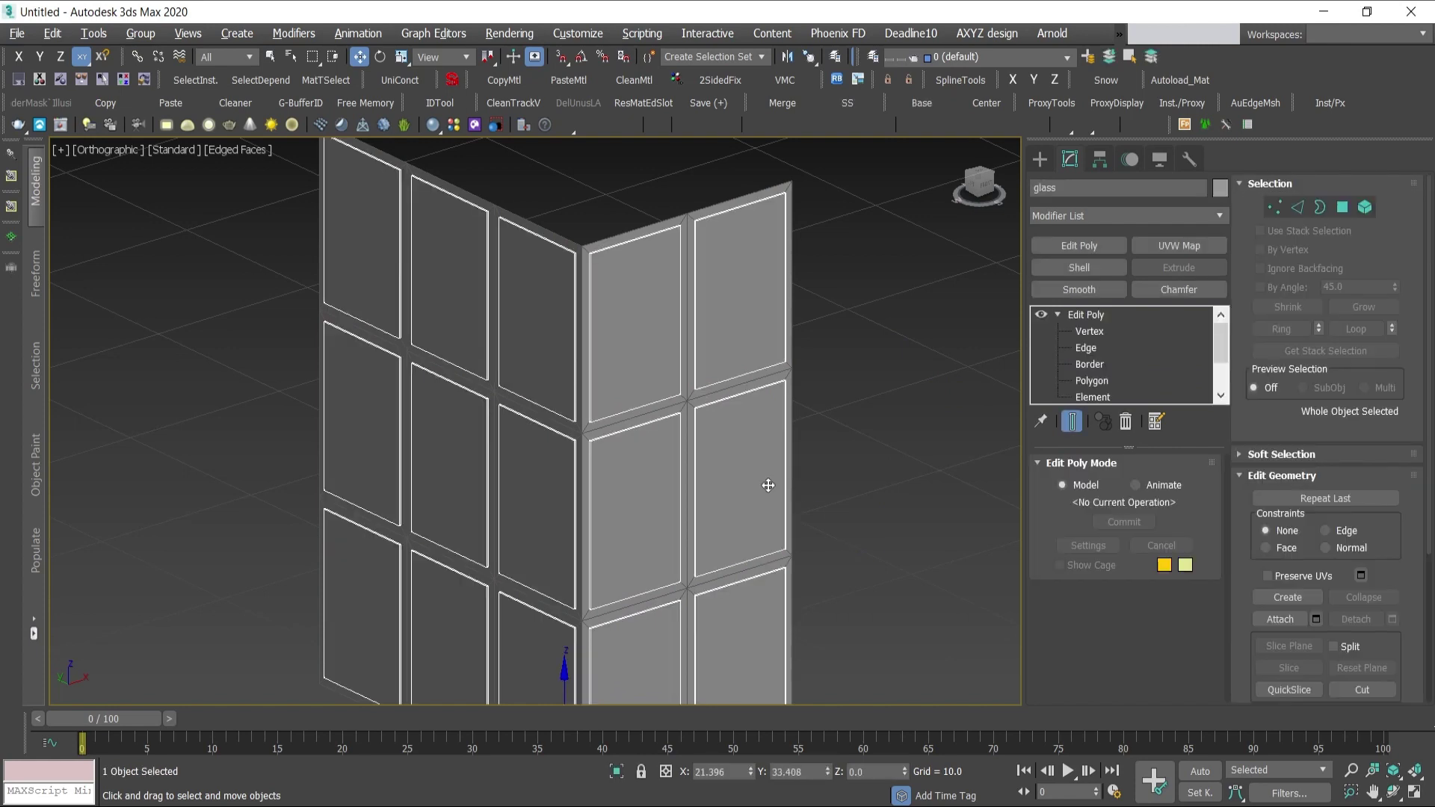
- Give the glass object a cyan material and clear the selection
left_click(855, 250)
left_click(733, 289)
left_click(881, 323)
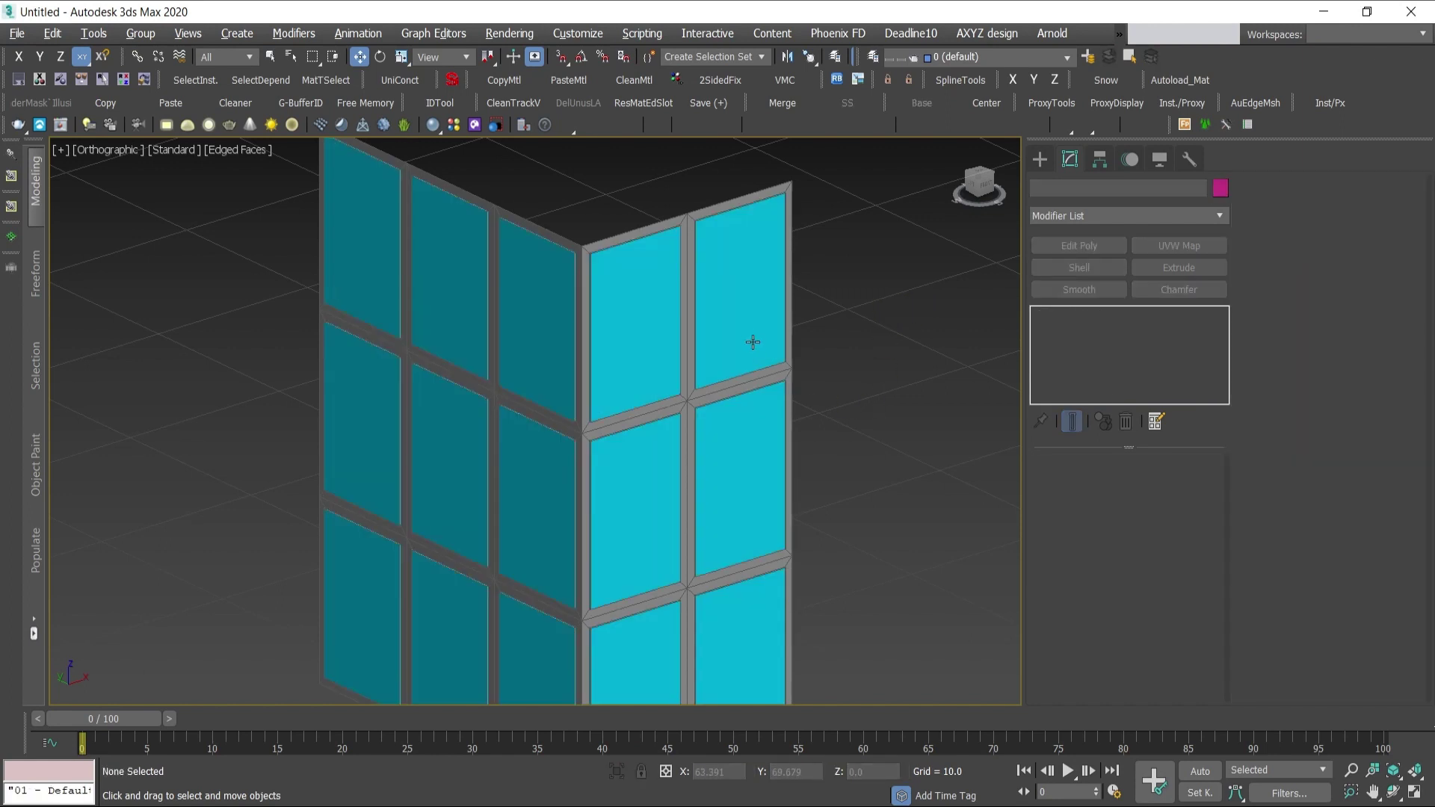
- Apply a Shell modifier to the mullion object with an inner amount of 0.1 cm and an outer amount of 0
scroll(719, 367, "down", 3)
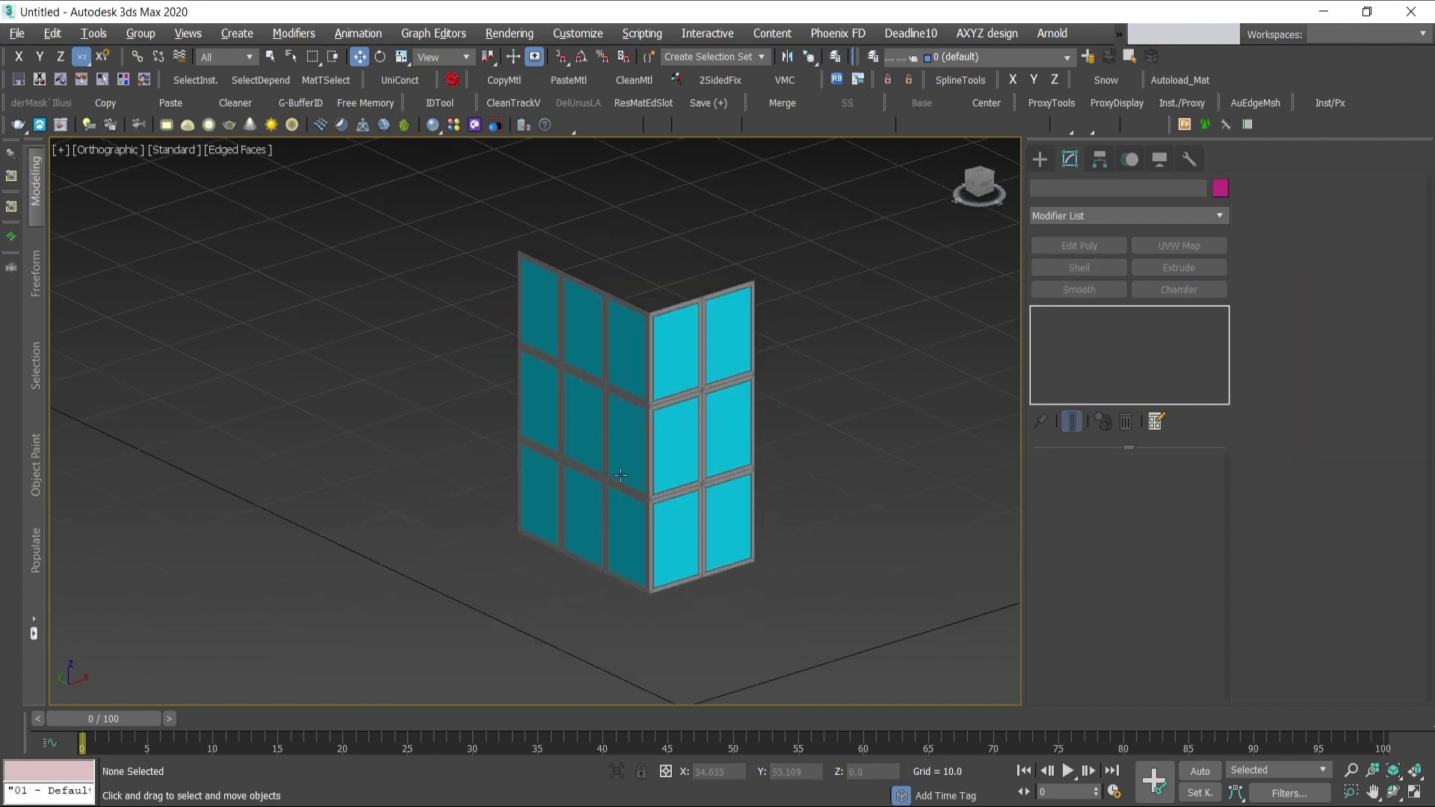
scroll(673, 482, "up", 2)
scroll(797, 288, "up", 2)
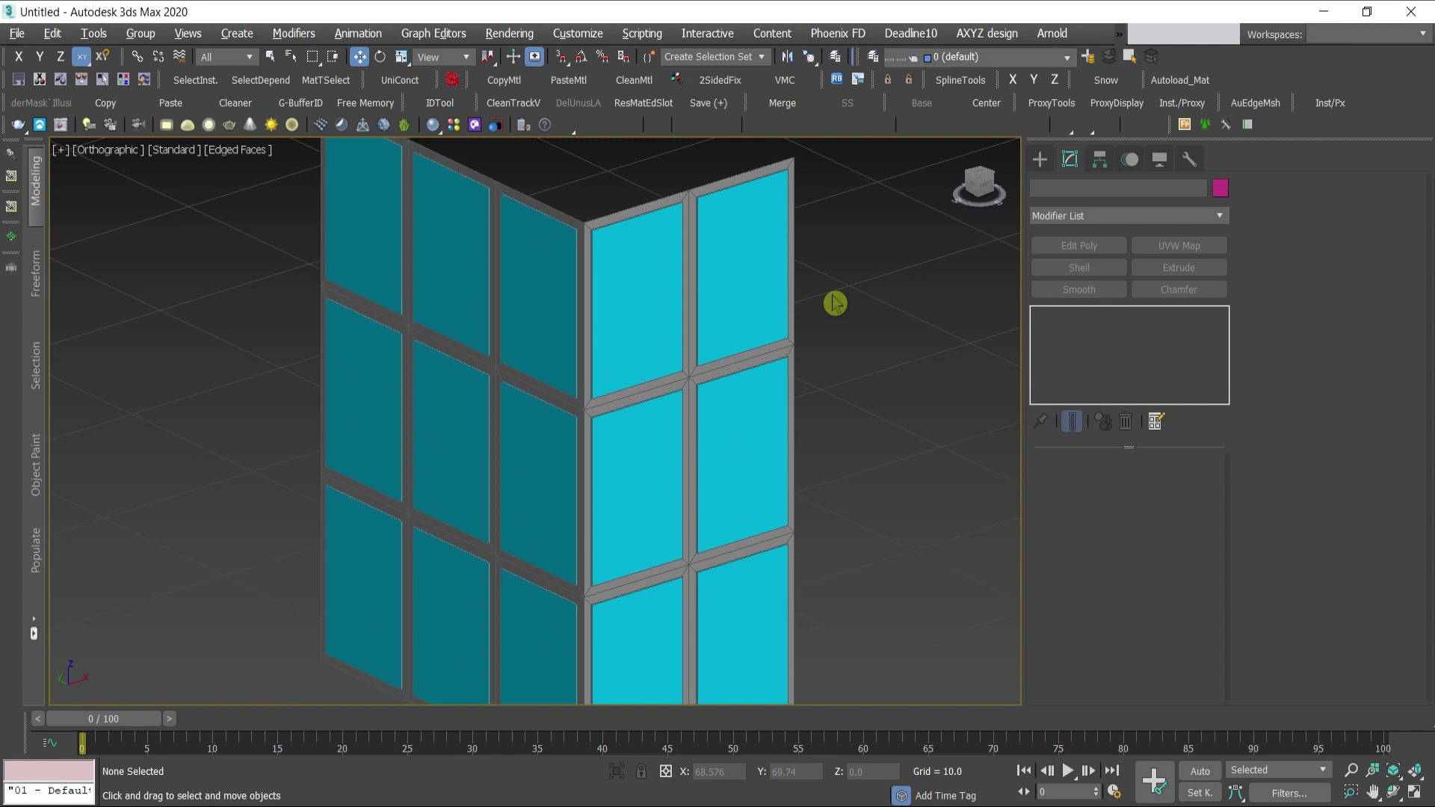
scroll(935, 304, "up", 1)
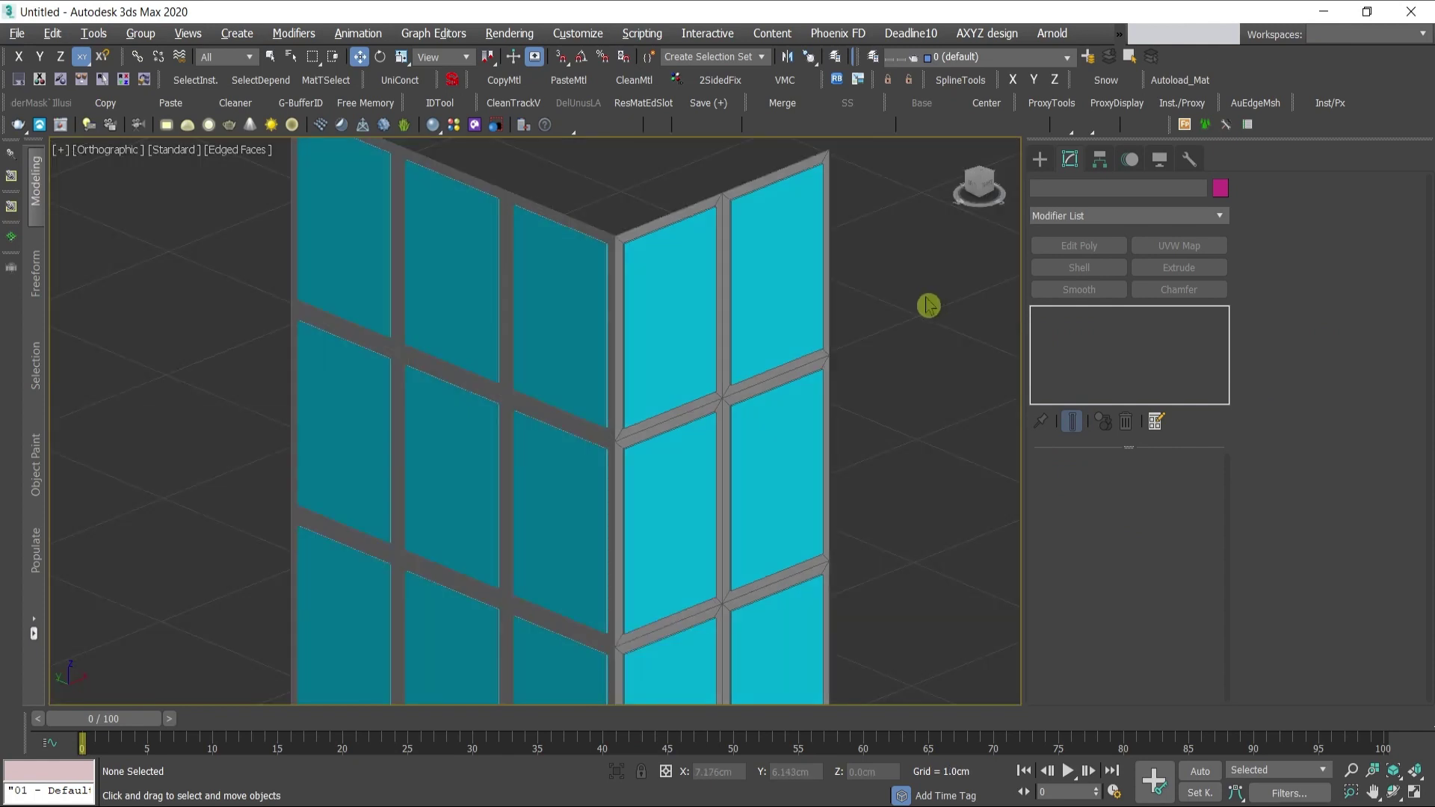
left_click(720, 196)
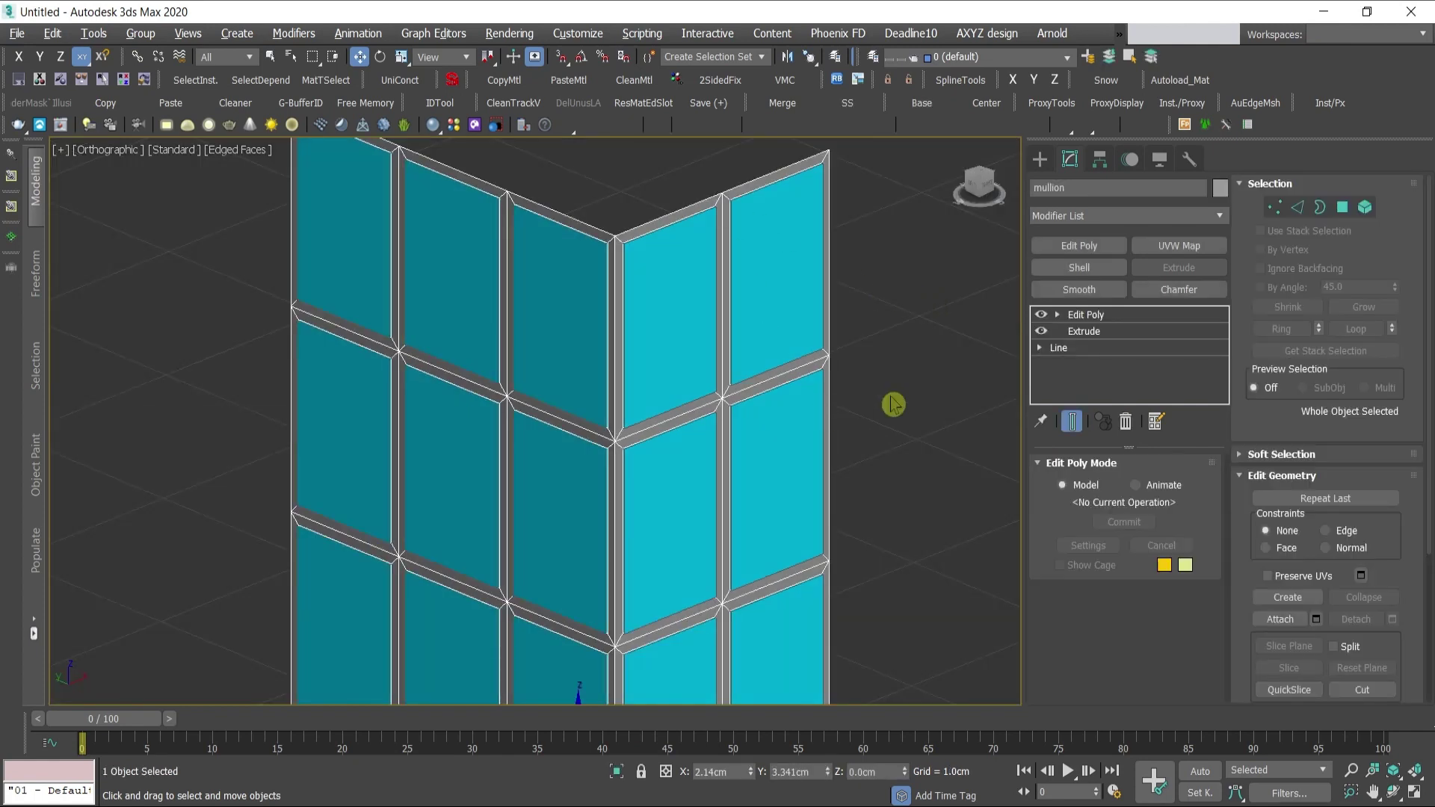
left_click(1080, 270)
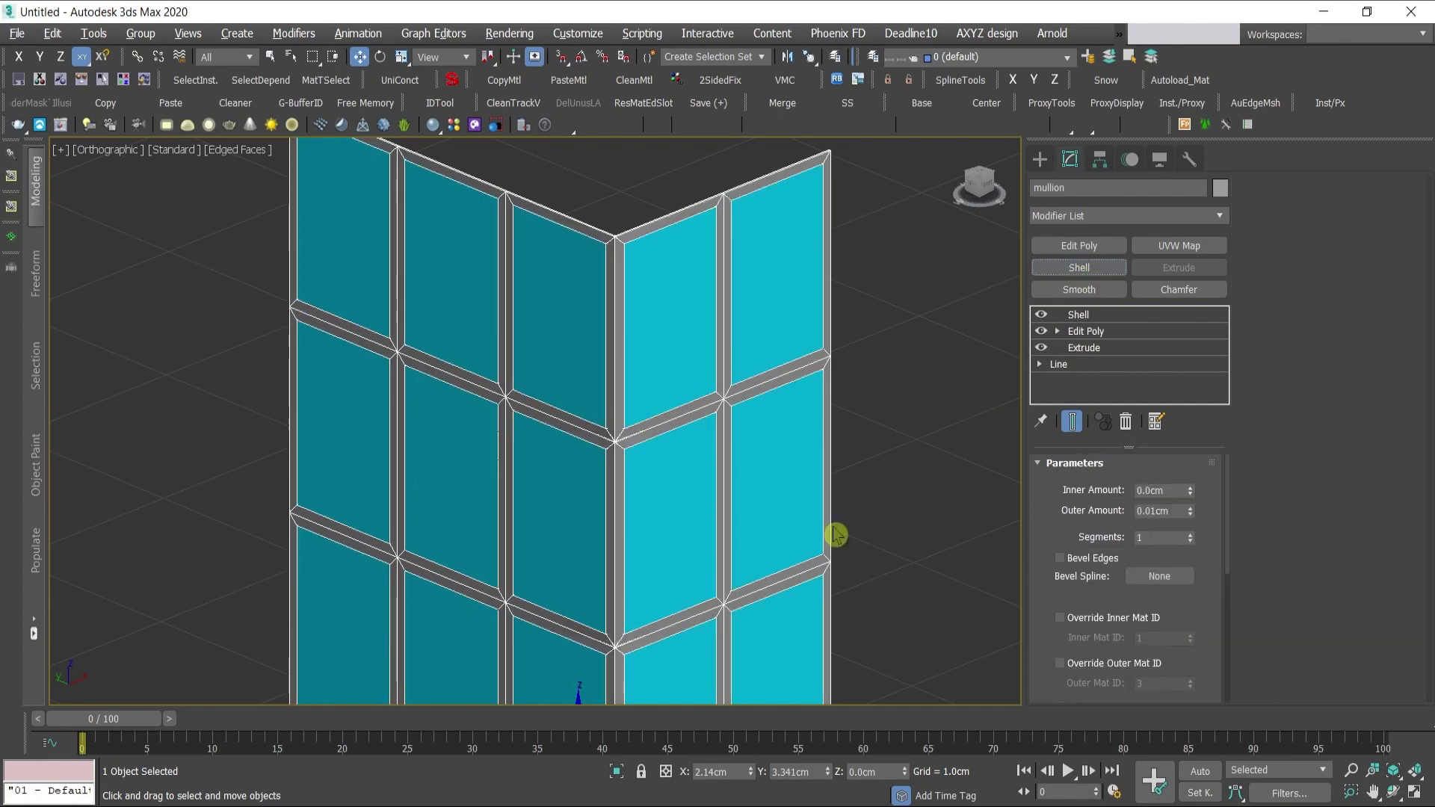
left_click(1190, 514)
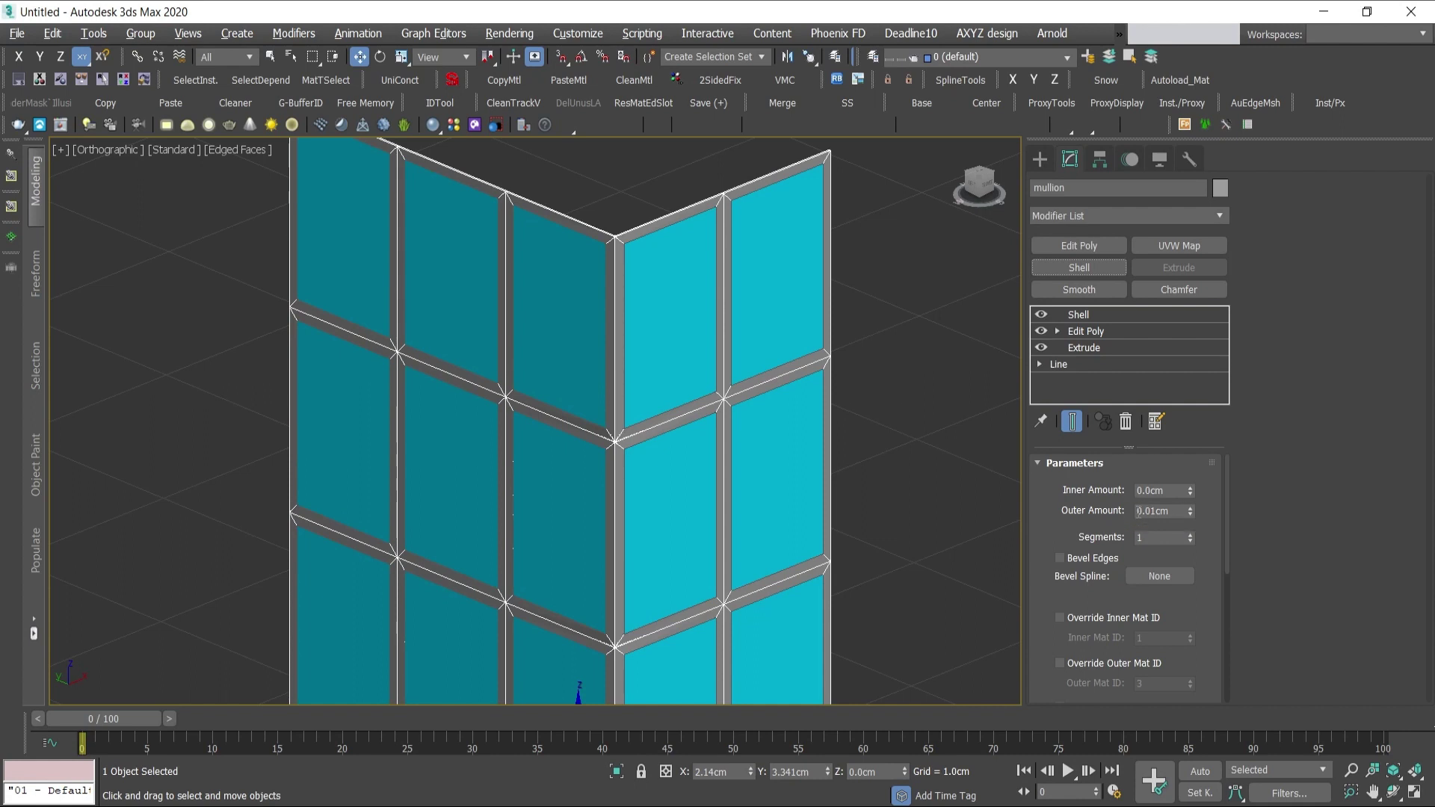
left_click(1190, 515)
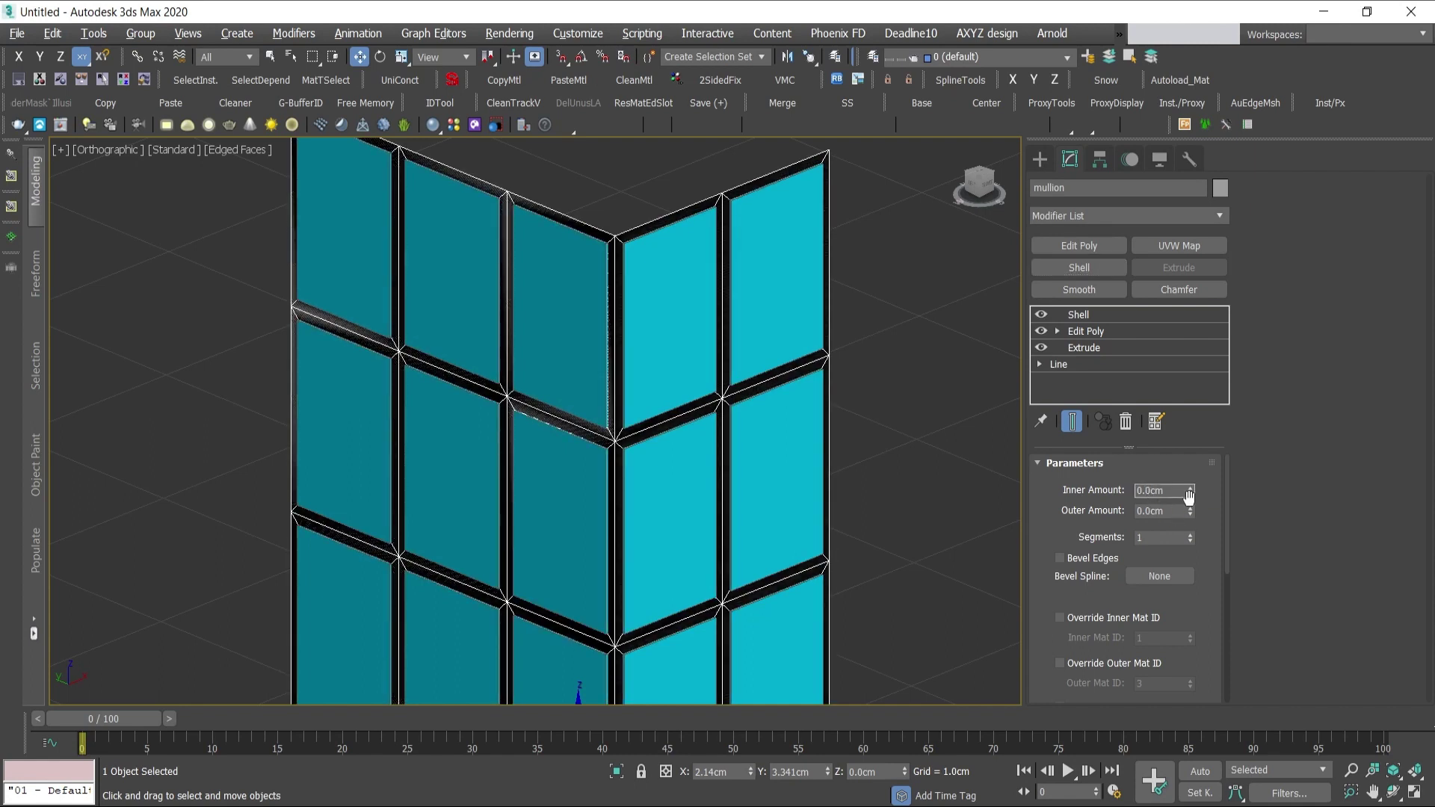
key("Return")
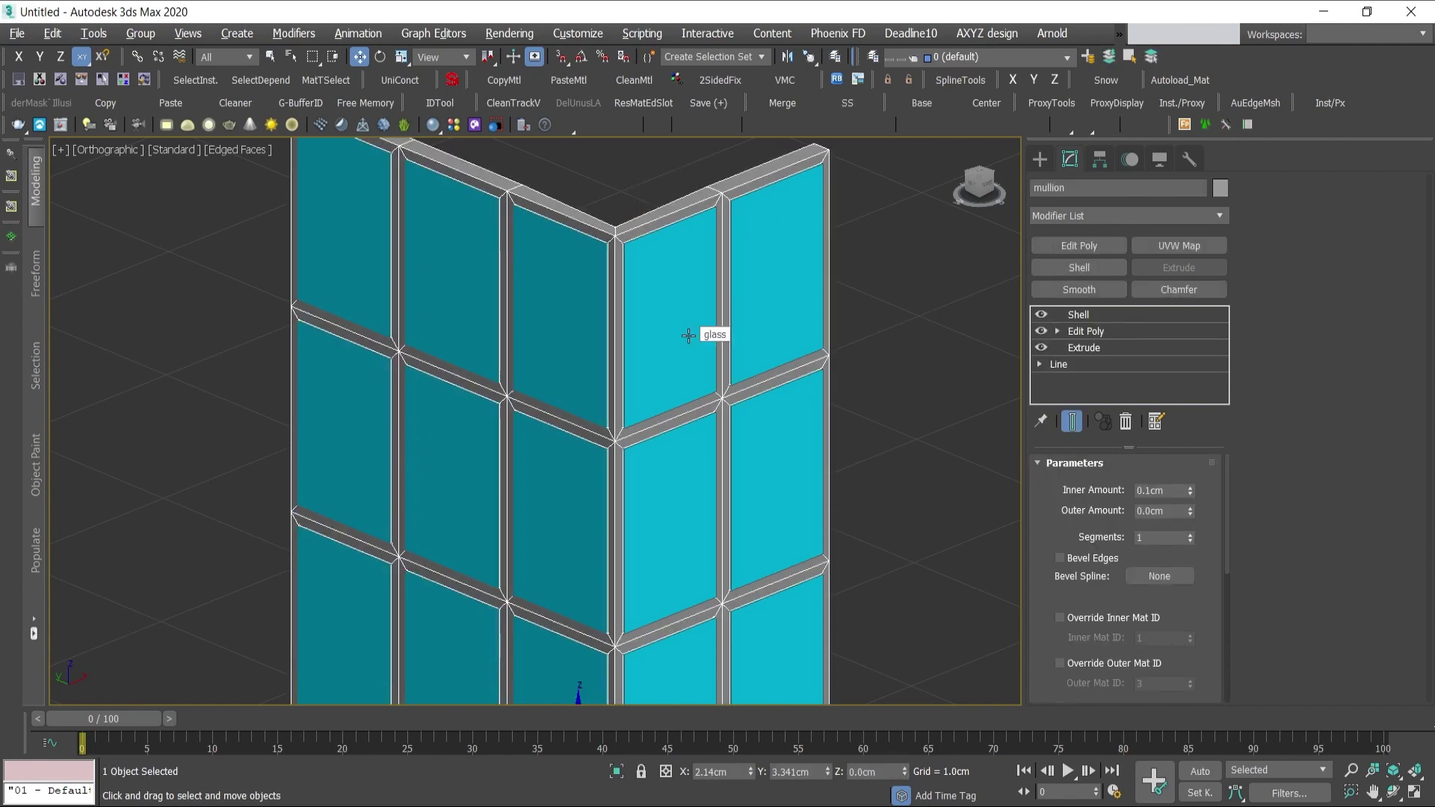
- Inspect the mullion corner in the top view and enable Straighten Corners in the mullion's Shell modifier
scroll(1211, 538, "down", 5)
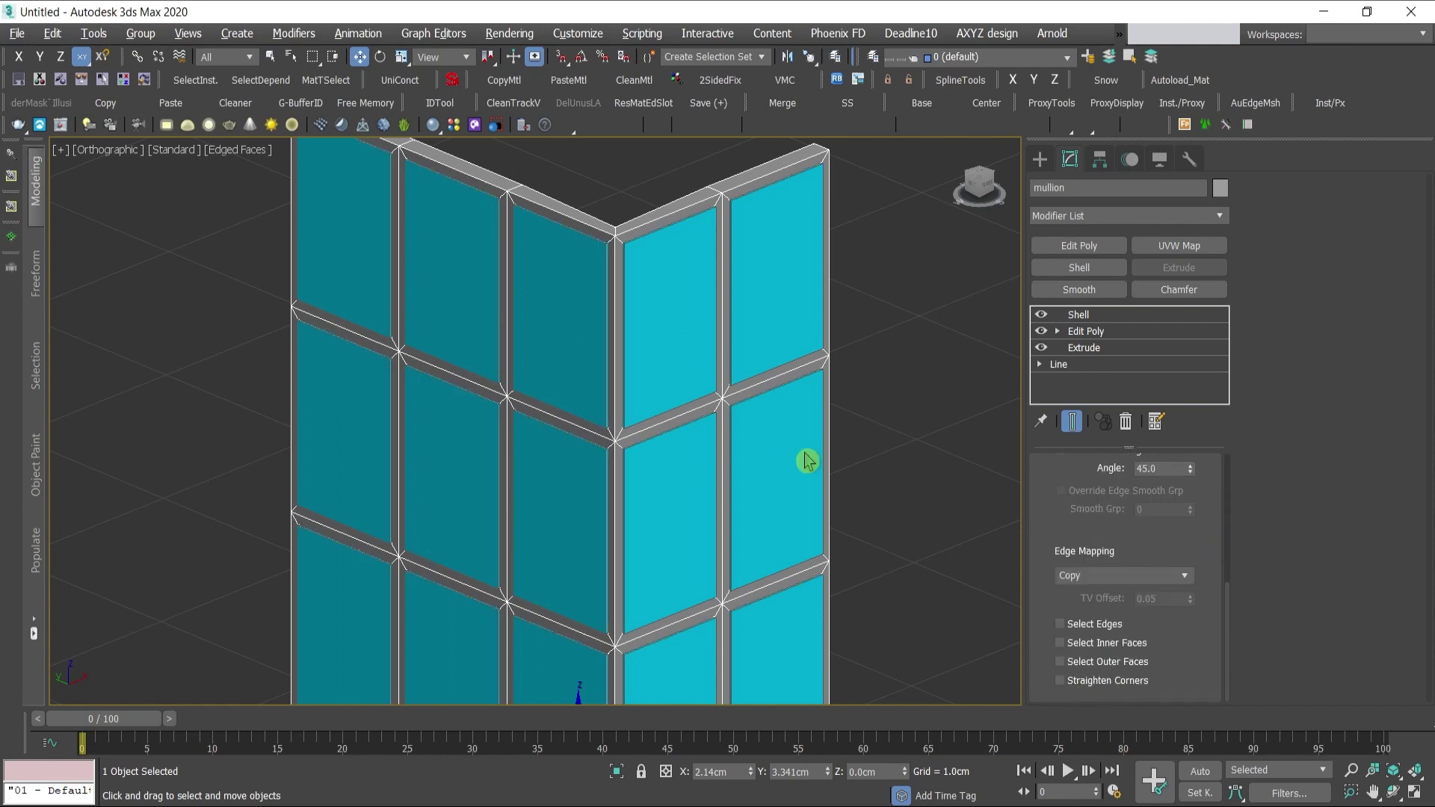
key("t")
scroll(375, 663, "down", 3)
scroll(375, 663, "up", 2)
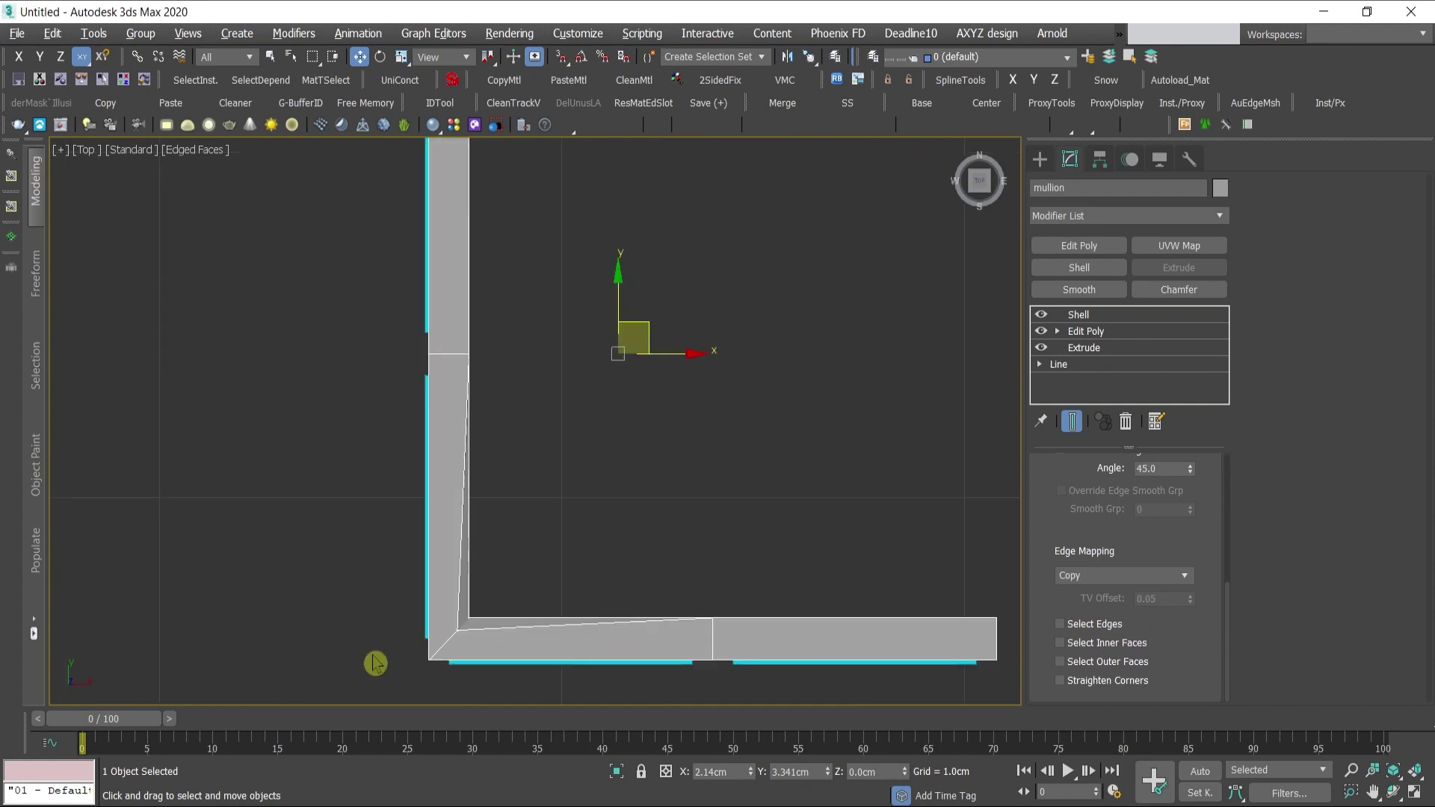
scroll(375, 663, "up", 3)
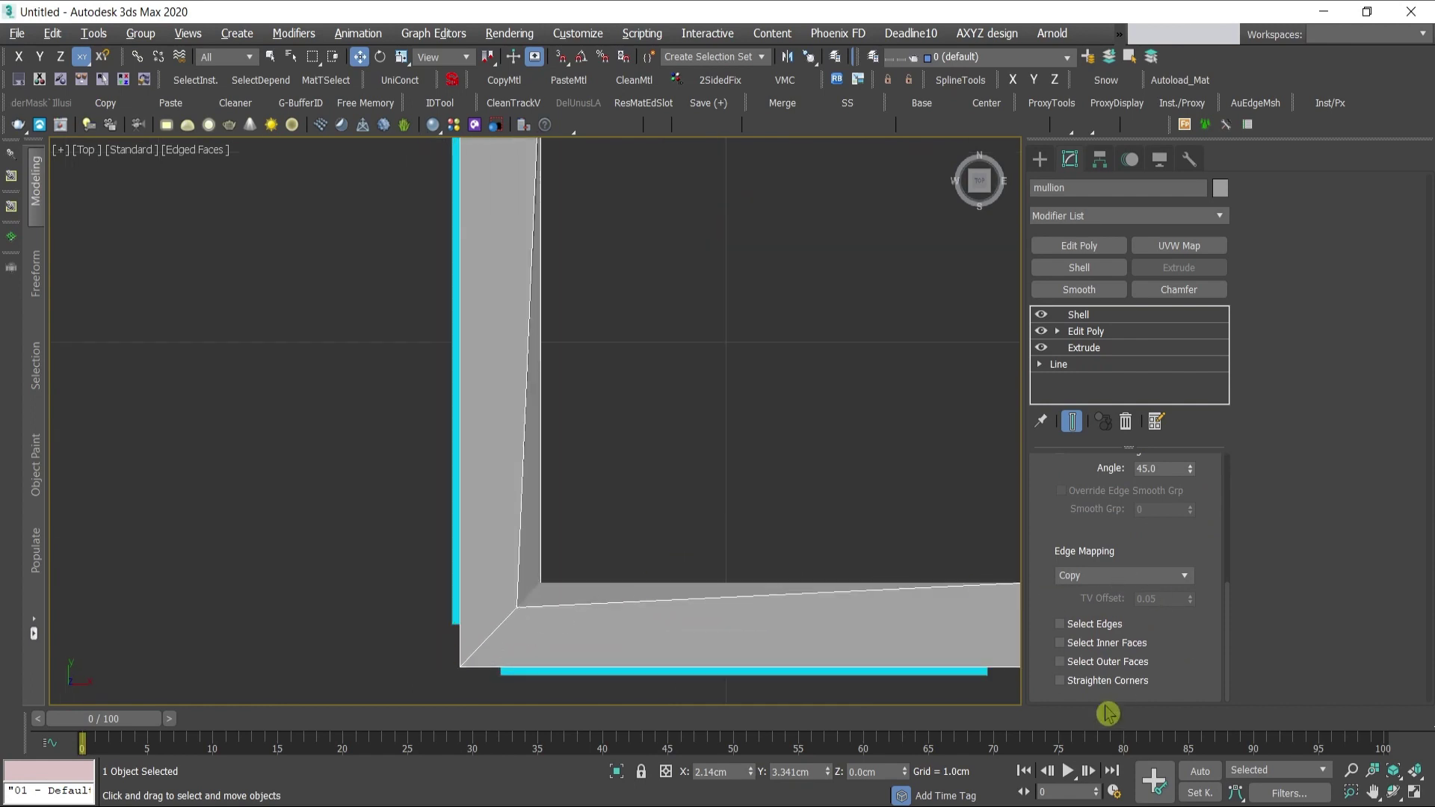
key("F3")
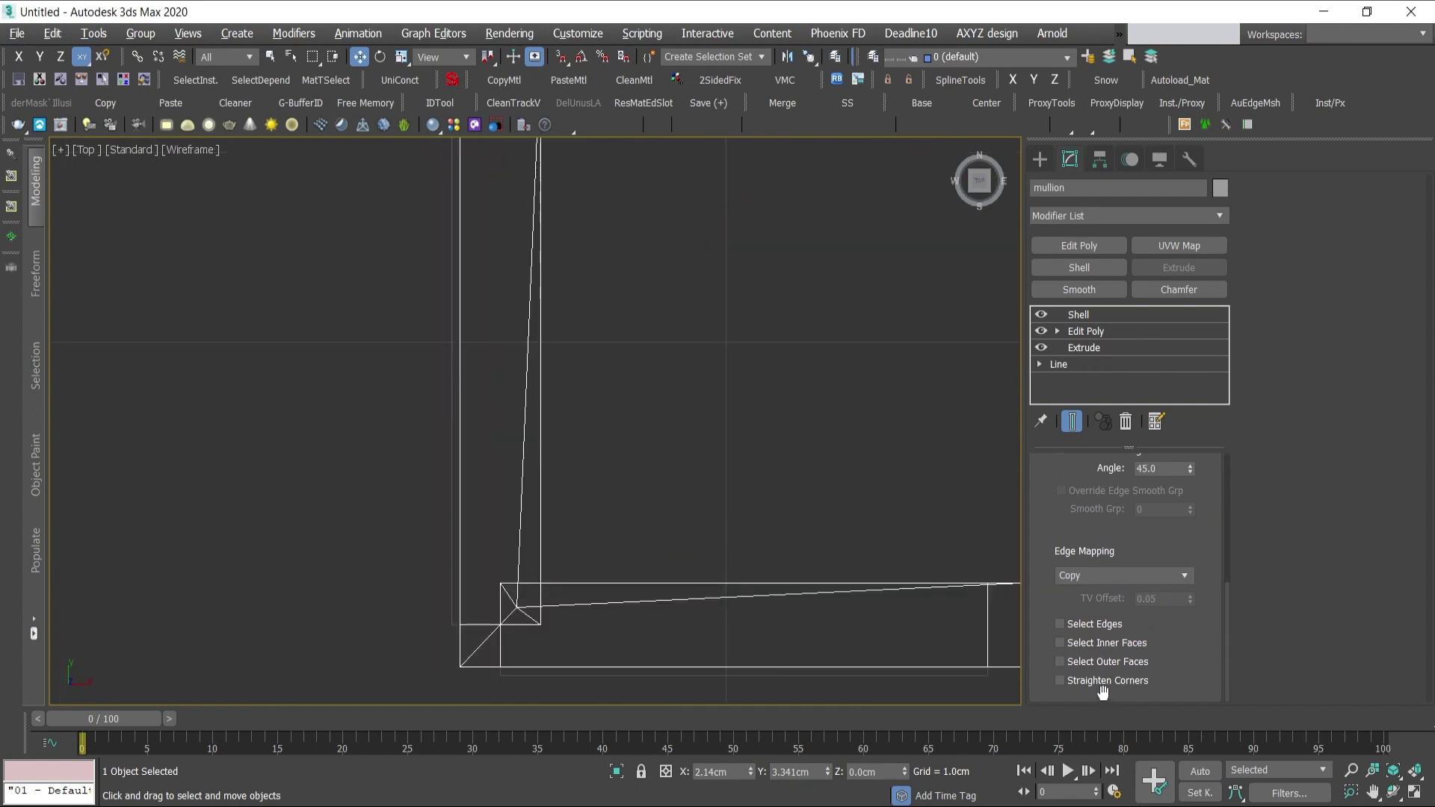
key("F3")
left_click(1076, 689)
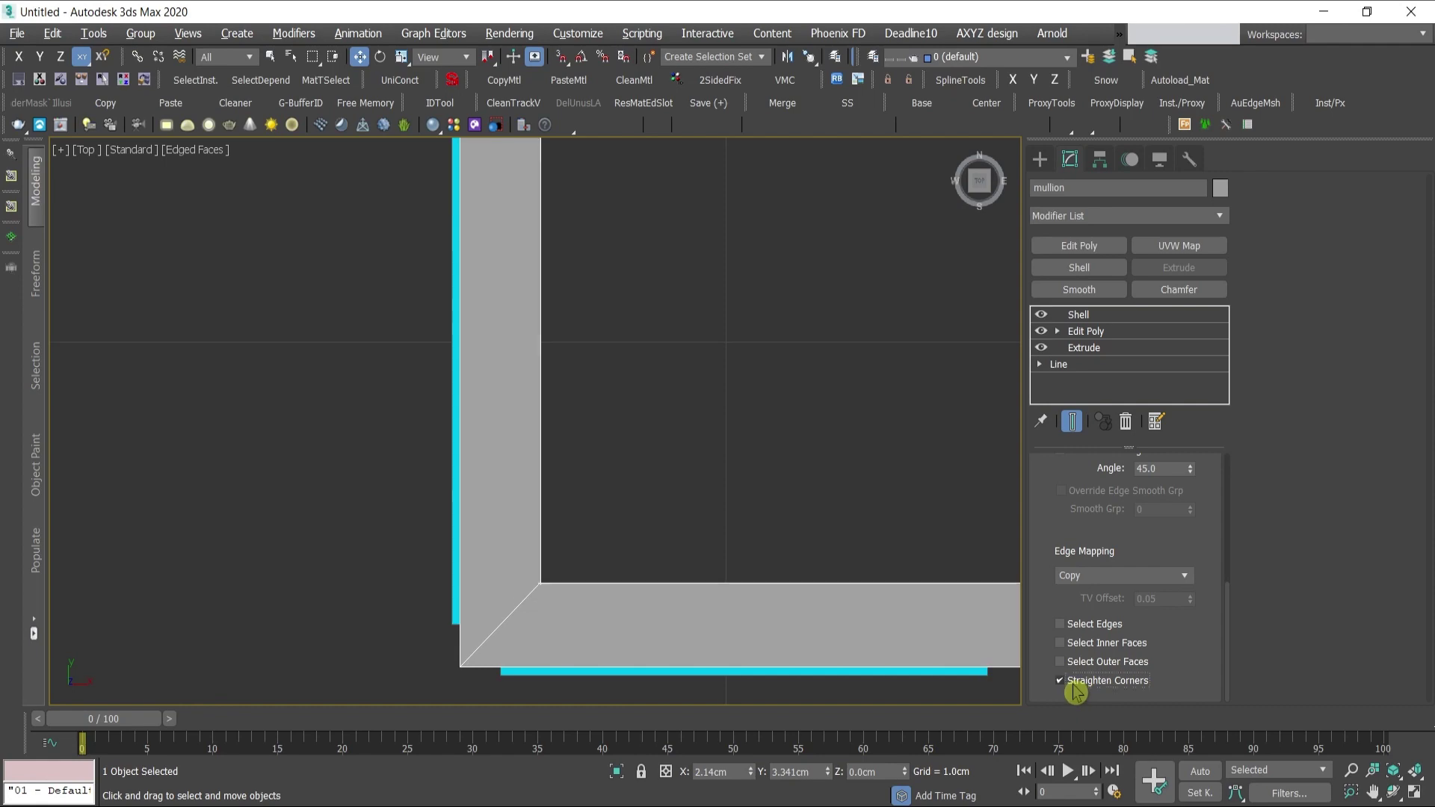
key("F3")
key("F3")
left_click(1075, 690)
left_click(1075, 689)
- Select the glass object and go down to the Editable Poly base of its modifier stack, accepting the topology warning
middle_click_drag(853, 518, 628, 386, "alt")
scroll(640, 368, "down", 5)
scroll(632, 381, "up", 3)
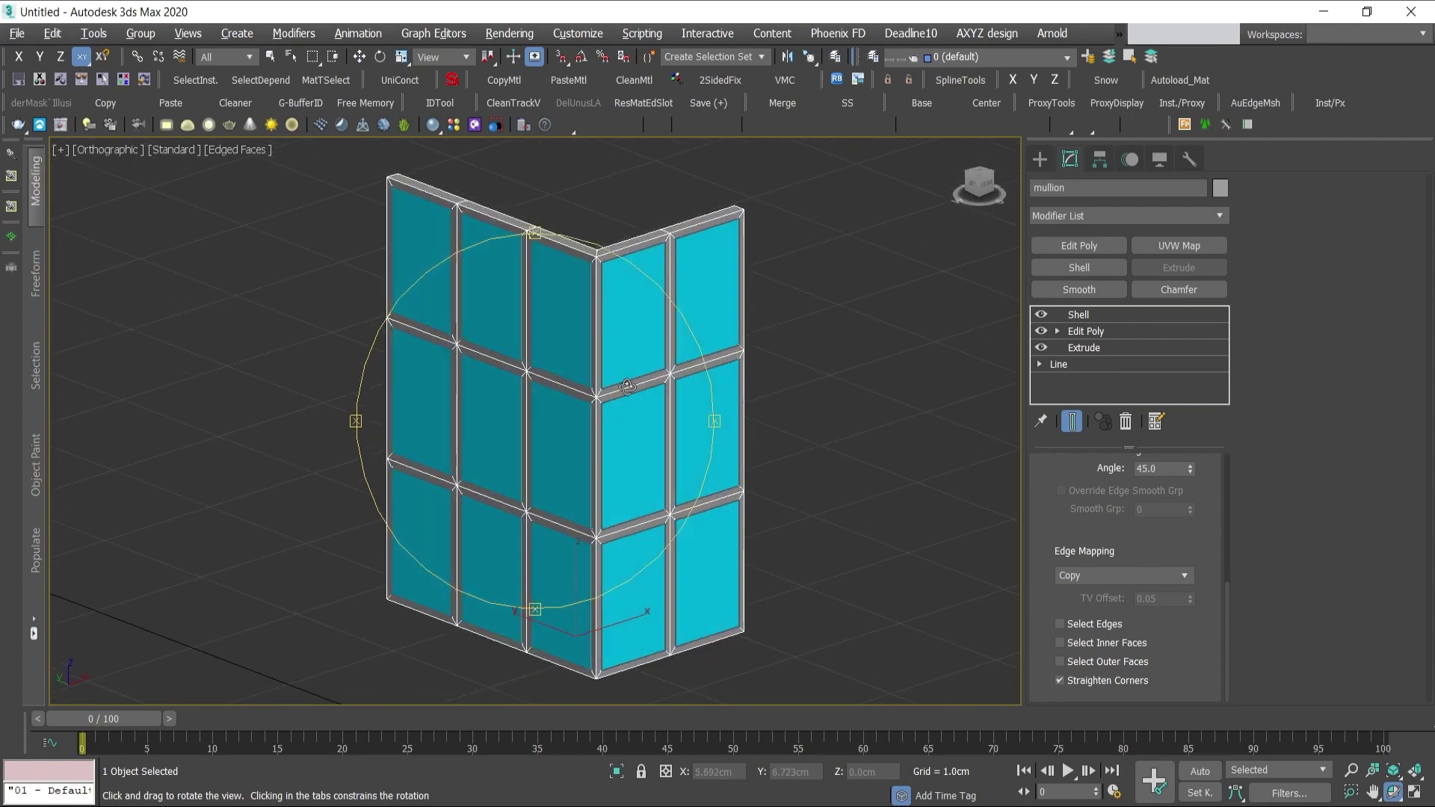
scroll(871, 276, "up", 4)
left_click(827, 292)
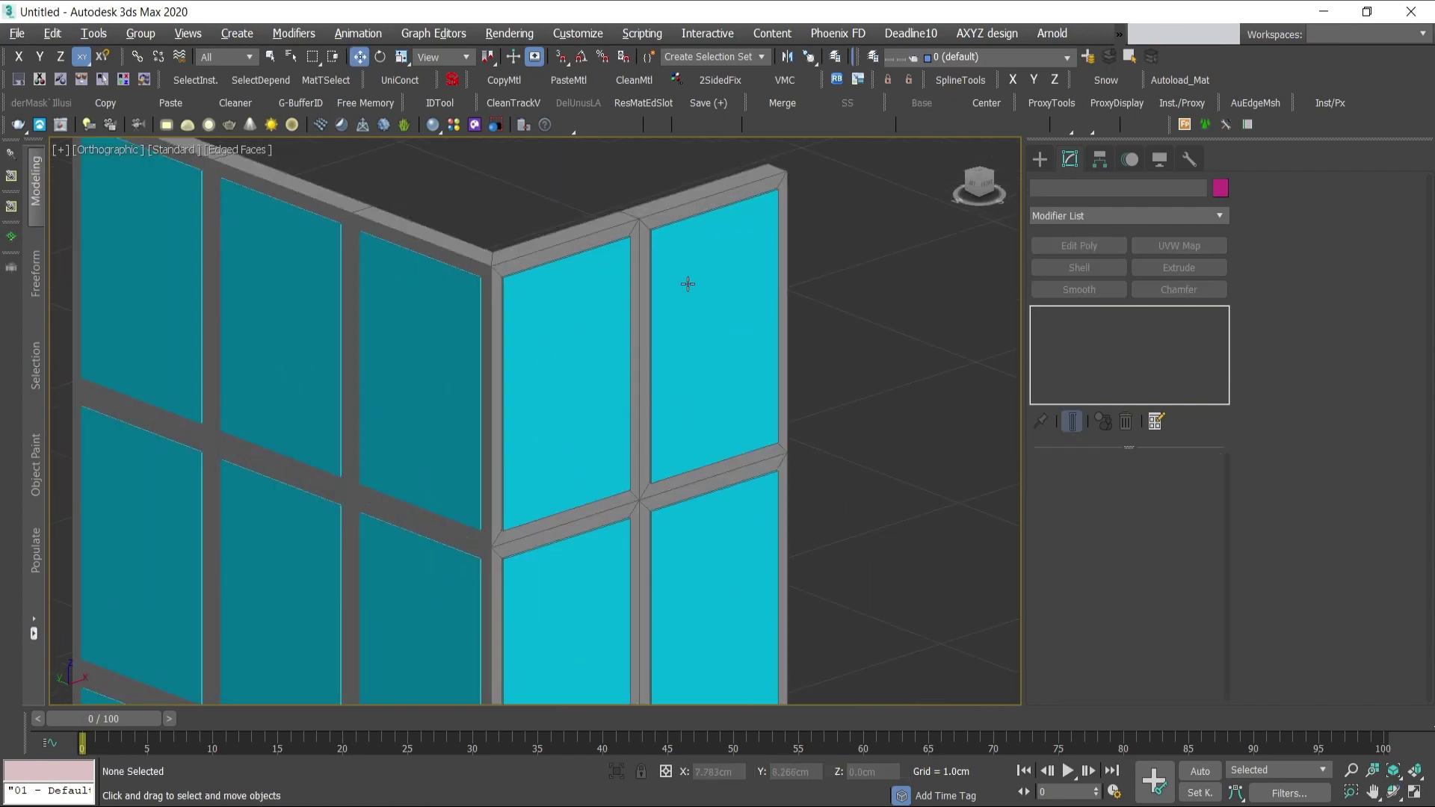
left_click(708, 294)
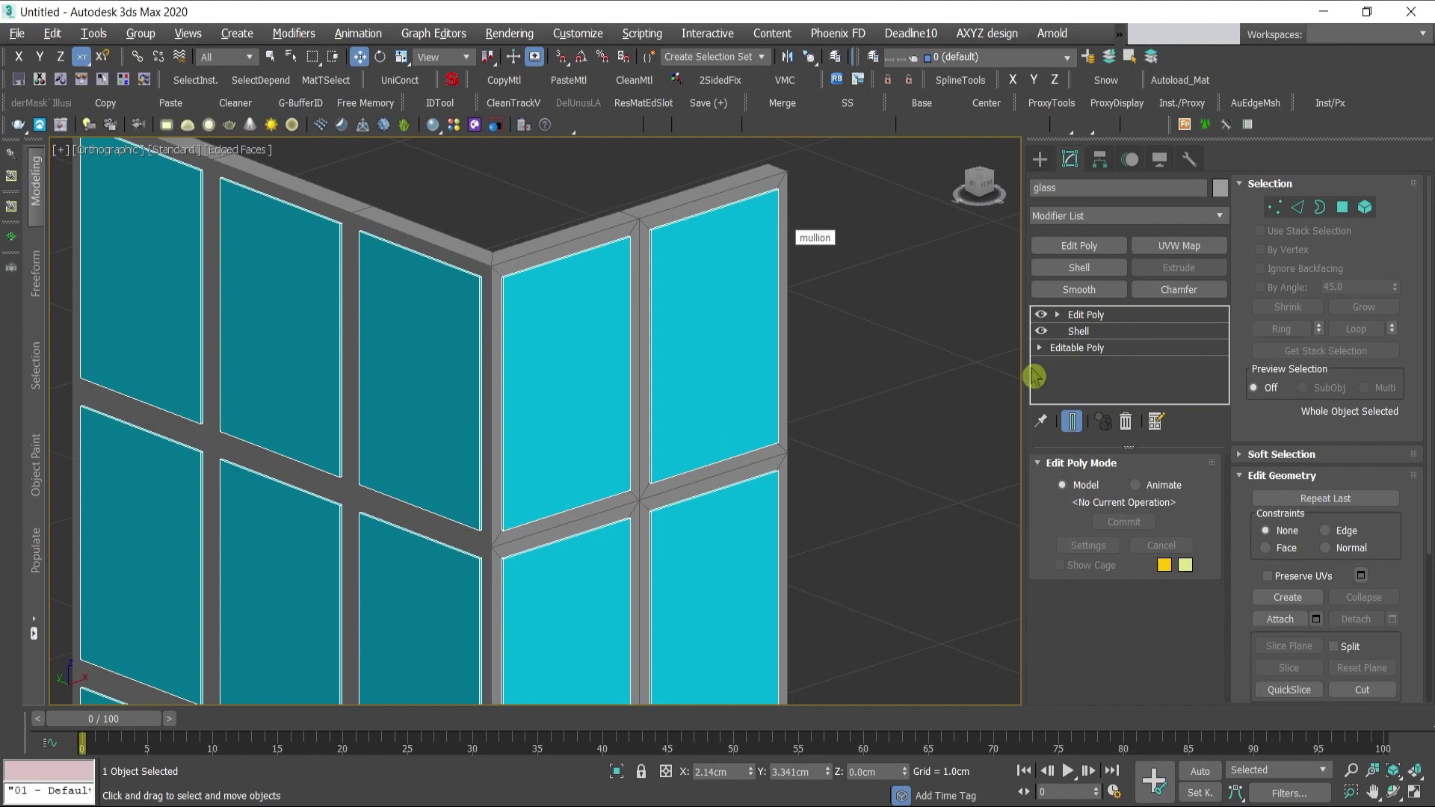
left_click(1101, 351)
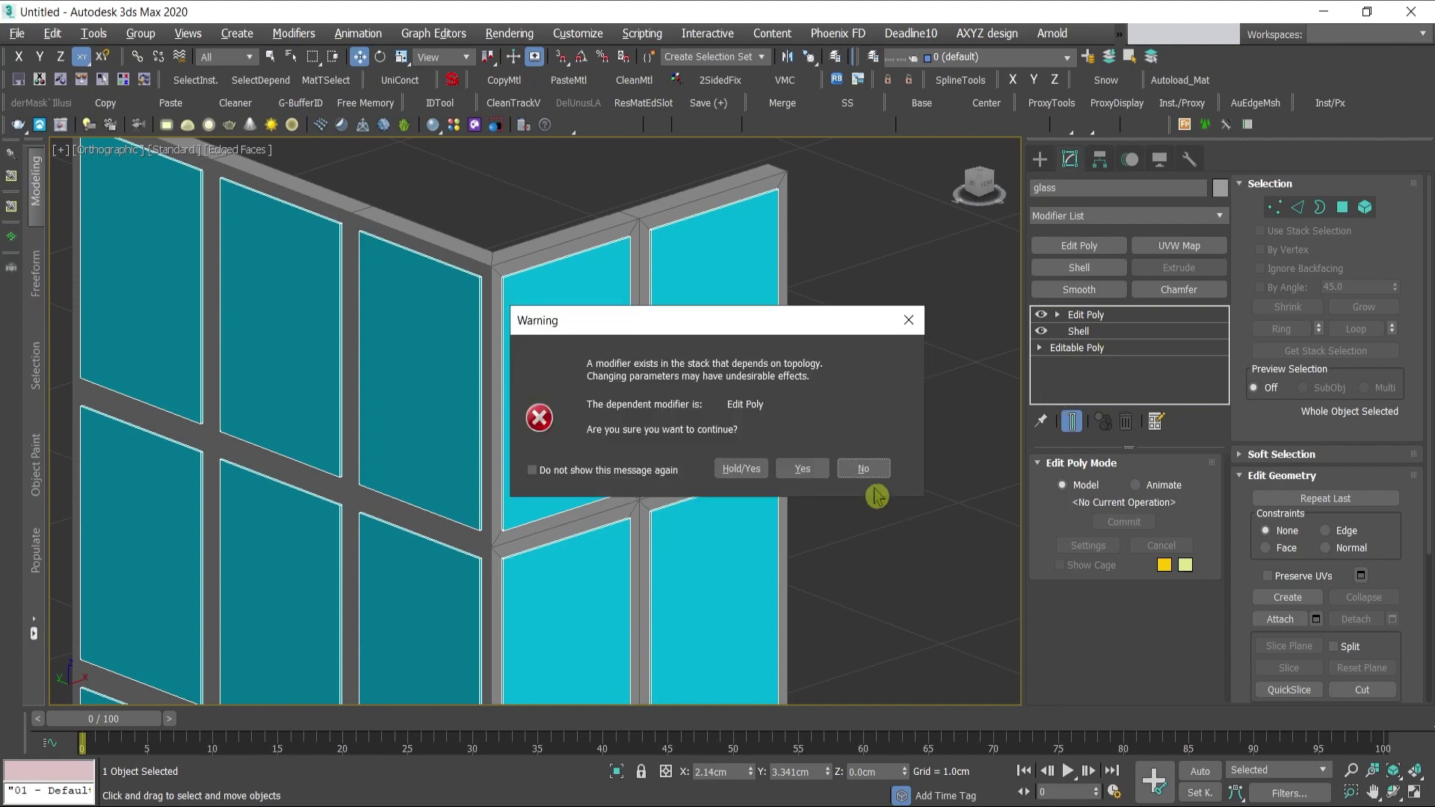
left_click(807, 469)
left_click(800, 474)
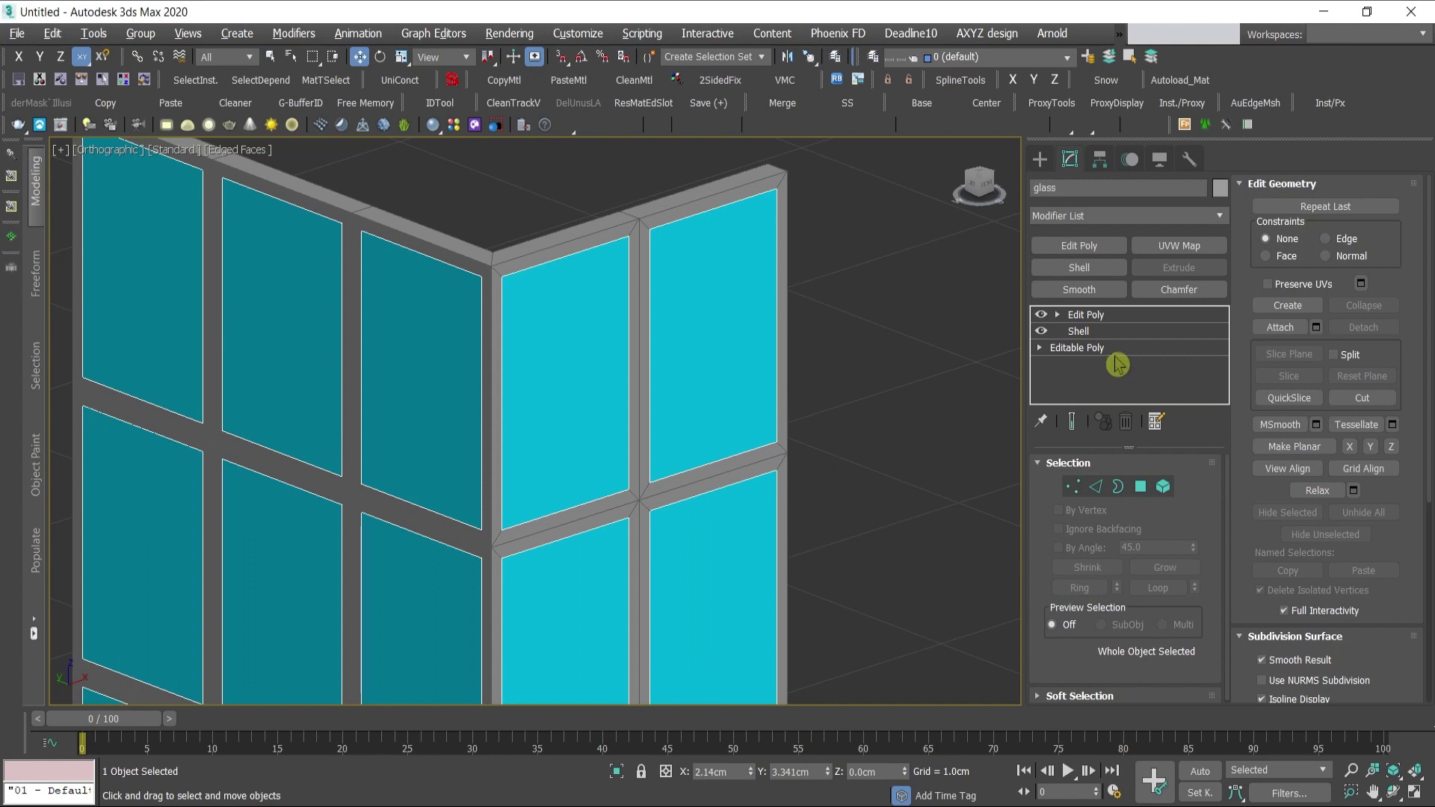
key("4")
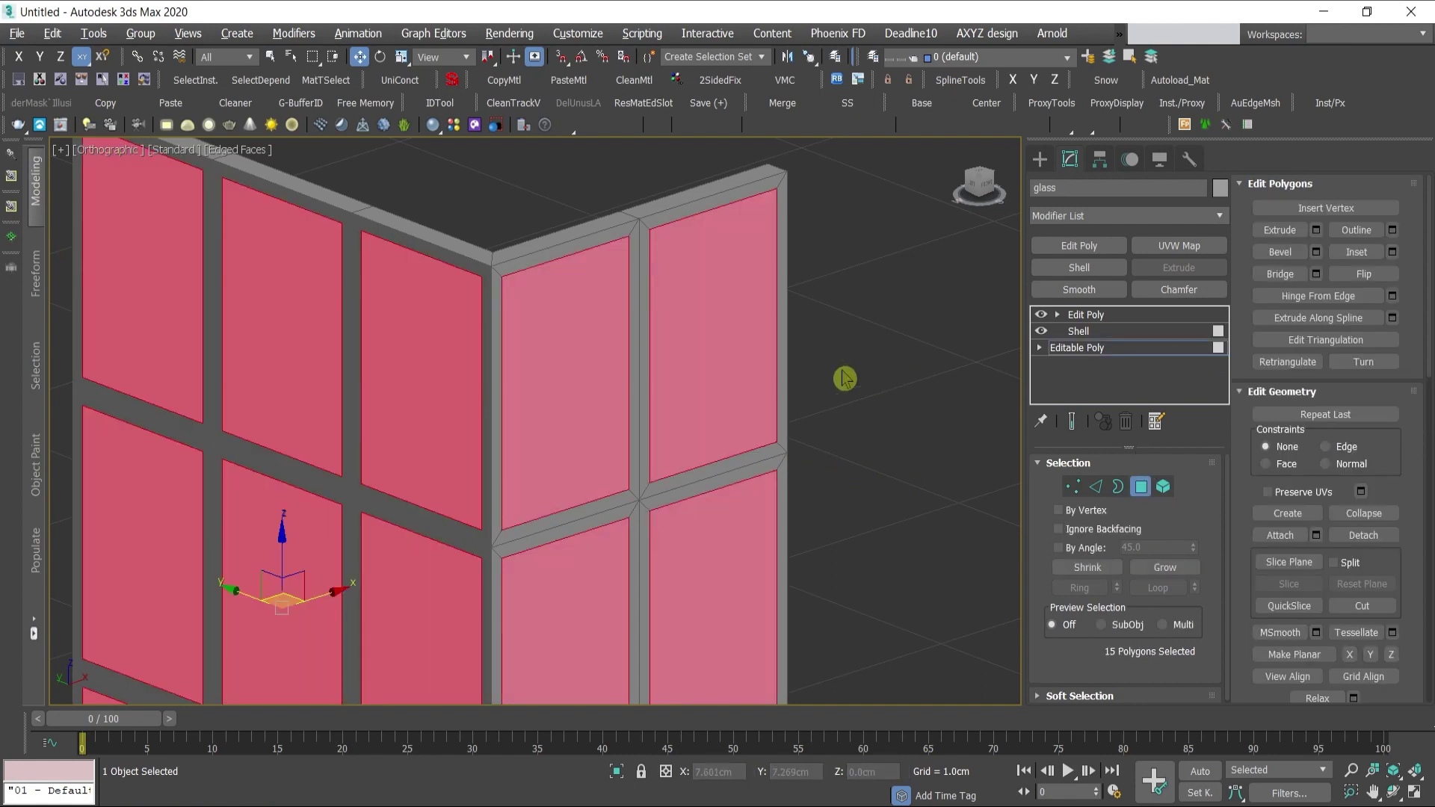
left_click(1142, 487)
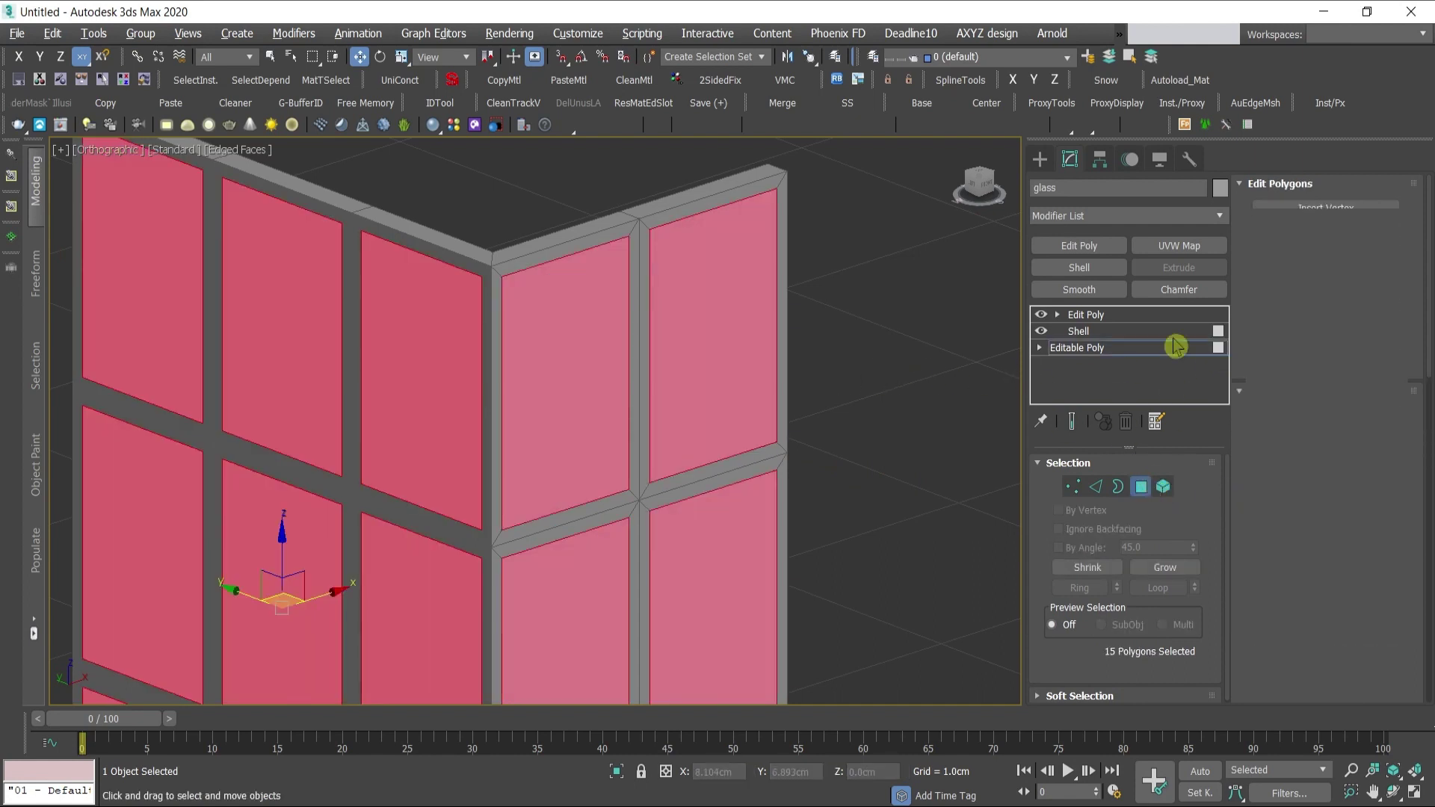
- Insert a Push modifier between the glass object's Editable Poly base and Shell, with a push value of -0.035 cm
left_click(1151, 224)
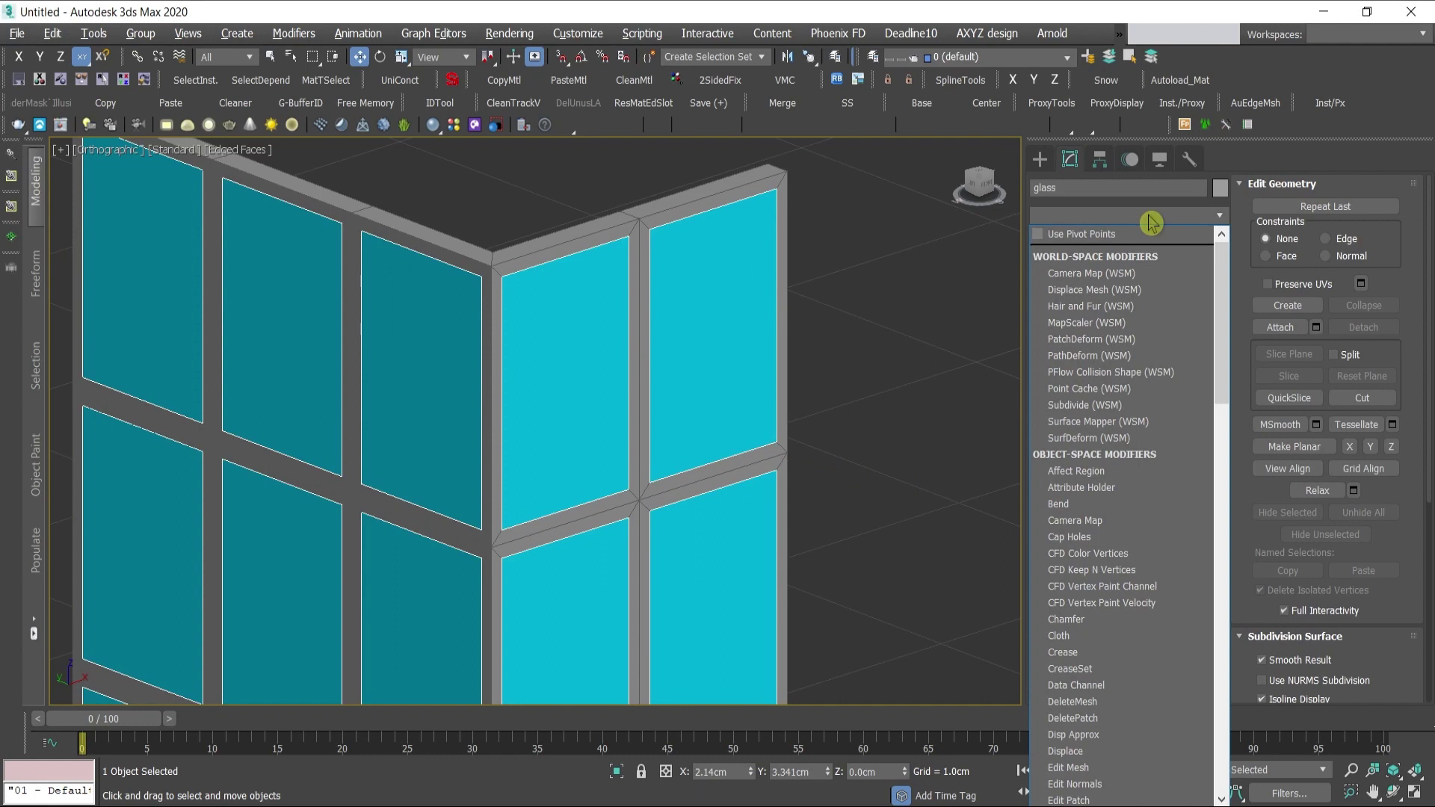
type("pu")
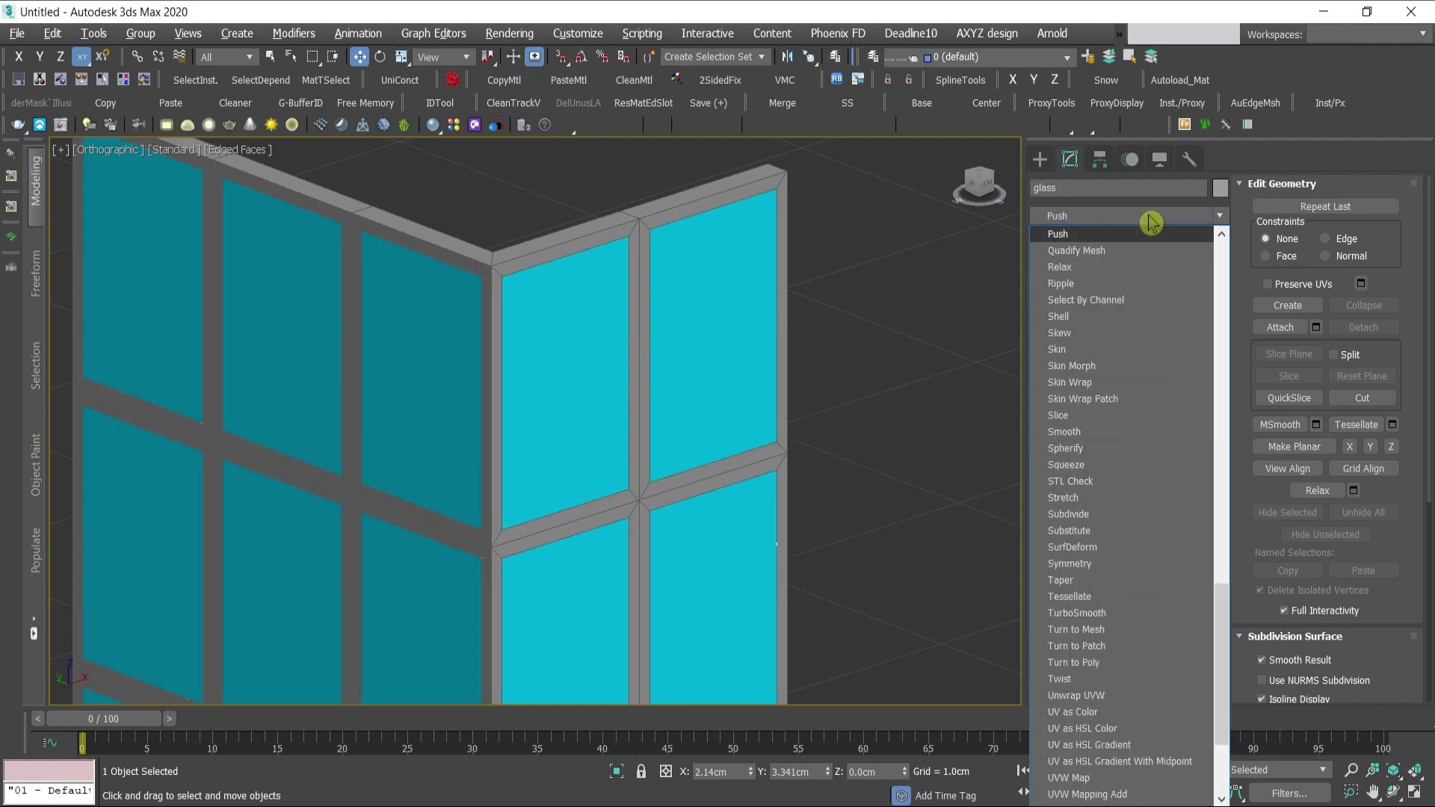
key("Return")
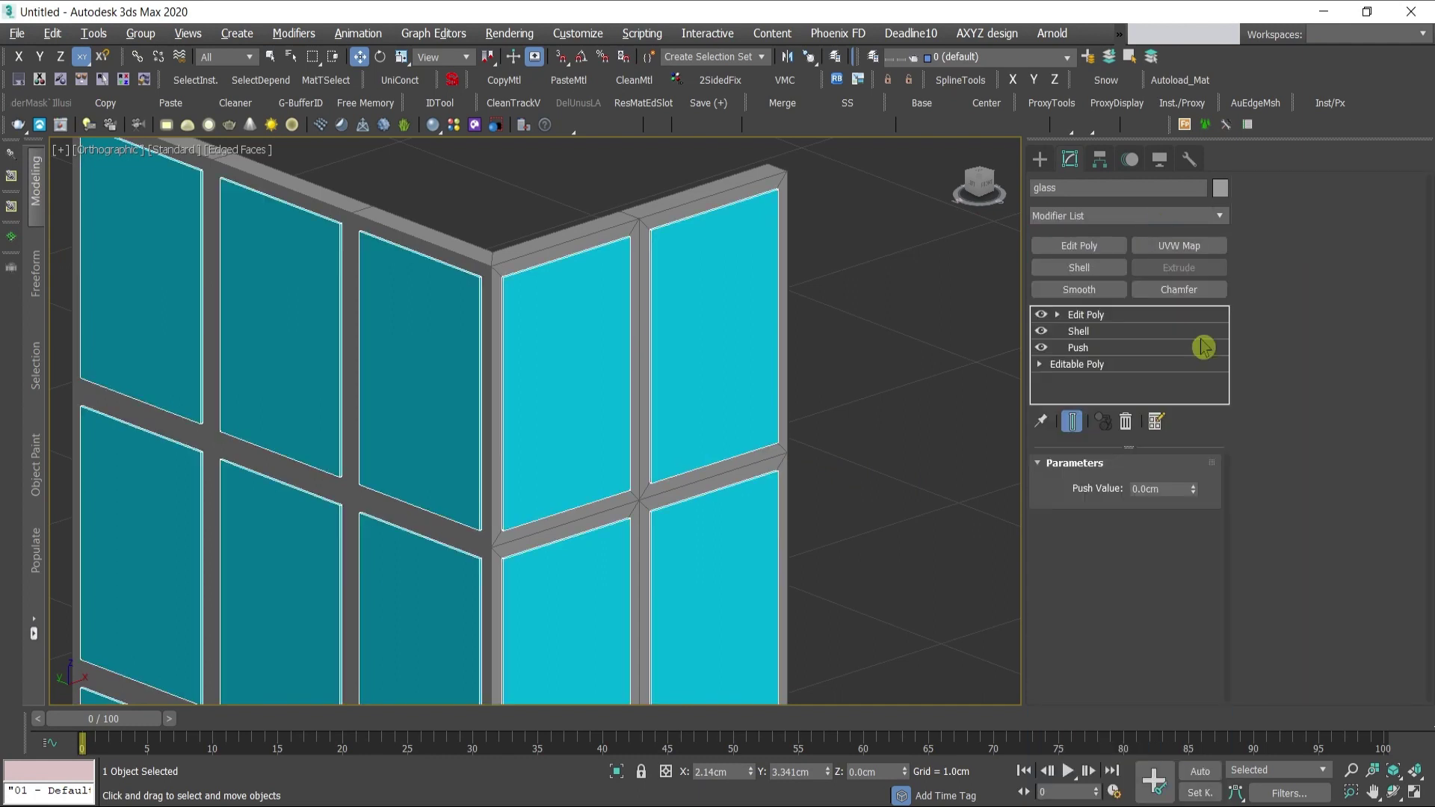
mouse_move(1193, 492)
left_mouse_down()
mouse_move(1193, 477)
mouse_move(1198, 519)
left_mouse_up()
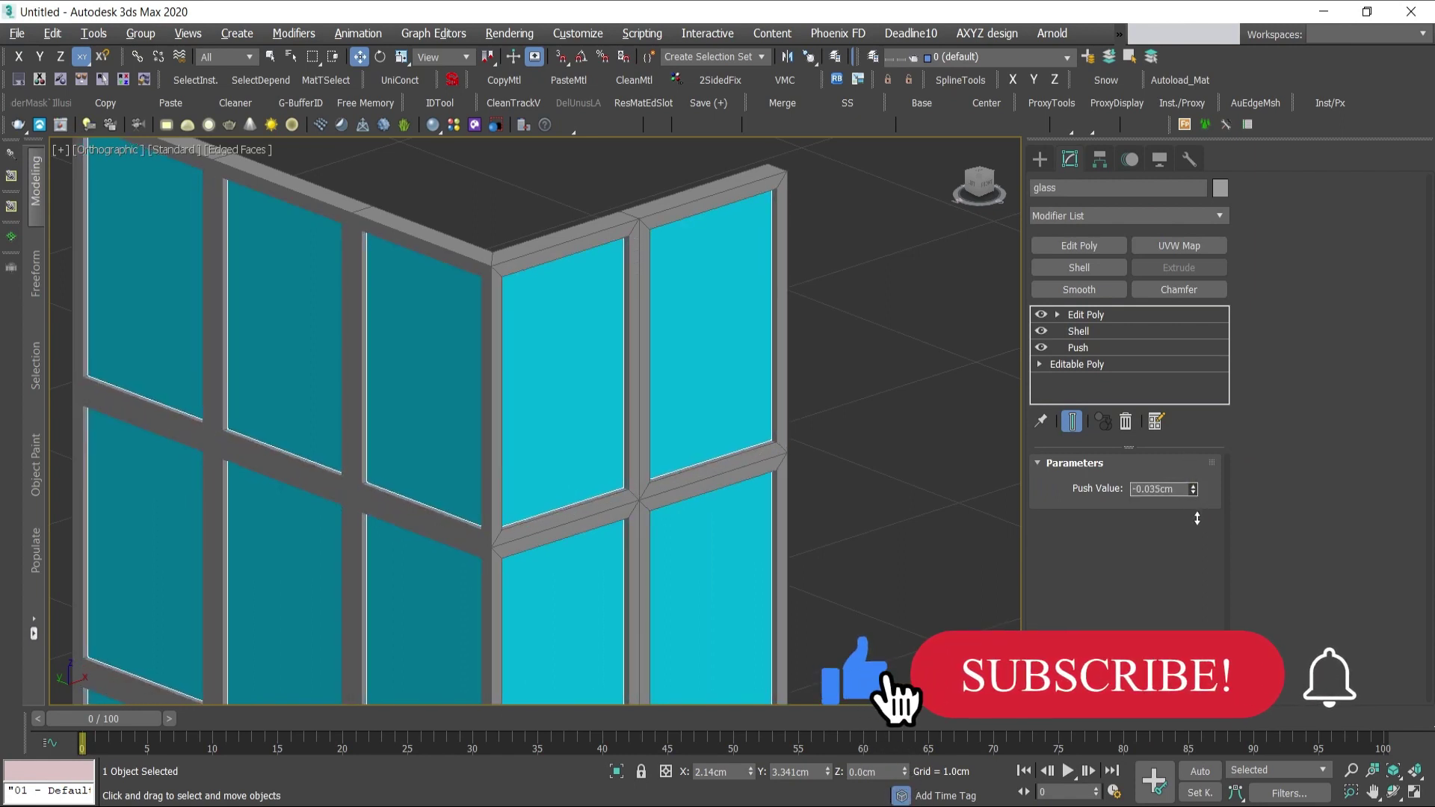
- Select all polygons of the glass object in its top Edit Poly, clear all their smoothing groups, and leave polygon level
left_click(1128, 332)
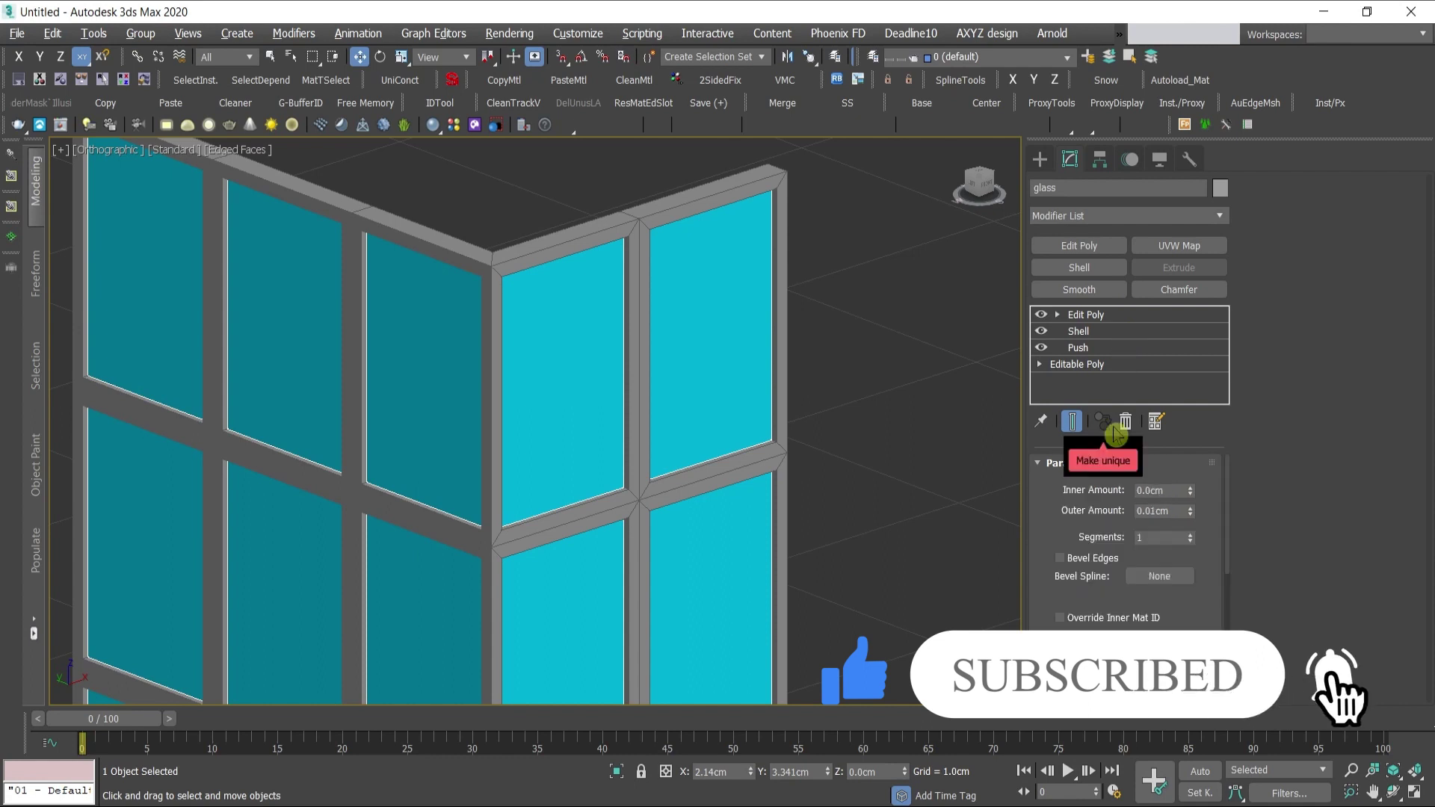
left_click(1121, 315)
key("4")
key("ctrl+a")
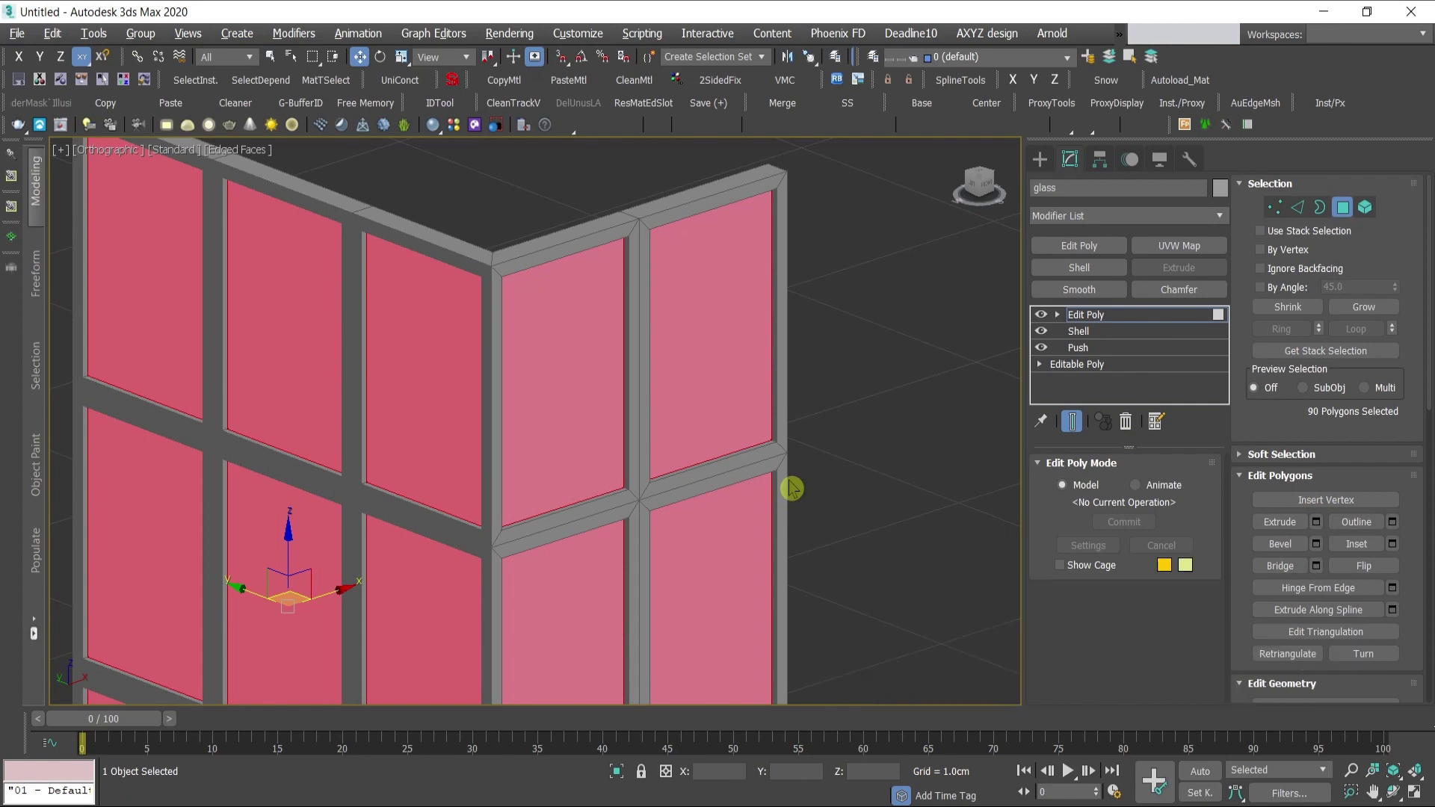
right_click(839, 368)
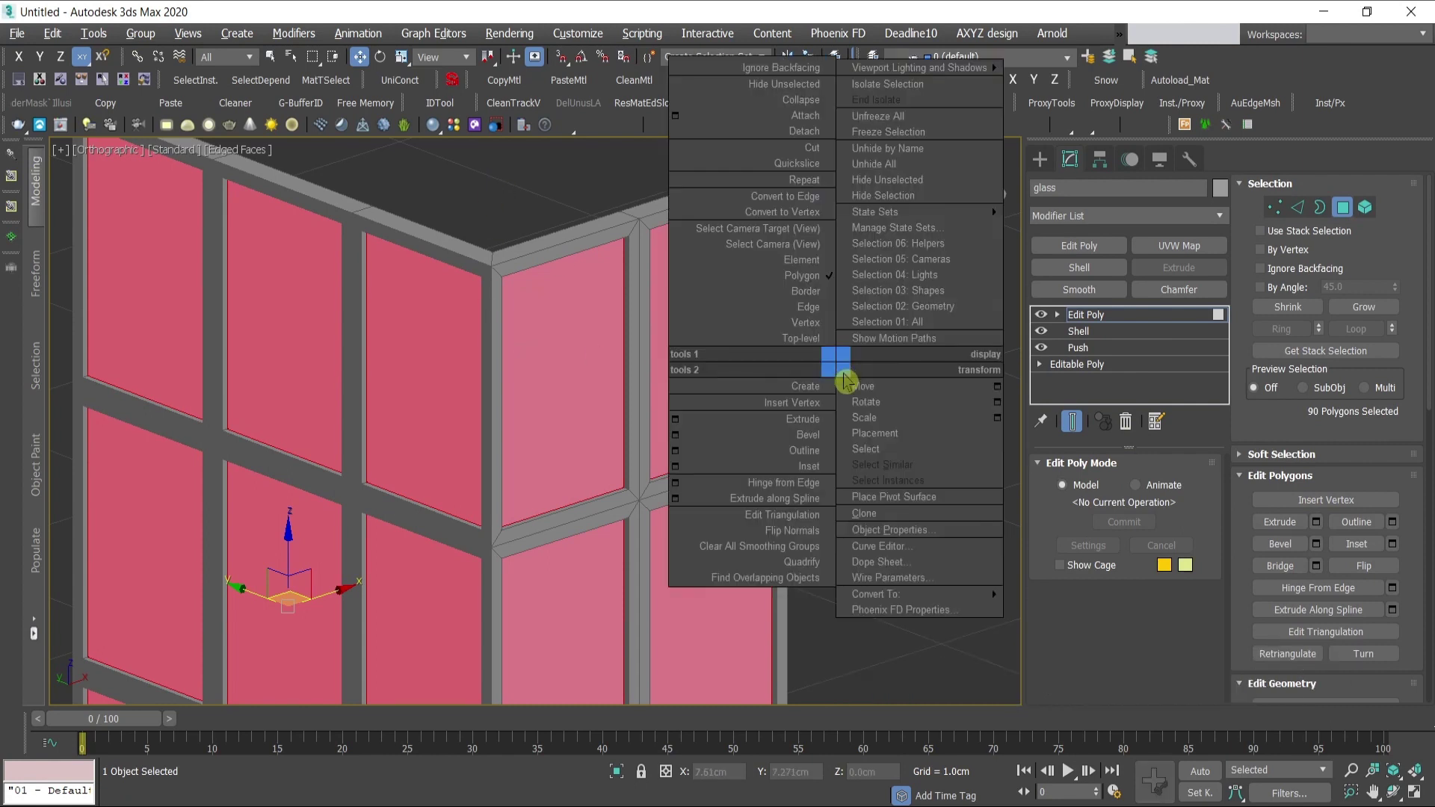
left_click(783, 554)
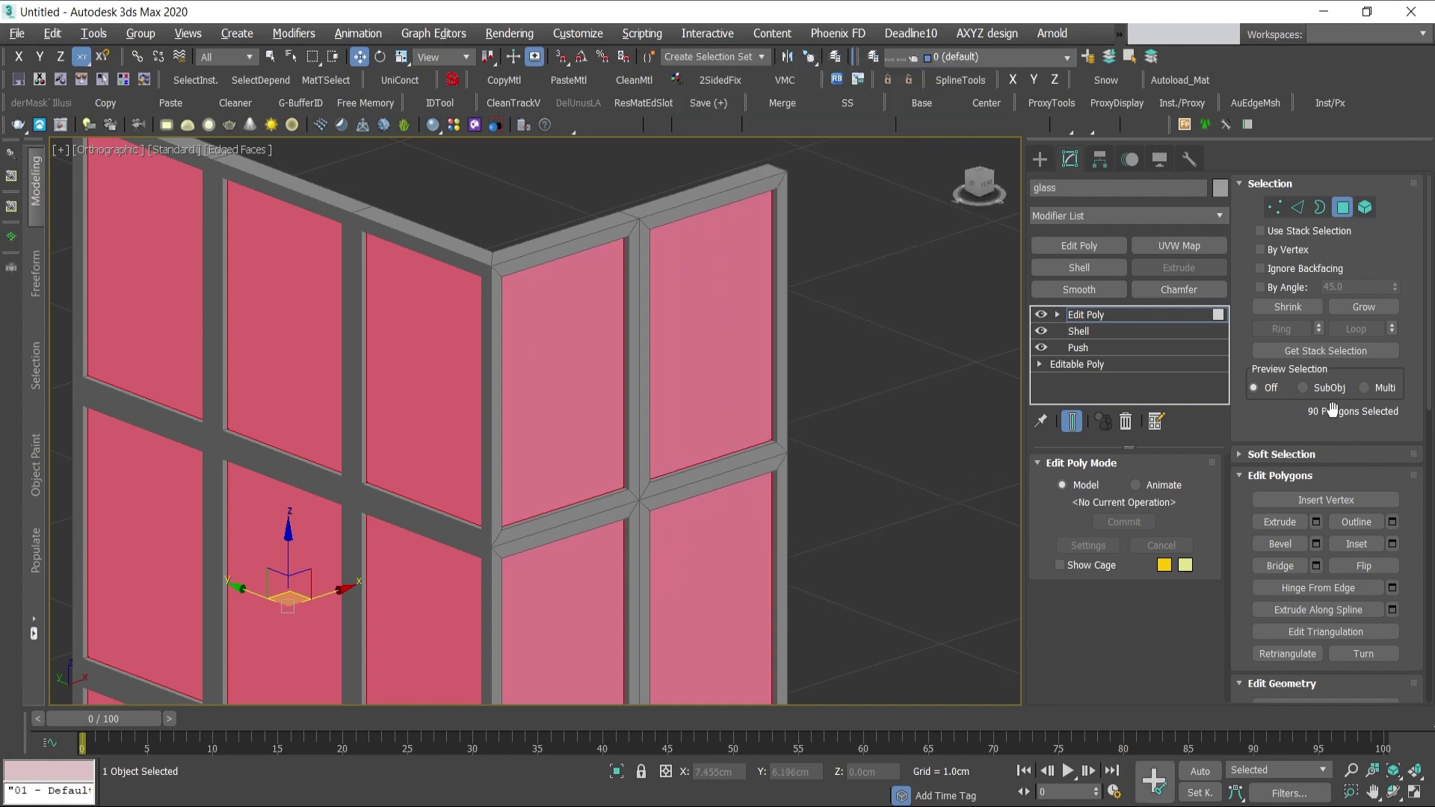
scroll(1383, 490, "down", 10)
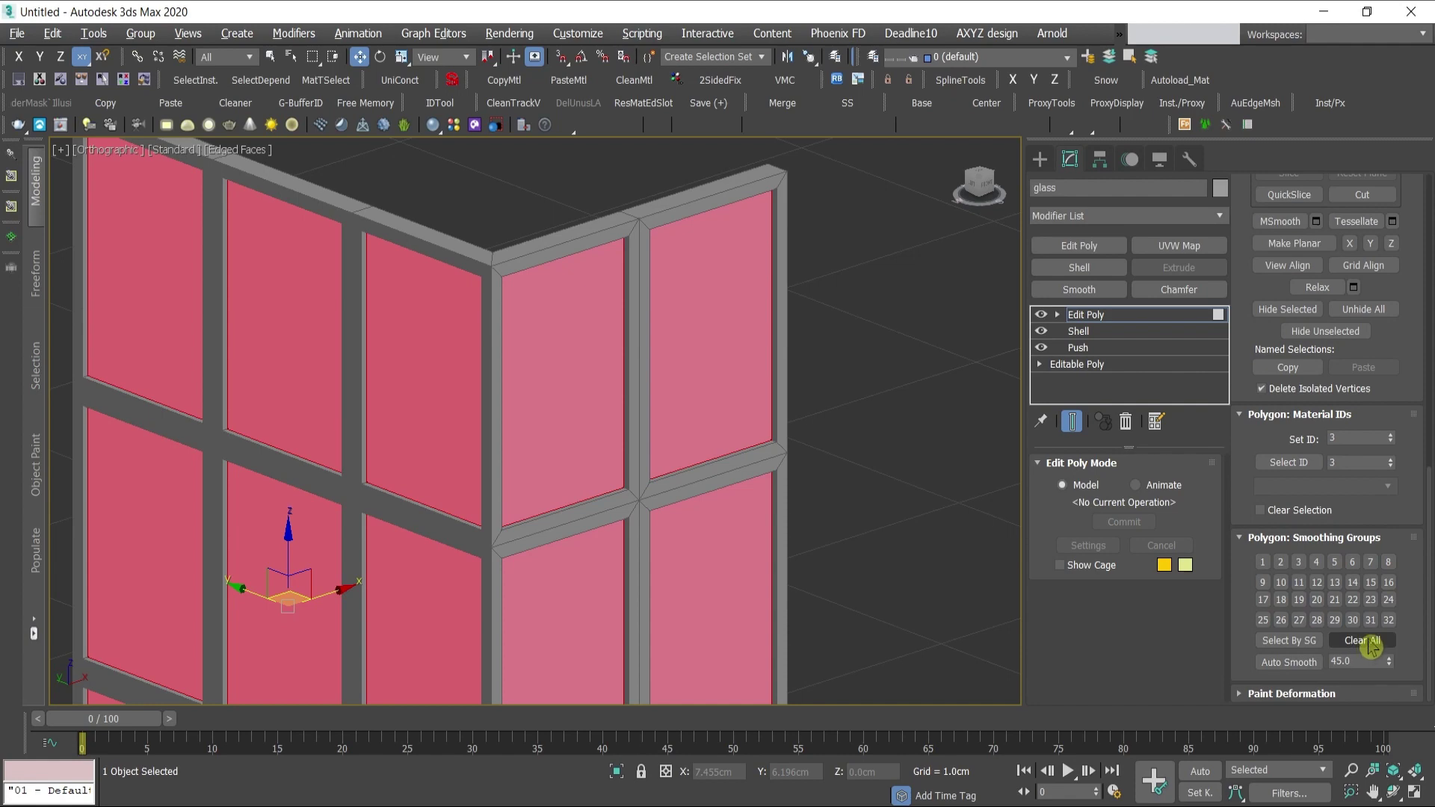
scroll(1323, 383, "up", 3)
scroll(1323, 382, "up", 14)
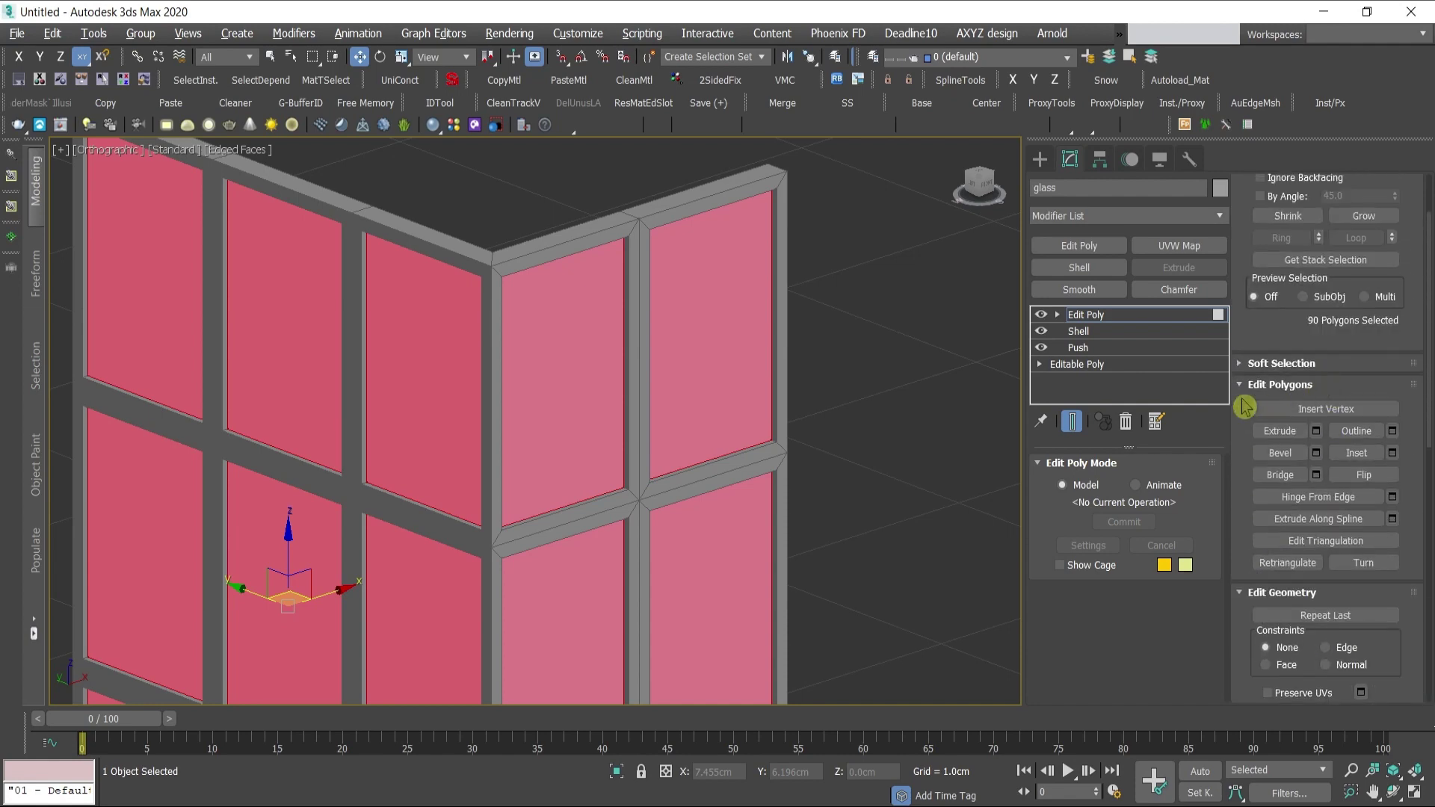
key("4")
left_click(869, 364)
left_click(786, 462)
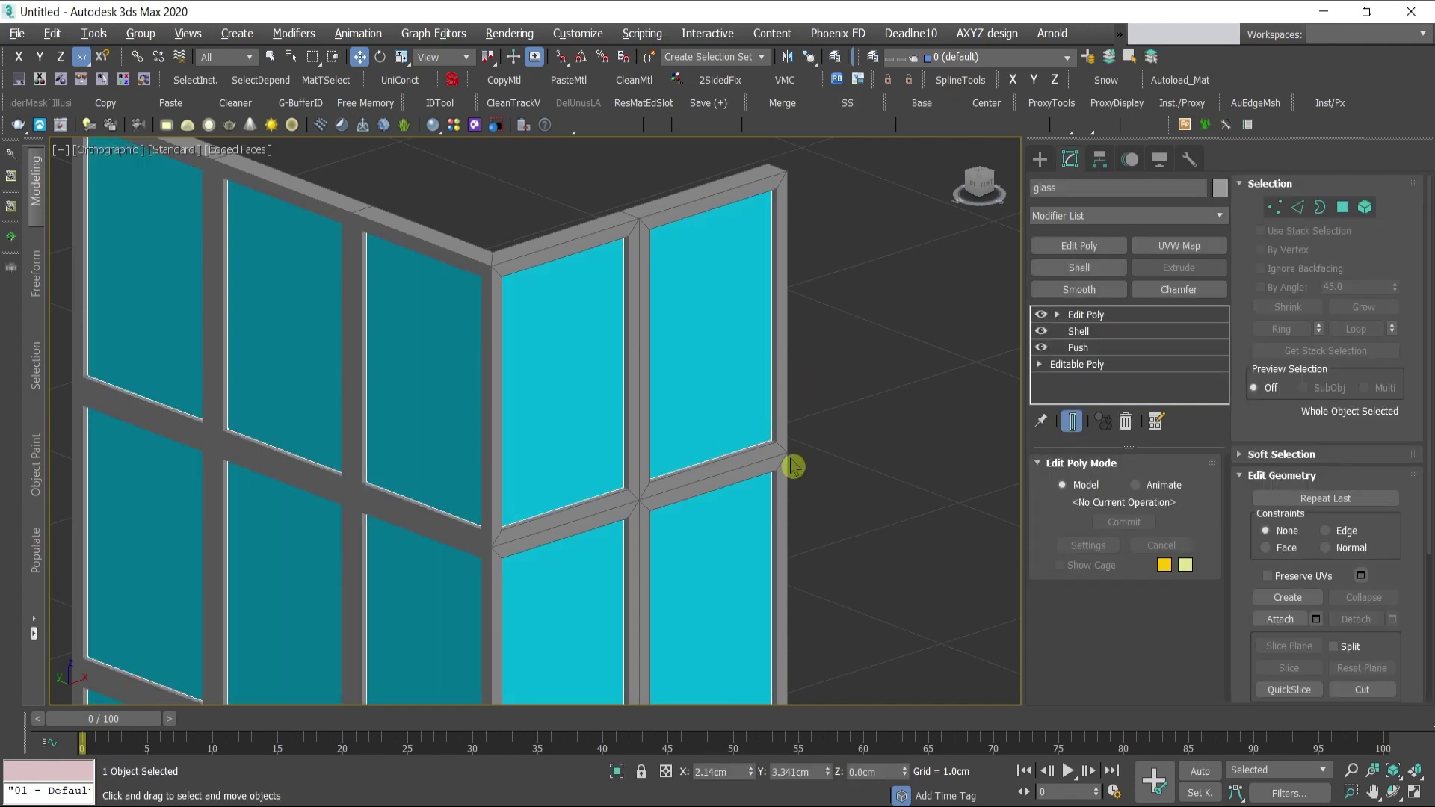
- Turn on the viewport statistics and select the glass and mullion objects together to check their polygon and vertex counts
left_click(855, 401)
key("z")
key("7")
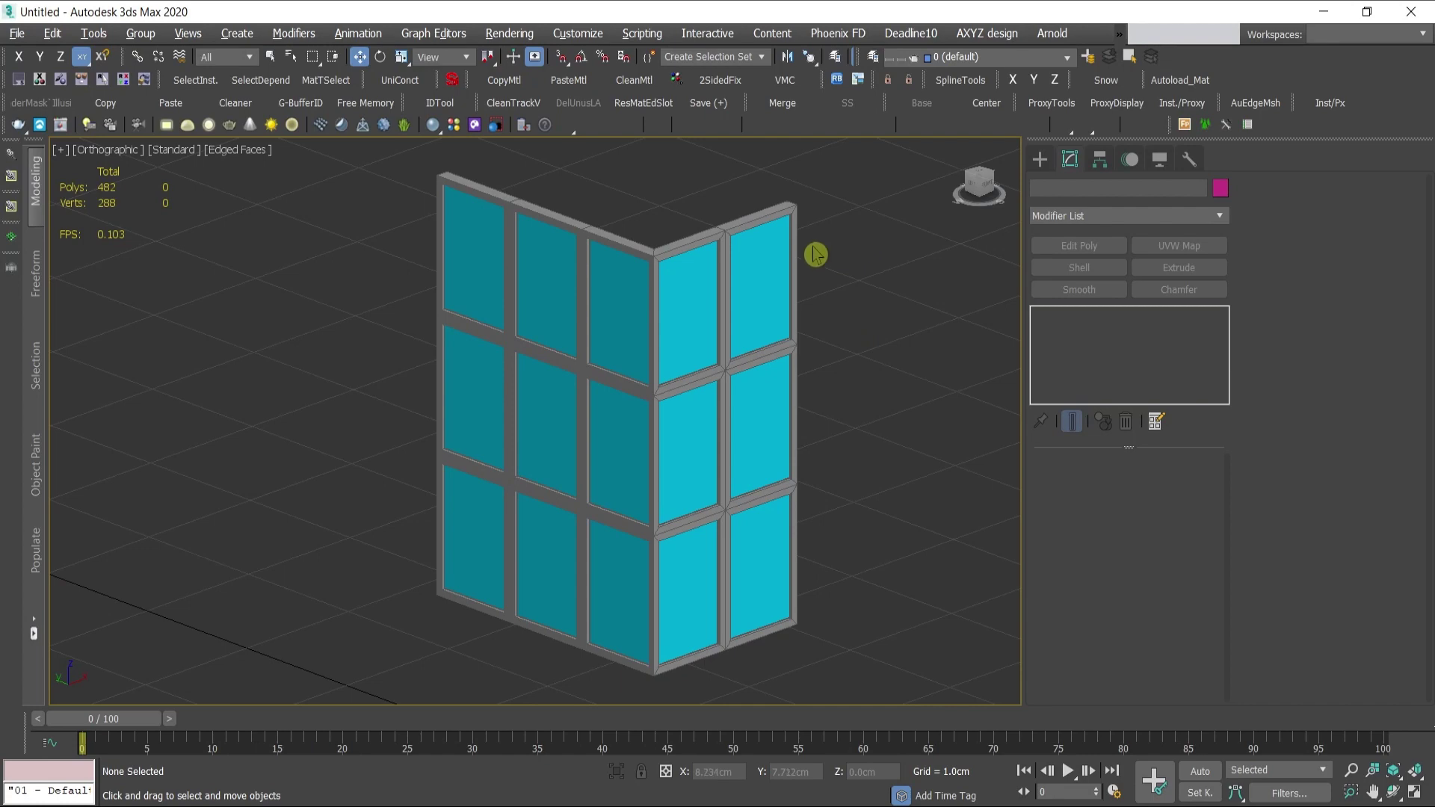
left_click(565, 391)
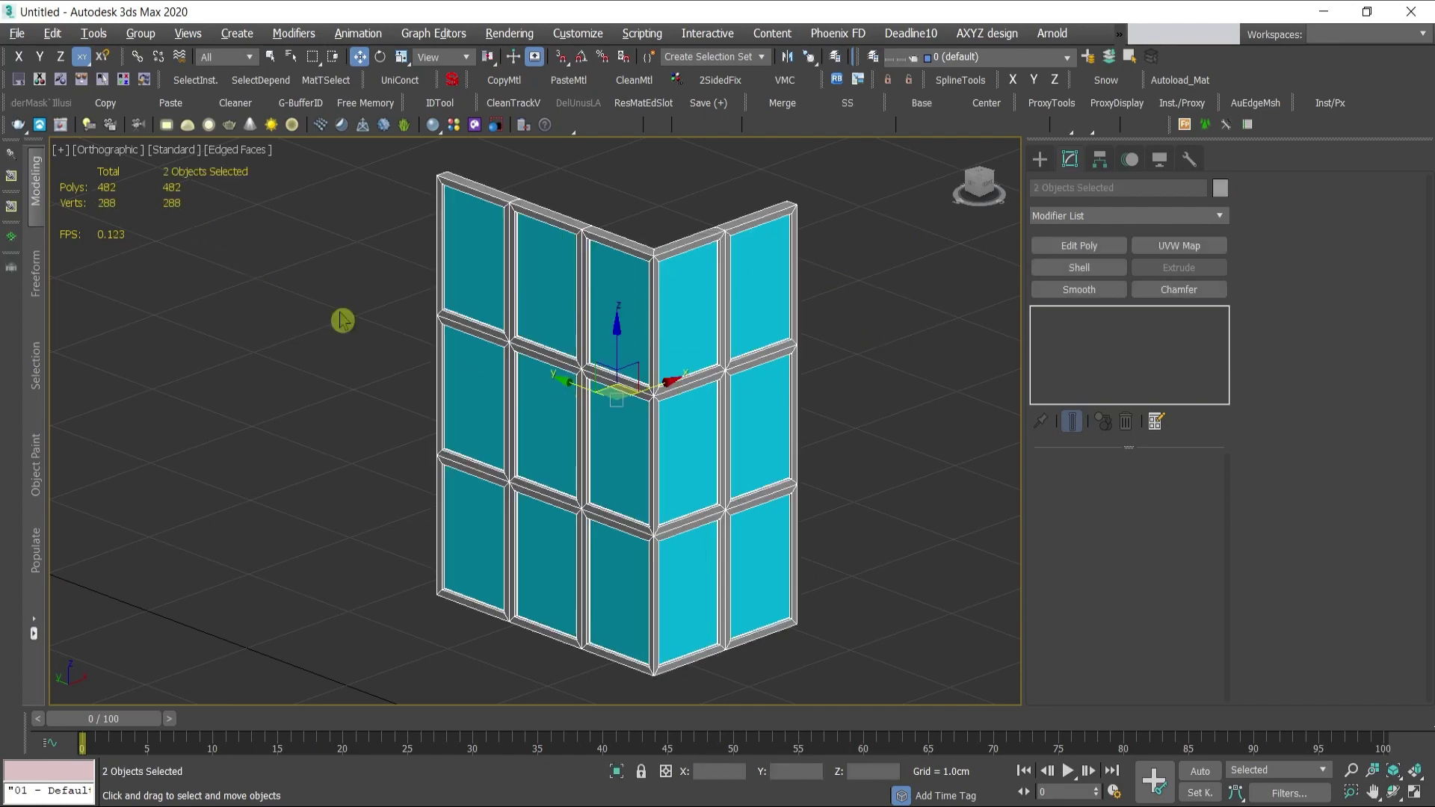
left_click(857, 356)
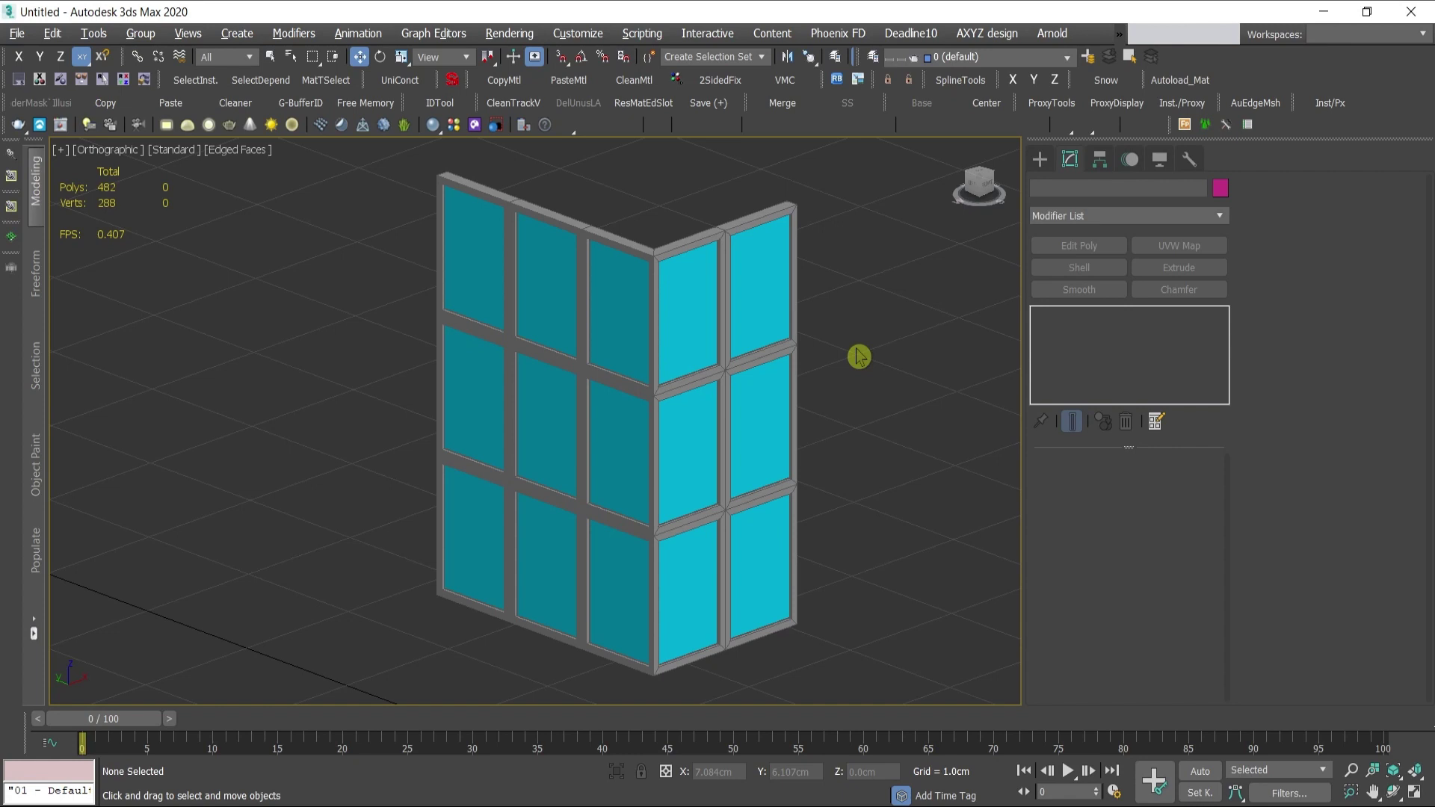
- Select the mullion object, add an Edit Poly modifier above its Shell, and go to edge level
scroll(775, 366, "up", 5)
scroll(756, 378, "down", 3)
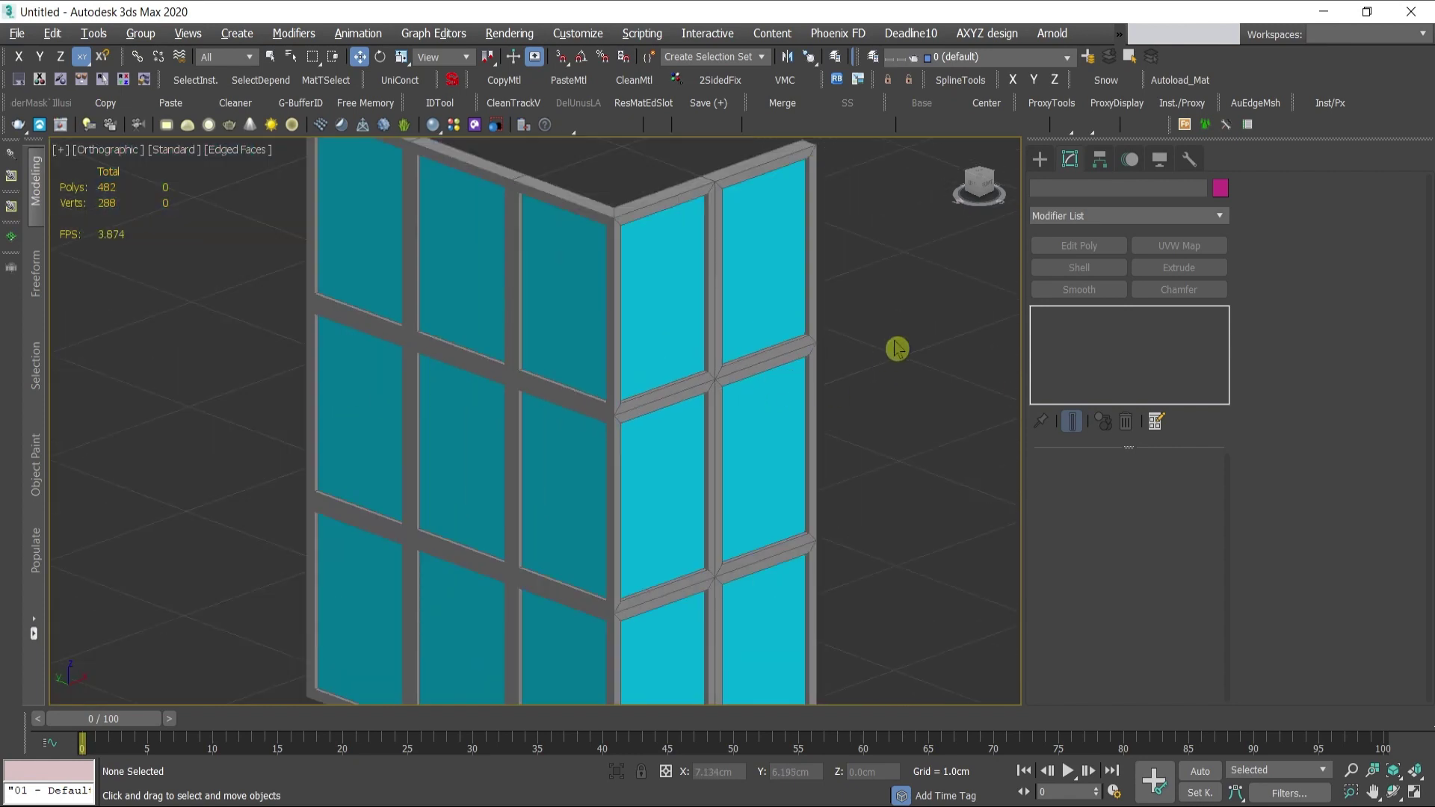
middle_click_drag(897, 349, 919, 362)
scroll(906, 439, "down", 3)
key("q")
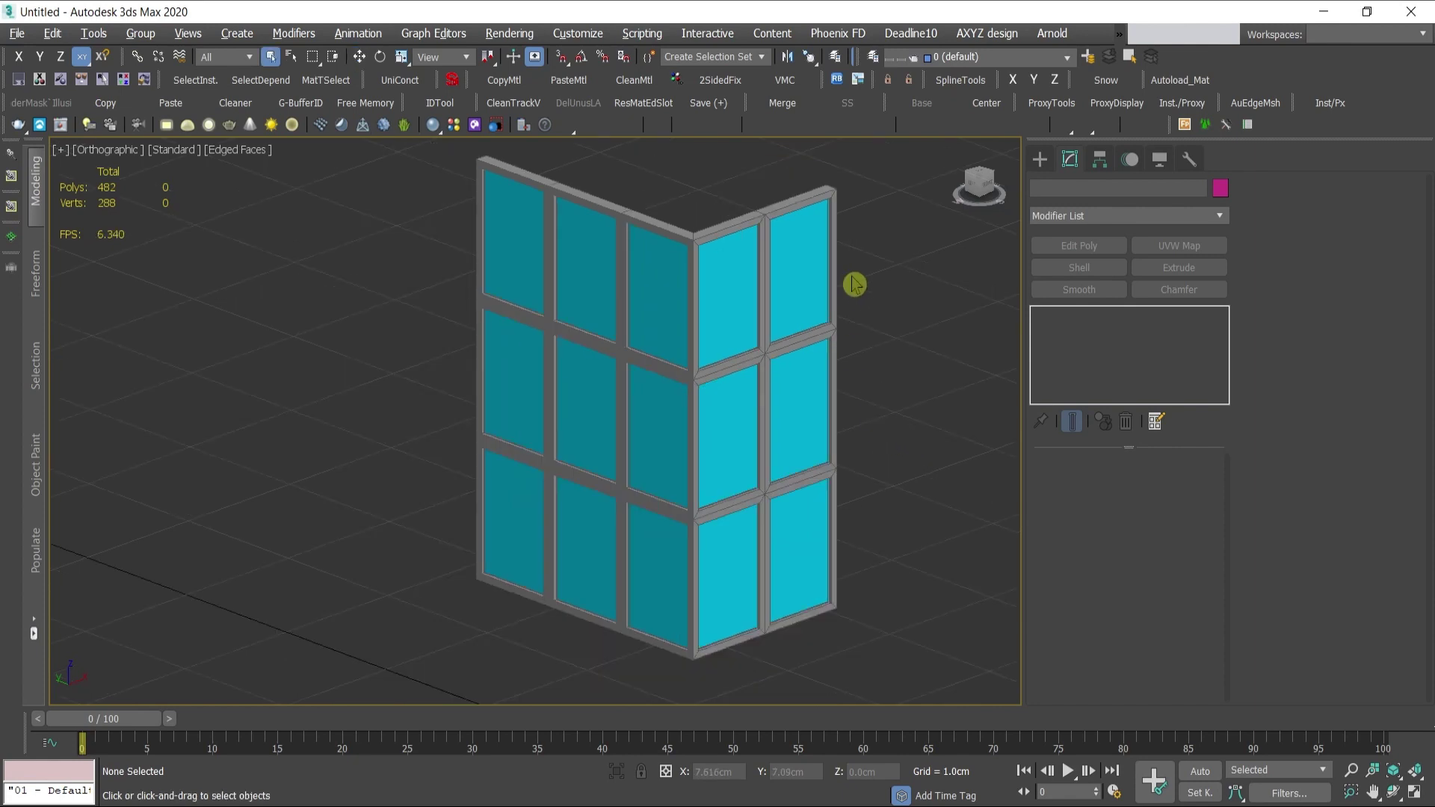
scroll(864, 243, "up", 4)
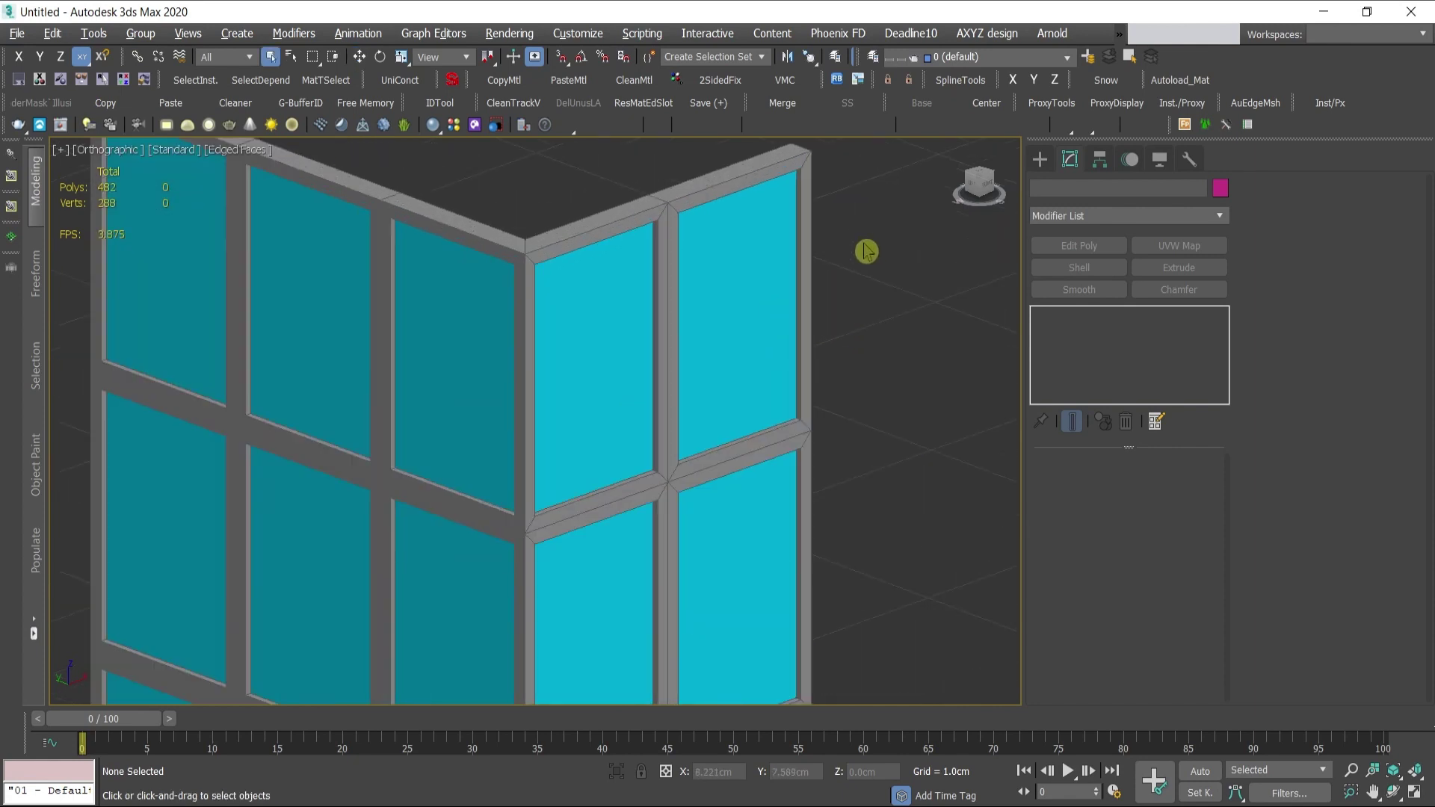
scroll(811, 374, "up", 5)
left_click(807, 490)
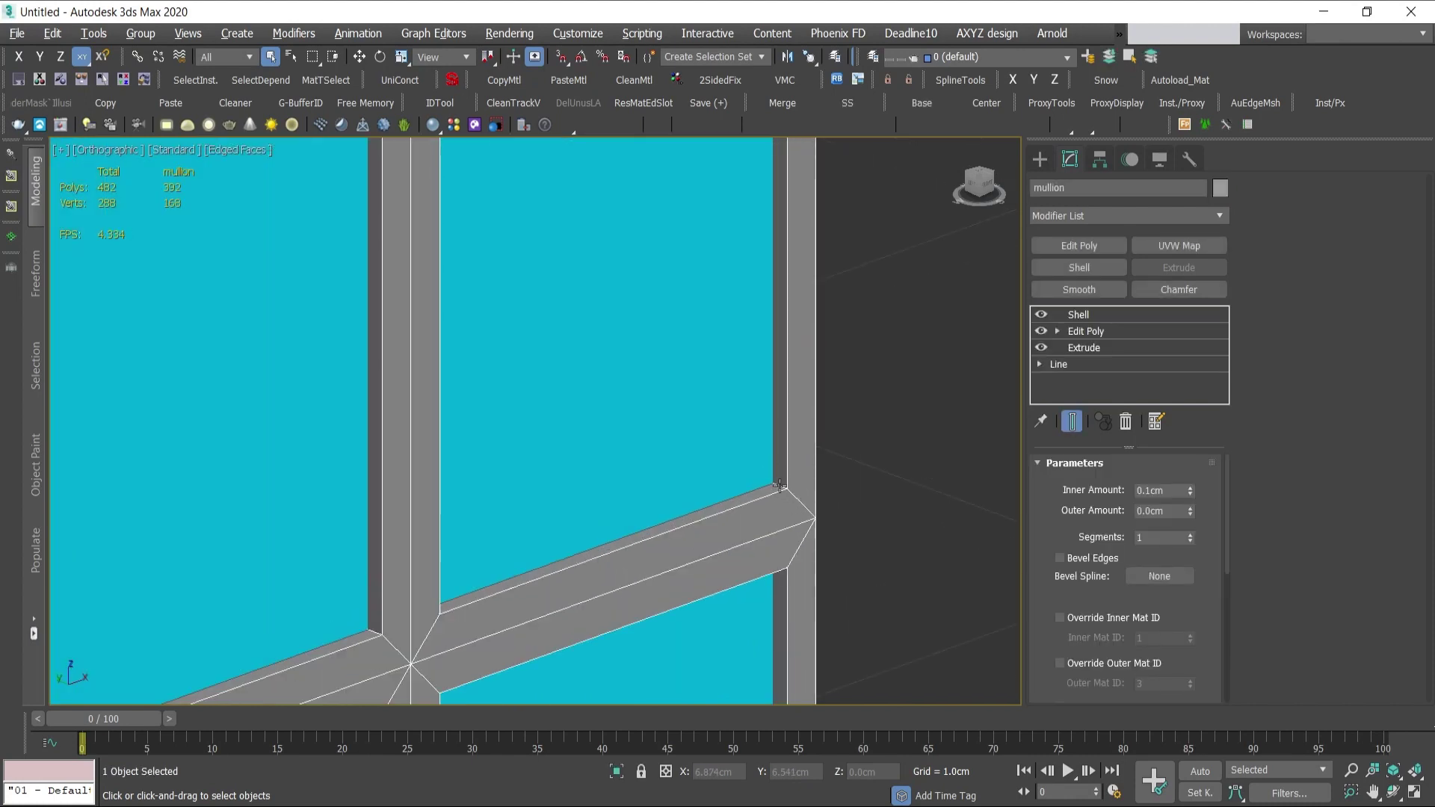
scroll(811, 447, "down", 2)
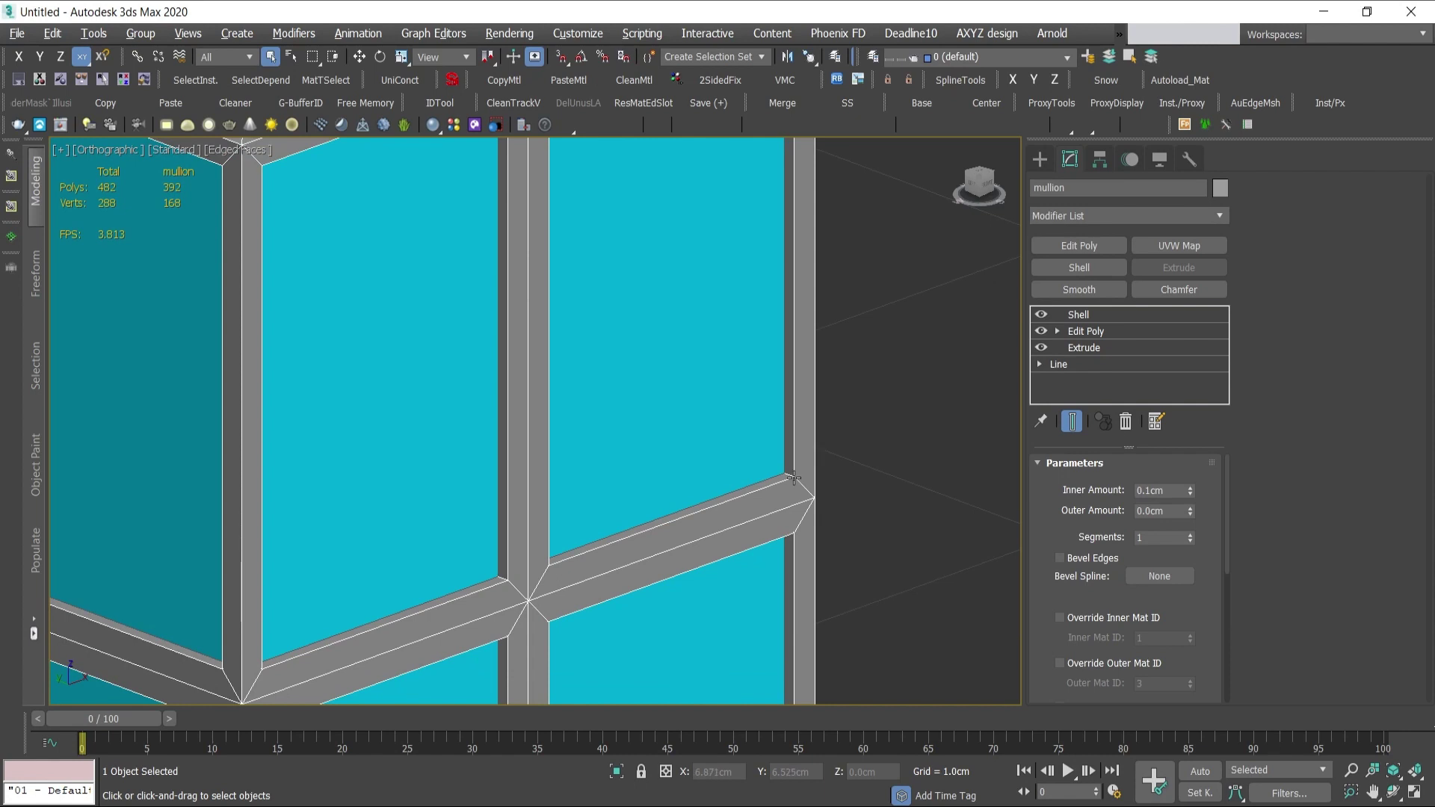
scroll(794, 477, "up", 2)
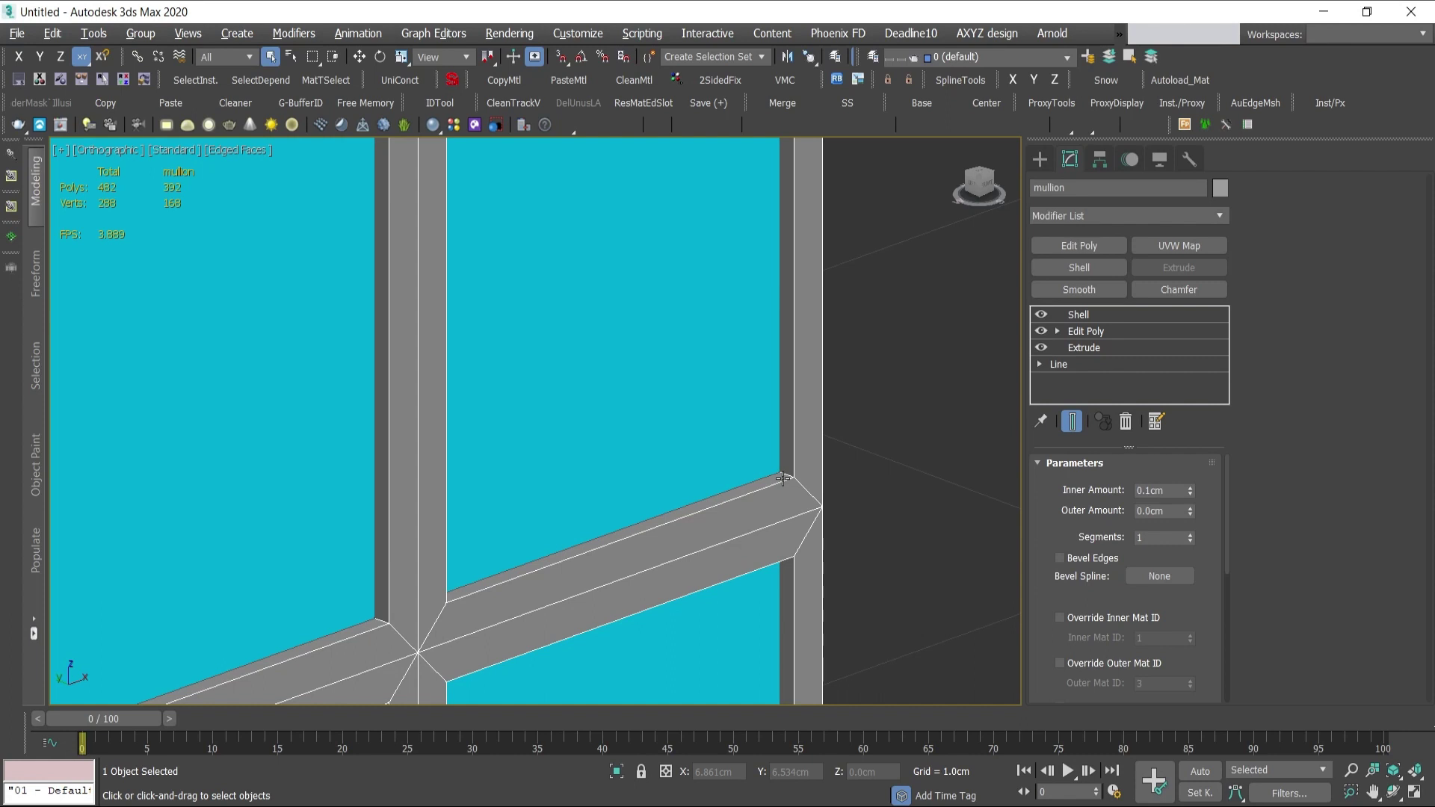
left_click(1080, 245)
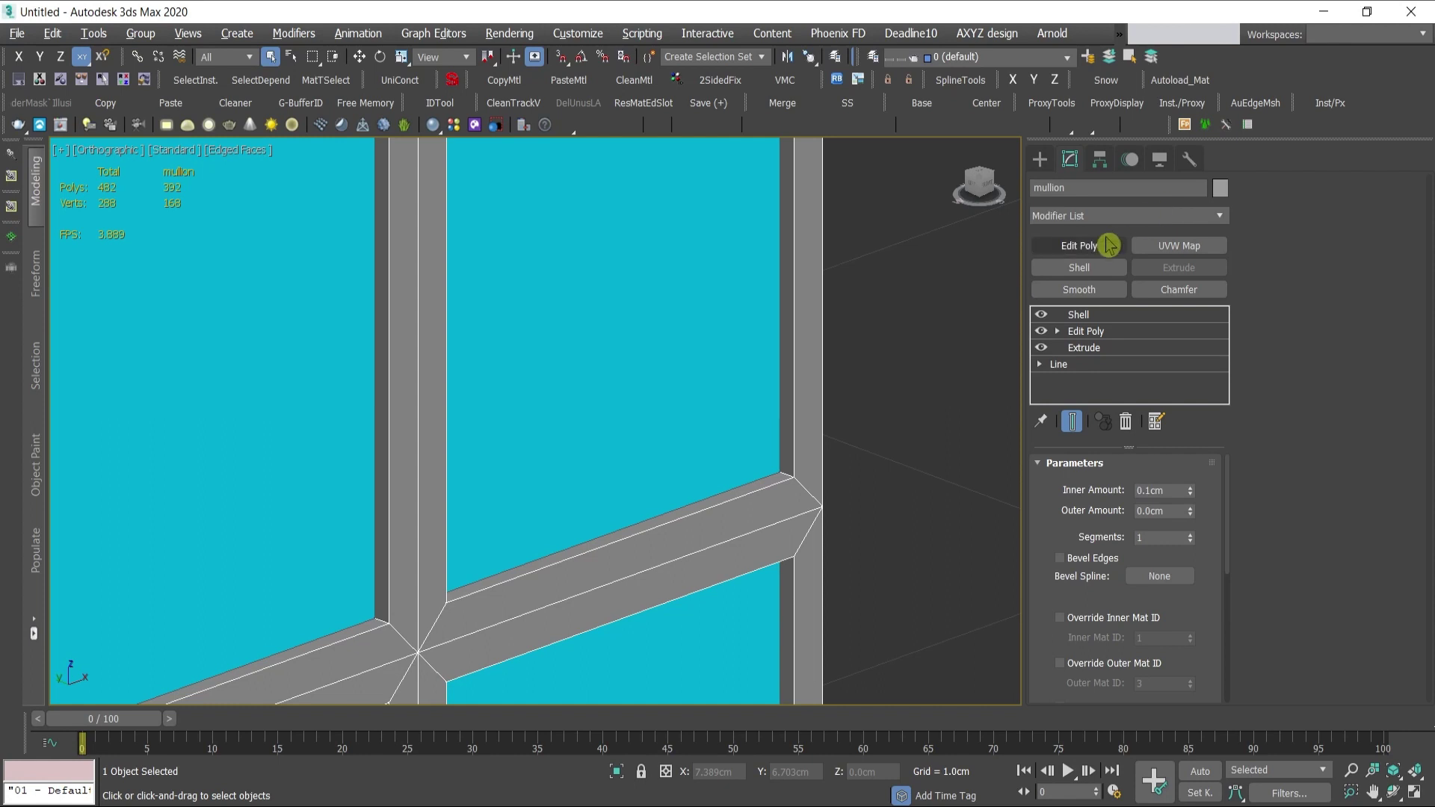
key("2")
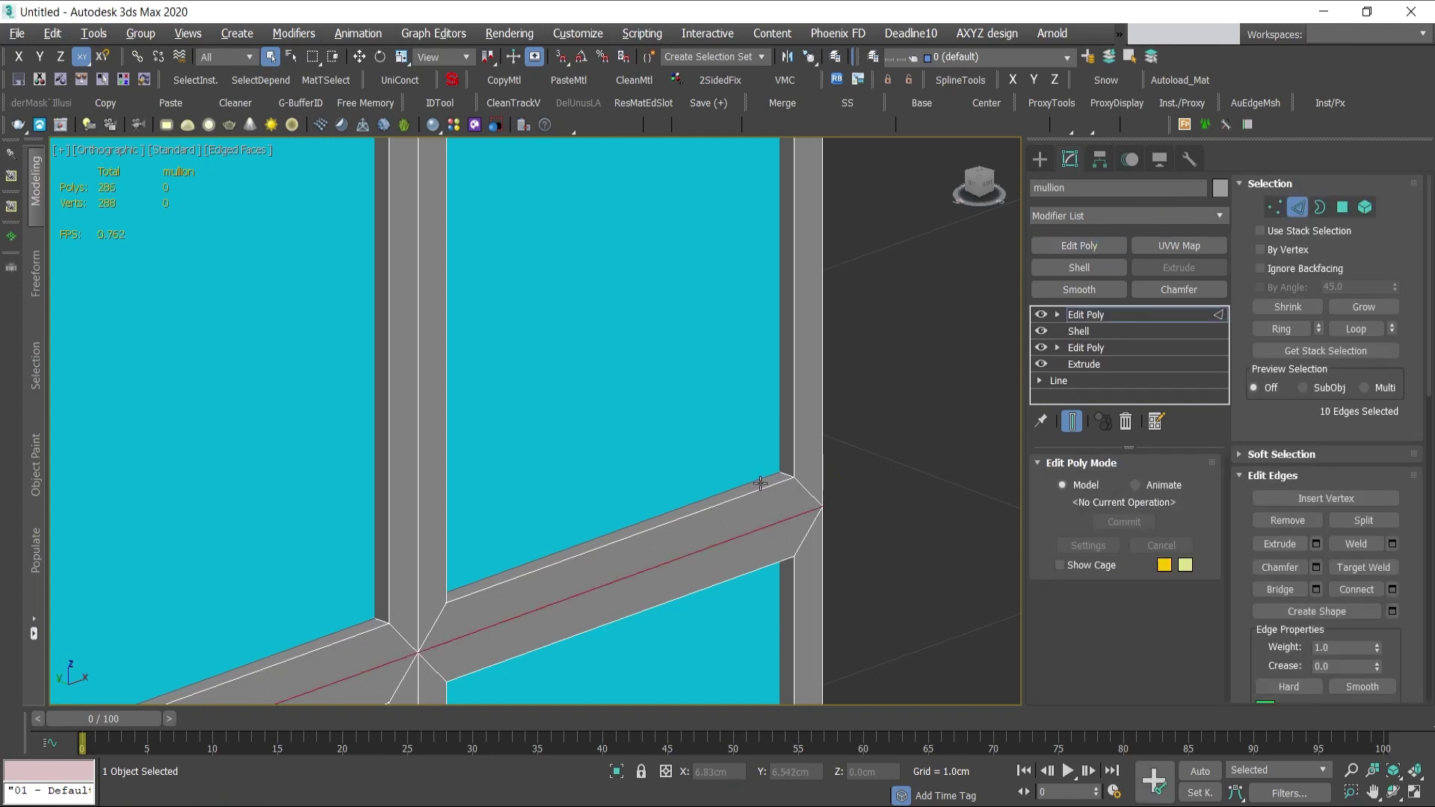
- Select the short depth edge at the lower corner of the outermost upper panel opening and extend it to its ring
scroll(792, 470, "up", 4)
left_click(788, 468)
scroll(793, 467, "down", 3)
scroll(849, 426, "down", 3)
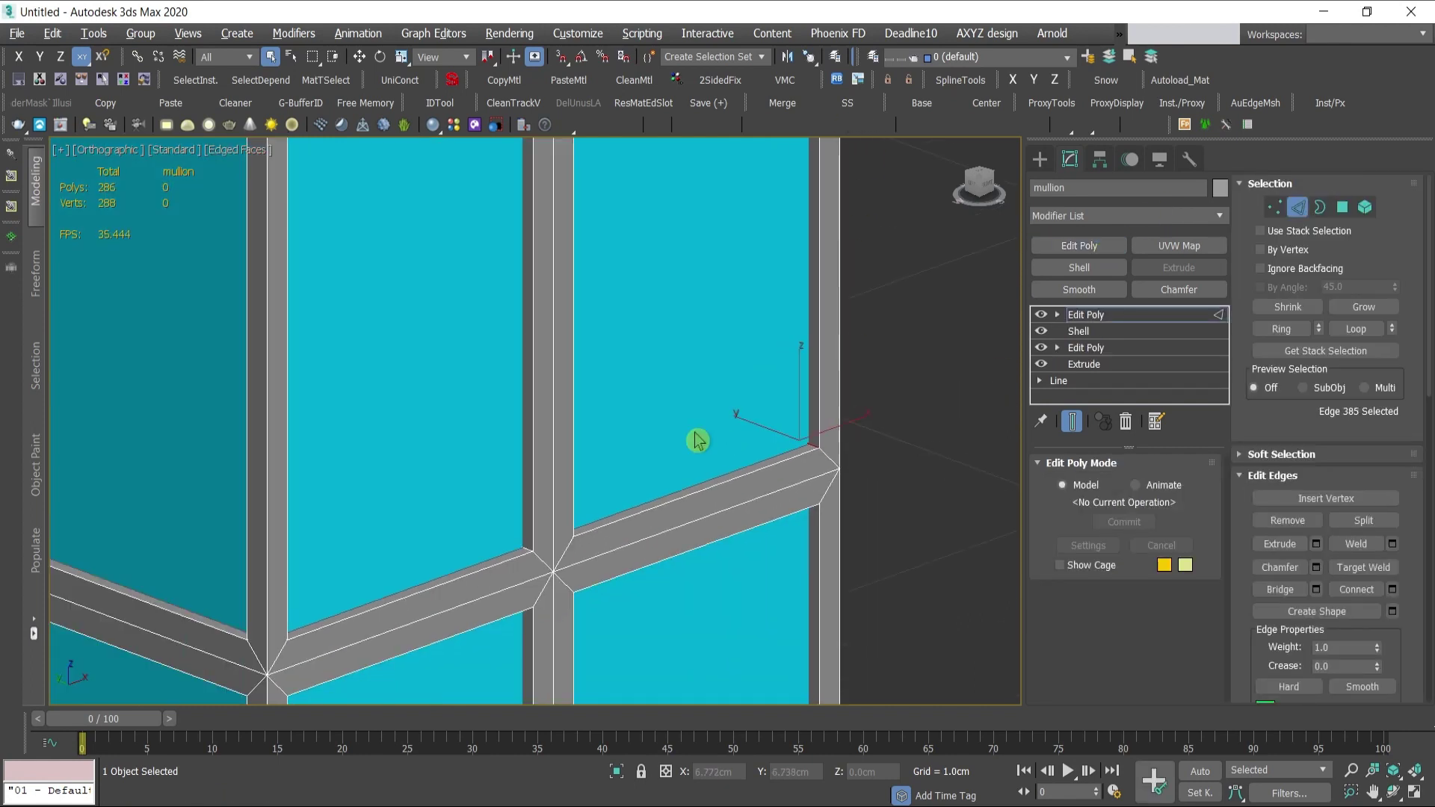
key("F3")
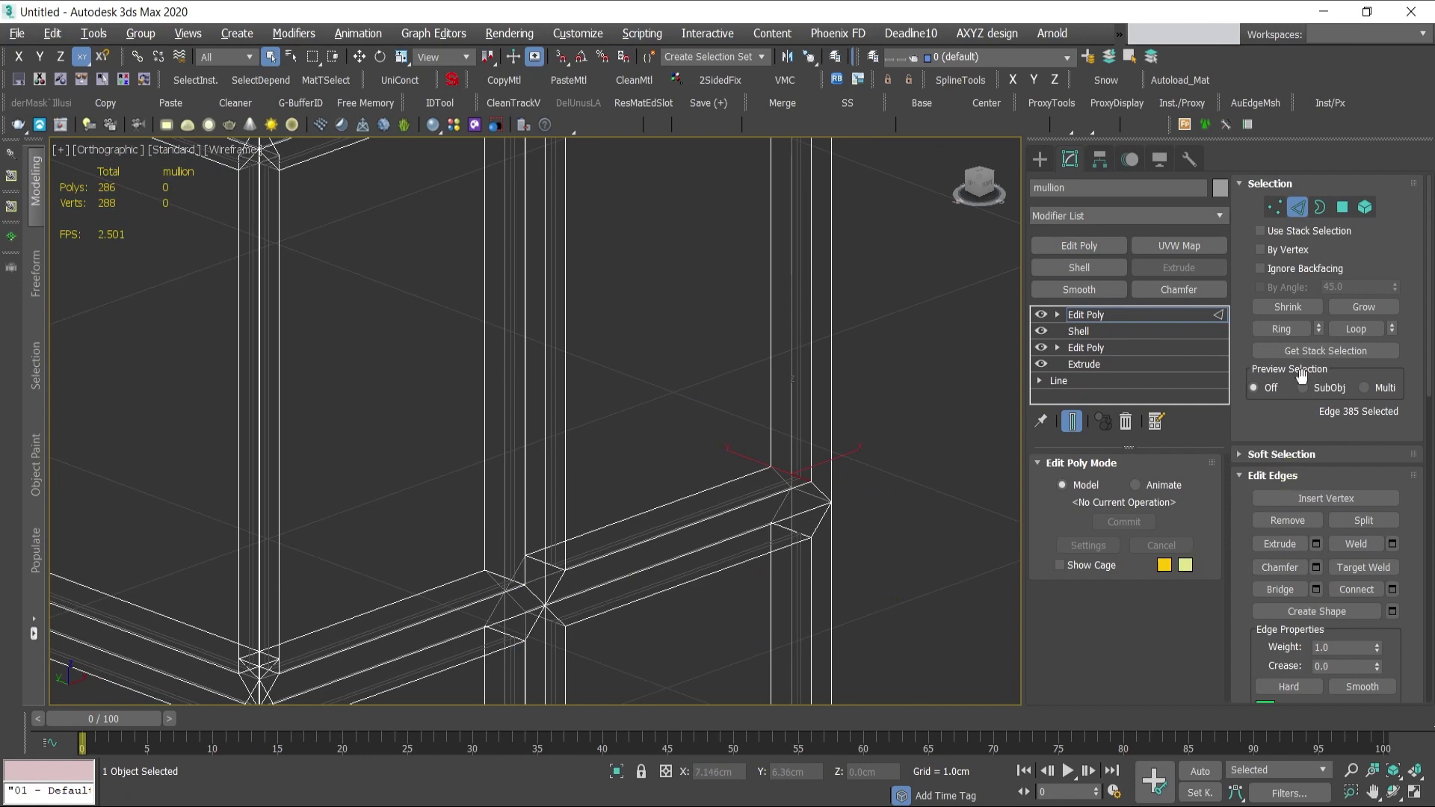
left_click(1280, 329)
- Add the depth edge of the neighbouring panel opening beside the wall corner and extend the selection to its ring
scroll(912, 462, "down", 4)
scroll(887, 596, "down", 2)
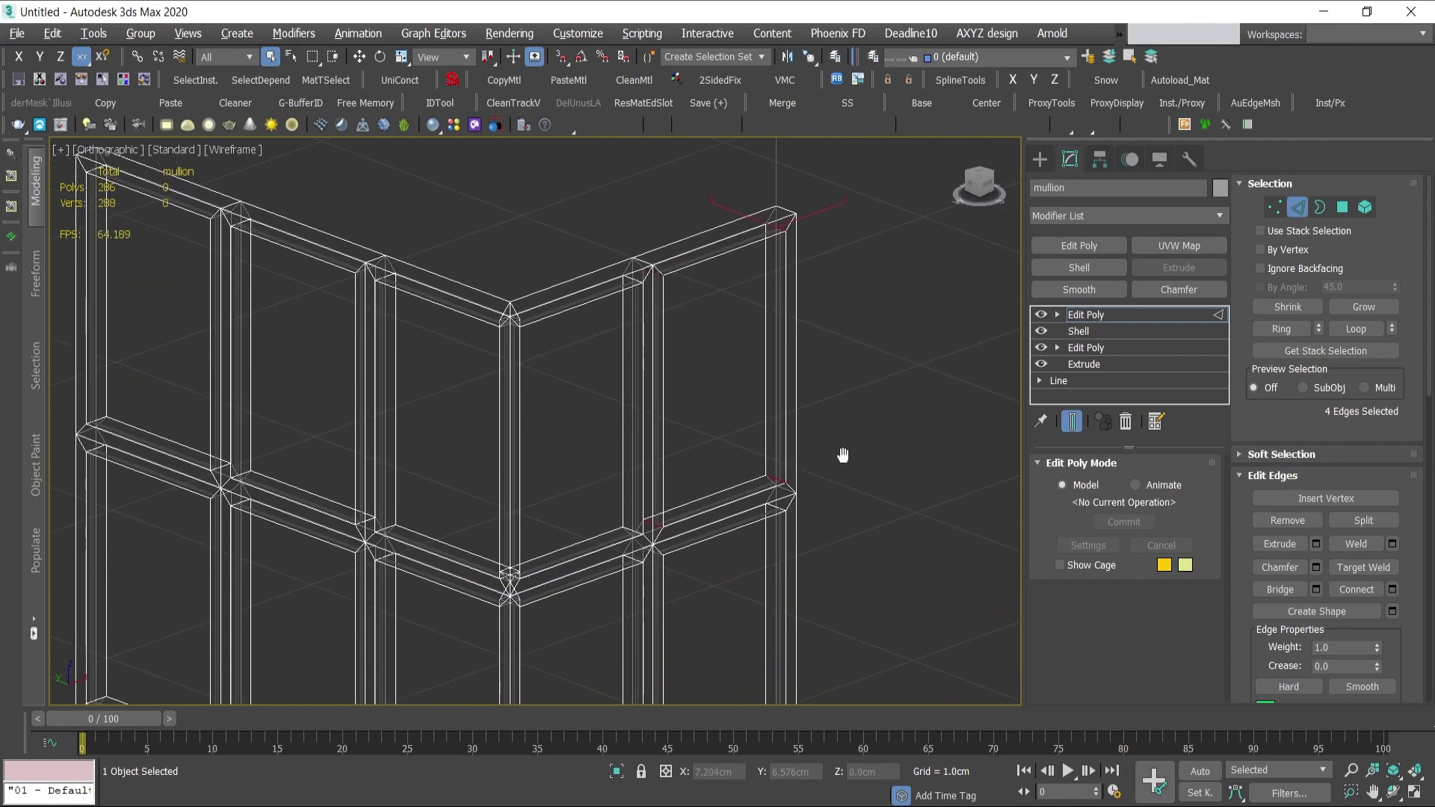
scroll(767, 531, "up", 6)
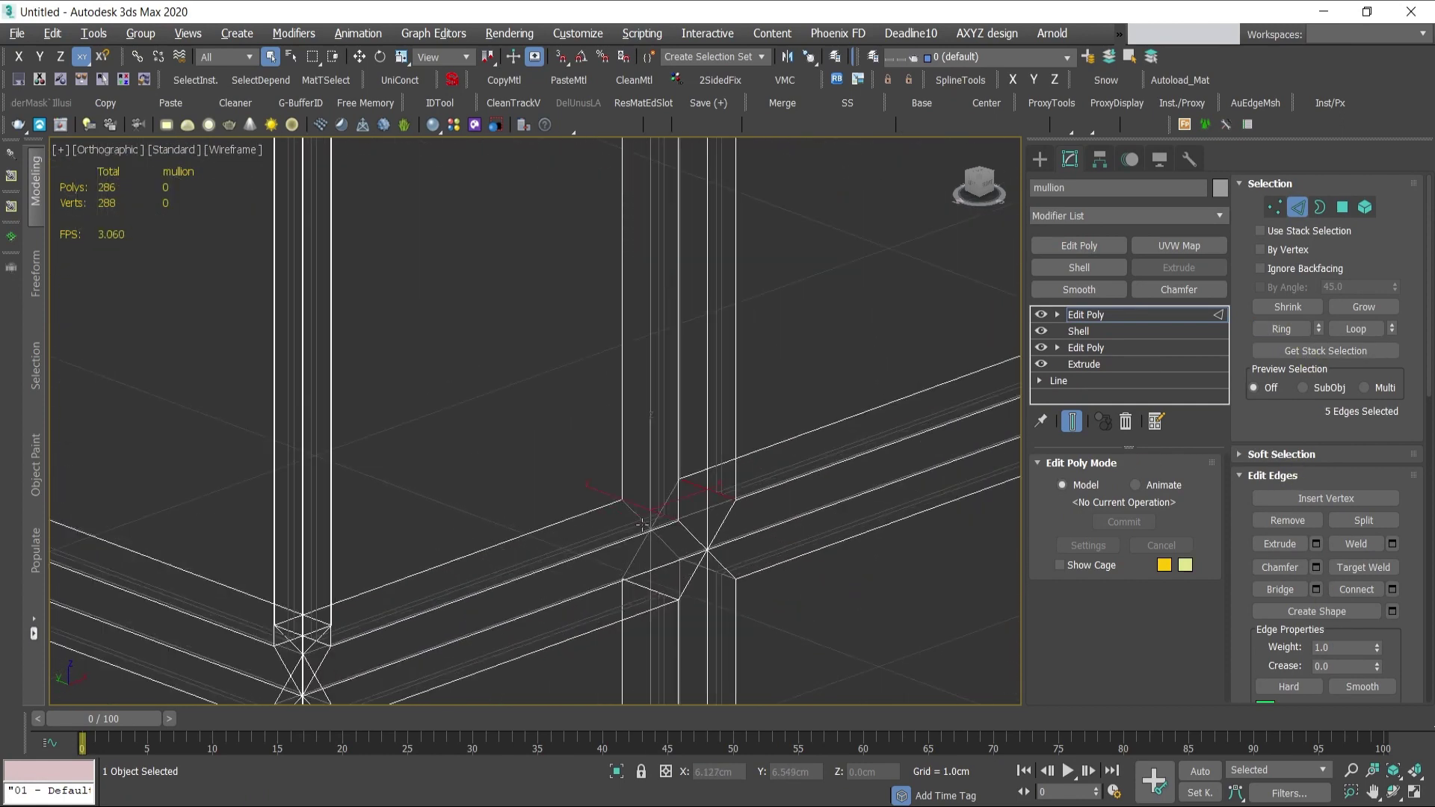
scroll(634, 506, "down", 6)
left_click(1281, 329)
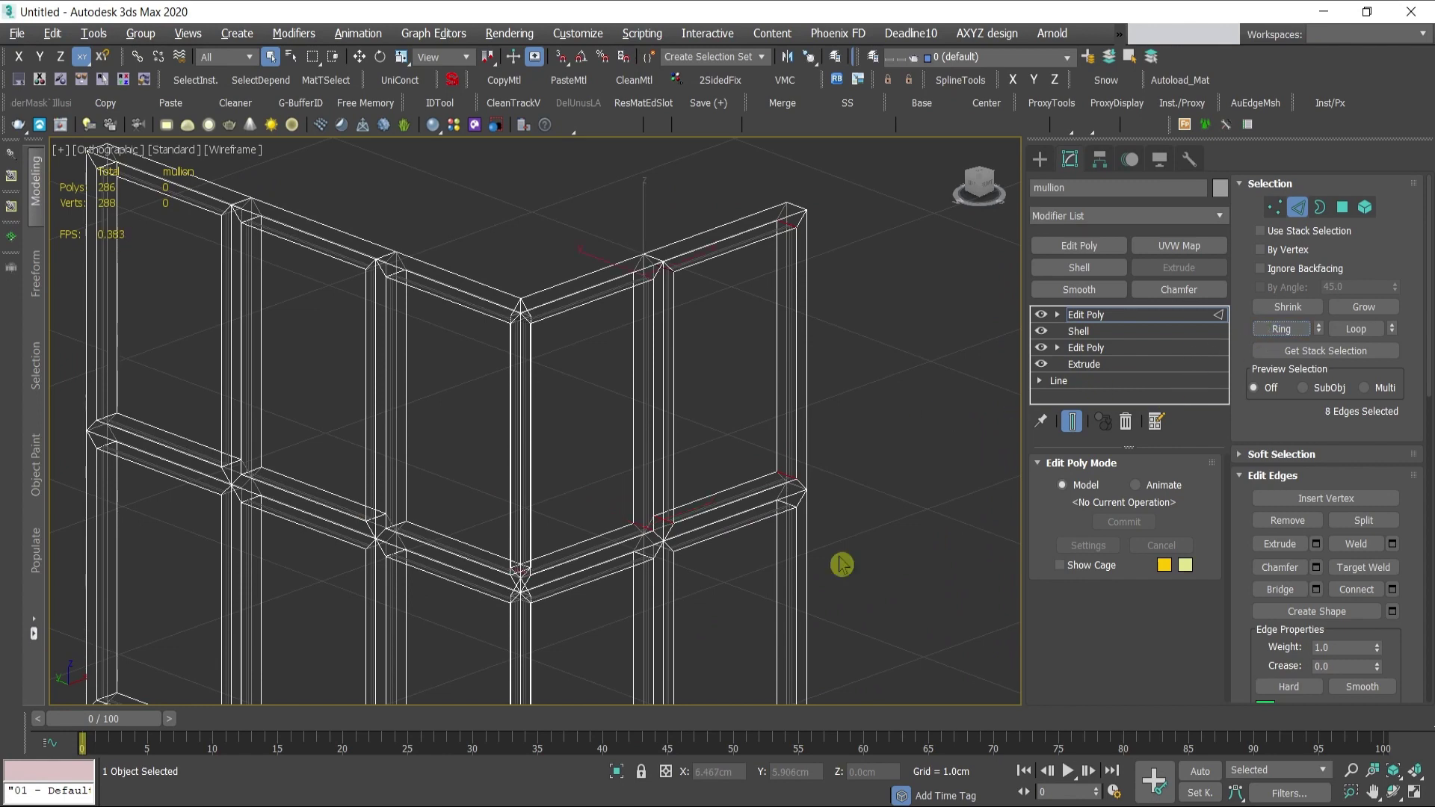
- Add depth edges from the lower panel openings and the three-column wall, and extend the selection to their rings
key("F3")
scroll(807, 314, "up", 6)
scroll(781, 277, "down", 5)
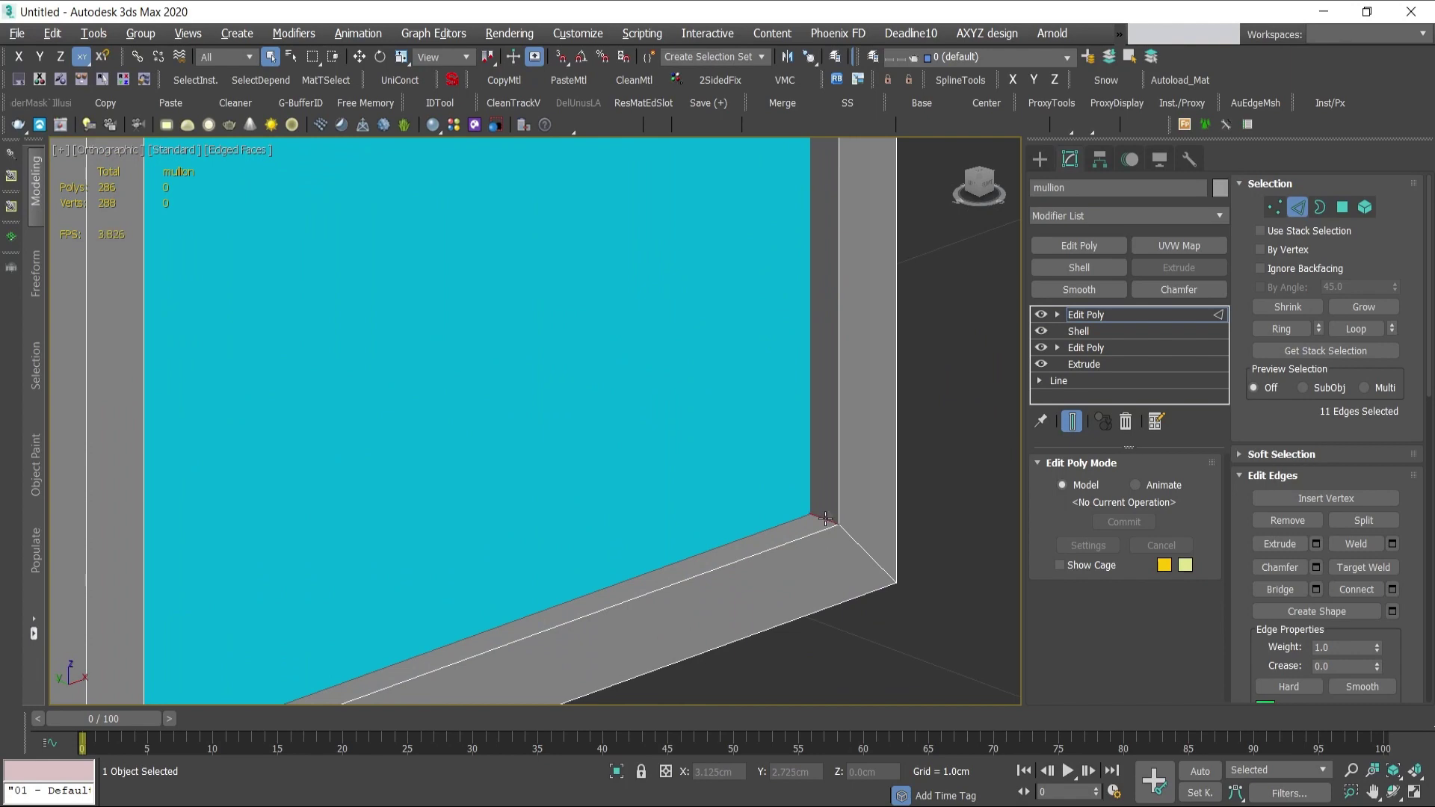
scroll(432, 380, "up", 5)
scroll(506, 538, "down", 3)
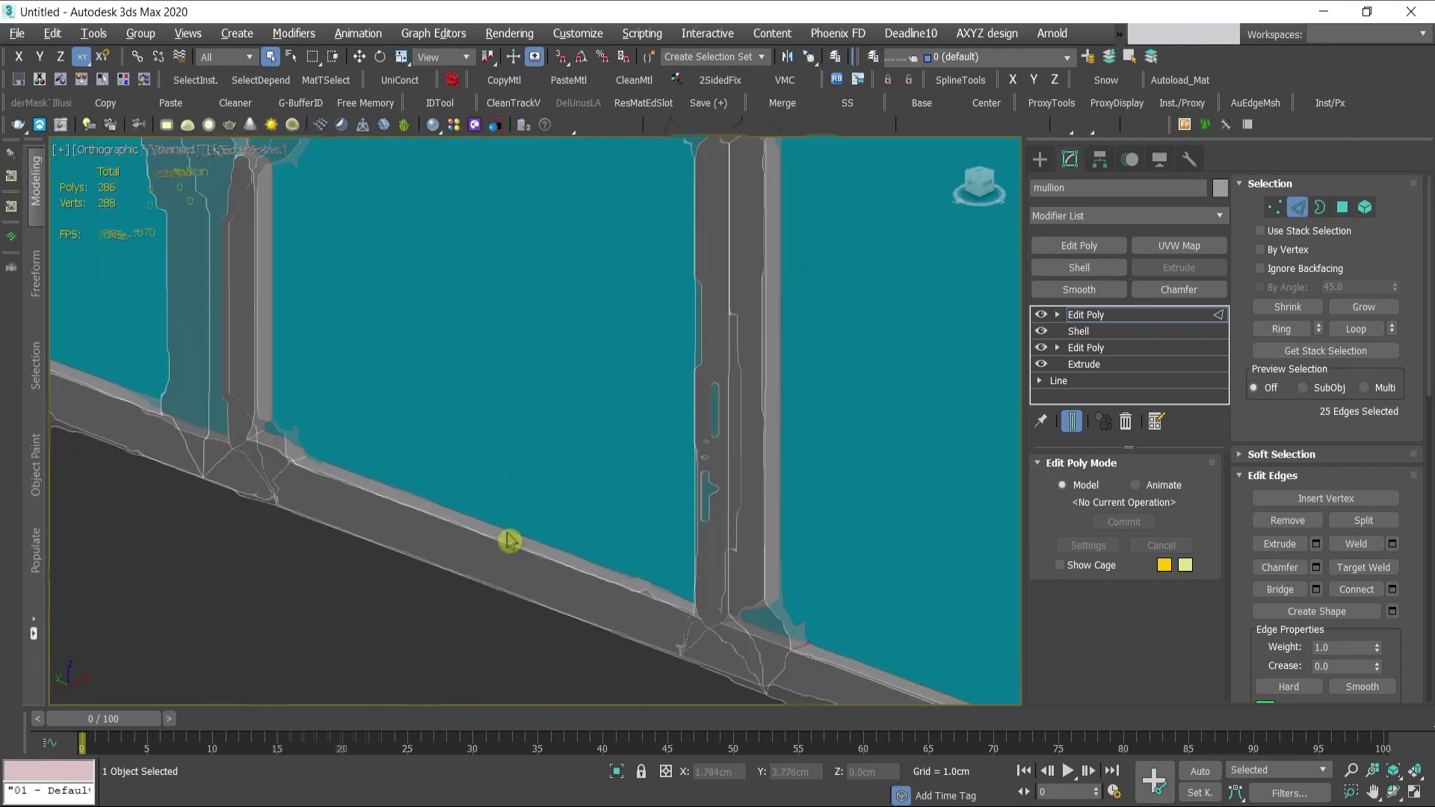
scroll(231, 411, "up", 3)
left_click(231, 410, "ctrl")
scroll(411, 589, "down", 4)
scroll(331, 338, "up", 5)
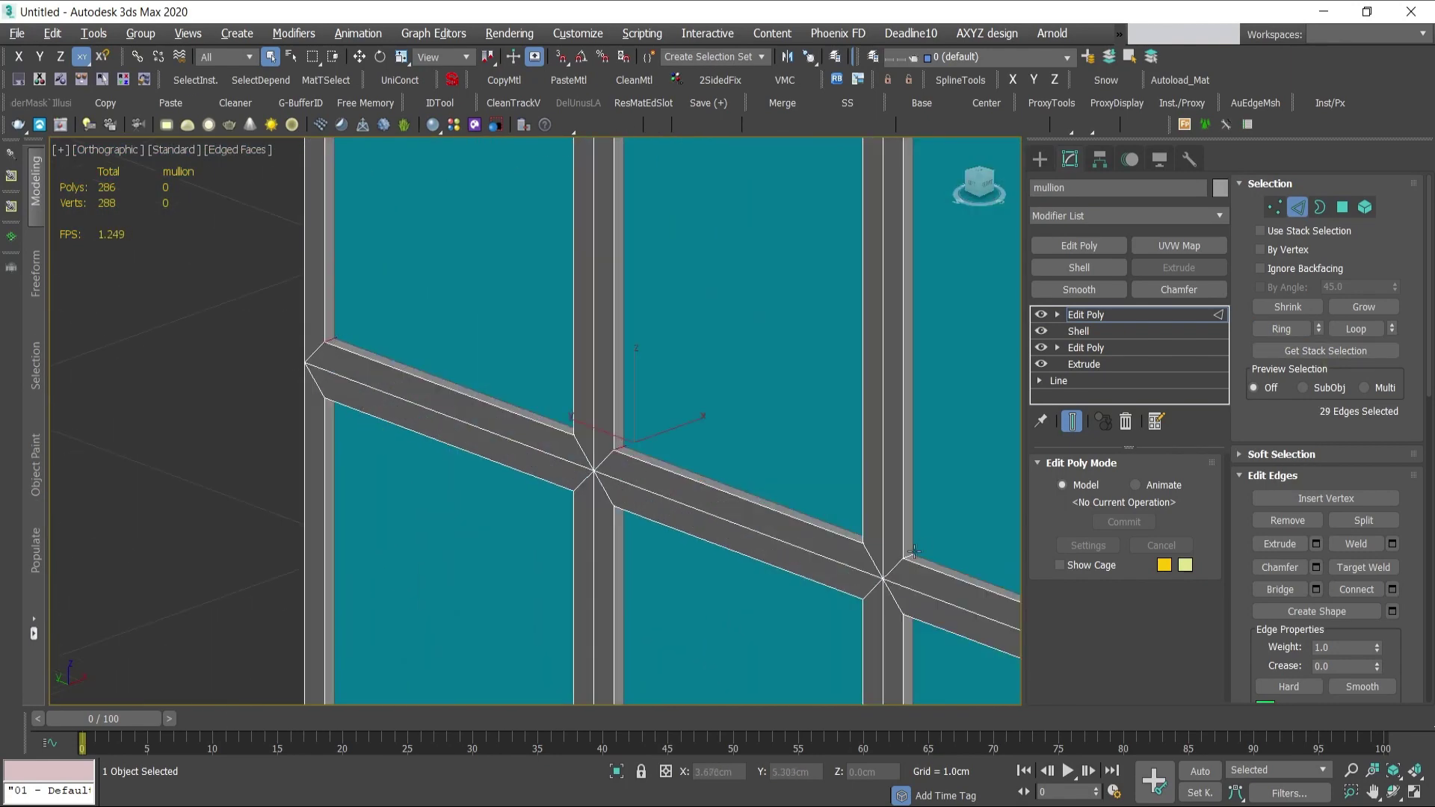
scroll(331, 338, "up", 3)
scroll(523, 448, "down", 2)
left_click(1282, 329)
- Add the remaining panel openings' depth edges, extend them to rings, and check the selection in wireframe
scroll(657, 520, "down", 2)
scroll(640, 458, "up", 3)
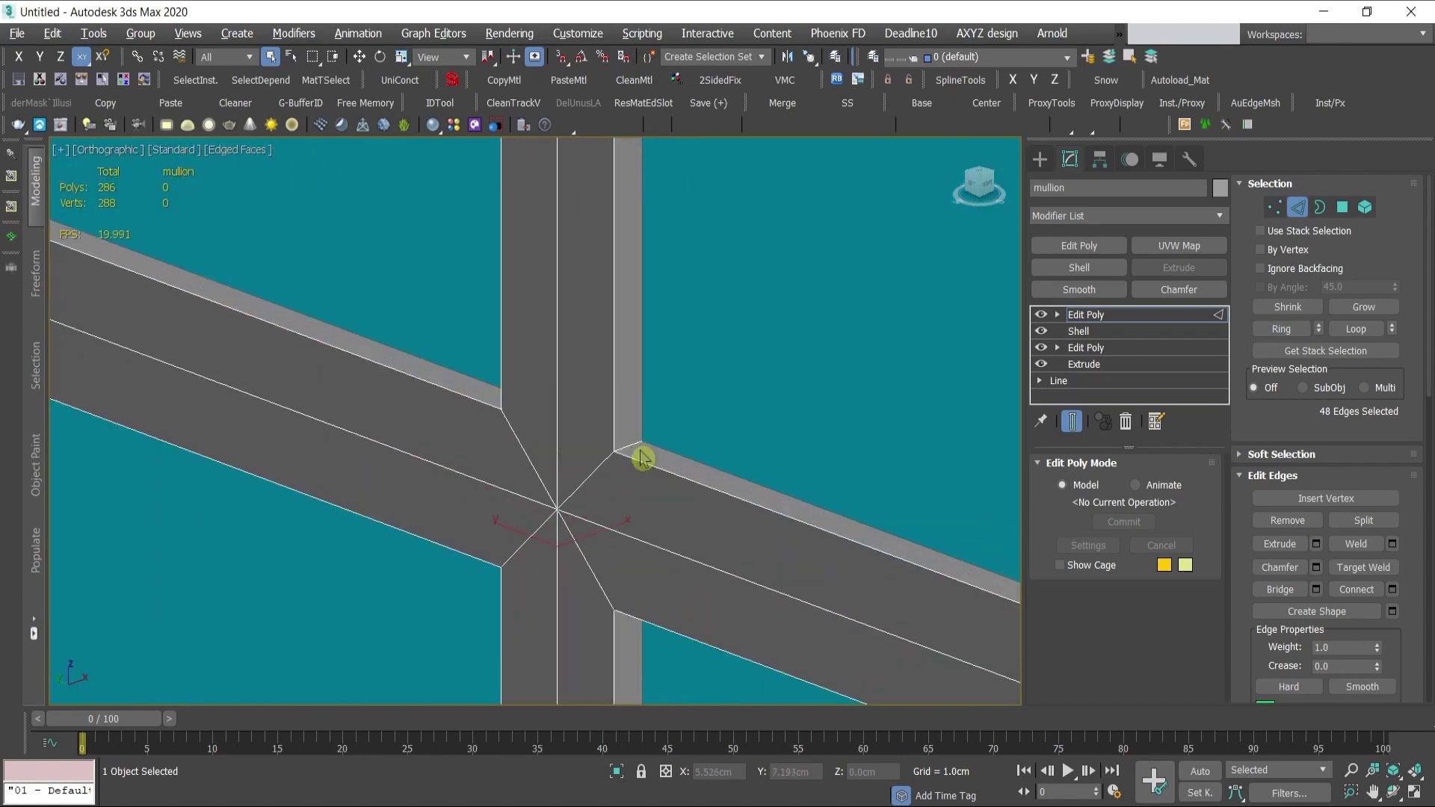
scroll(705, 417, "down", 5)
left_click(929, 487, "ctrl")
scroll(929, 486, "down", 3)
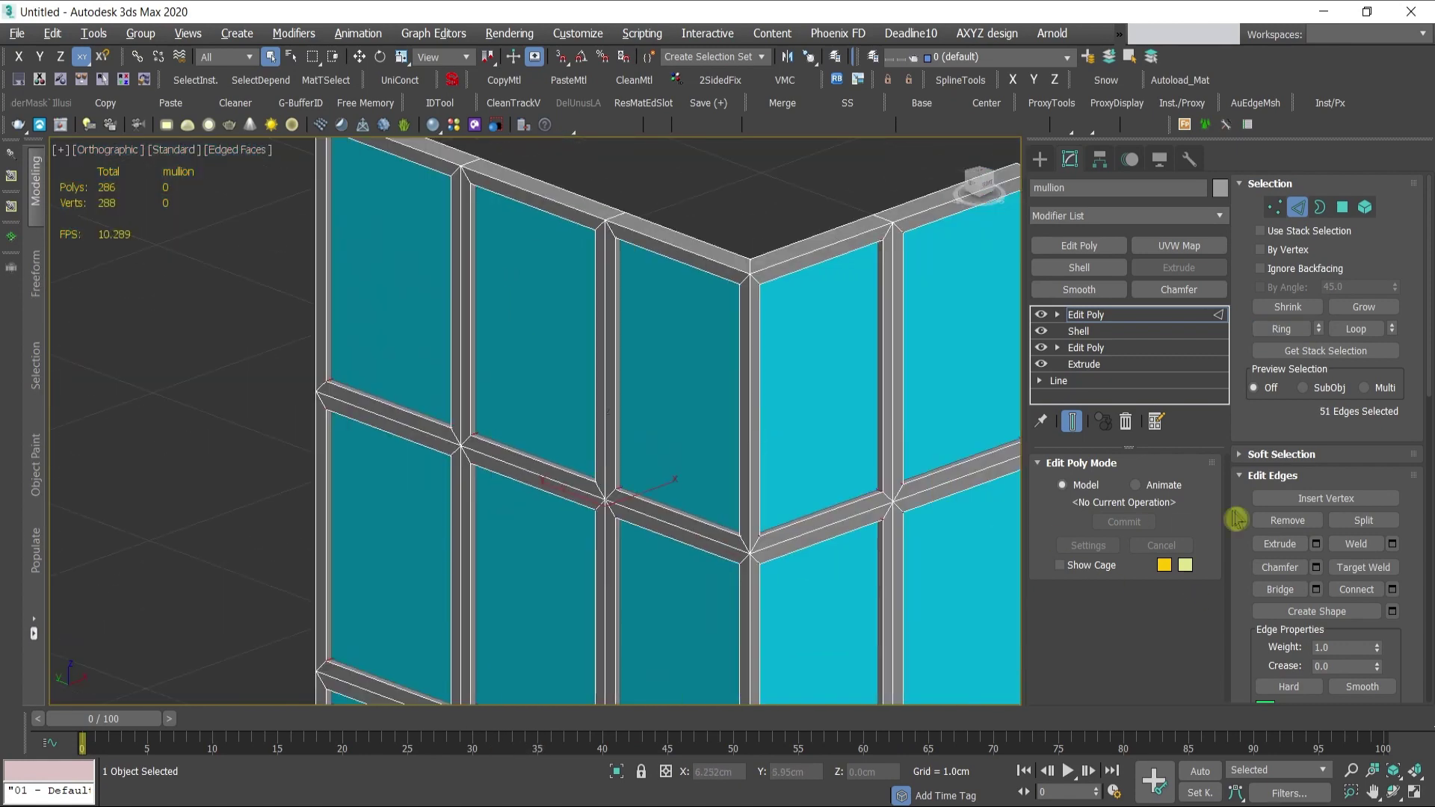
left_click(1281, 329)
key("F3")
scroll(662, 462, "up", 4)
key("F3")
scroll(945, 426, "down", 5)
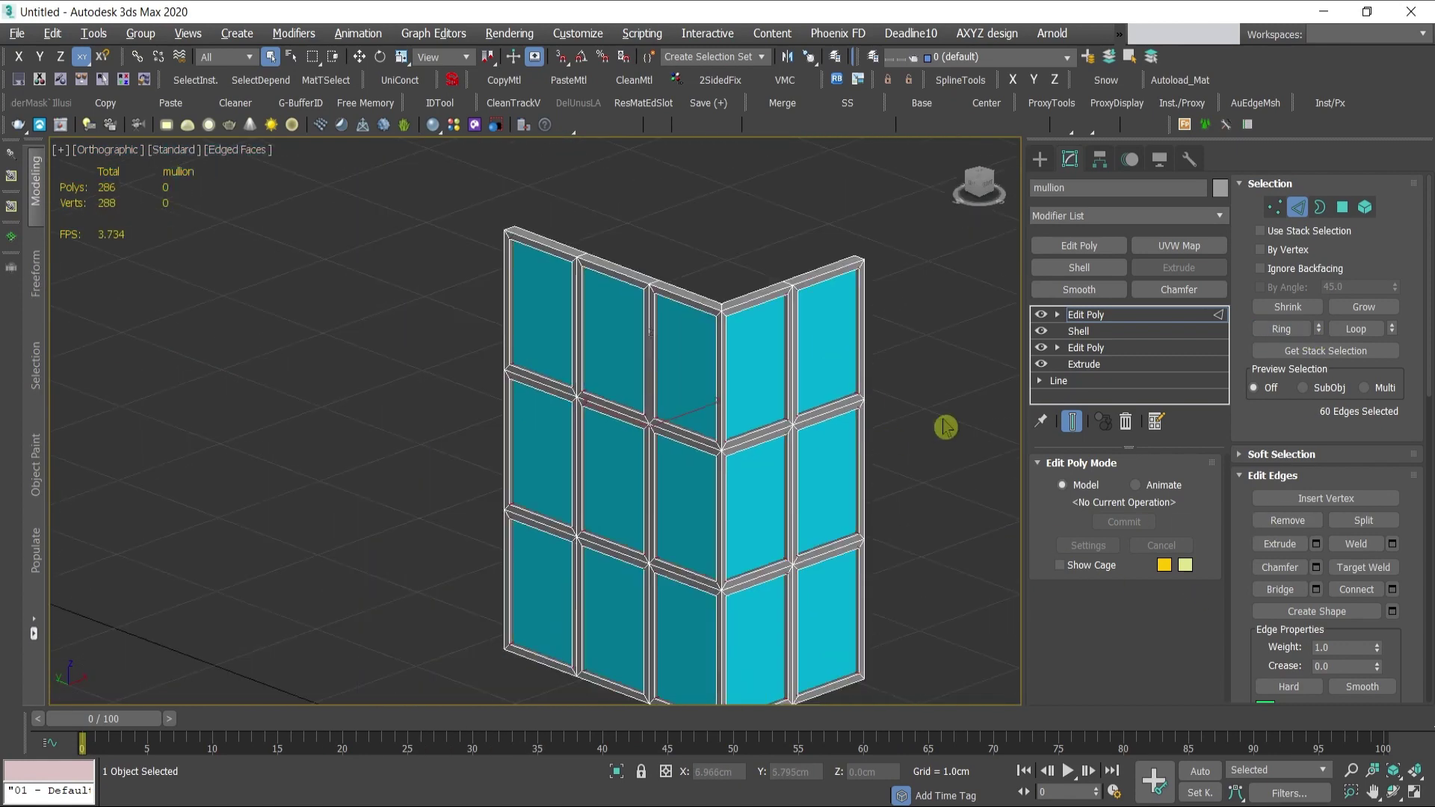
- Connect the selected depth edges around the panel openings with 2 segments, previewing the result in wireframe
scroll(801, 269, "up", 8)
scroll(784, 459, "down", 5)
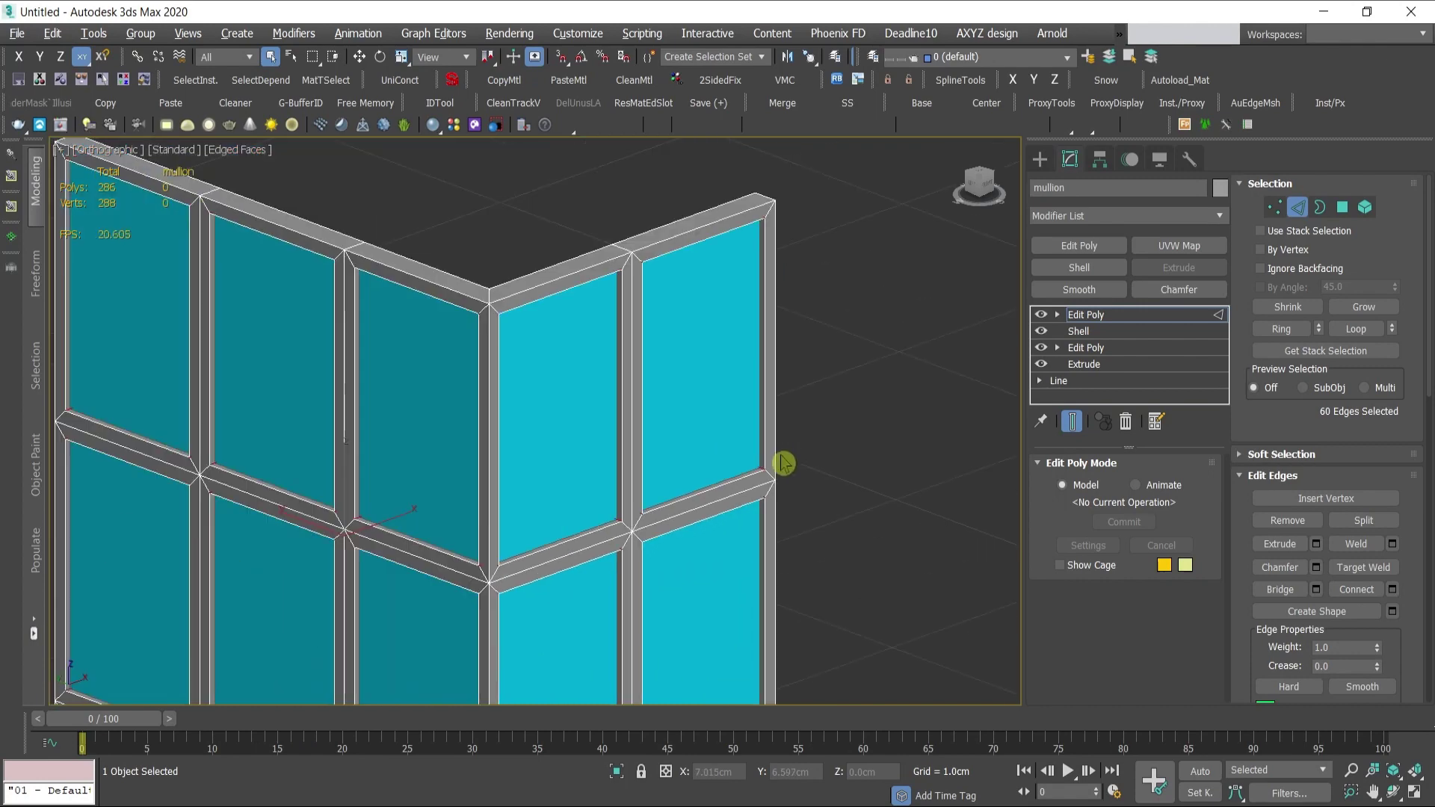
scroll(783, 471, "up", 7)
left_click(1393, 593)
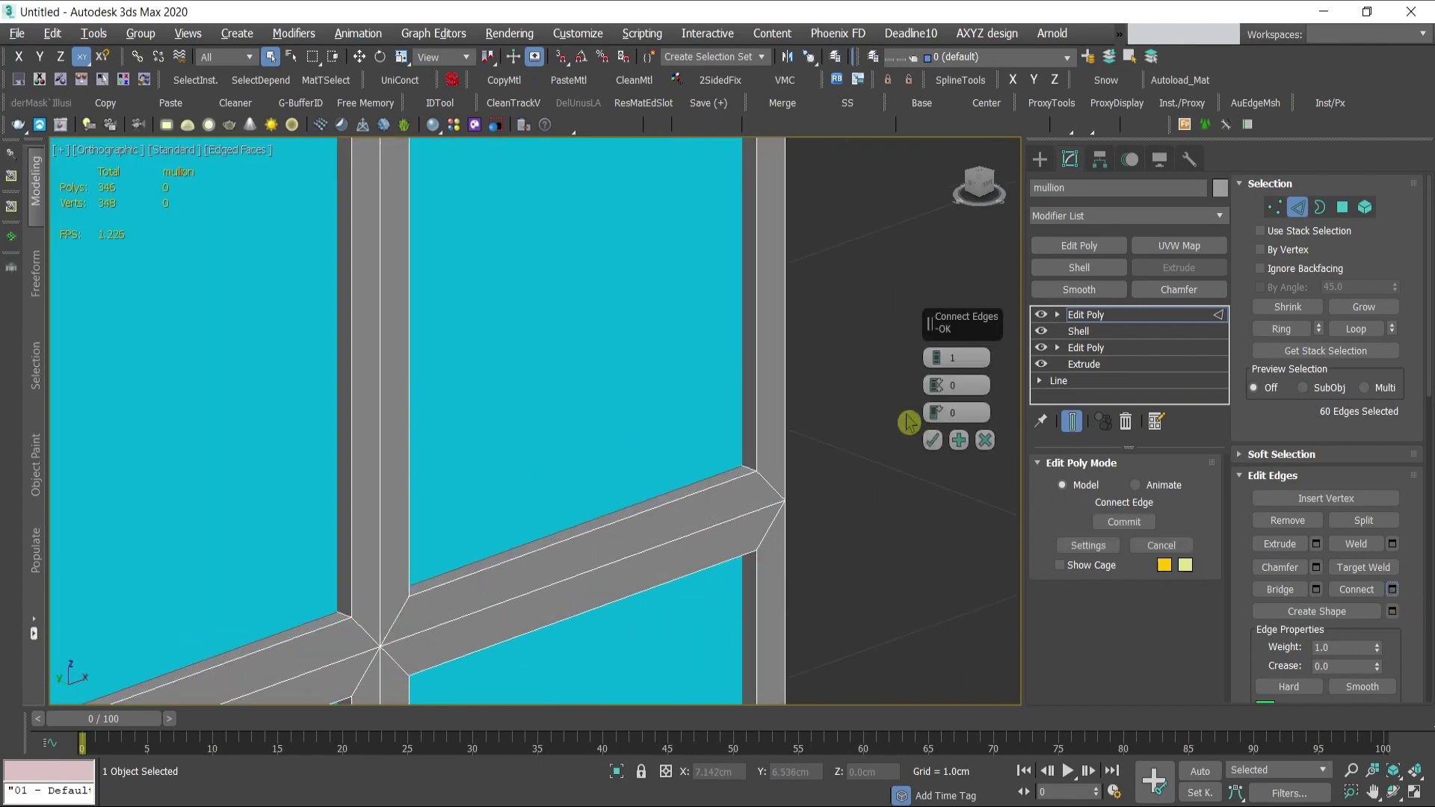
scroll(765, 458, "up", 4)
key("F3")
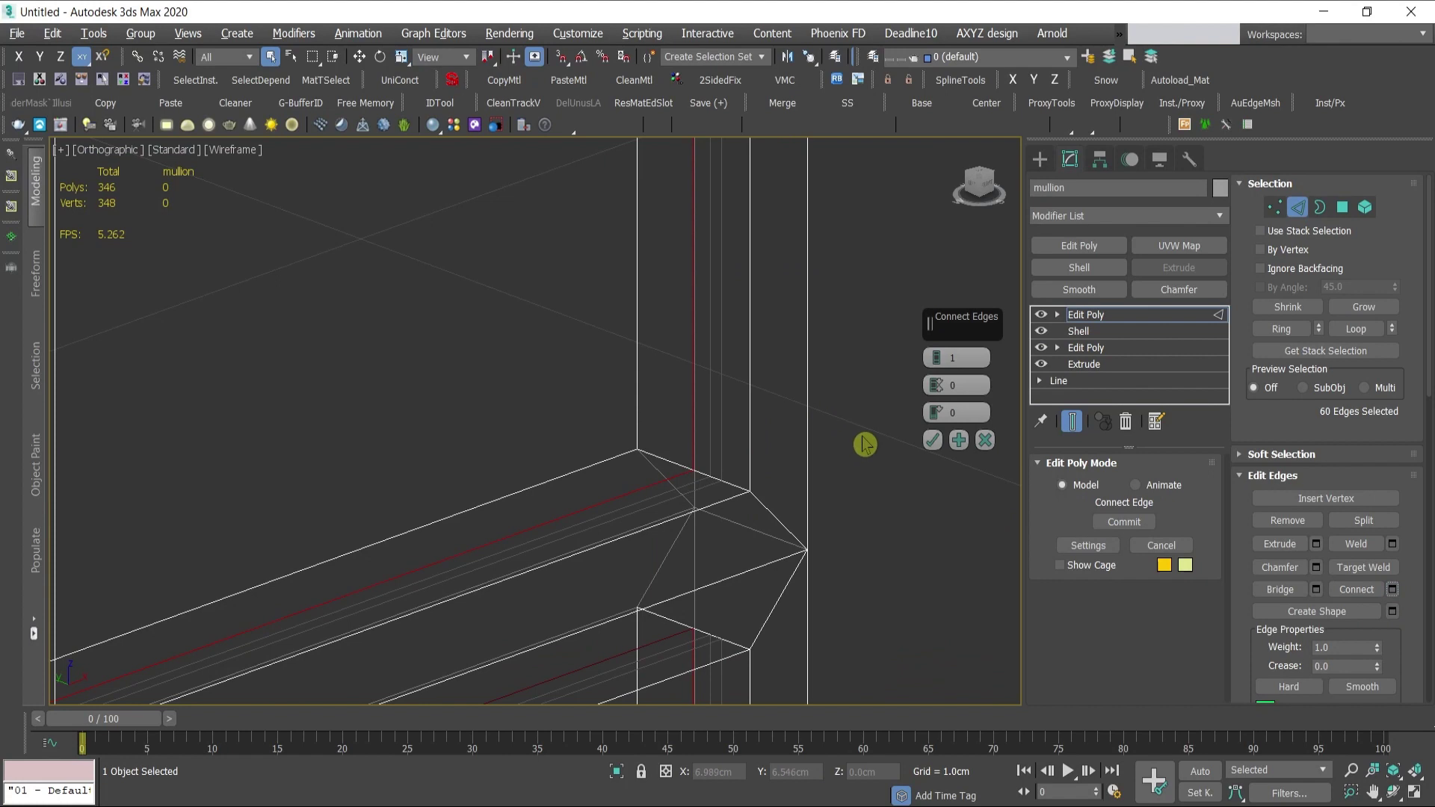
left_click(940, 358)
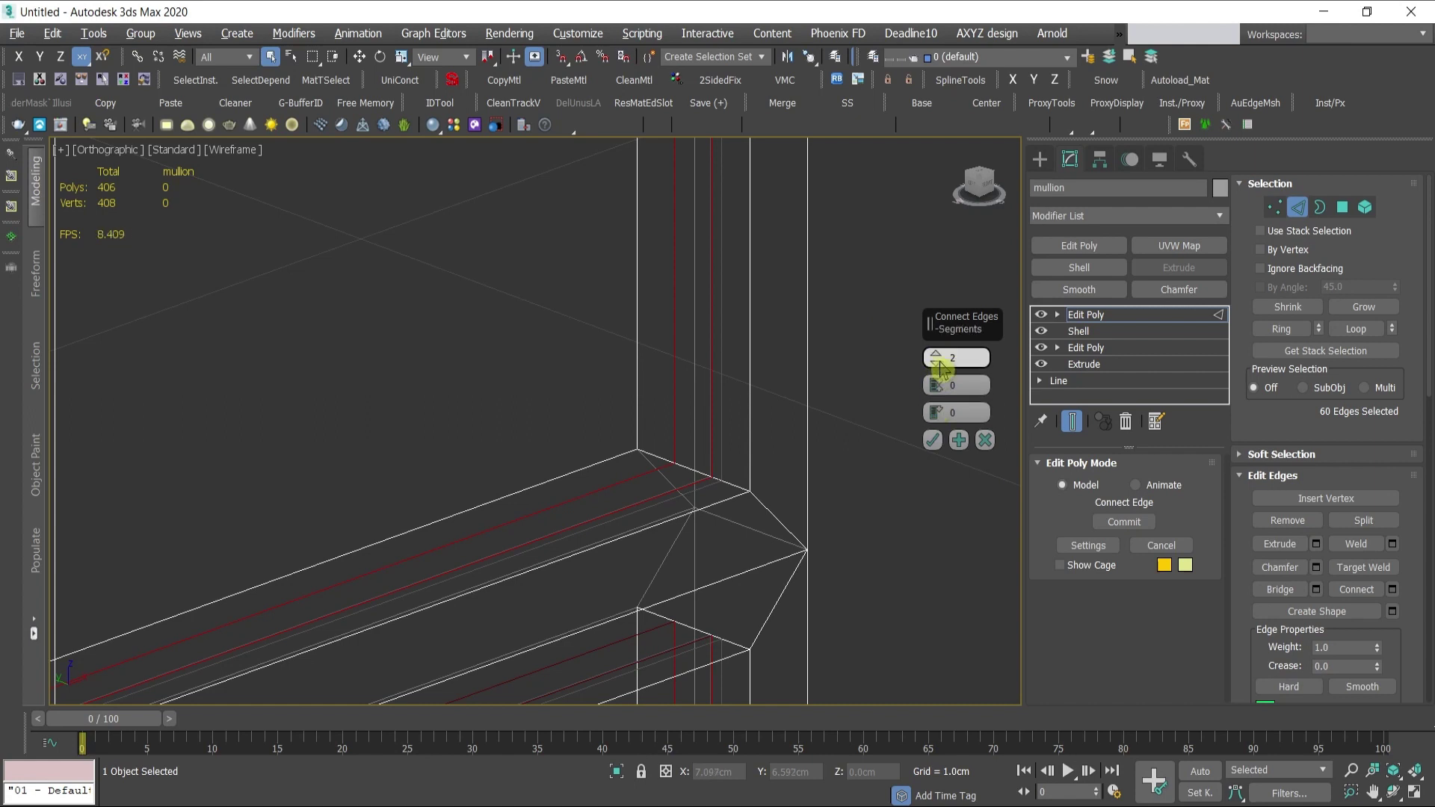
- Set the edge connection's pinch to -39 and slide to -135, and apply it around the panel openings
left_click_drag(935, 385, 956, 533)
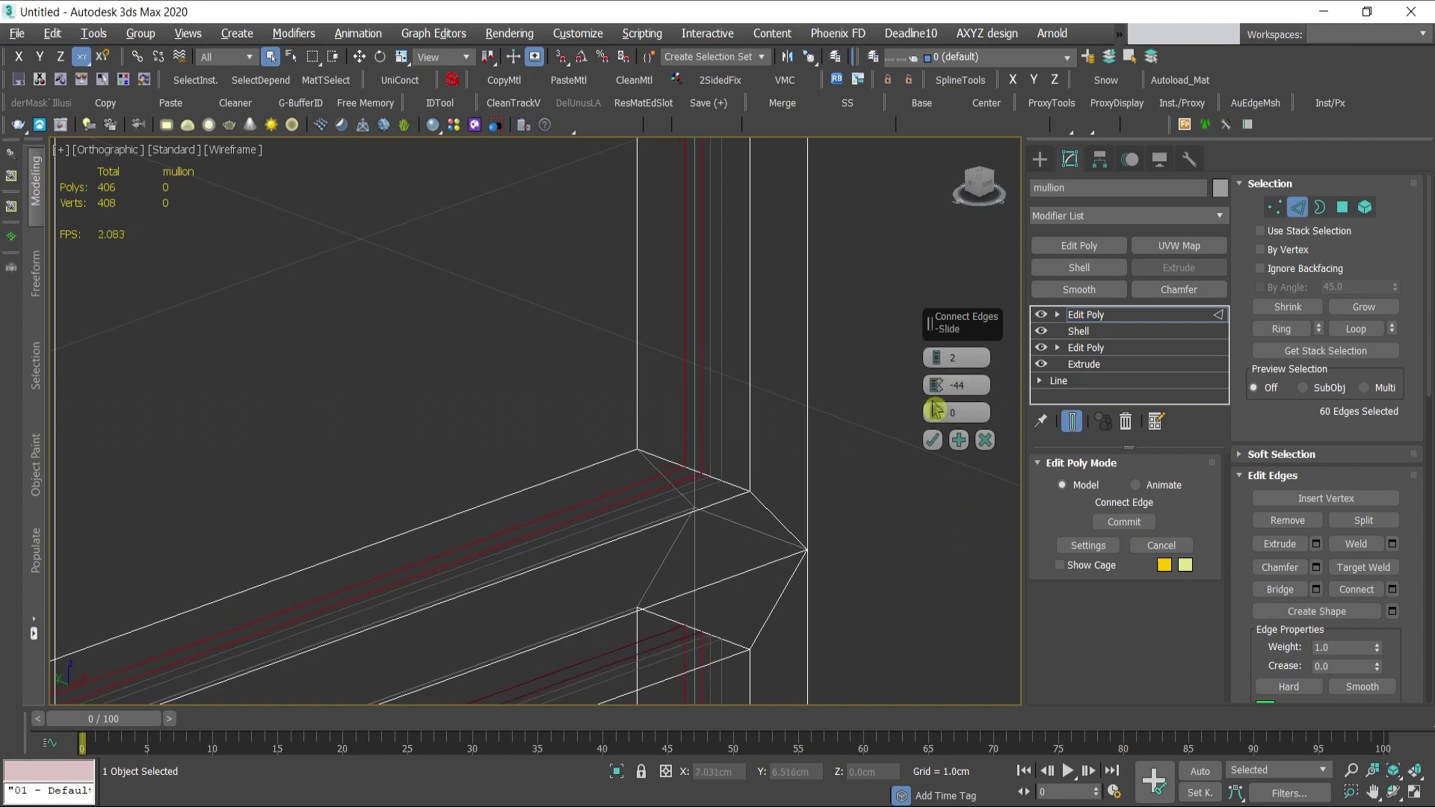
left_click(936, 413)
left_click_drag(936, 413, 942, 532)
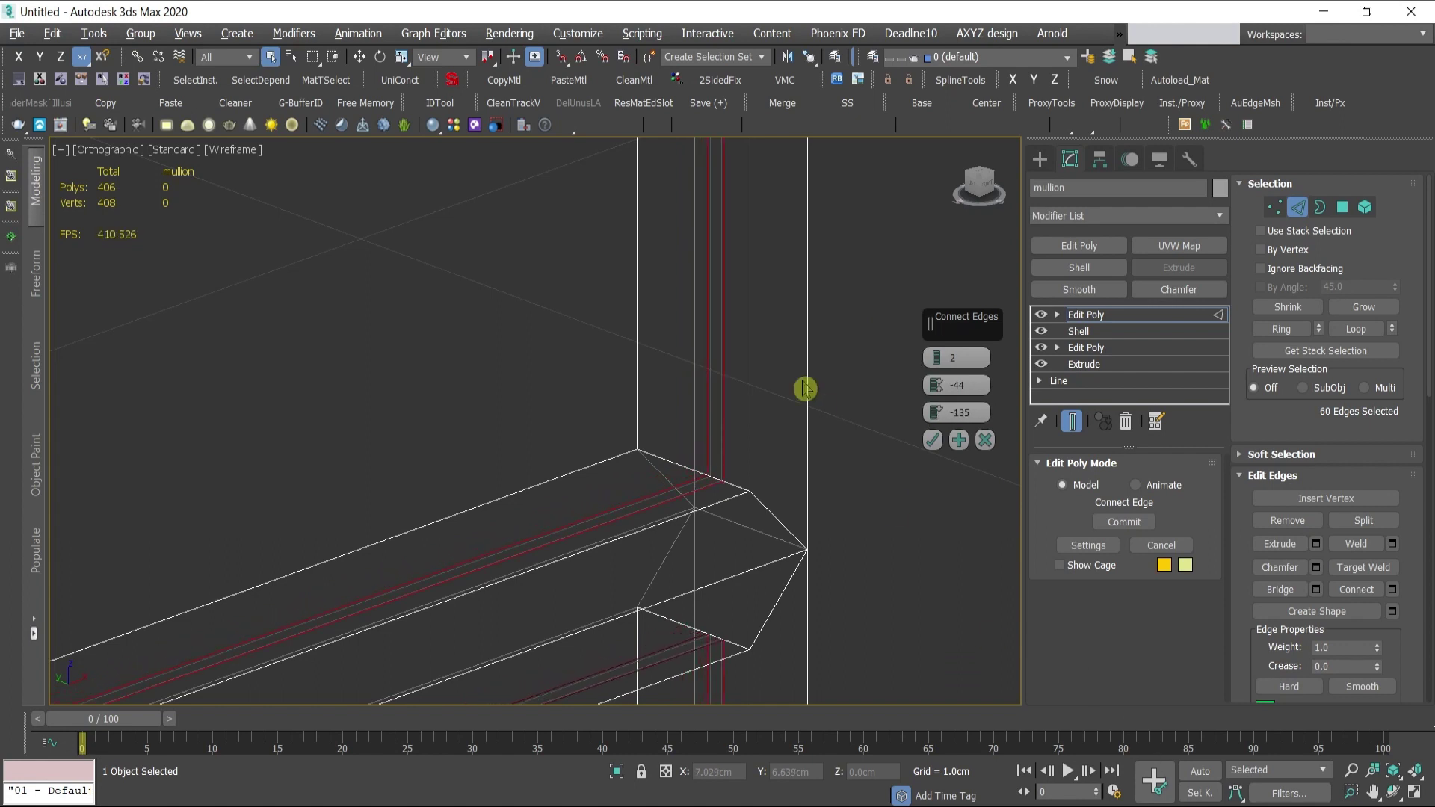
key("F3")
left_click_drag(936, 385, 934, 371)
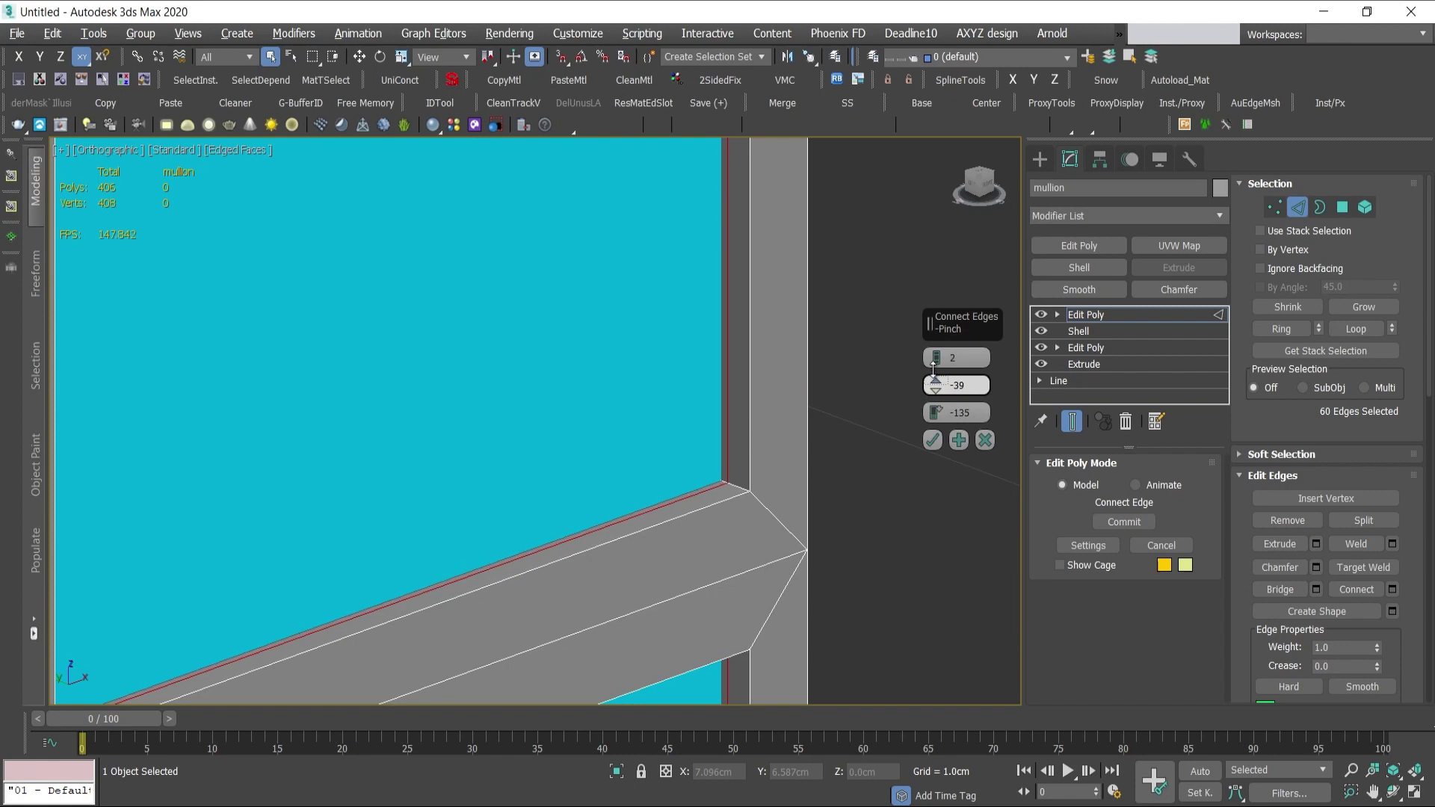
left_click(932, 441)
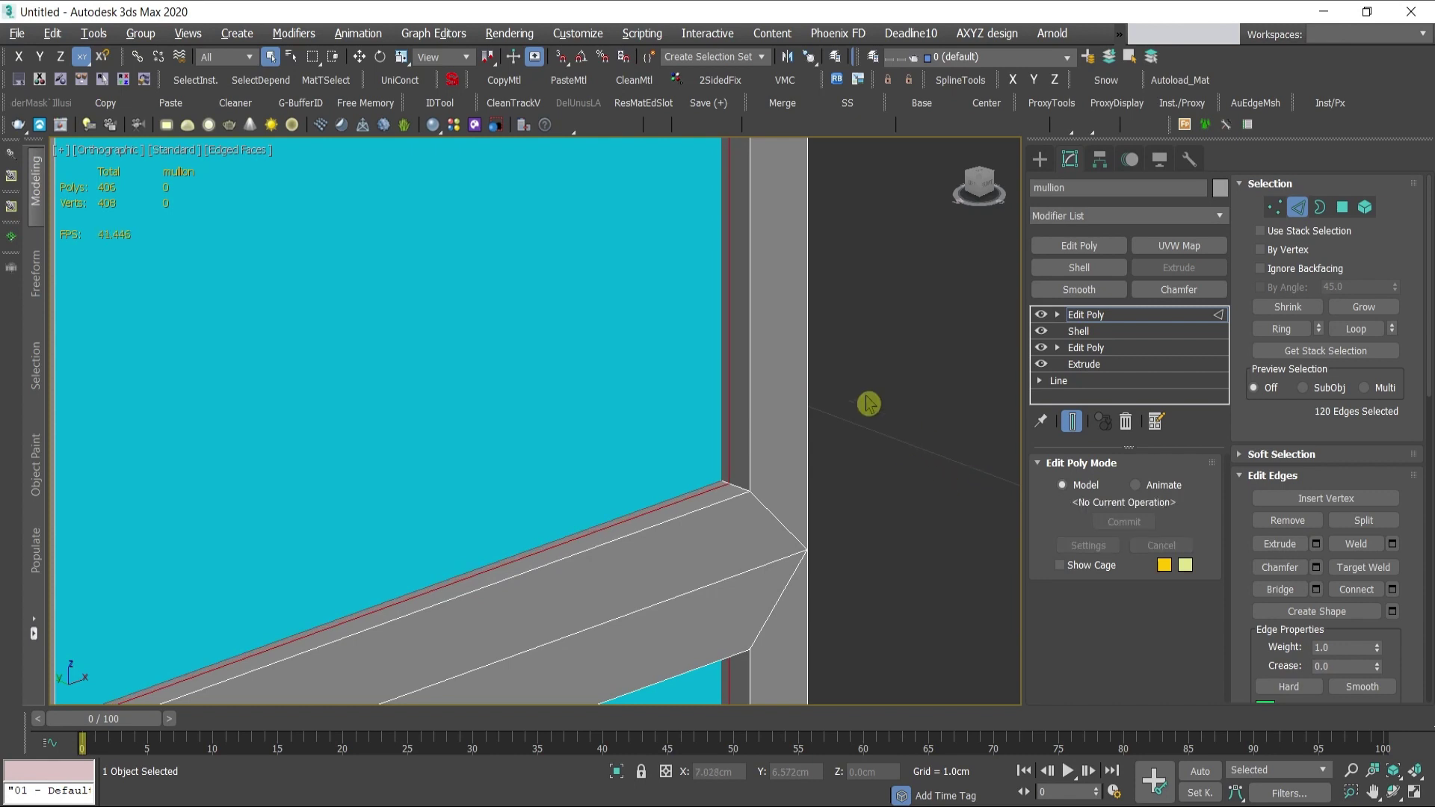
- Convert the new edges to a polygon selection, display the selected faces shaded, and check them in wireframe
scroll(859, 376, "down", 2)
scroll(821, 475, "down", 2)
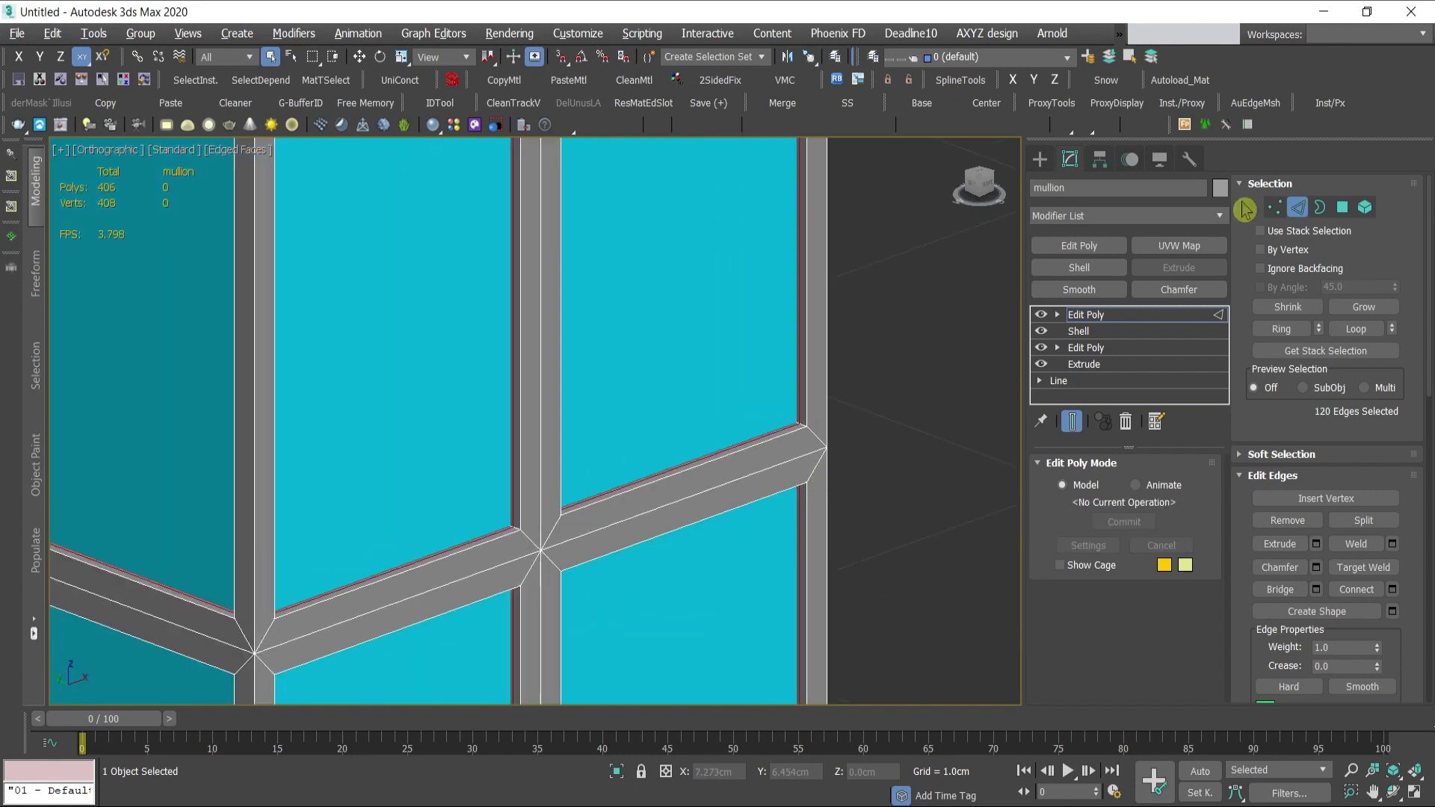
left_click(1343, 210)
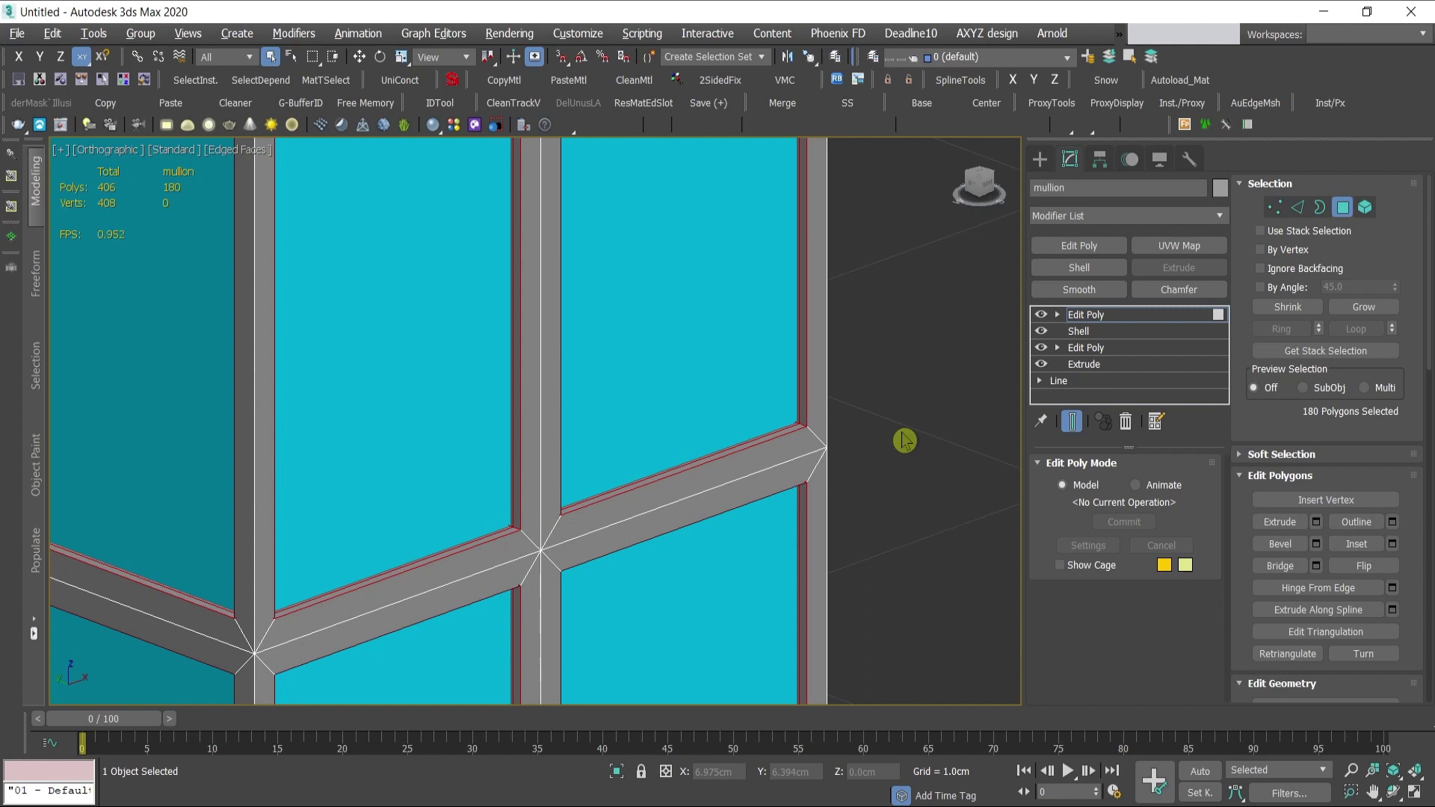
key("F2")
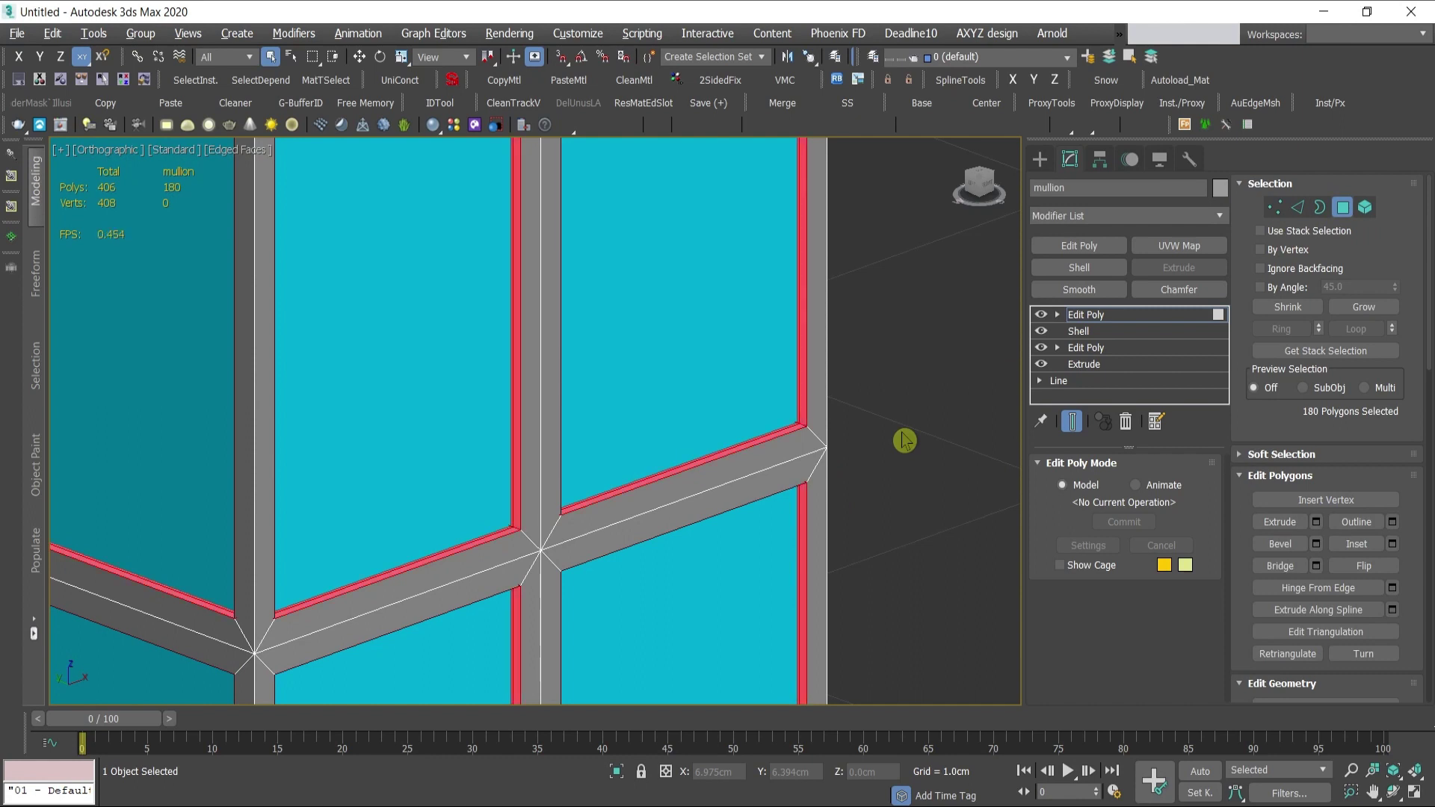
key("F2")
key("F2")
scroll(794, 431, "up", 2)
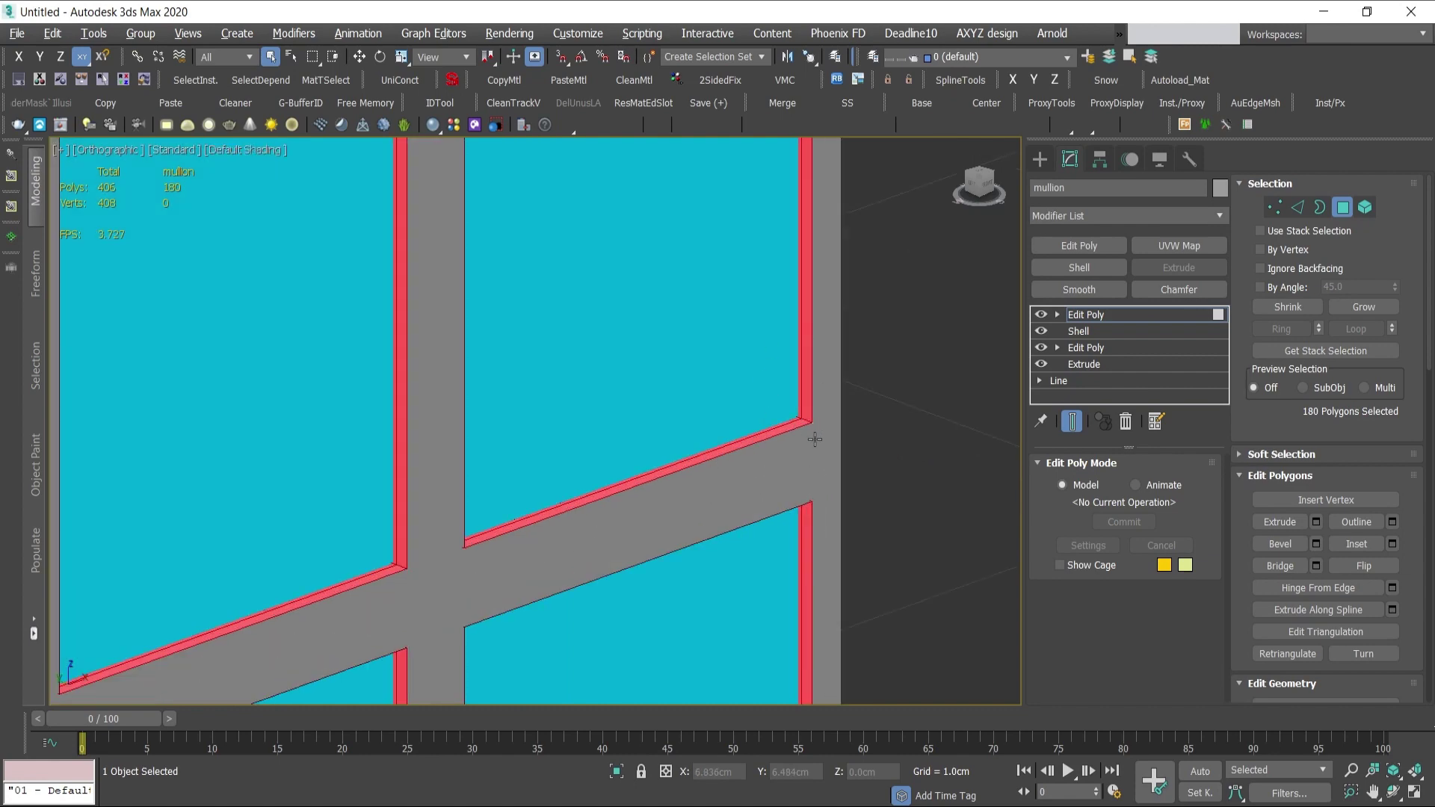
key("F3")
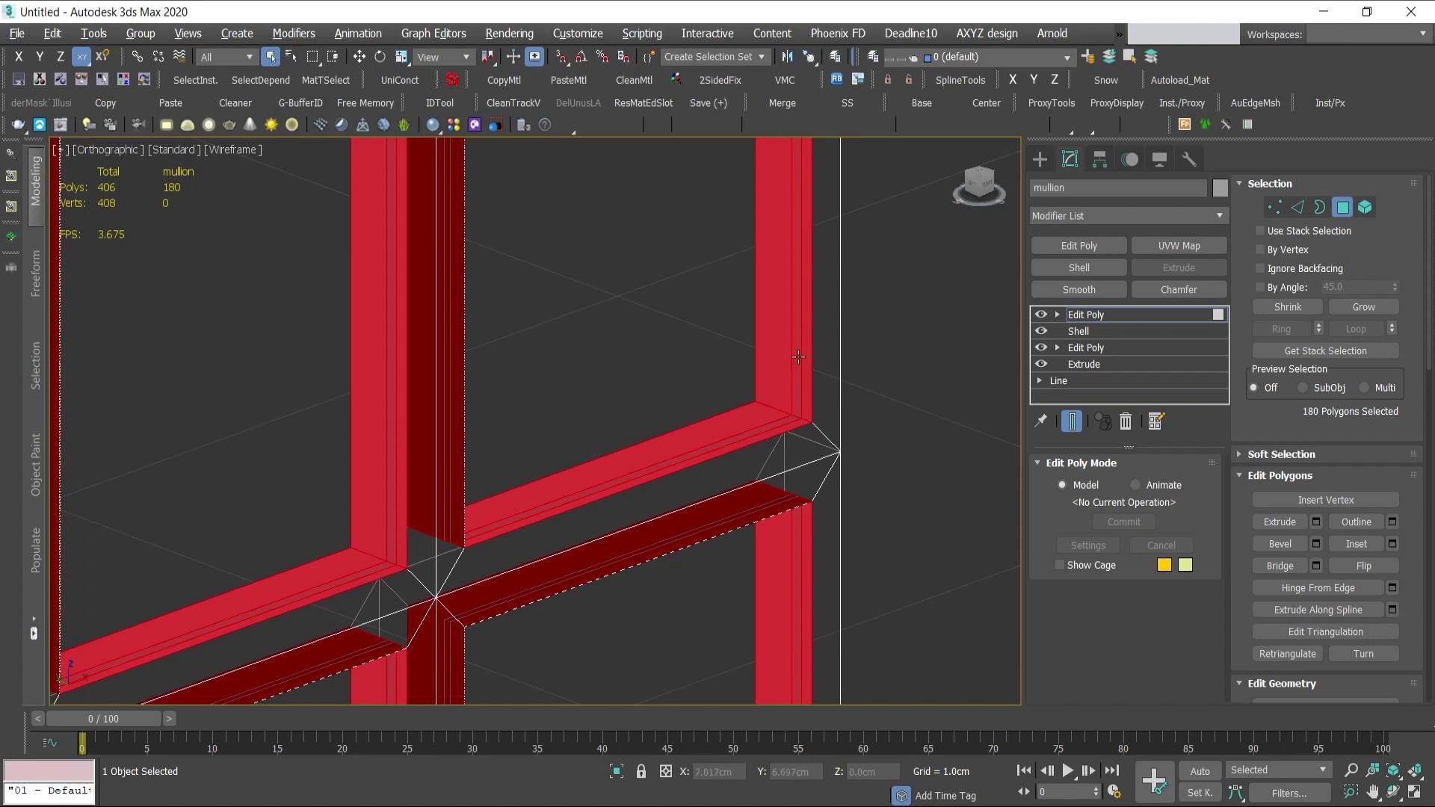
key("F3")
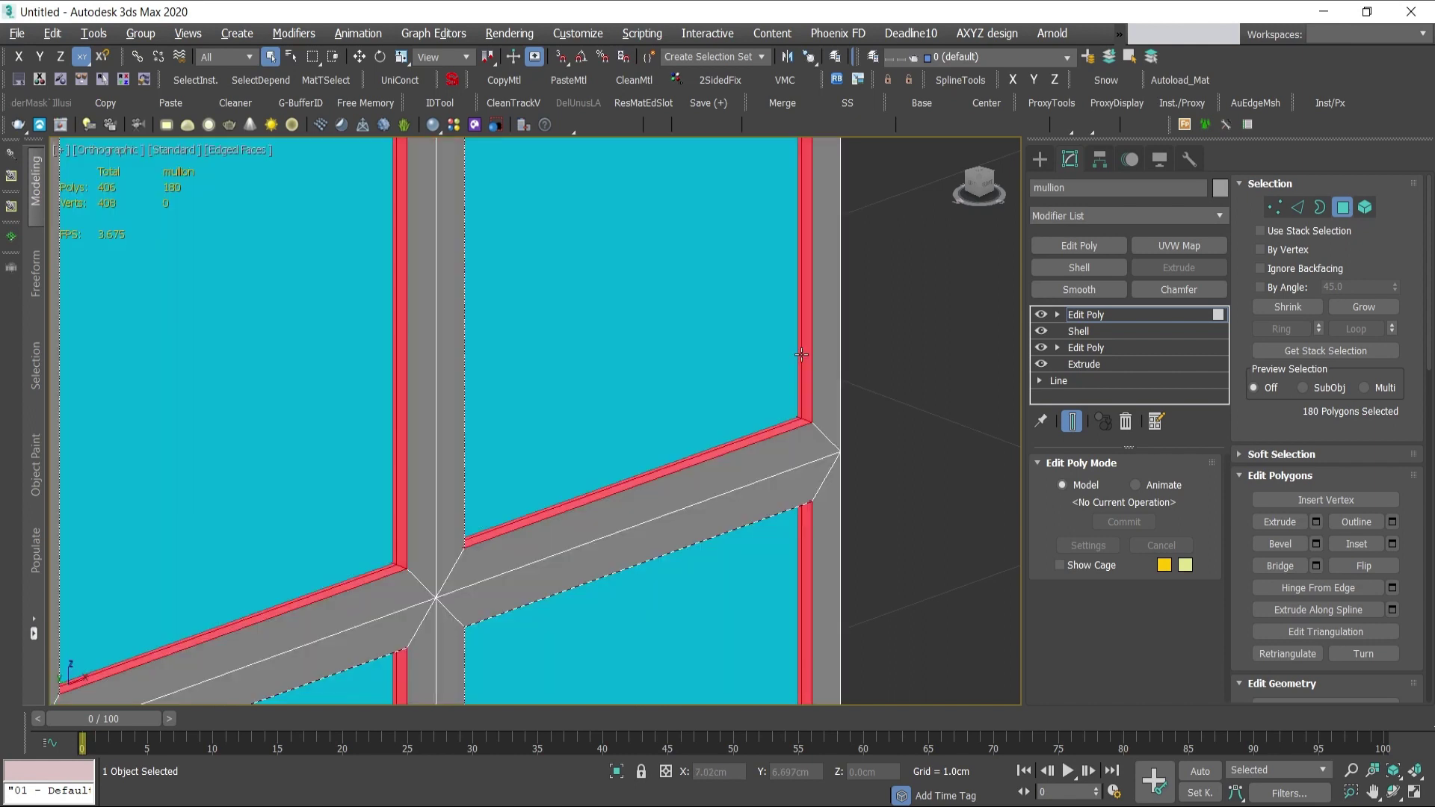
- Shrink the polygon selection to the narrow strips between the new edge loops and check them in wireframe
left_click(1304, 309)
scroll(939, 391, "down", 6)
scroll(932, 403, "up", 6)
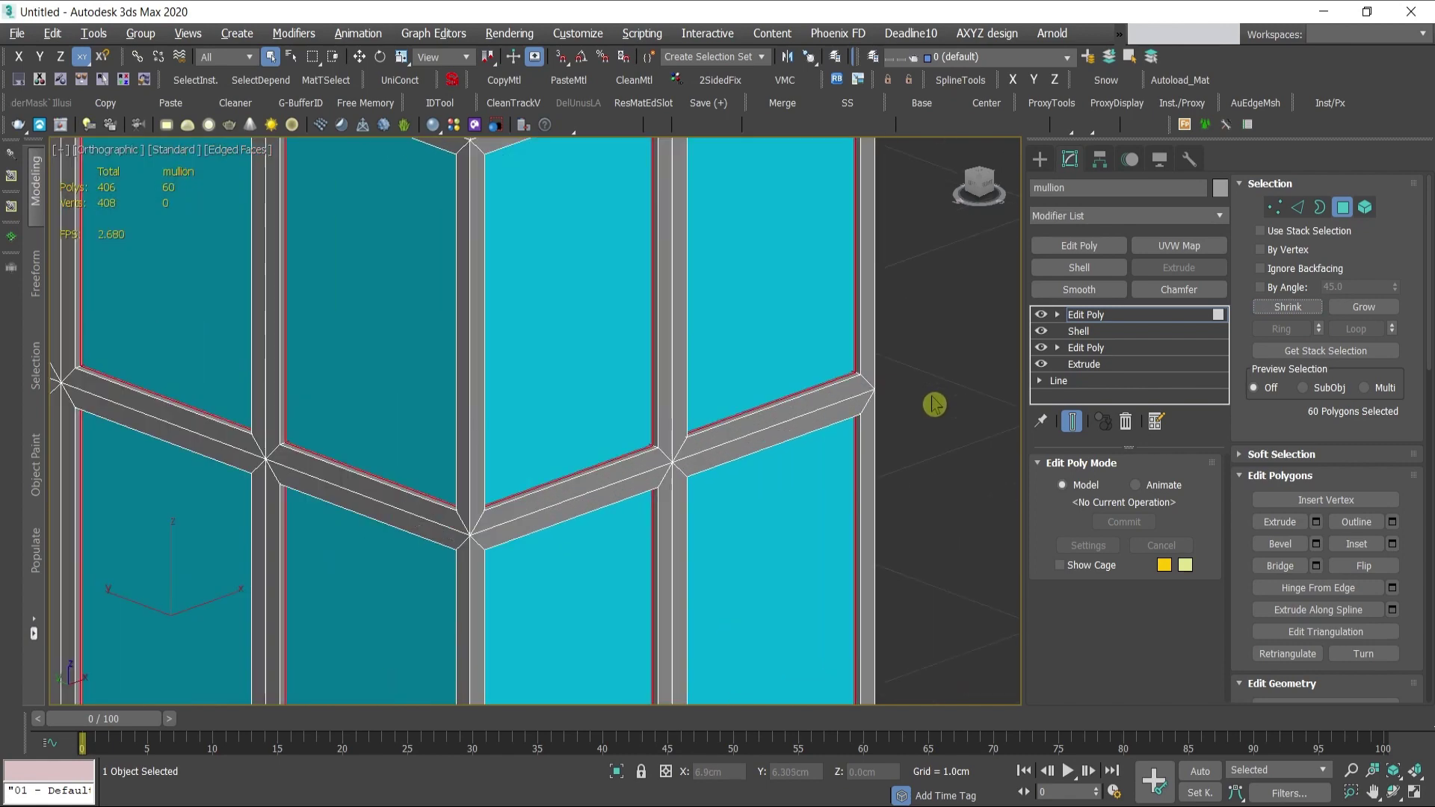
scroll(935, 404, "up", 5)
scroll(827, 433, "down", 2)
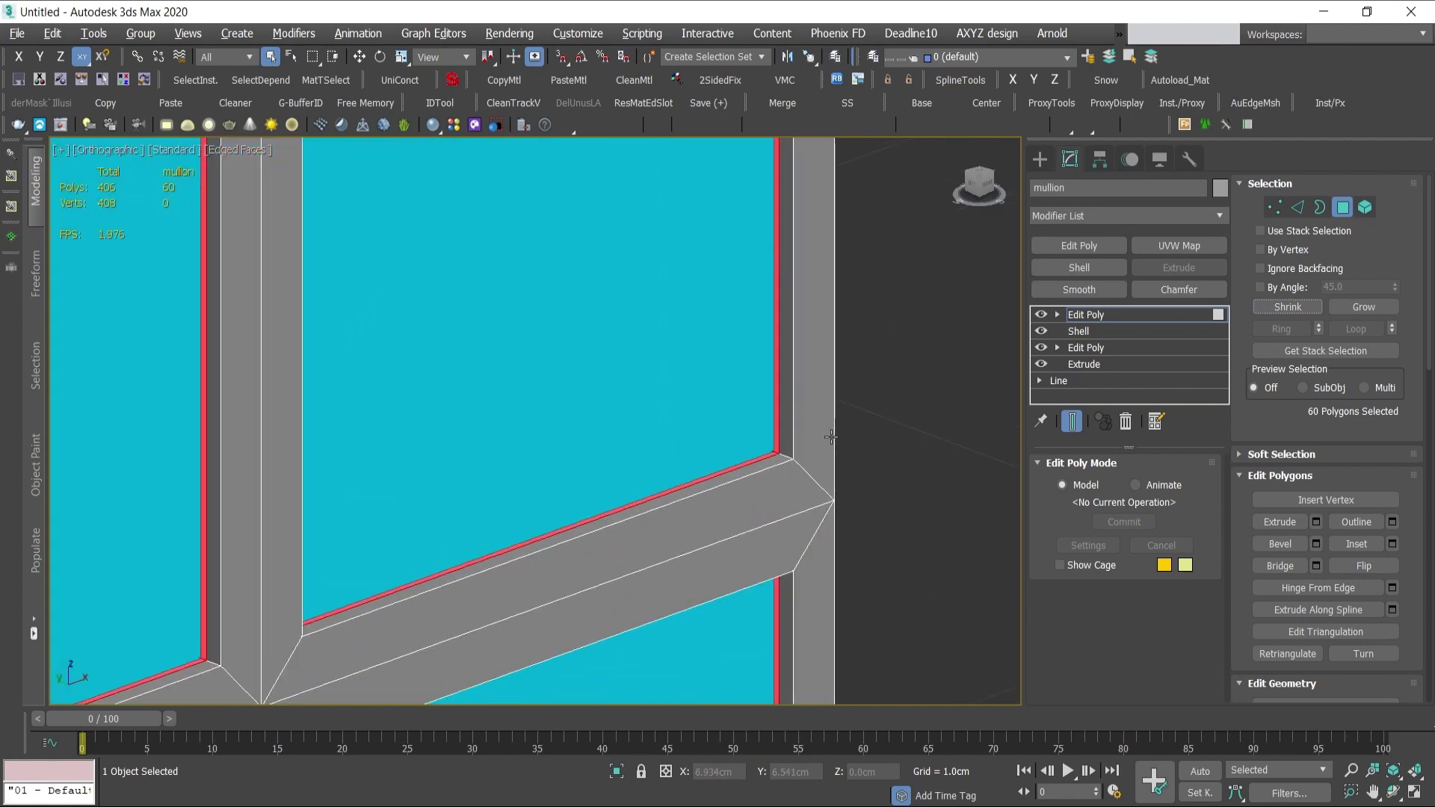
key("F3")
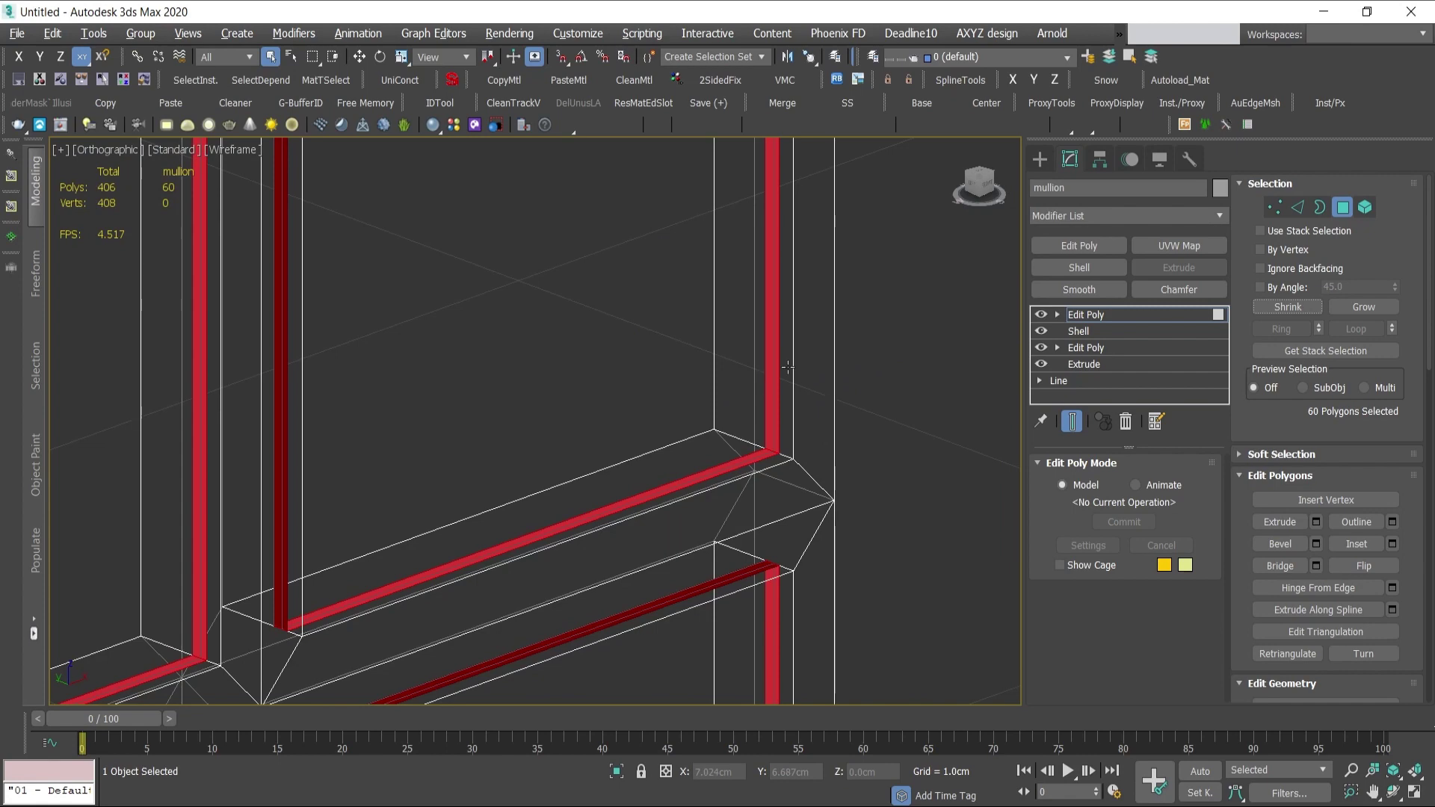
key("F3")
scroll(815, 381, "down", 3)
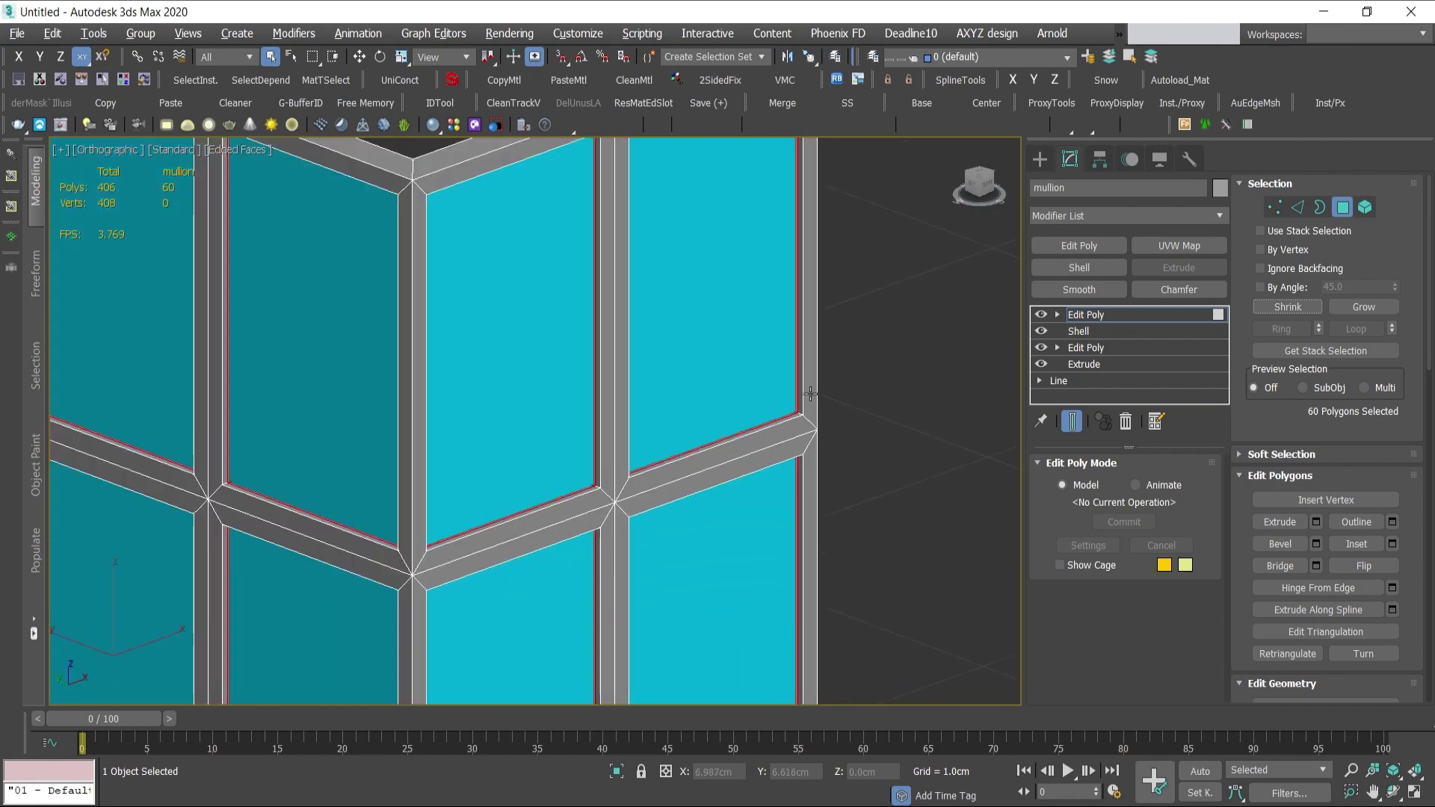
scroll(812, 395, "up", 3)
- Assign material ID 2 to the selected strip polygons and return the mullion to object level
scroll(1232, 499, "down", 10)
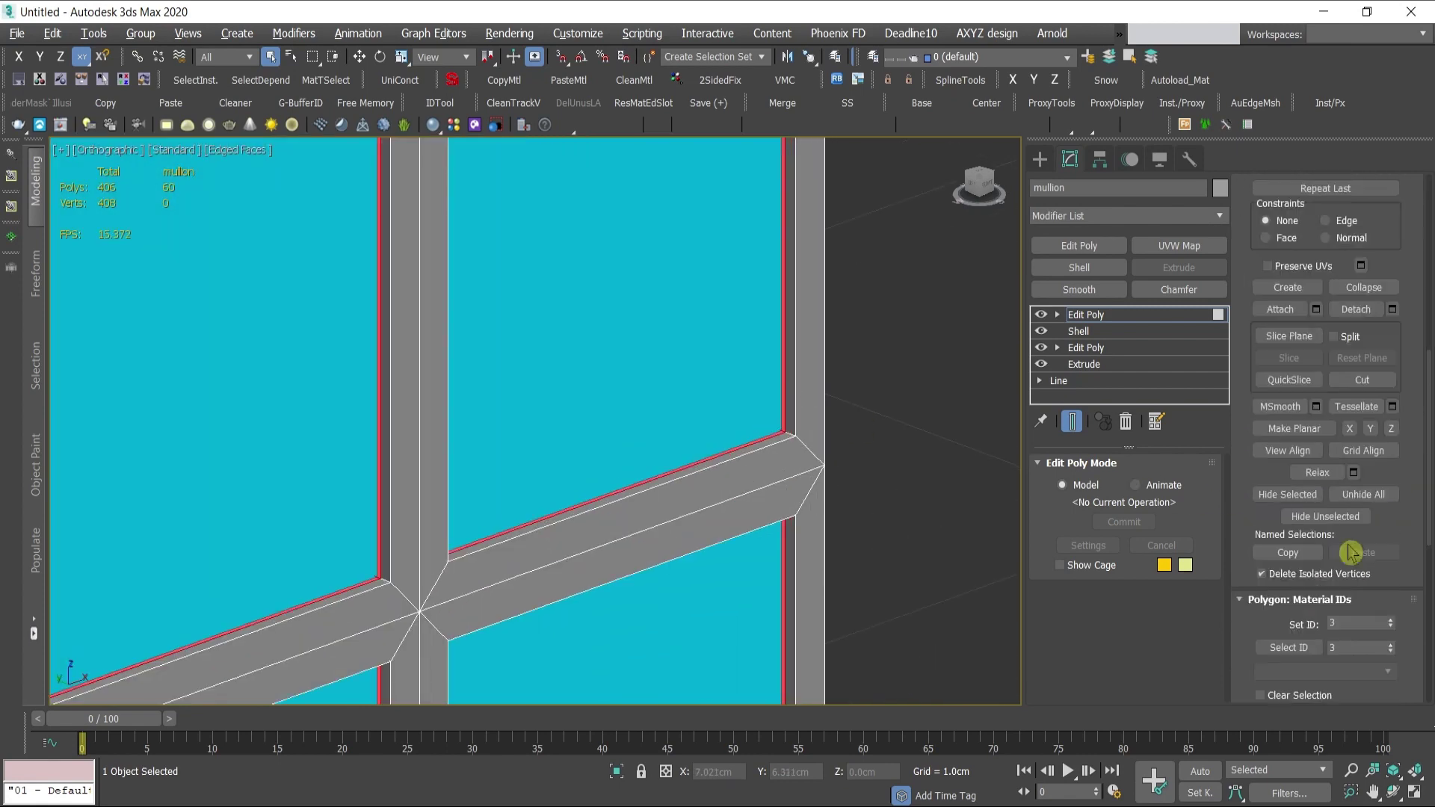
left_click(1331, 555)
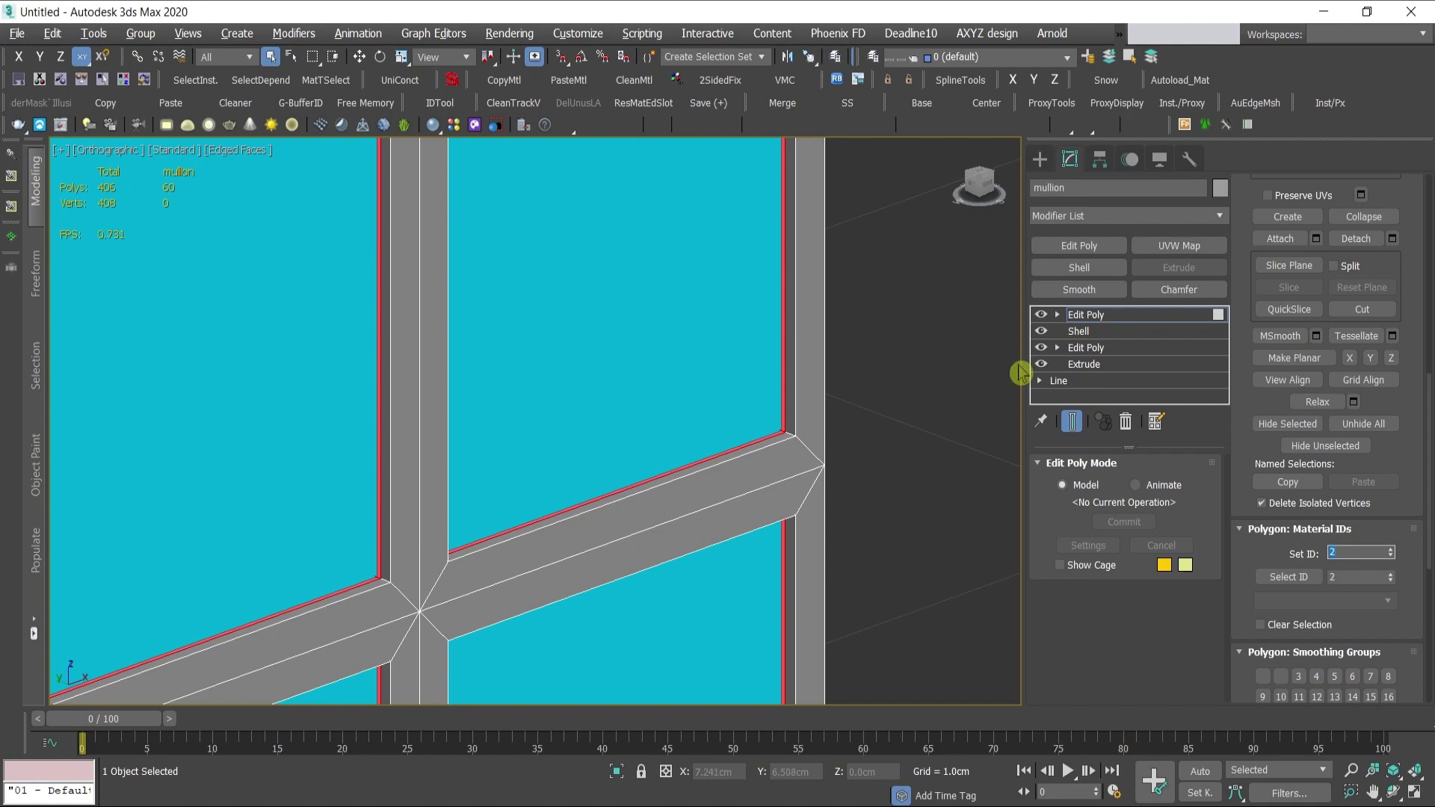
middle_click_drag(917, 422, 879, 441)
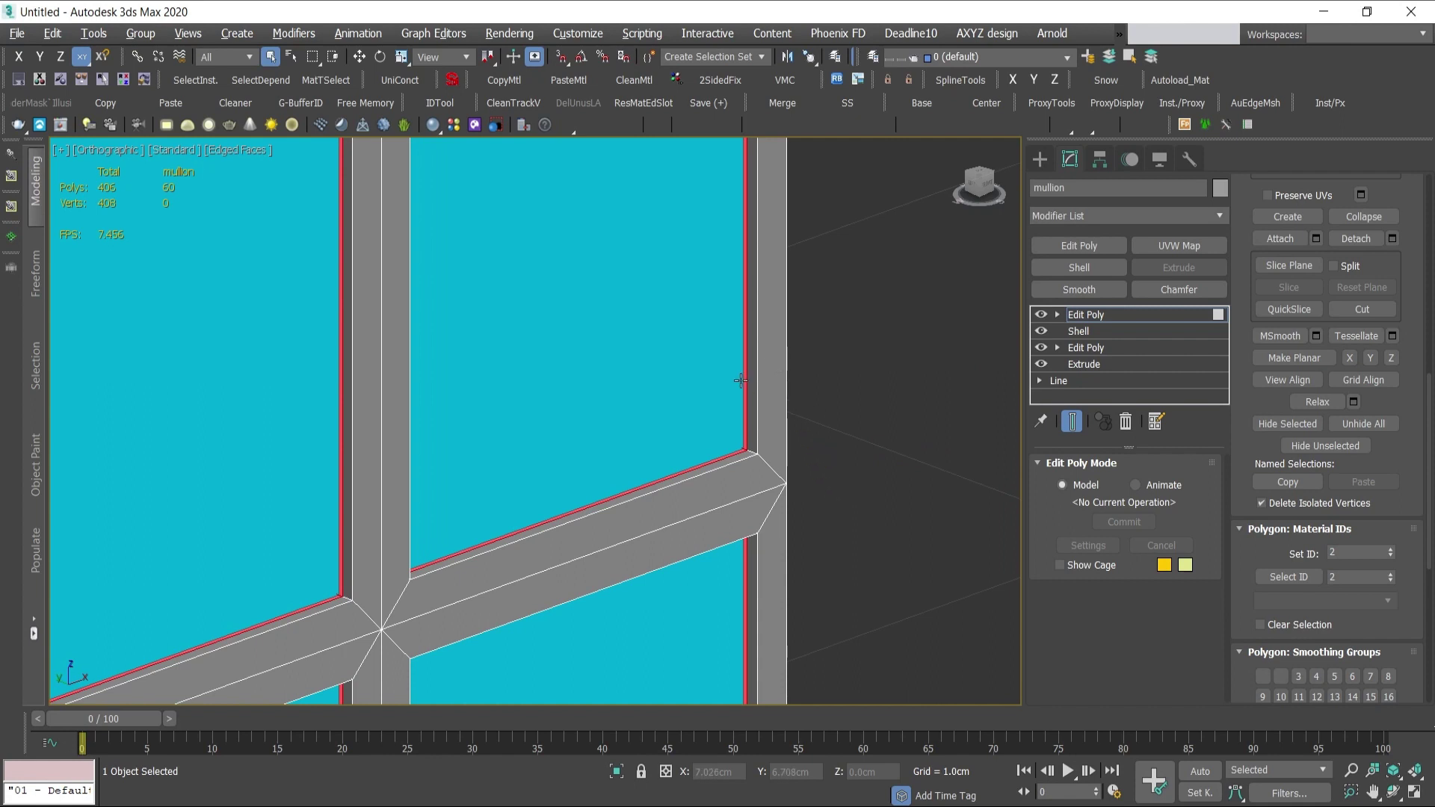
left_click(1093, 314)
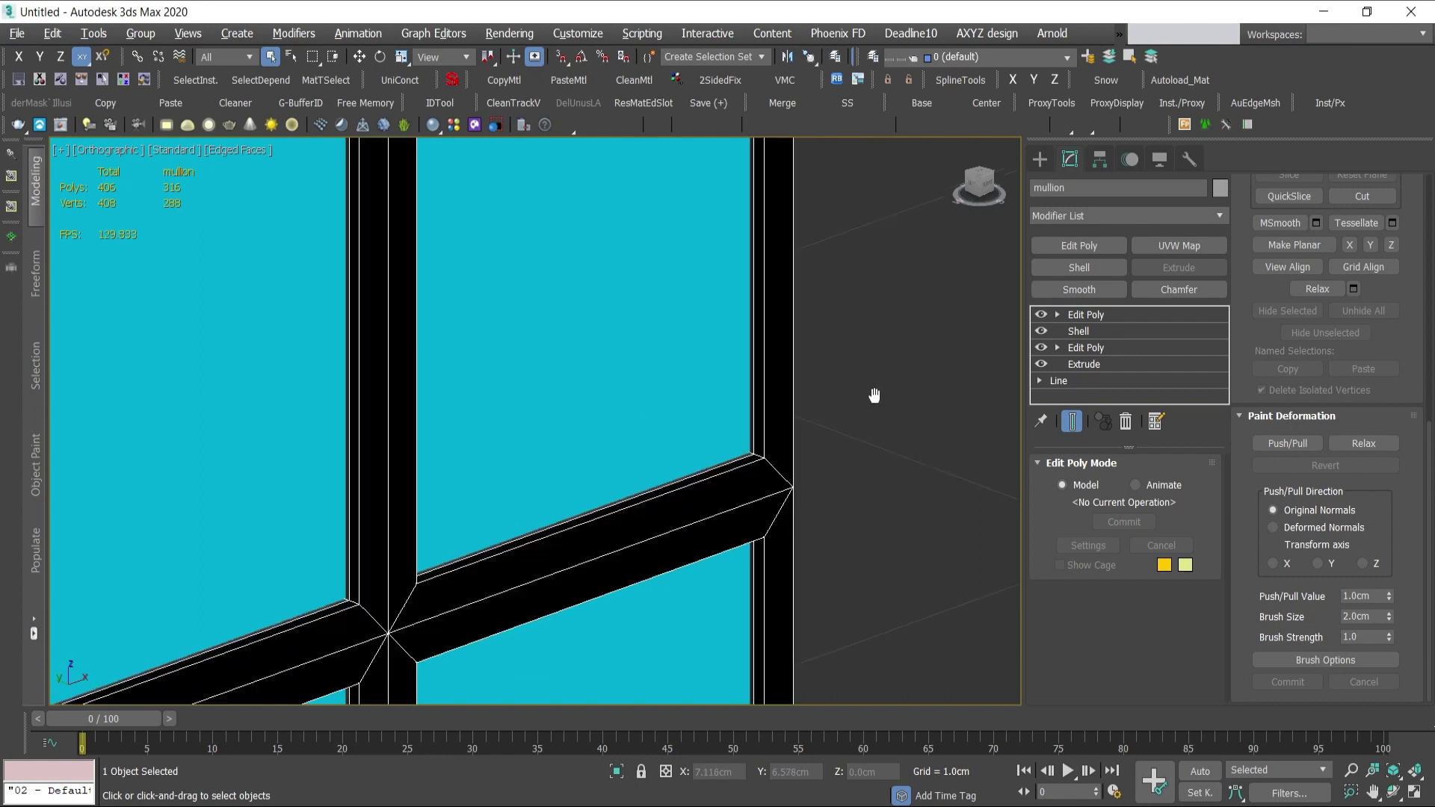
left_click(1128, 321)
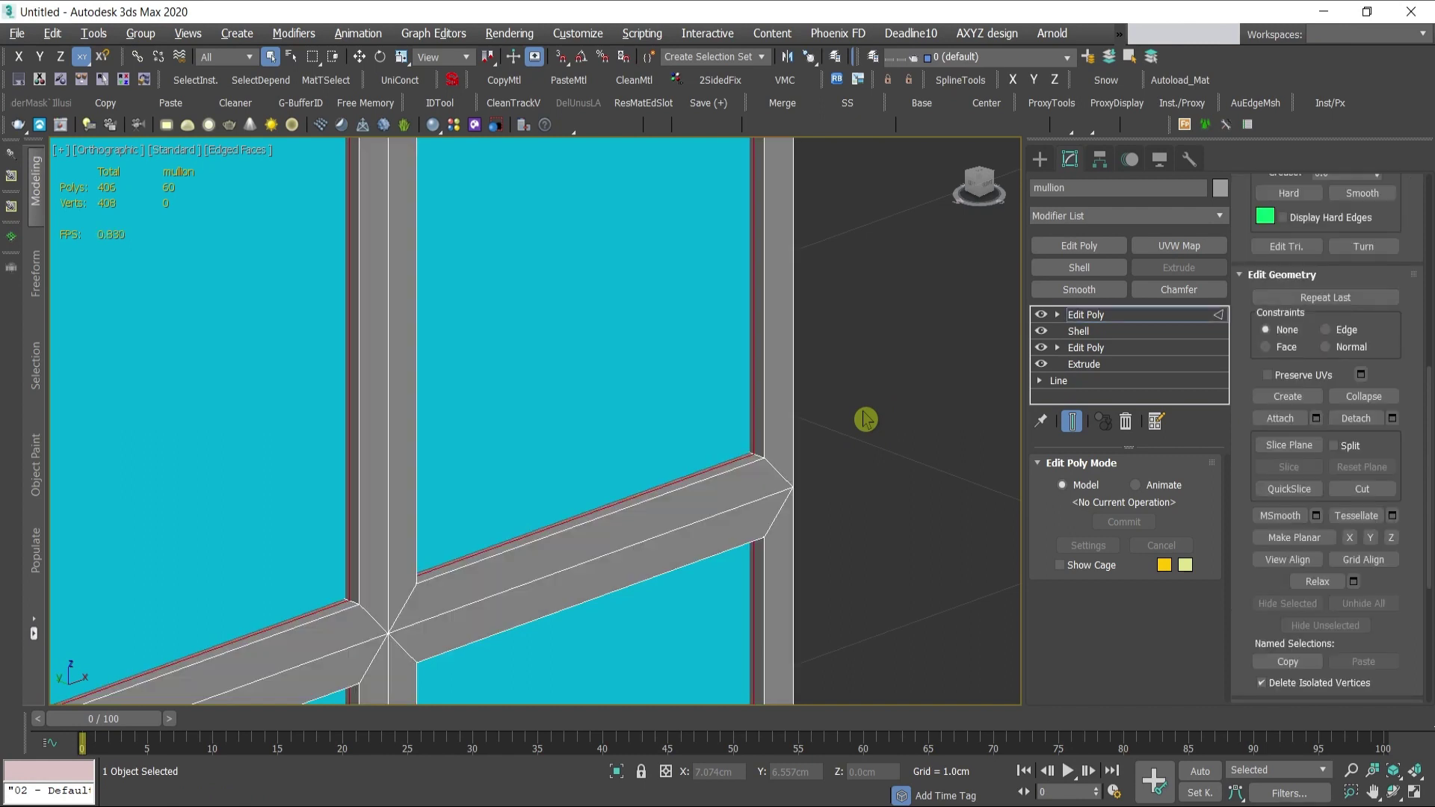
scroll(859, 445, "up", 2)
key("4")
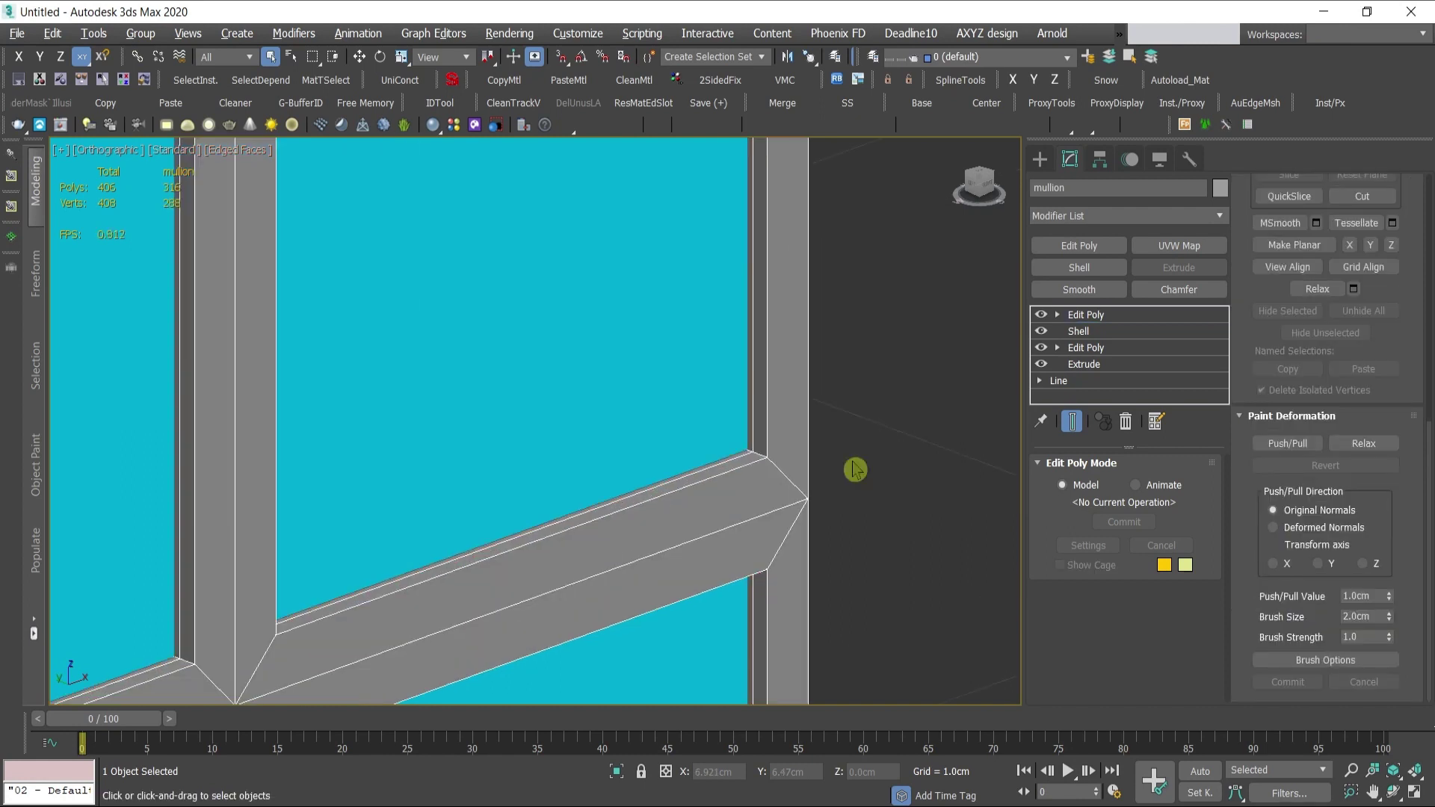
scroll(890, 467, "down", 2)
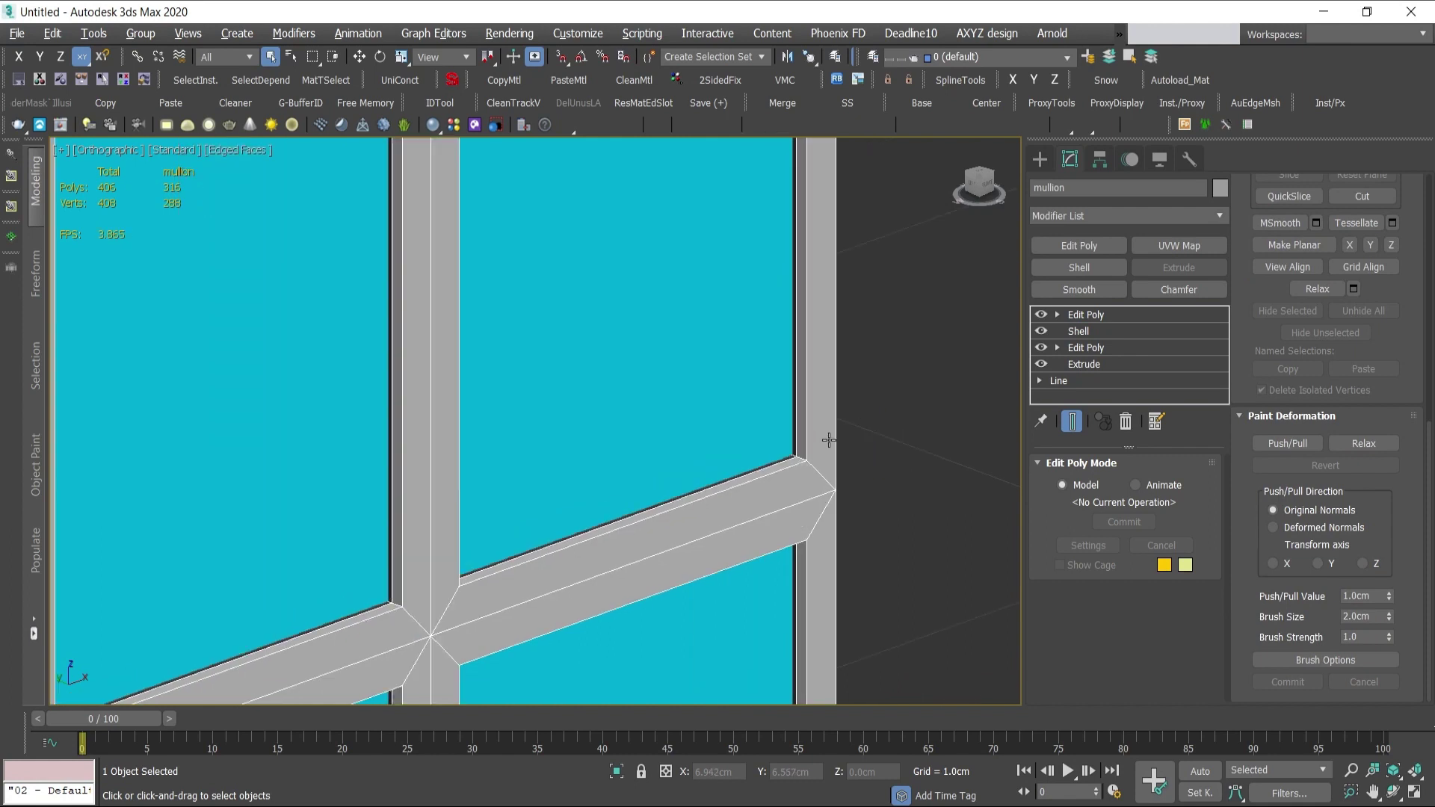
- Review the mullion's Multi/Sub-Object material entries for IDs 1 and 2, and examine the strips beside the glass in shaded and wireframe views
key("m")
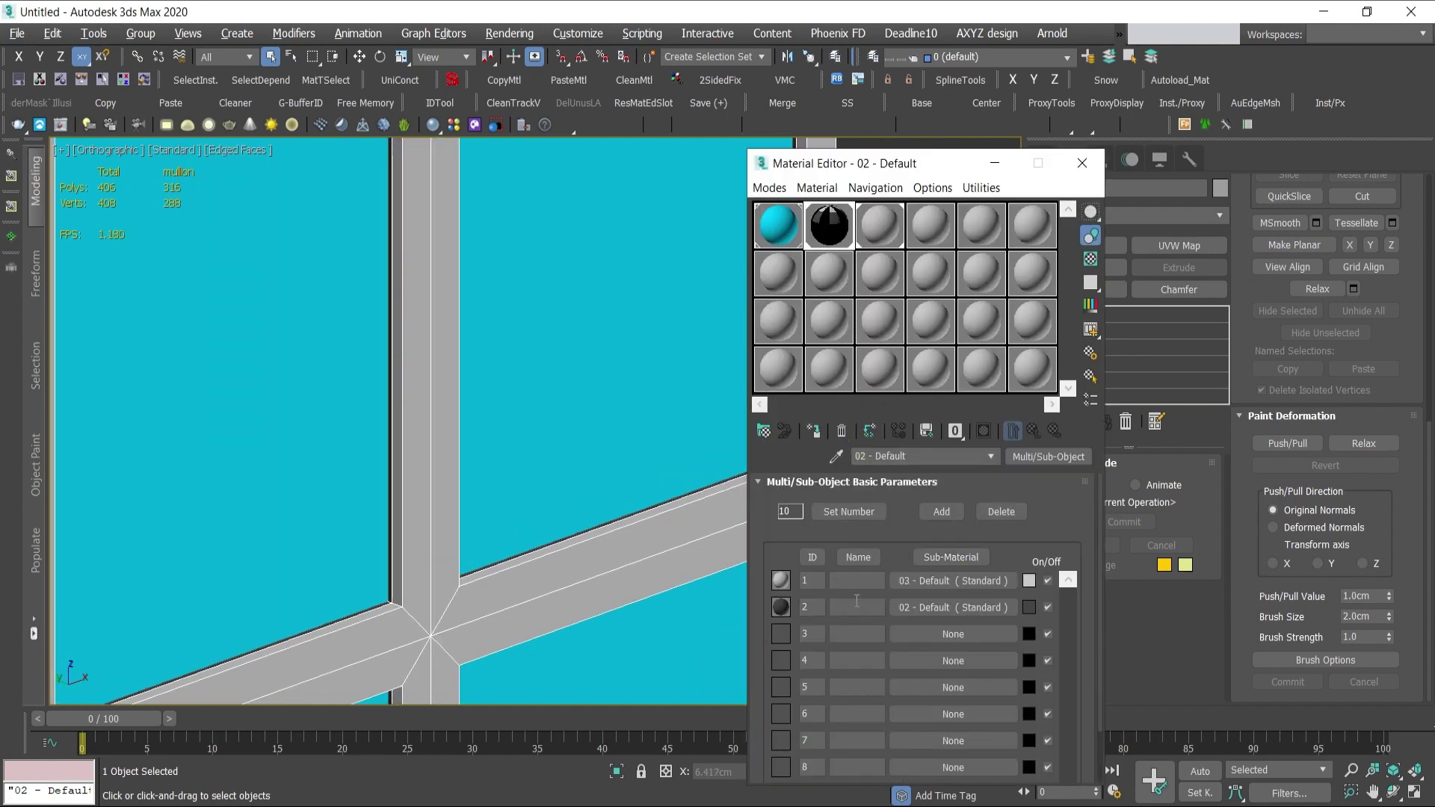
left_click_drag(791, 607, 929, 586)
key("m")
scroll(825, 521, "up", 3)
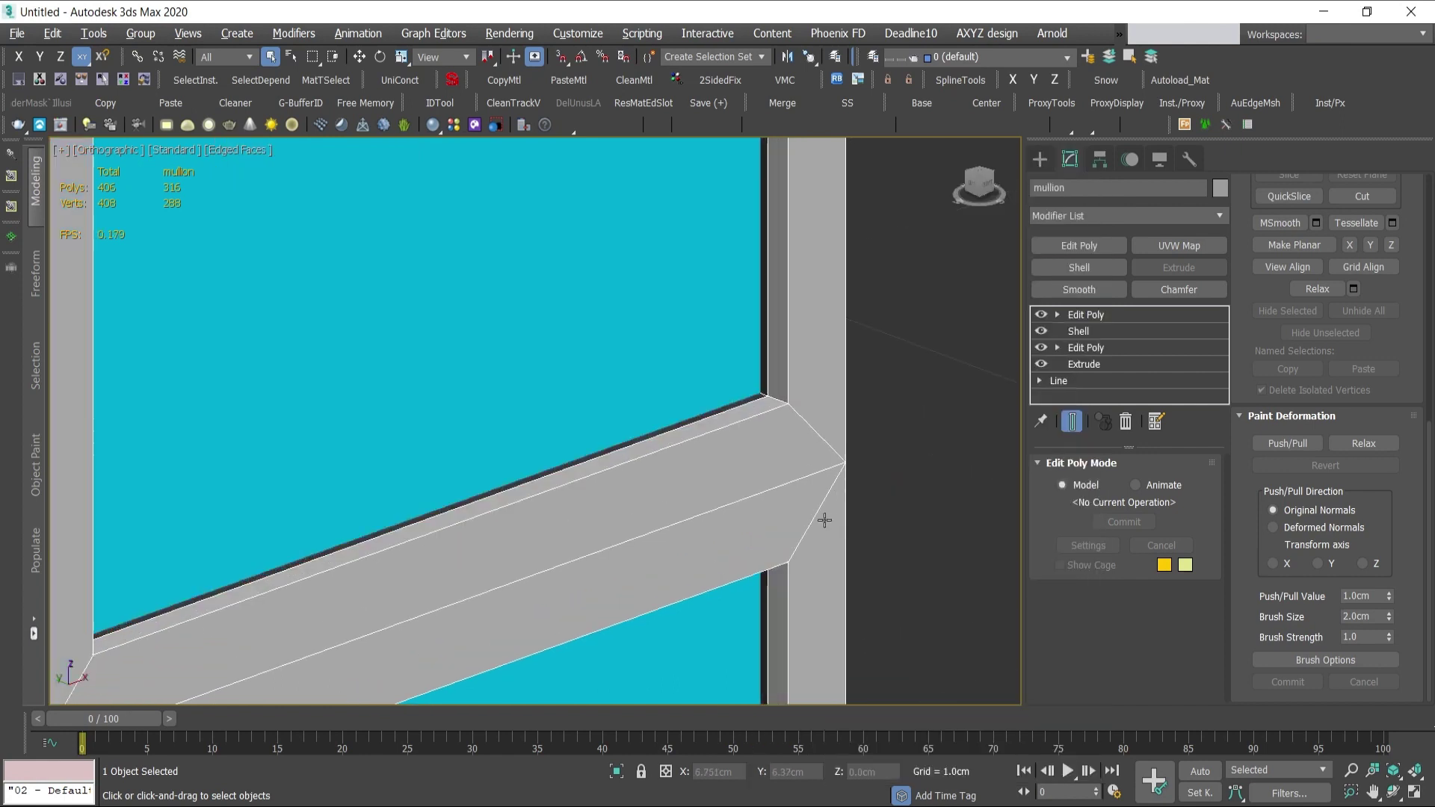
scroll(805, 441, "down", 3)
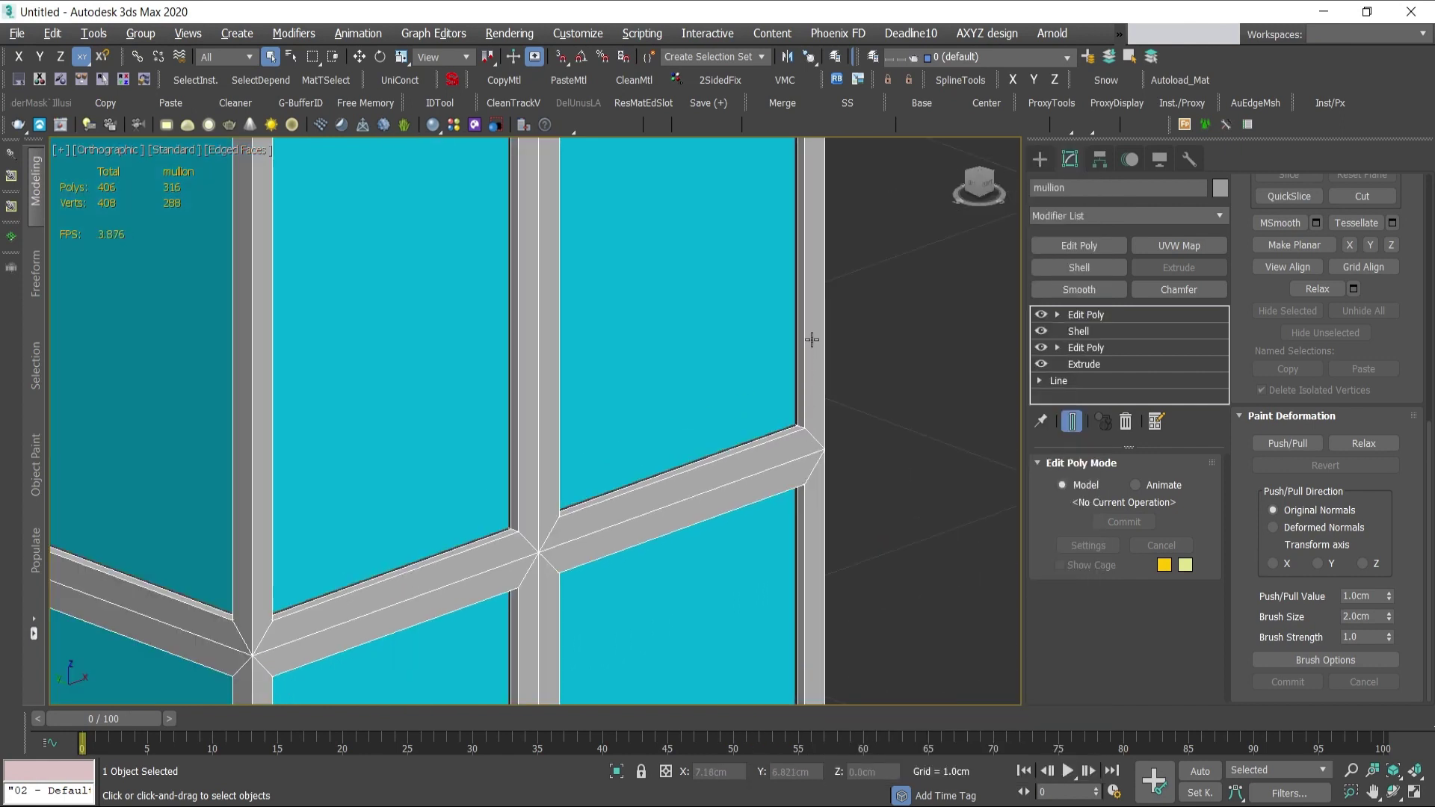
scroll(811, 441, "up", 2)
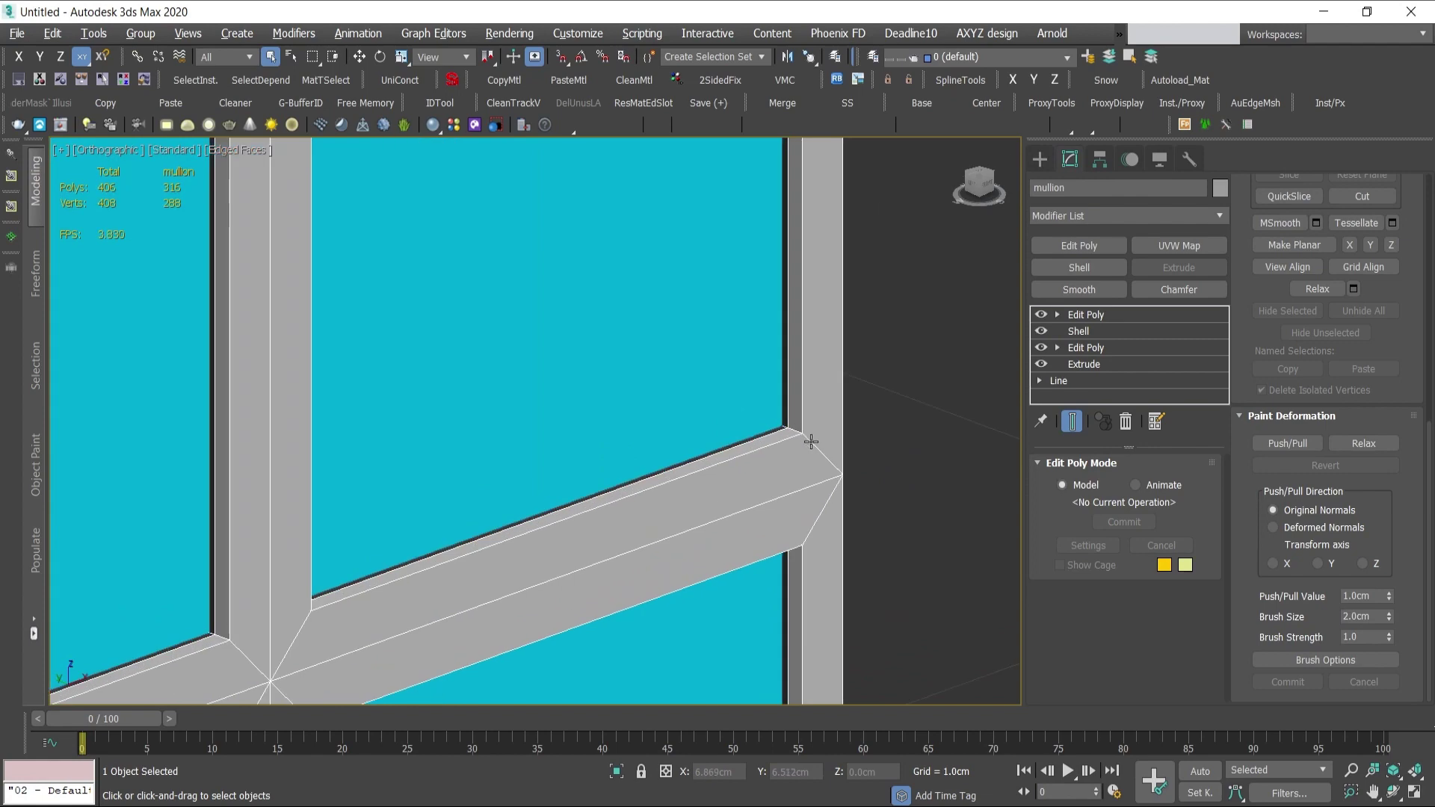
scroll(790, 361, "up", 2)
key("F3")
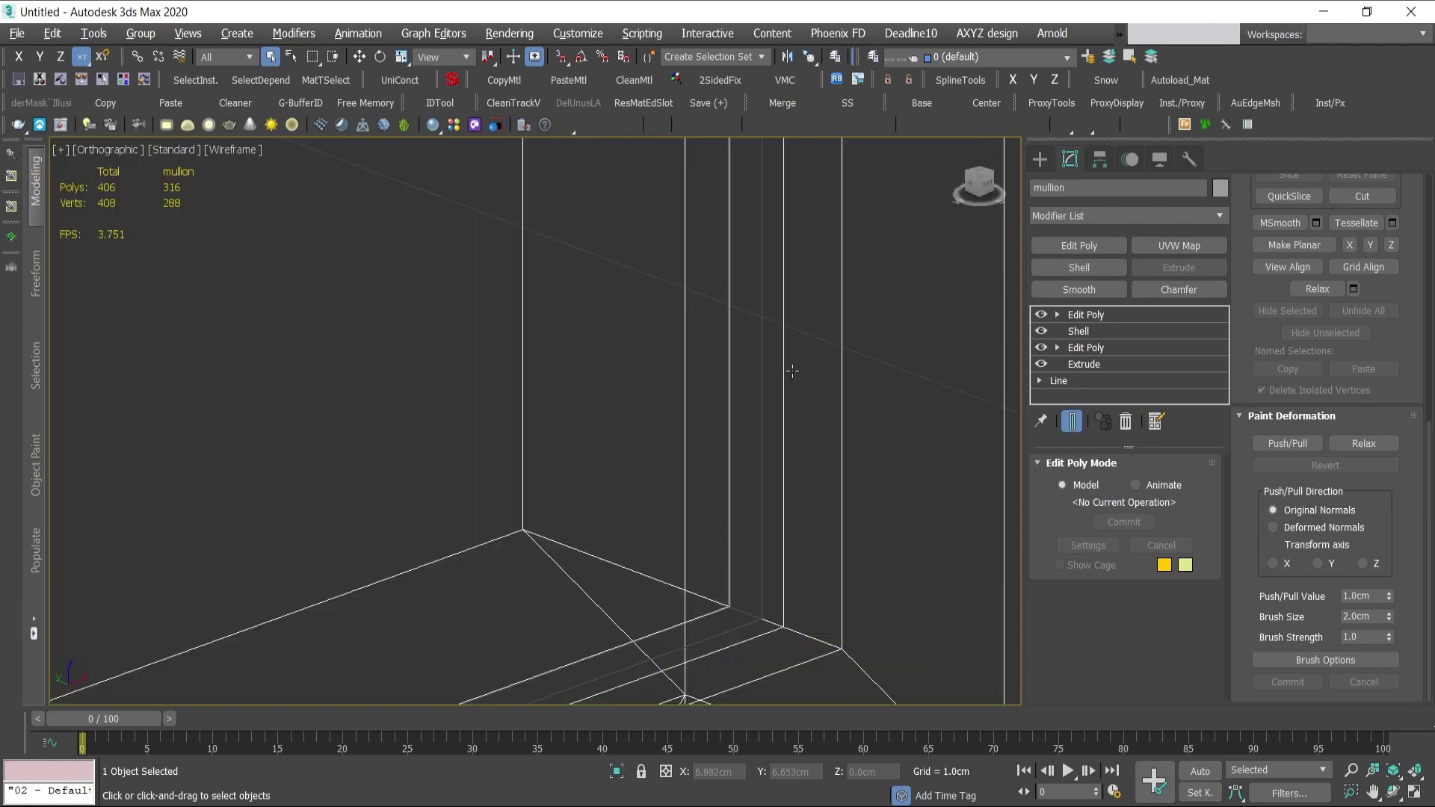
key("F3")
scroll(748, 367, "down", 3)
- Select the glass and inspect where its edges meet the mullion strips
left_click(711, 362)
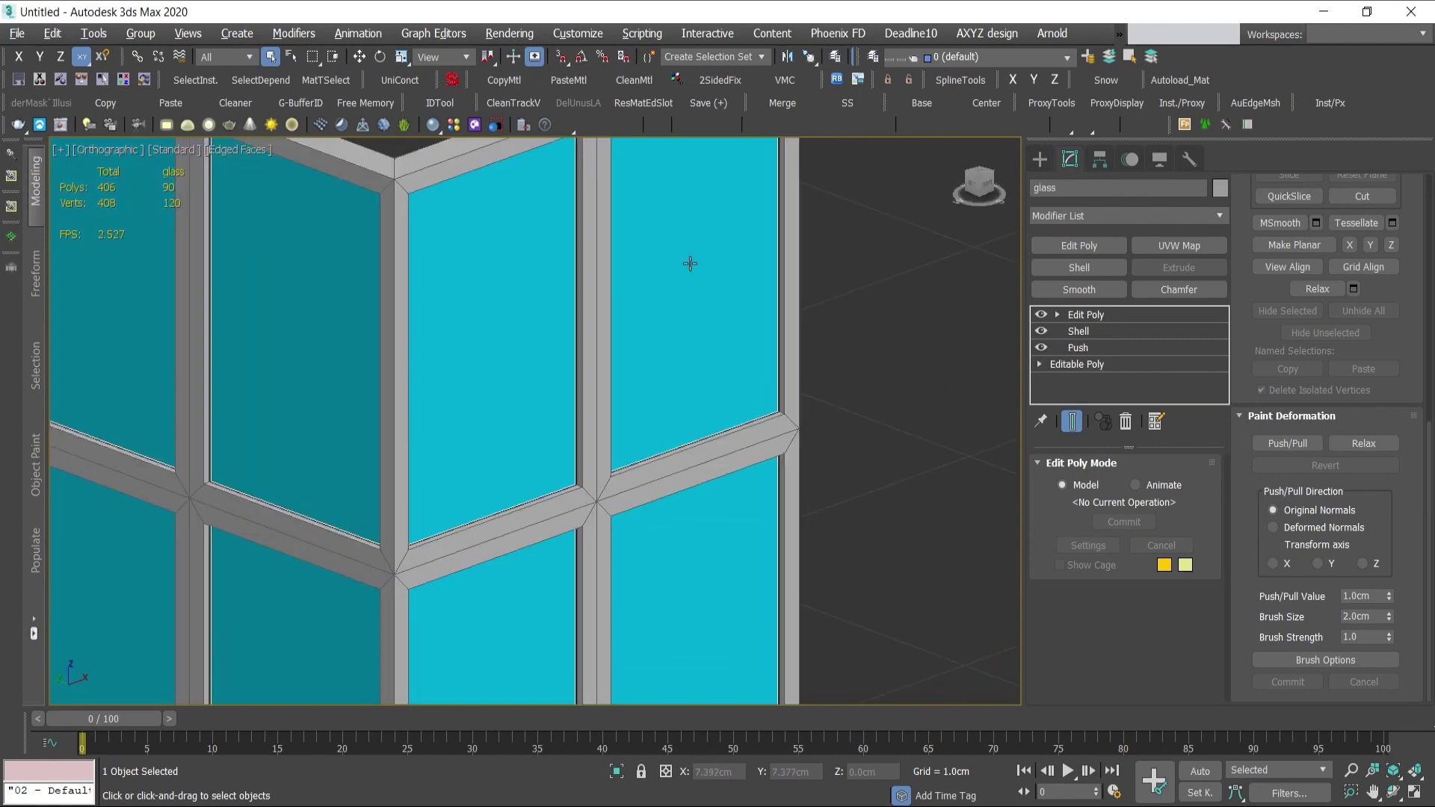
scroll(817, 438, "up", 3)
middle_click_drag(817, 438, 920, 384)
scroll(913, 369, "up", 2)
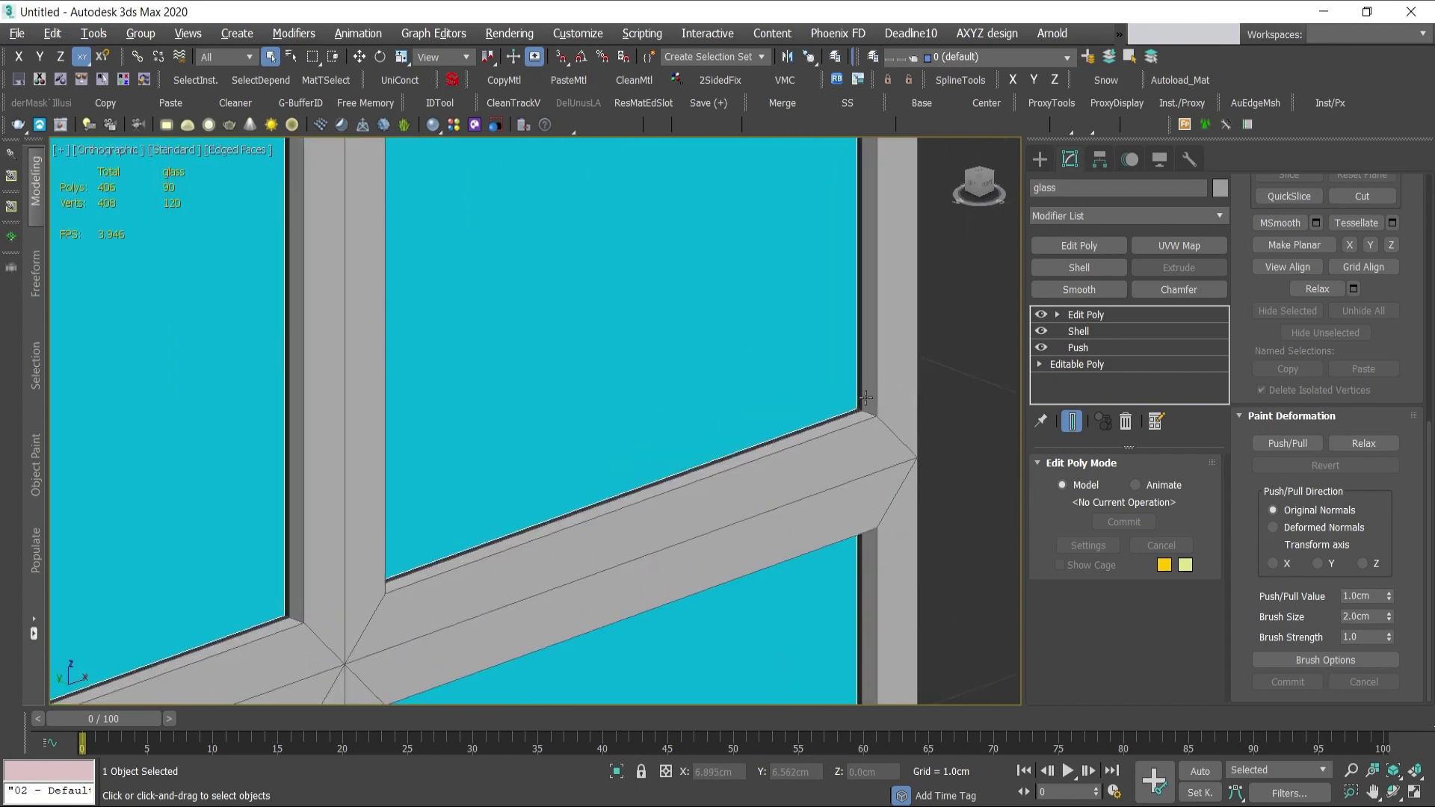
scroll(866, 397, "down", 3)
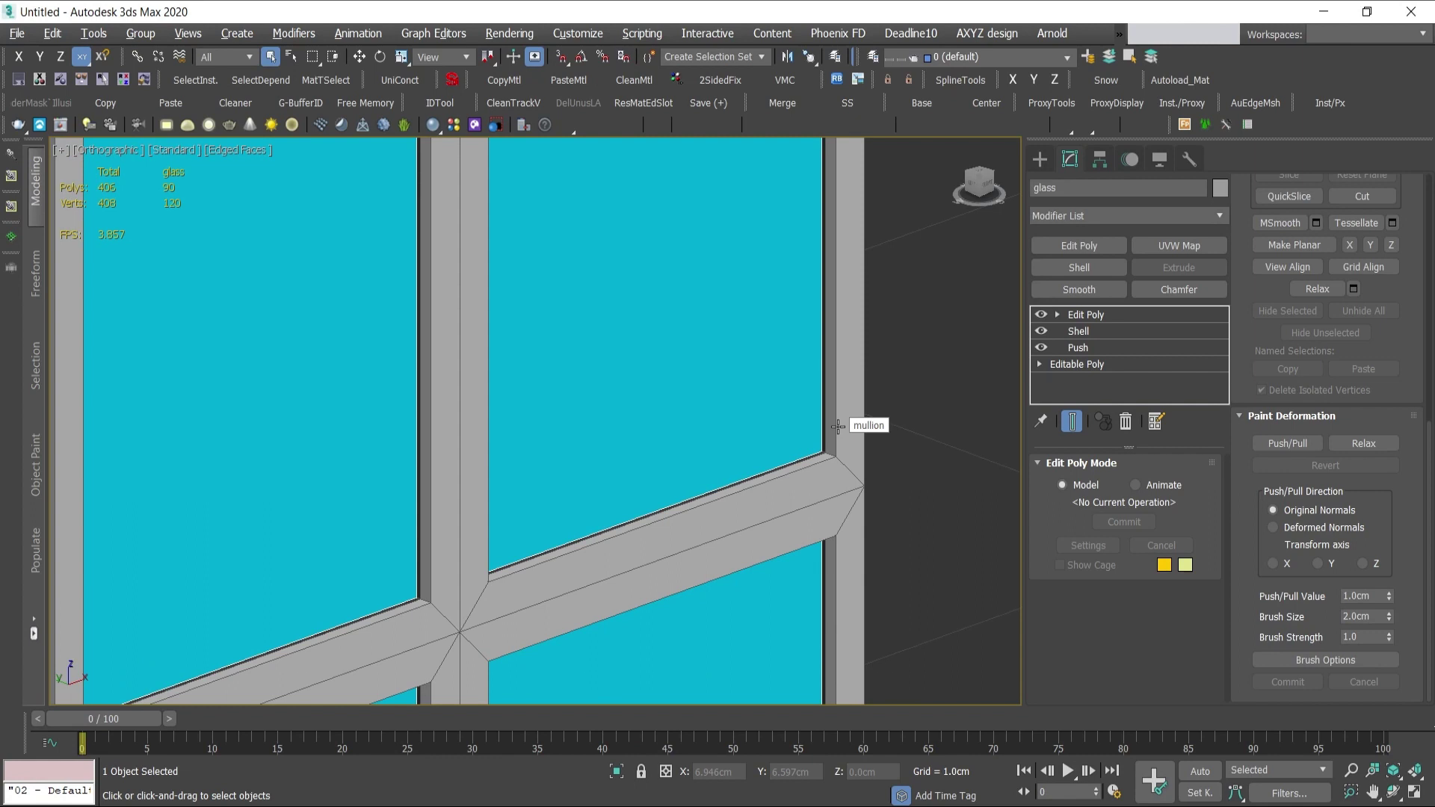
- Select the mullion's front opening edges on the two upper panels of the two-column wall, and extend them to loops
left_click(838, 426)
scroll(867, 411, "down", 2)
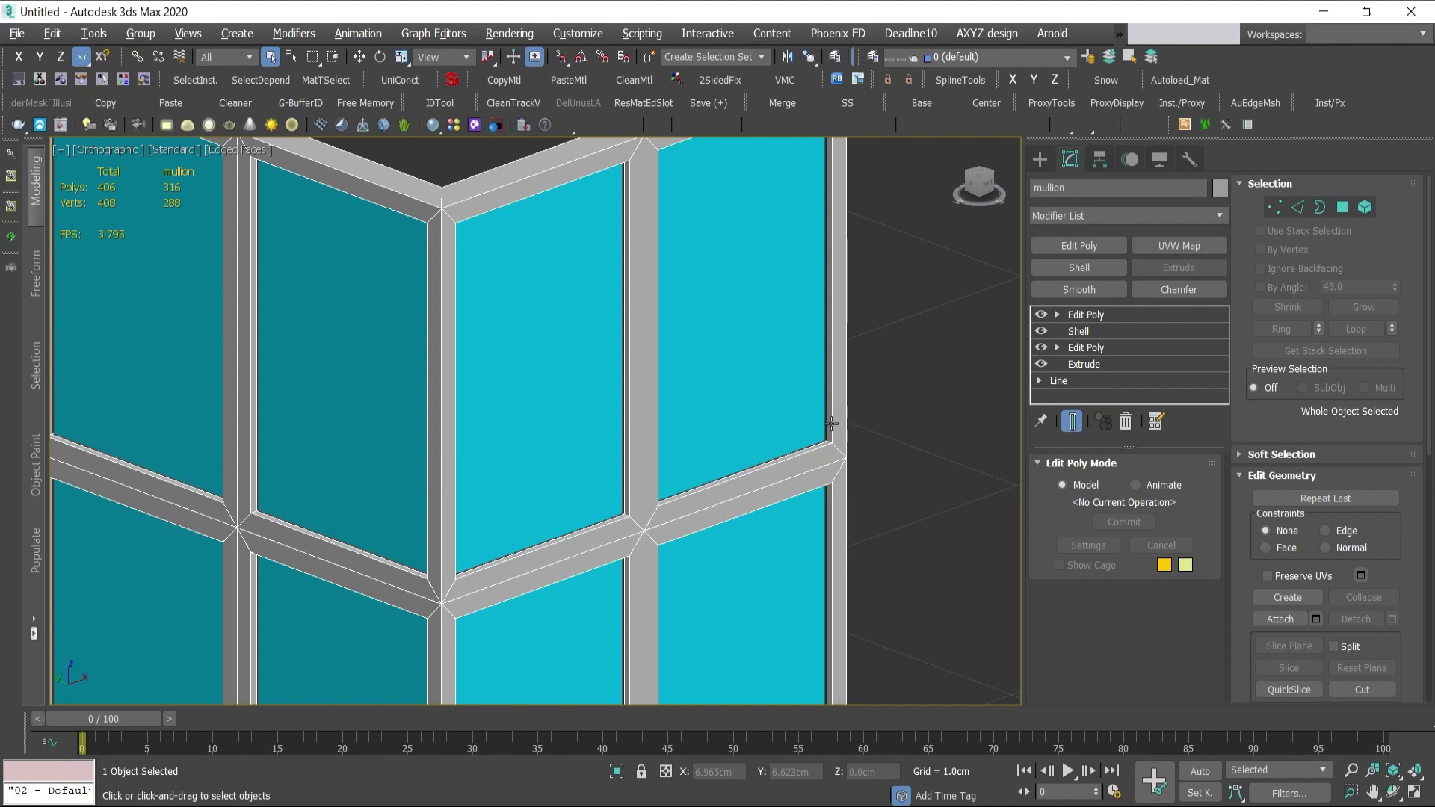
key("2")
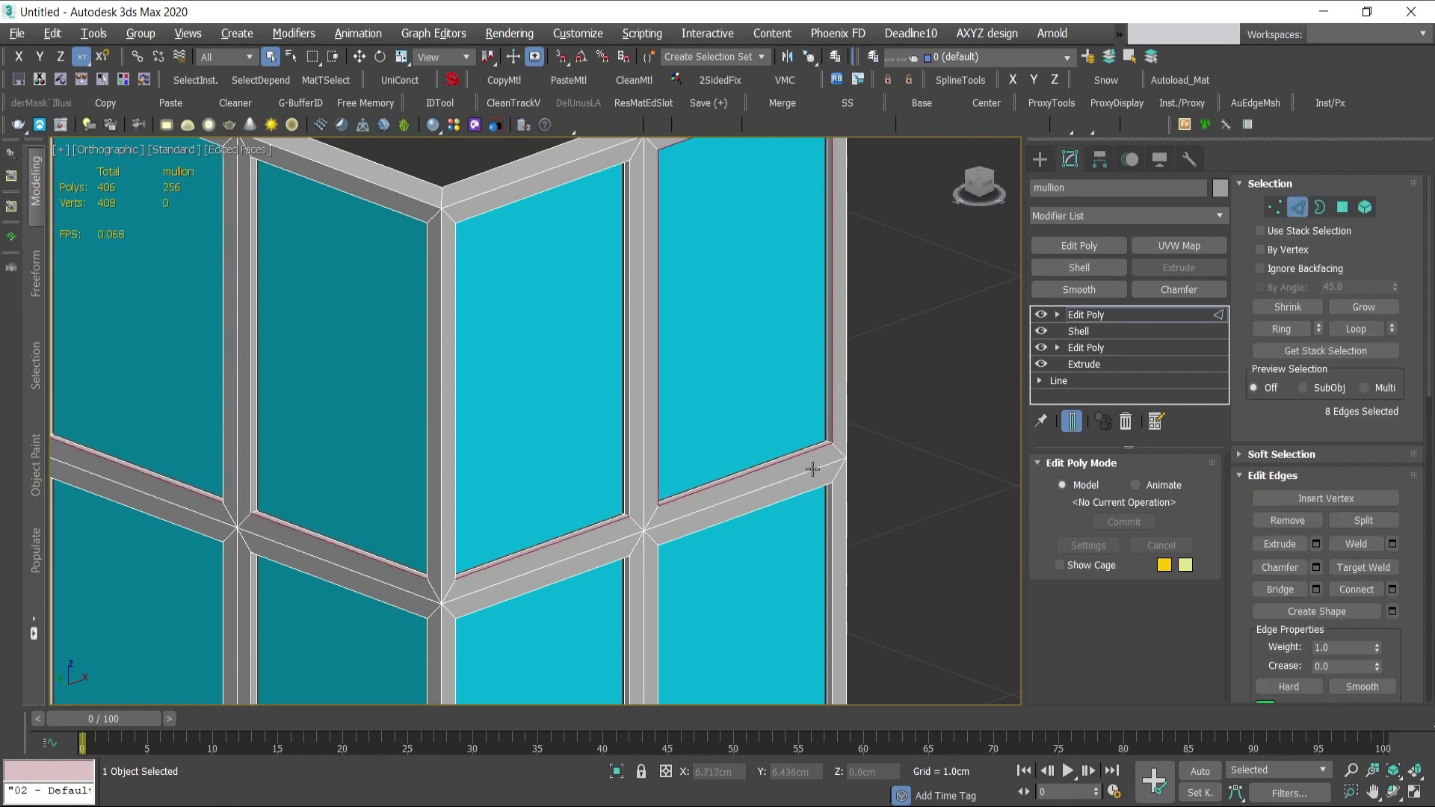
left_click(853, 412)
scroll(610, 517, "up", 3)
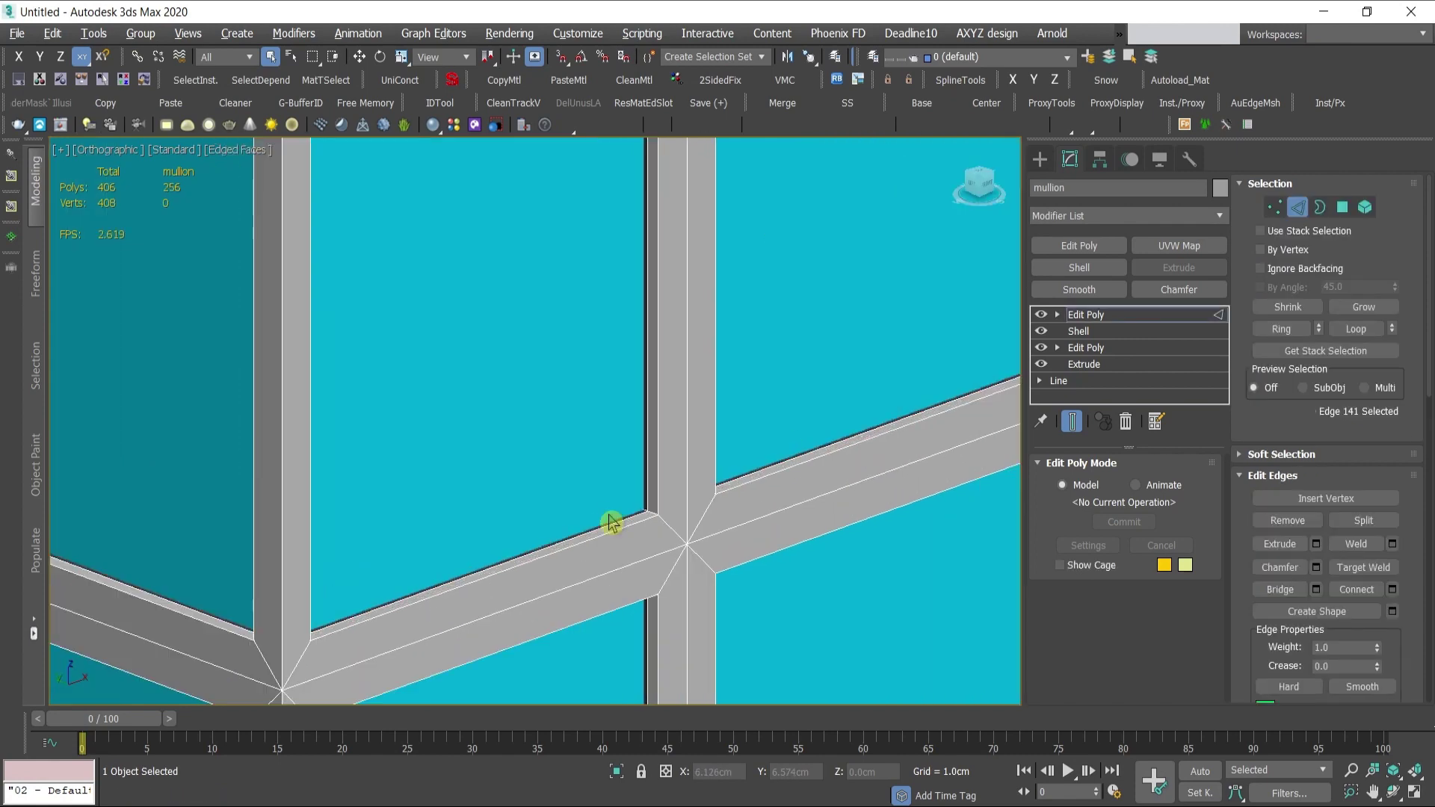
left_click(610, 522, "ctrl")
scroll(573, 570, "down", 3)
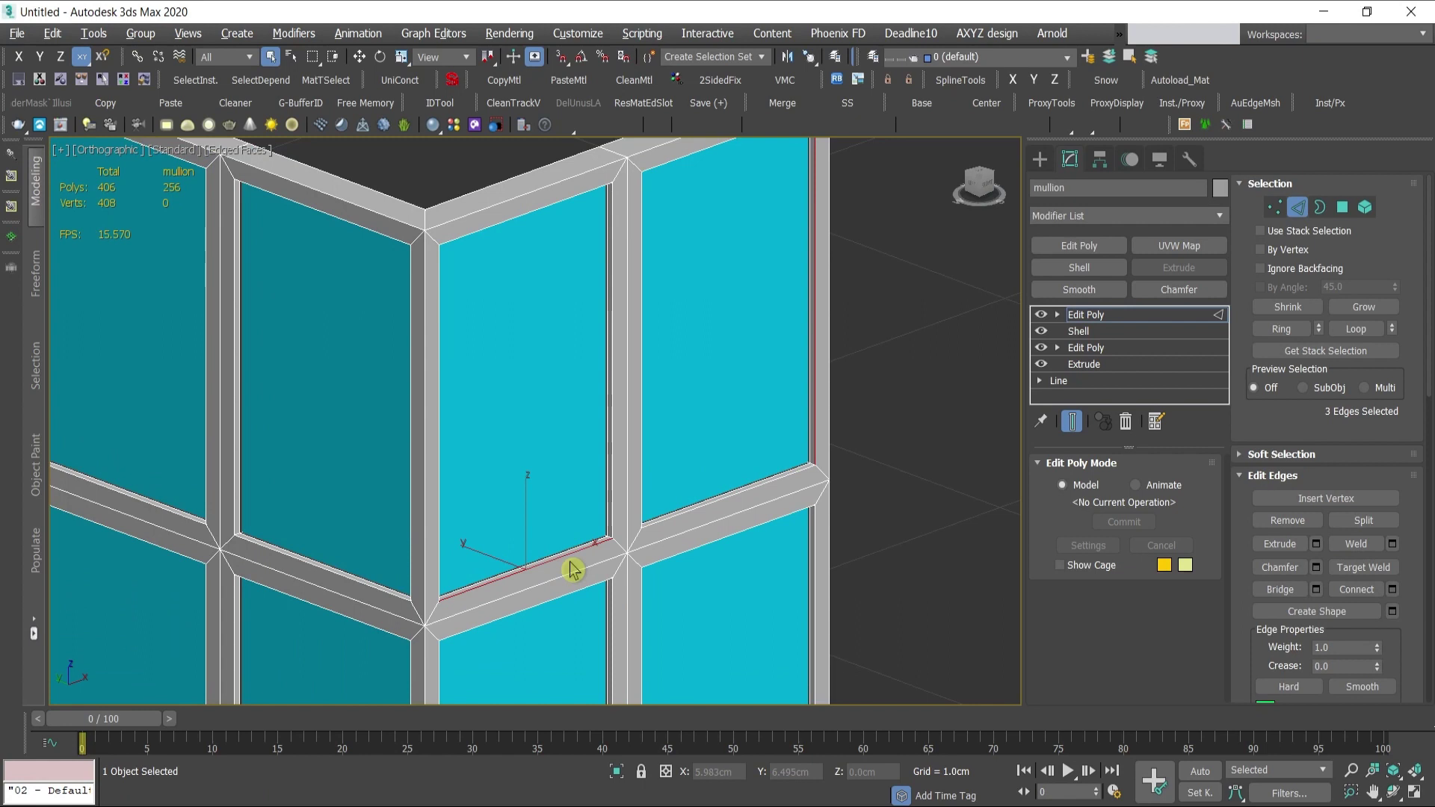
scroll(573, 570, "up", 3)
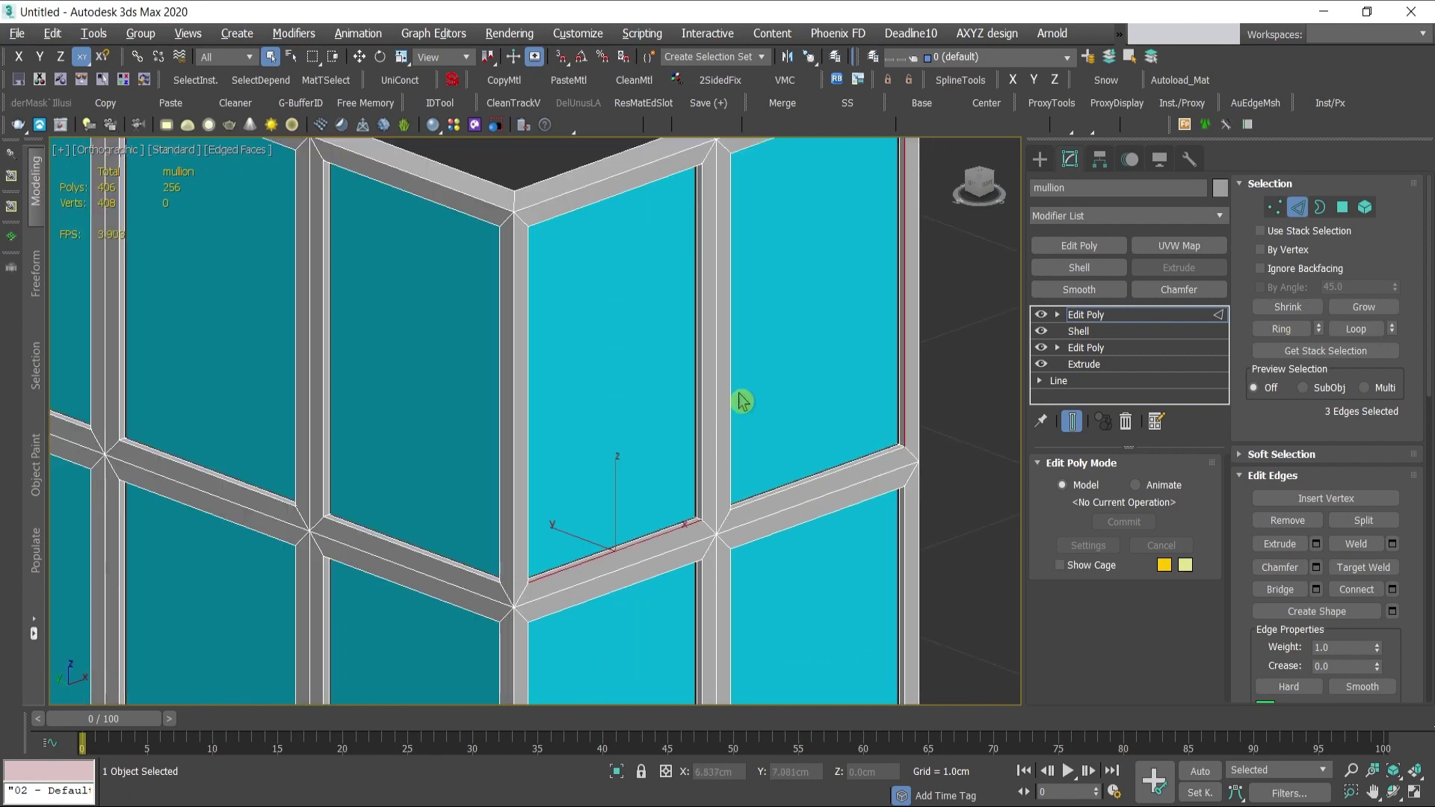
left_click(1356, 330)
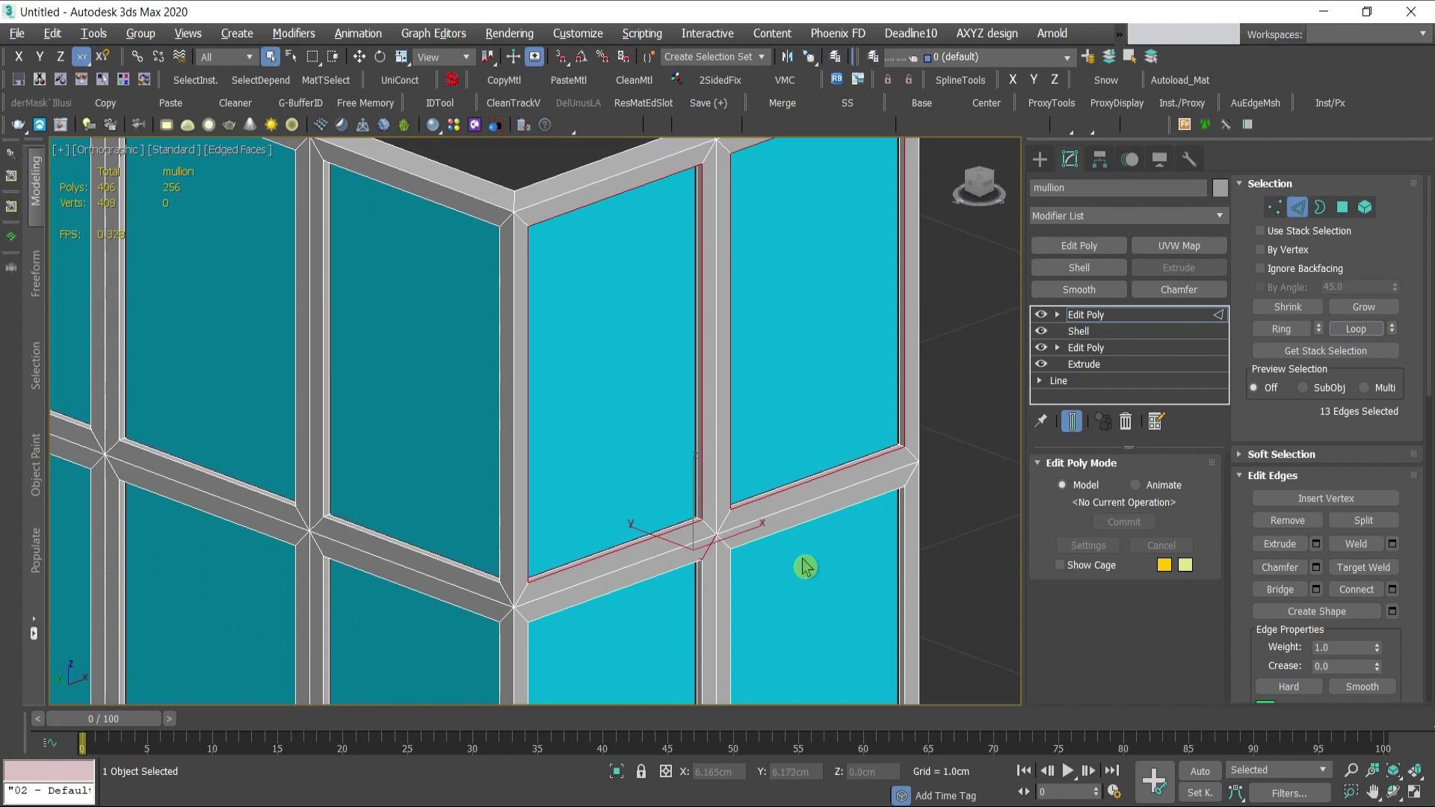
- Select the mullion's front opening edges along the horizontal rails on both walls, from the upper row down to the bottom row
scroll(839, 375, "down", 5)
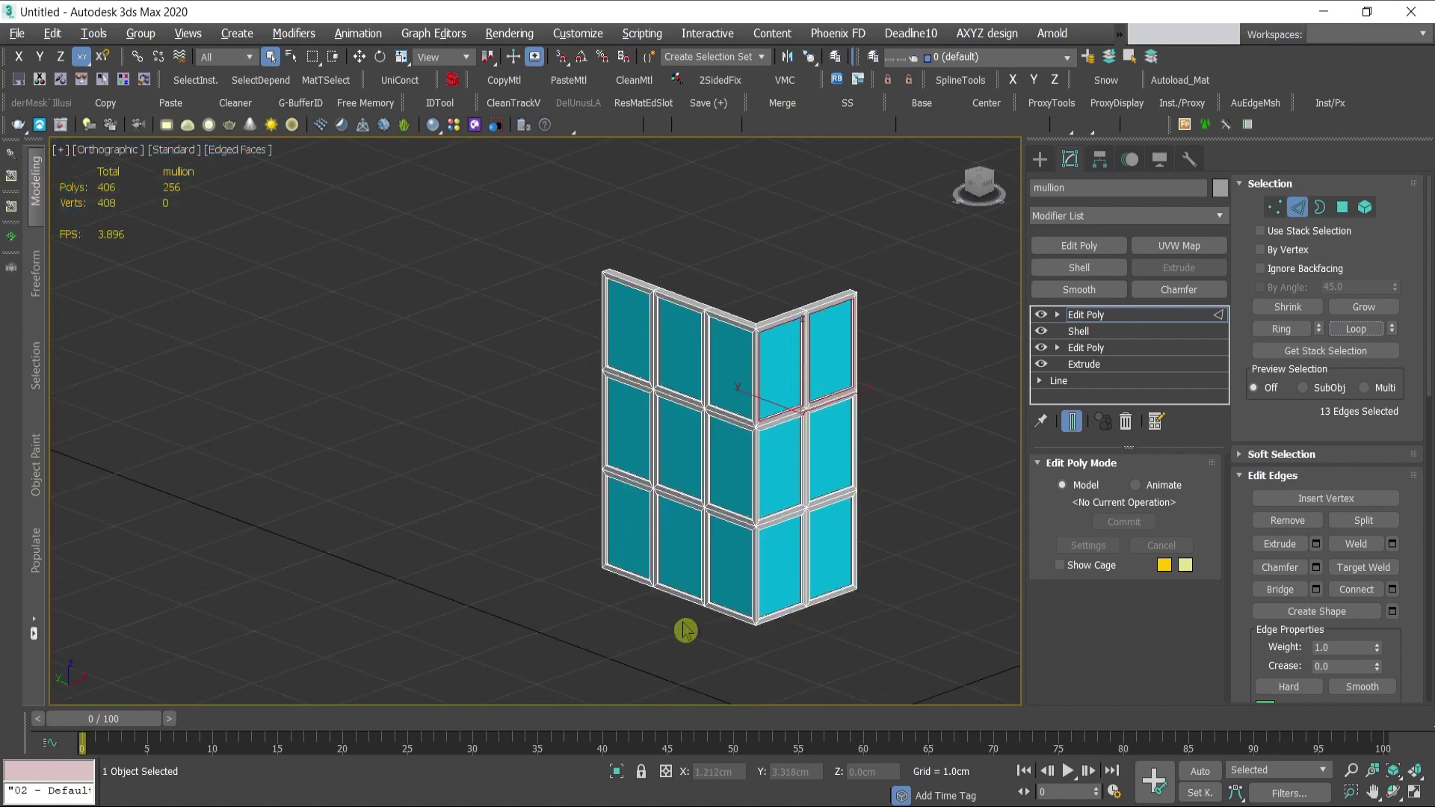
scroll(837, 351, "up", 3)
scroll(672, 557, "up", 2)
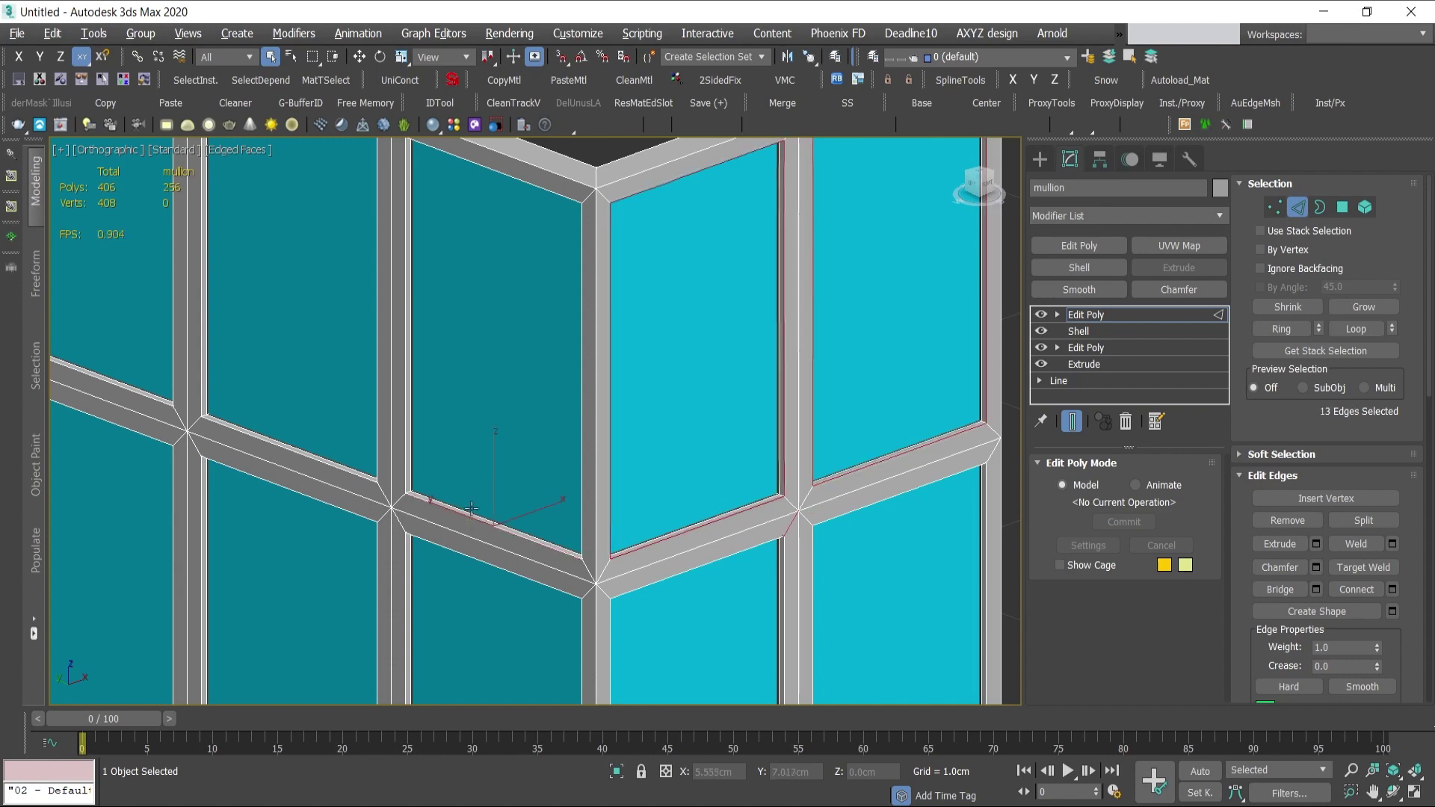
left_click_drag(340, 487, 512, 512)
left_click_drag(239, 433, 374, 482, "ctrl")
scroll(312, 502, "down", 4)
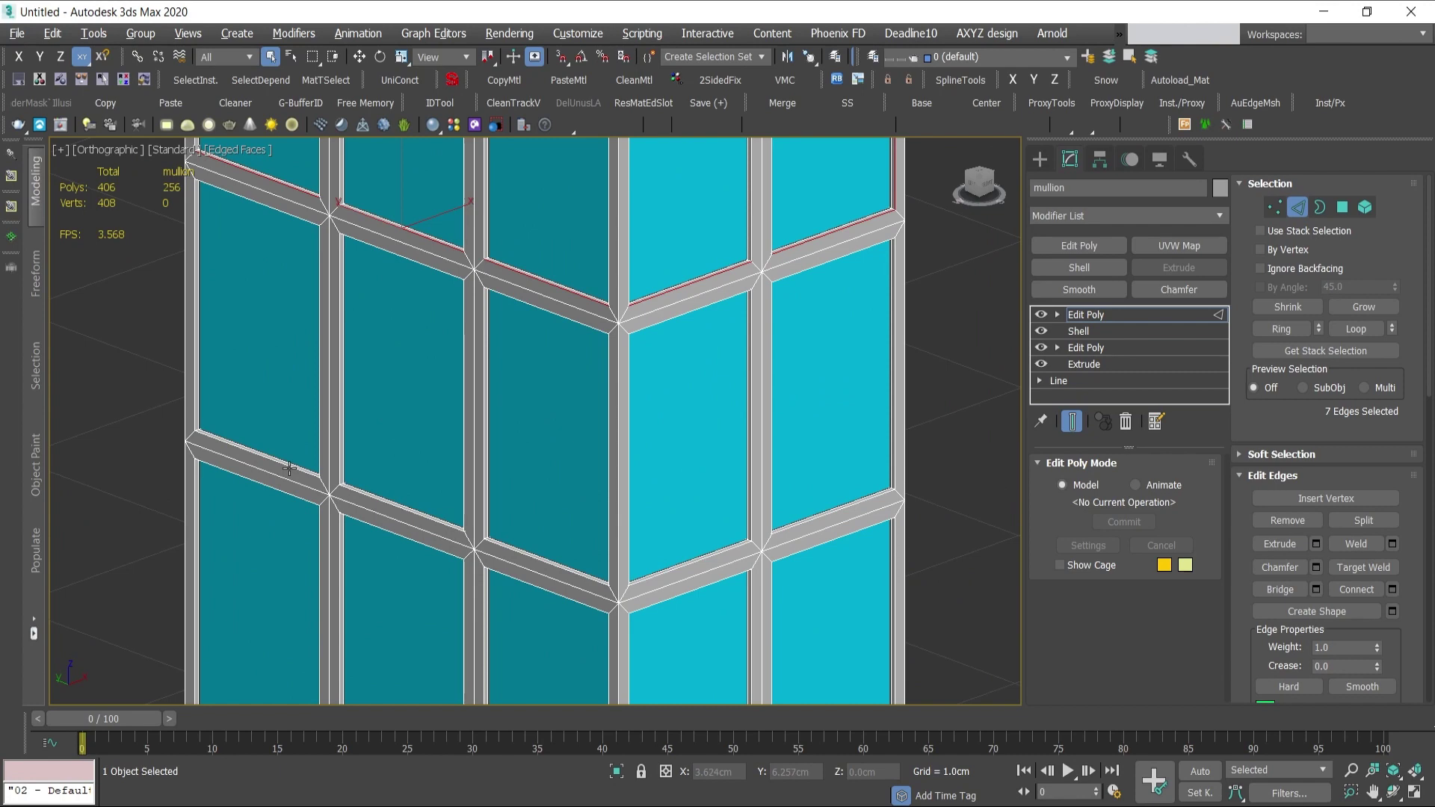
scroll(312, 503, "up", 3)
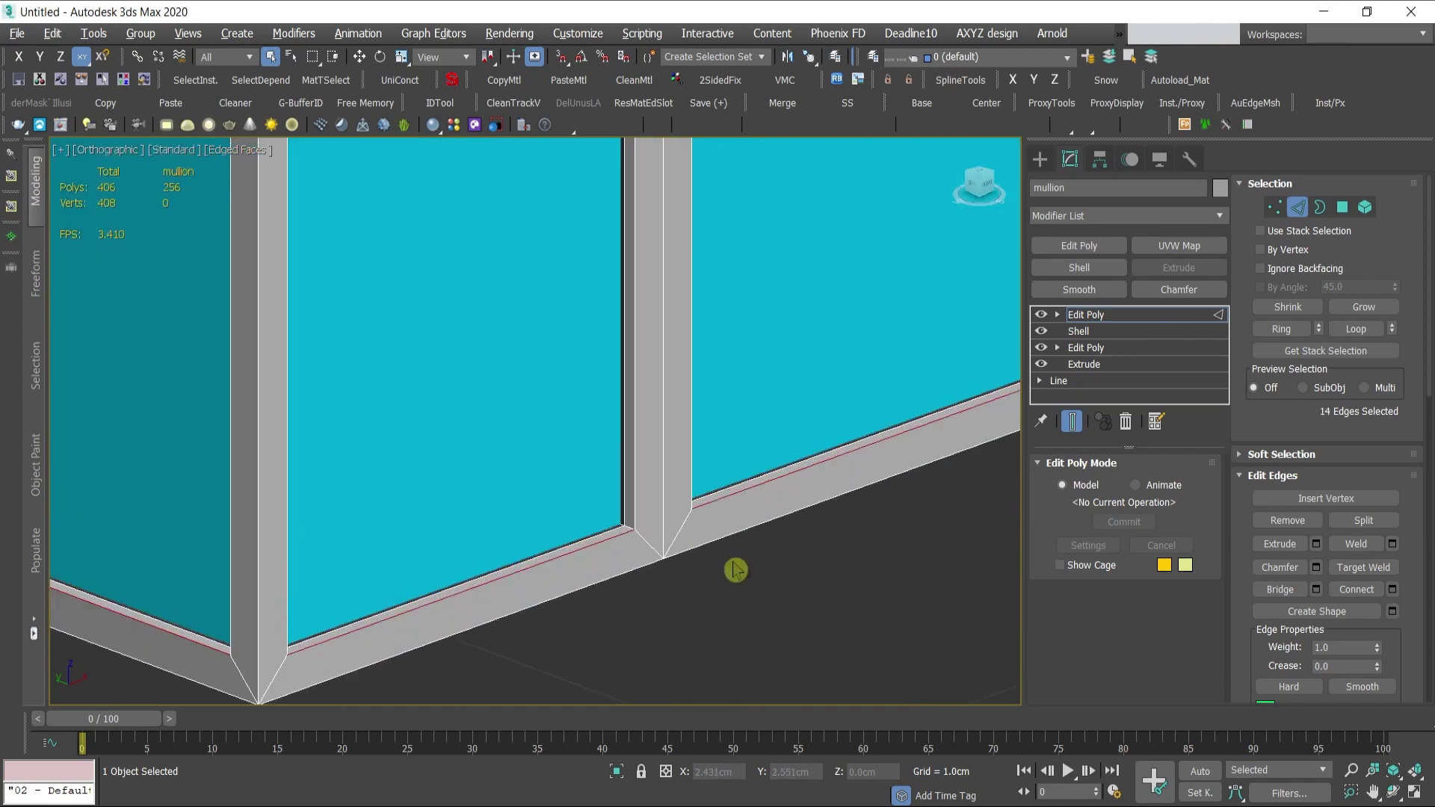
scroll(733, 571, "down", 4)
- Extend the selected opening edges to loops, adding the missed opening edge and looping again to cover all panels
left_click(1371, 330)
scroll(730, 426, "up", 4)
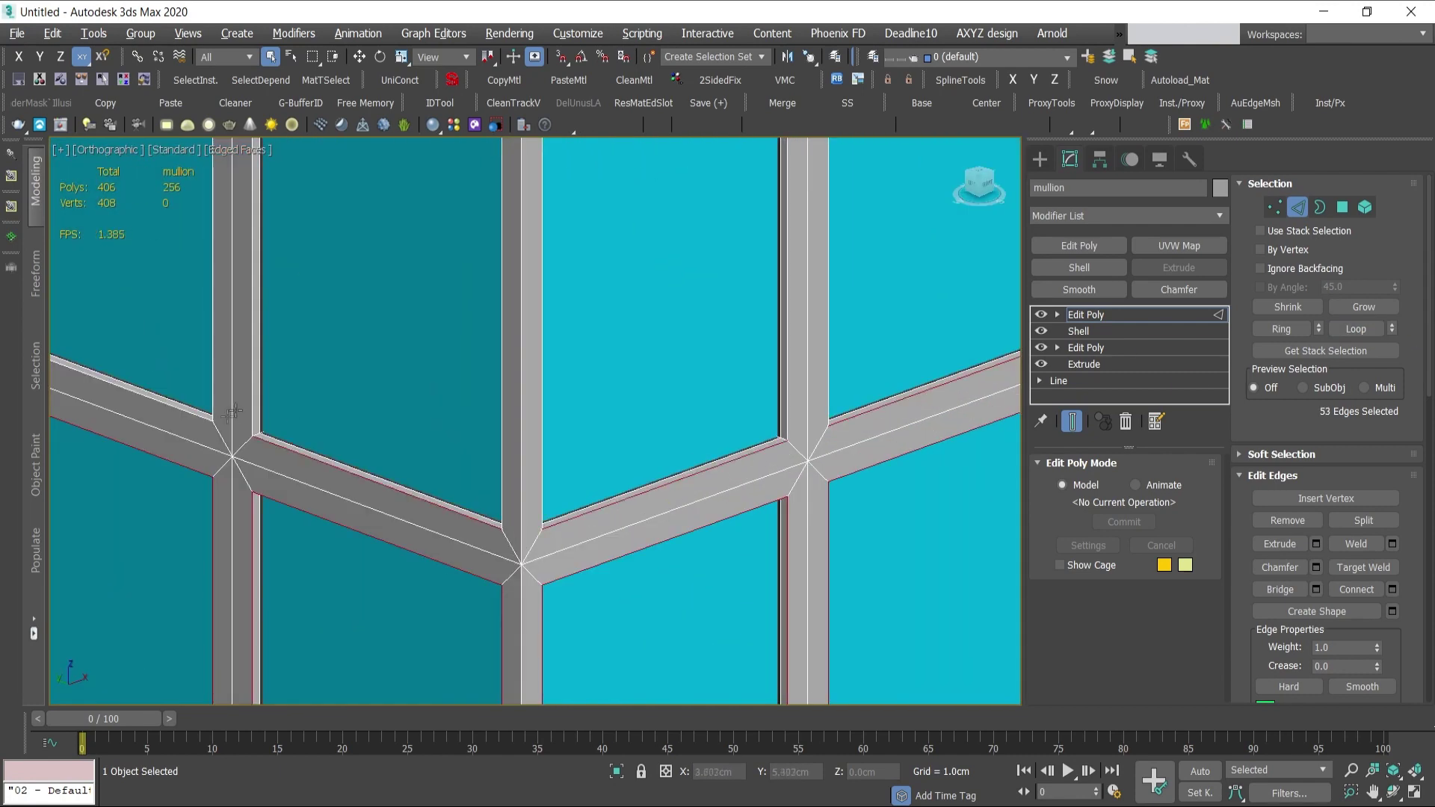
left_click(443, 471, "ctrl")
scroll(443, 471, "down", 5)
left_click(1355, 330)
scroll(939, 442, "up", 2)
scroll(865, 432, "down", 2)
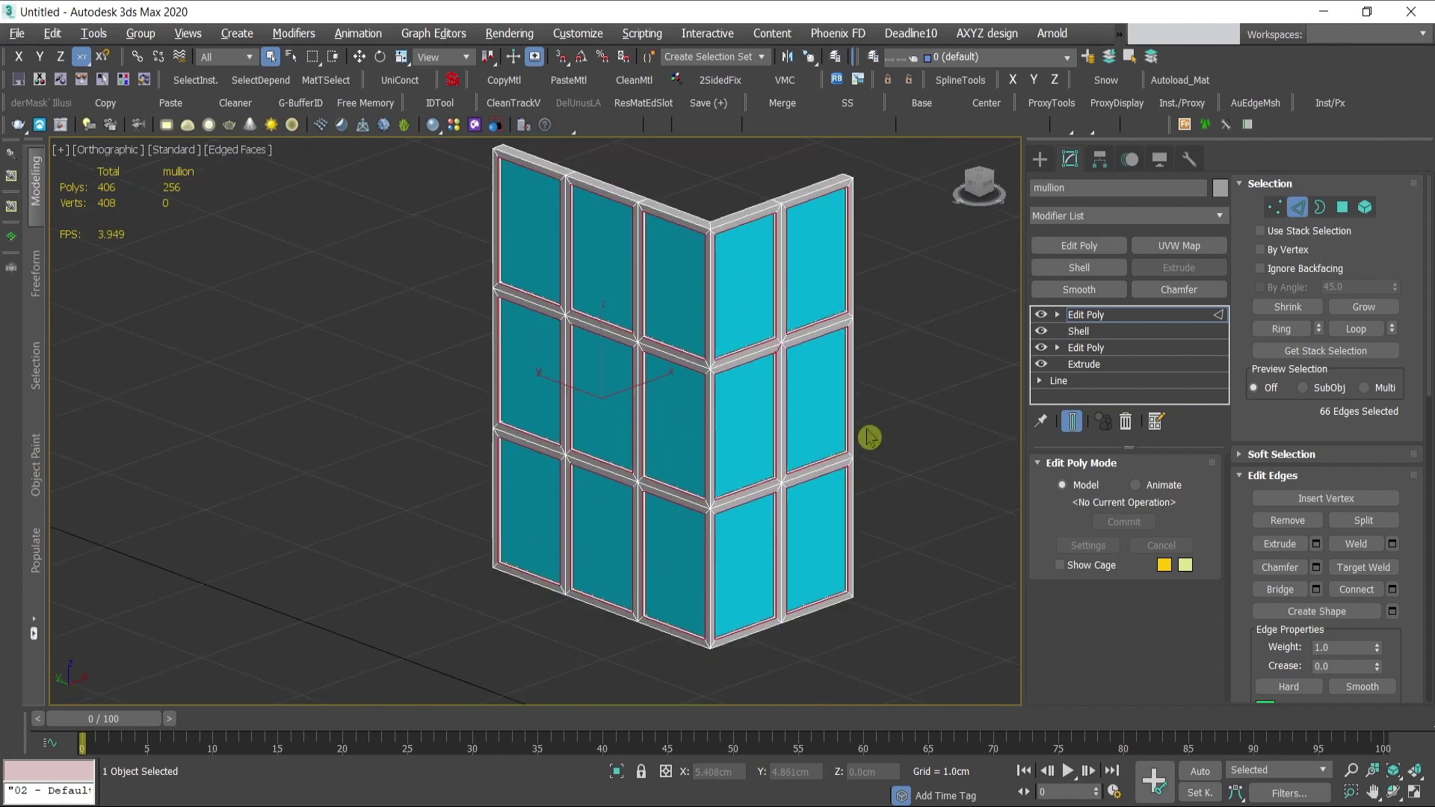
- Apply a Chamfer modifier to the selected opening edges with Tri mitering and an amount of 0.01 cm
left_click(1170, 290)
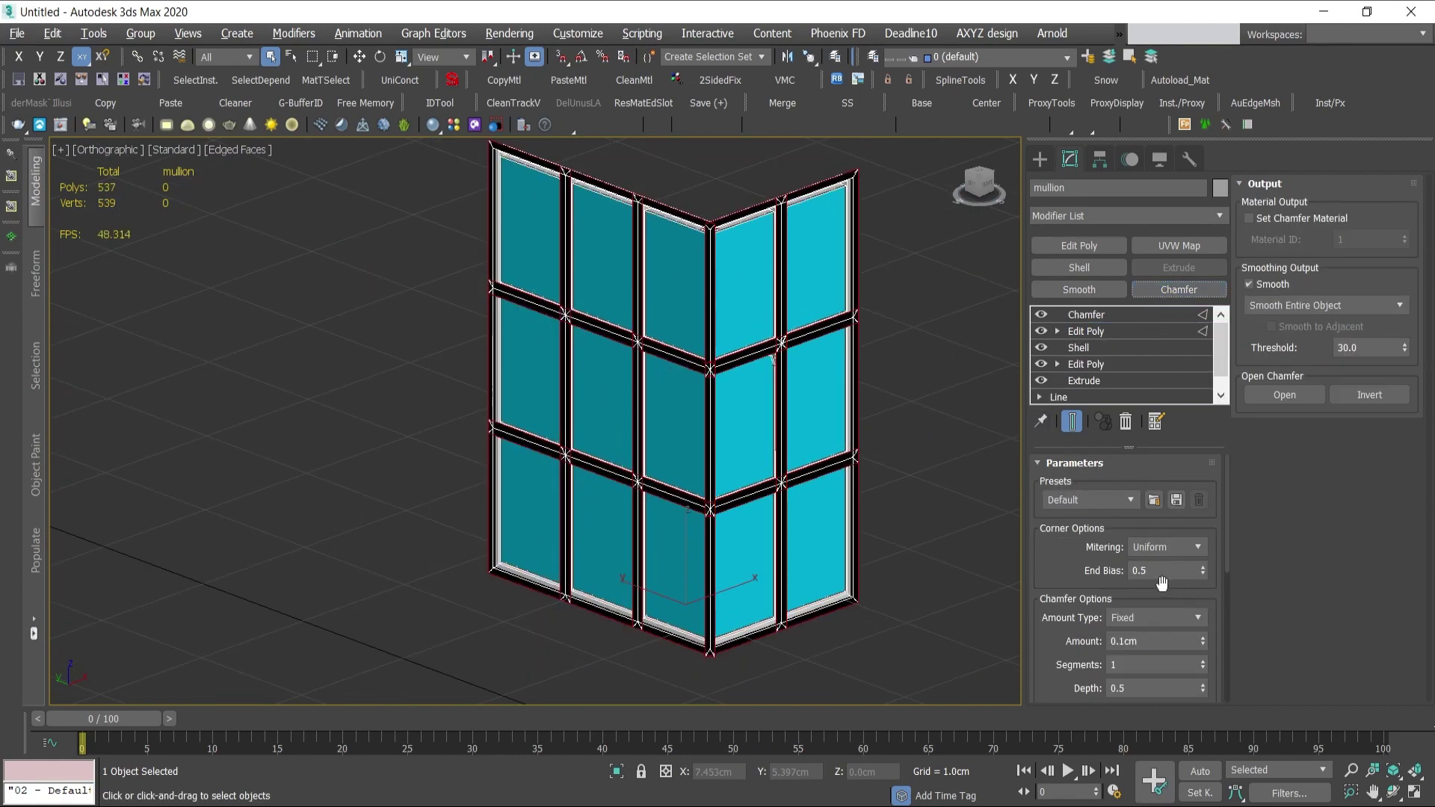
left_click_drag(1166, 547, 1160, 602)
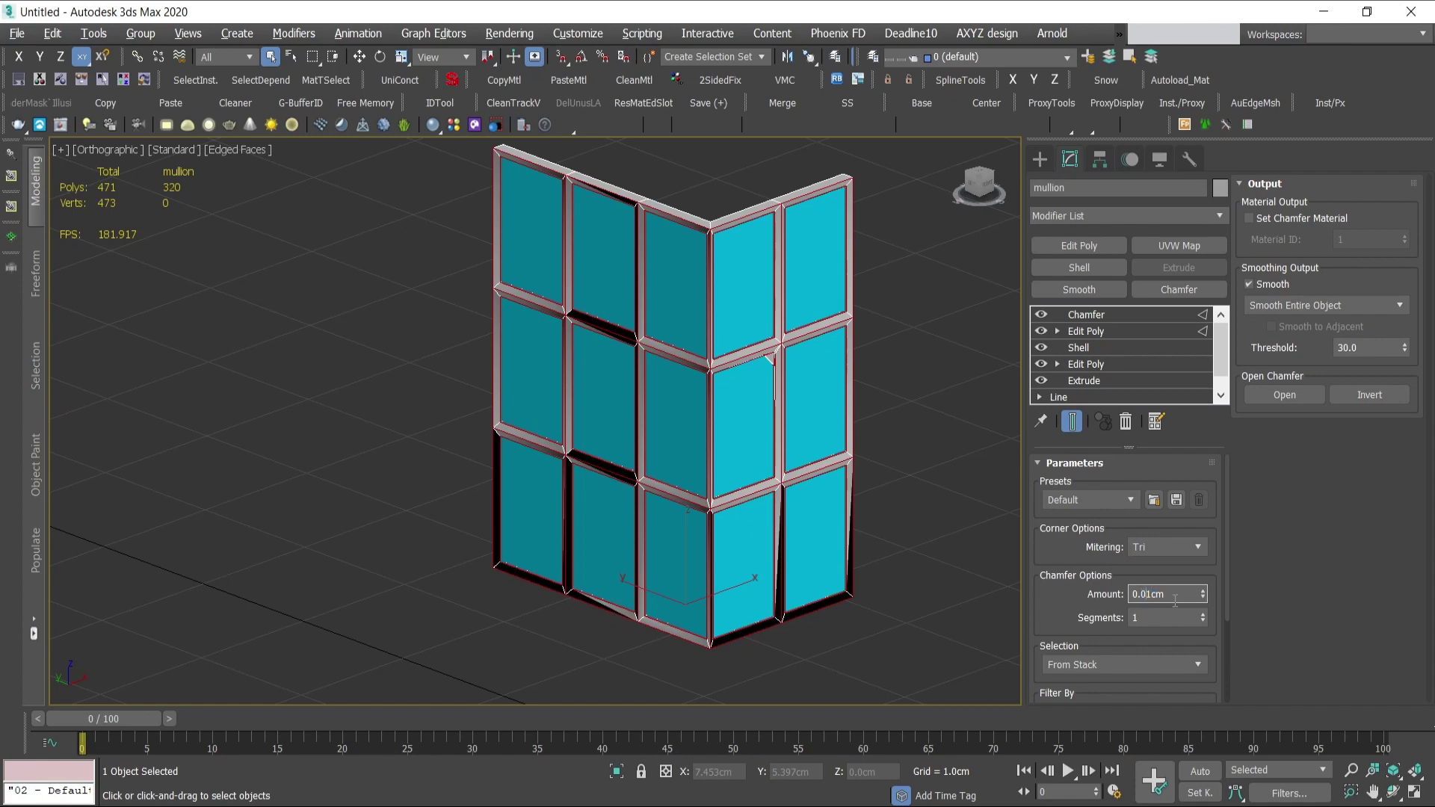
key("Return")
scroll(772, 361, "up", 10)
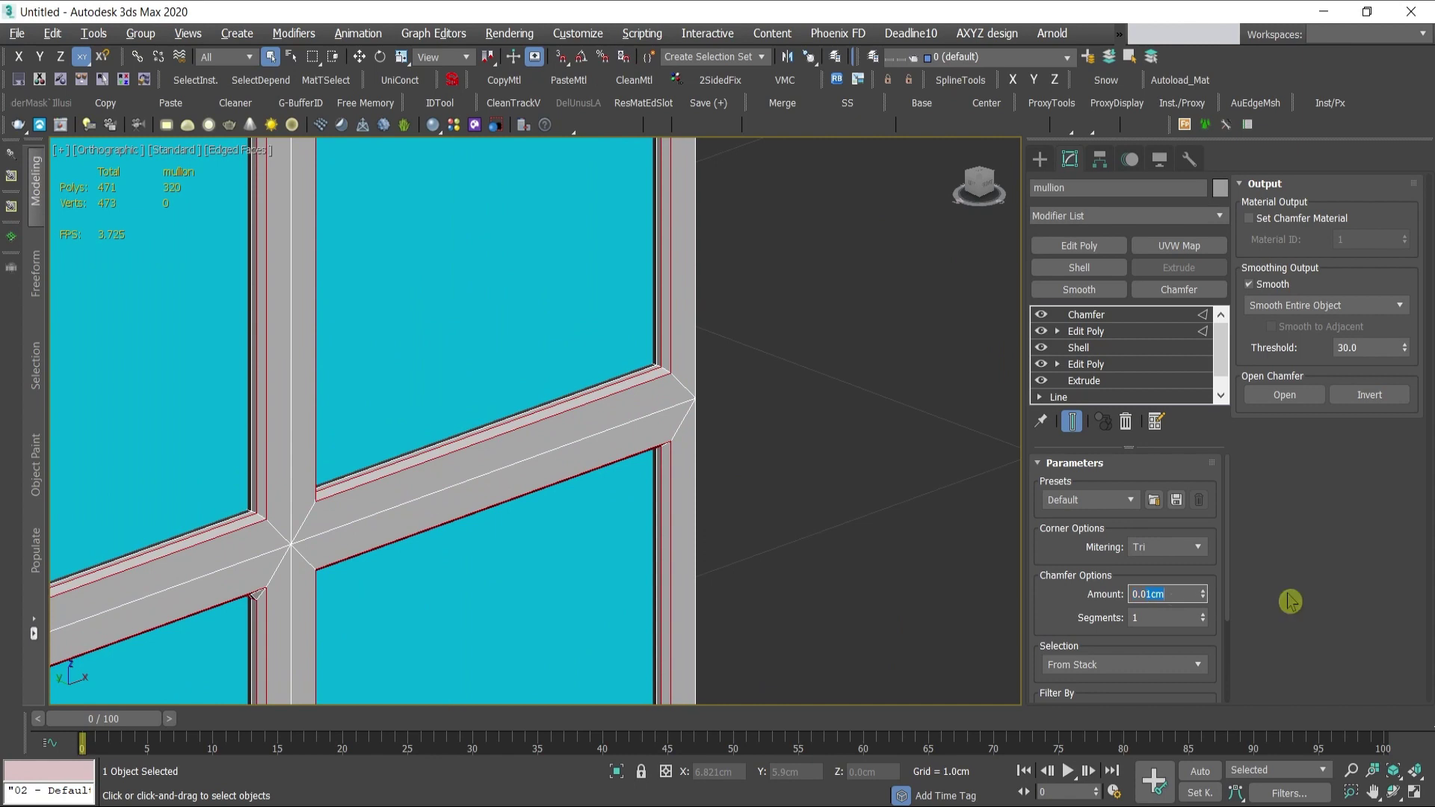
- Reduce the chamfer amount to 0.008 cm and further to 0.005 cm, checking the width at a rail joint
type("0.008")
key("Return")
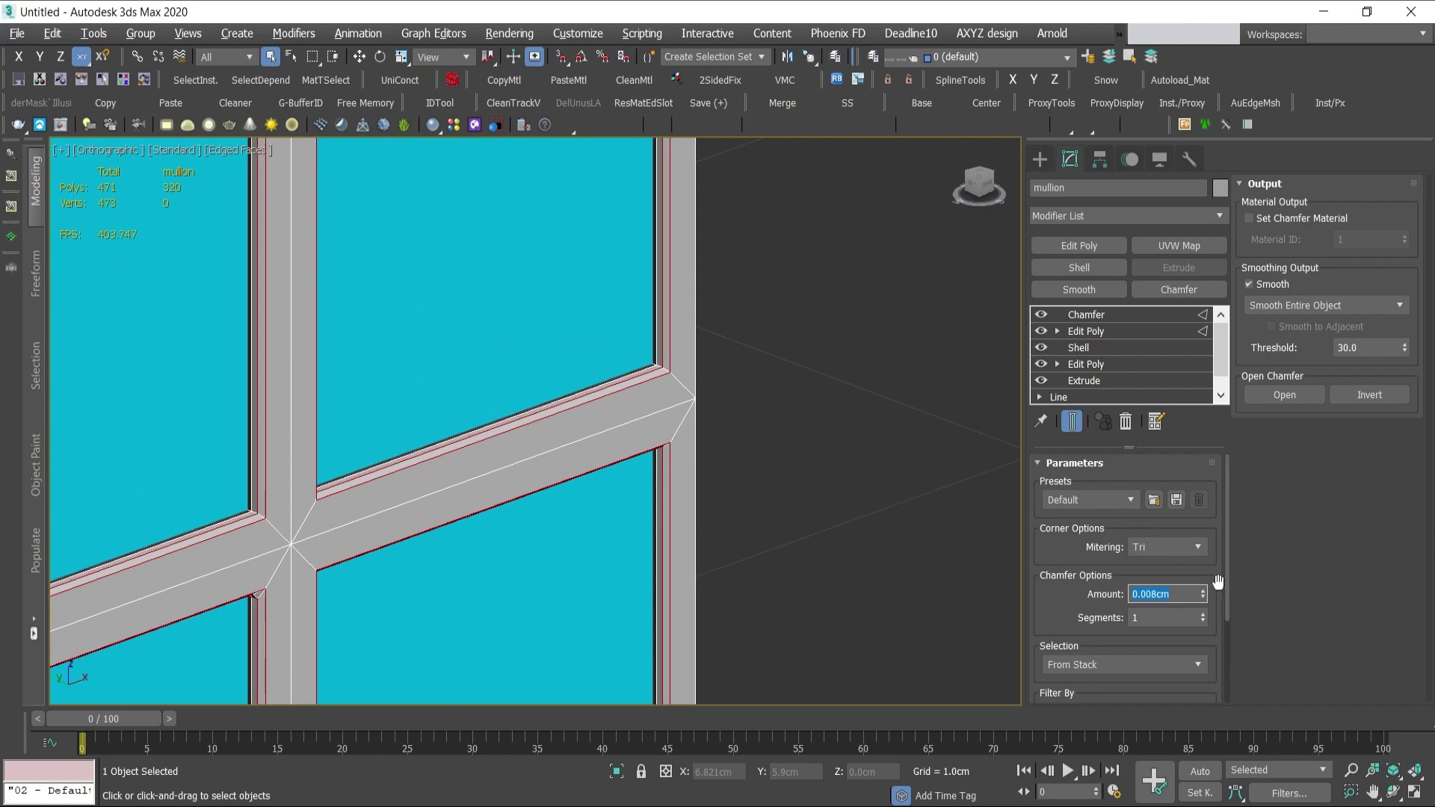
type("0.005")
key("Return")
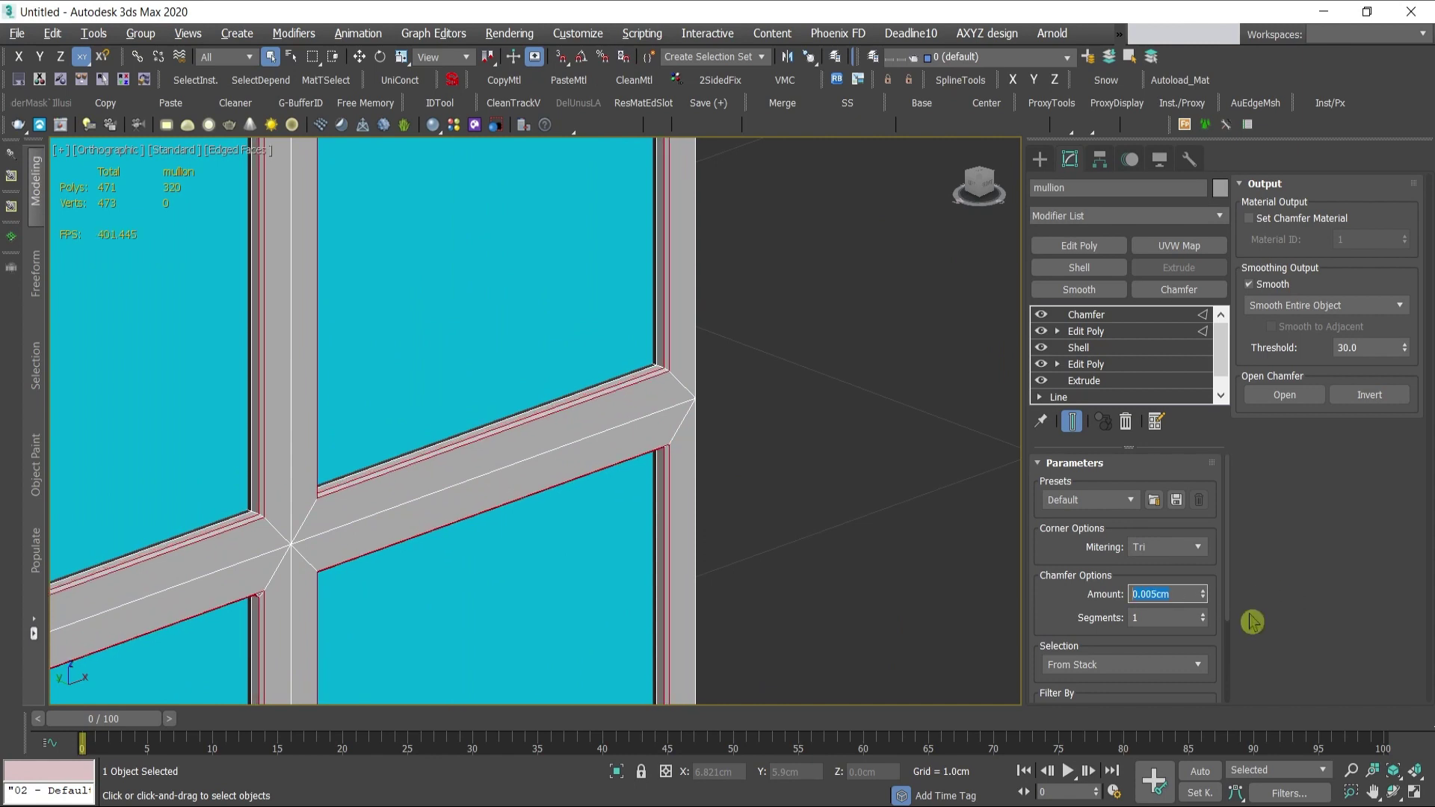
scroll(833, 432, "down", 3)
scroll(734, 397, "up", 2)
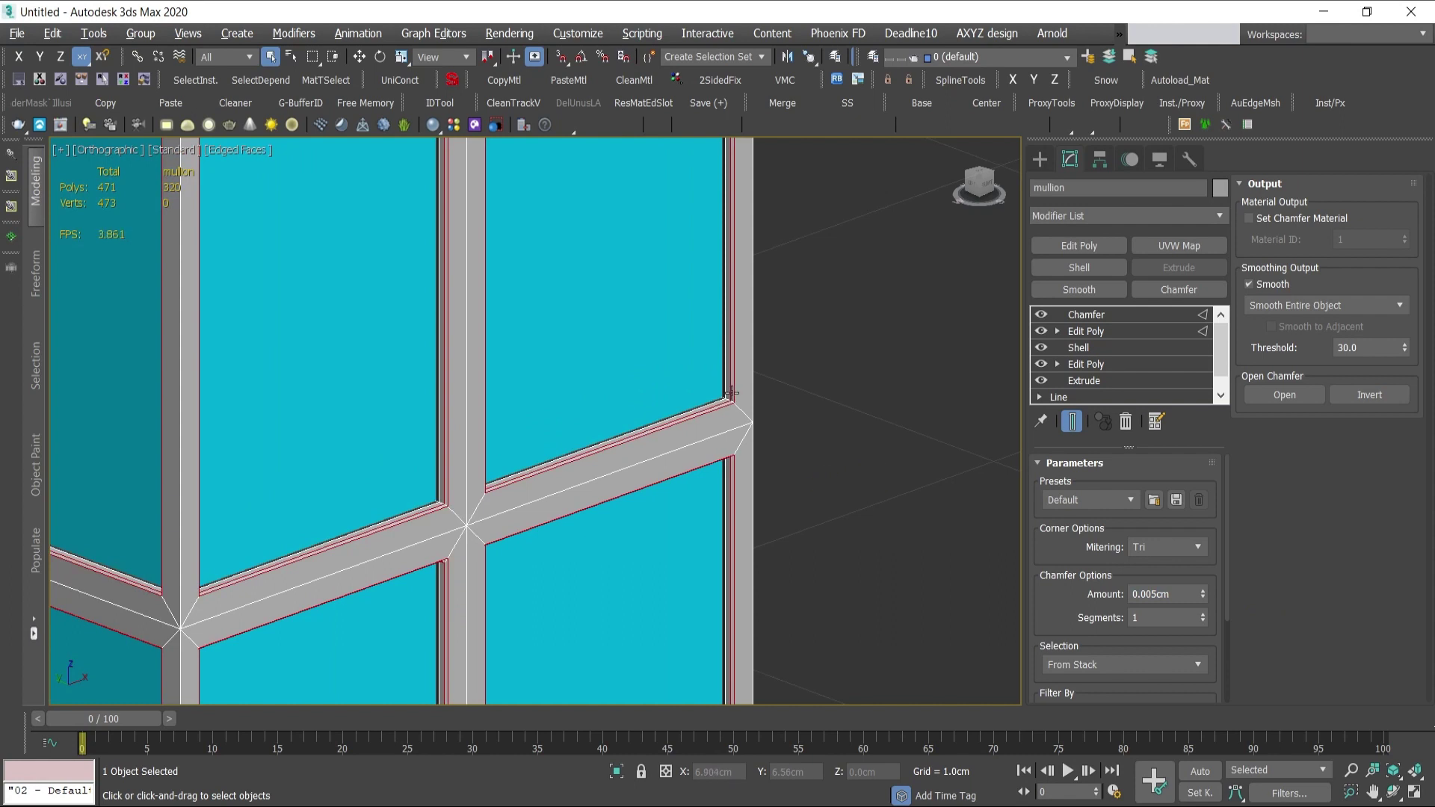
scroll(731, 393, "up", 2)
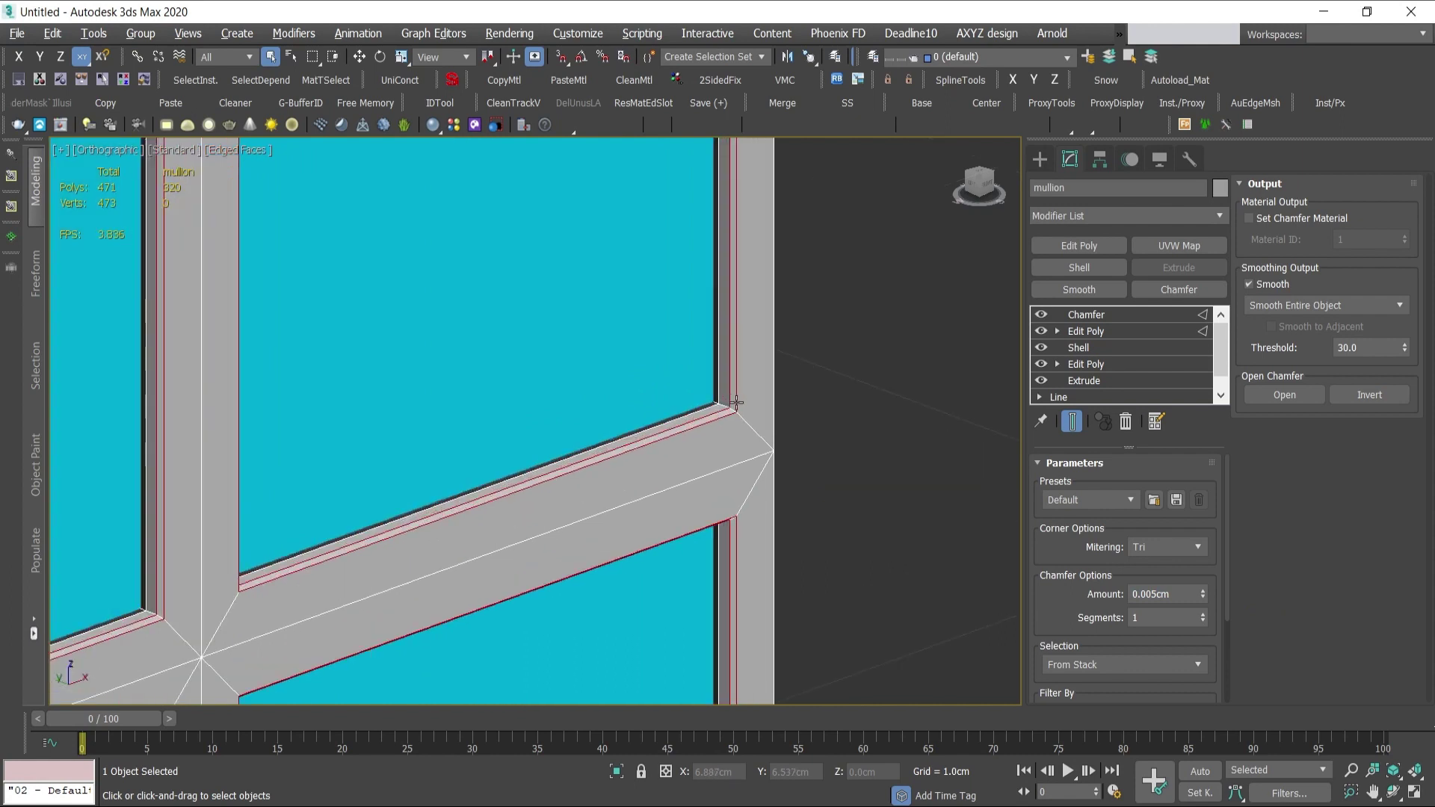
- Set the chamfer's smoothing output to Smooth Chamfers Only
left_click(1316, 307)
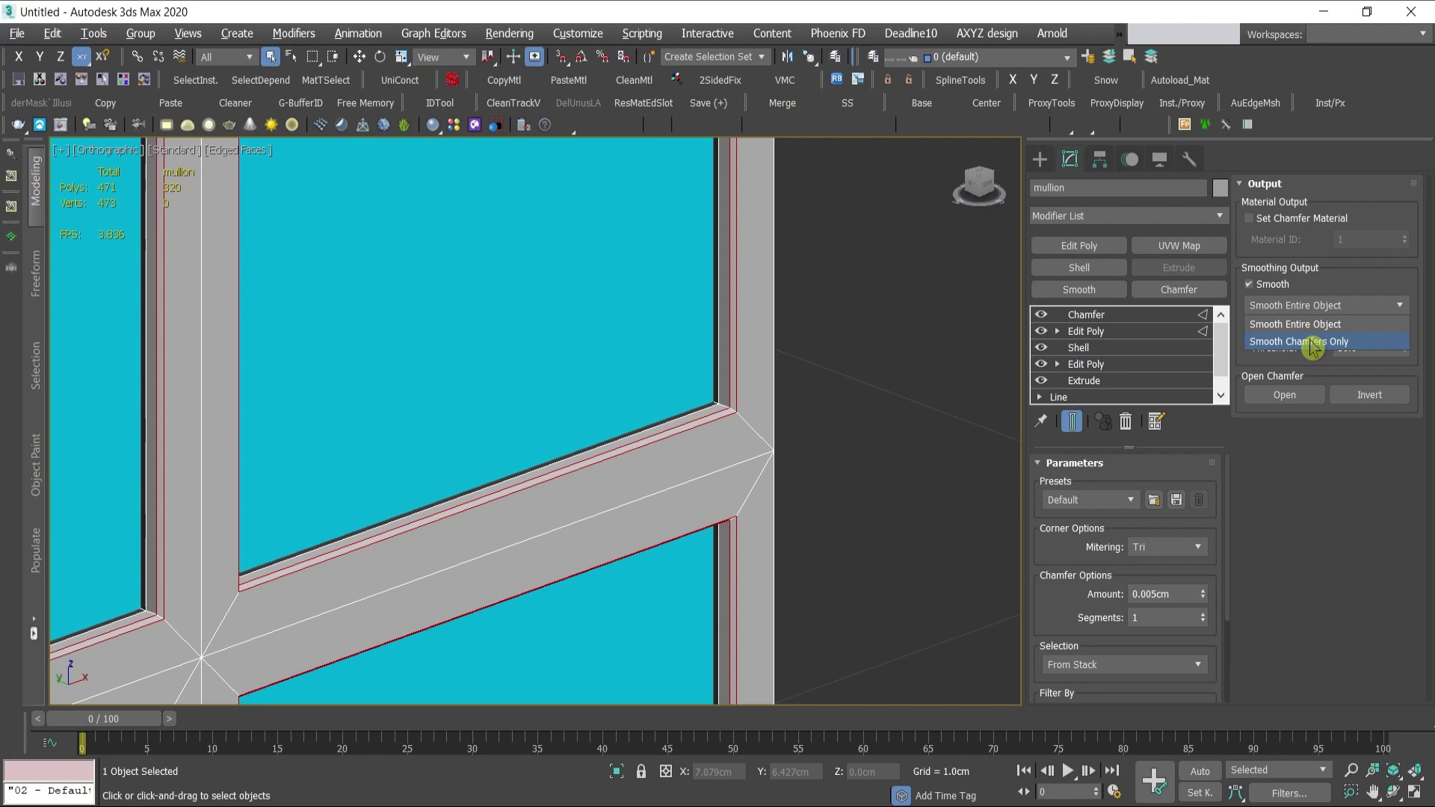
left_click(1313, 342)
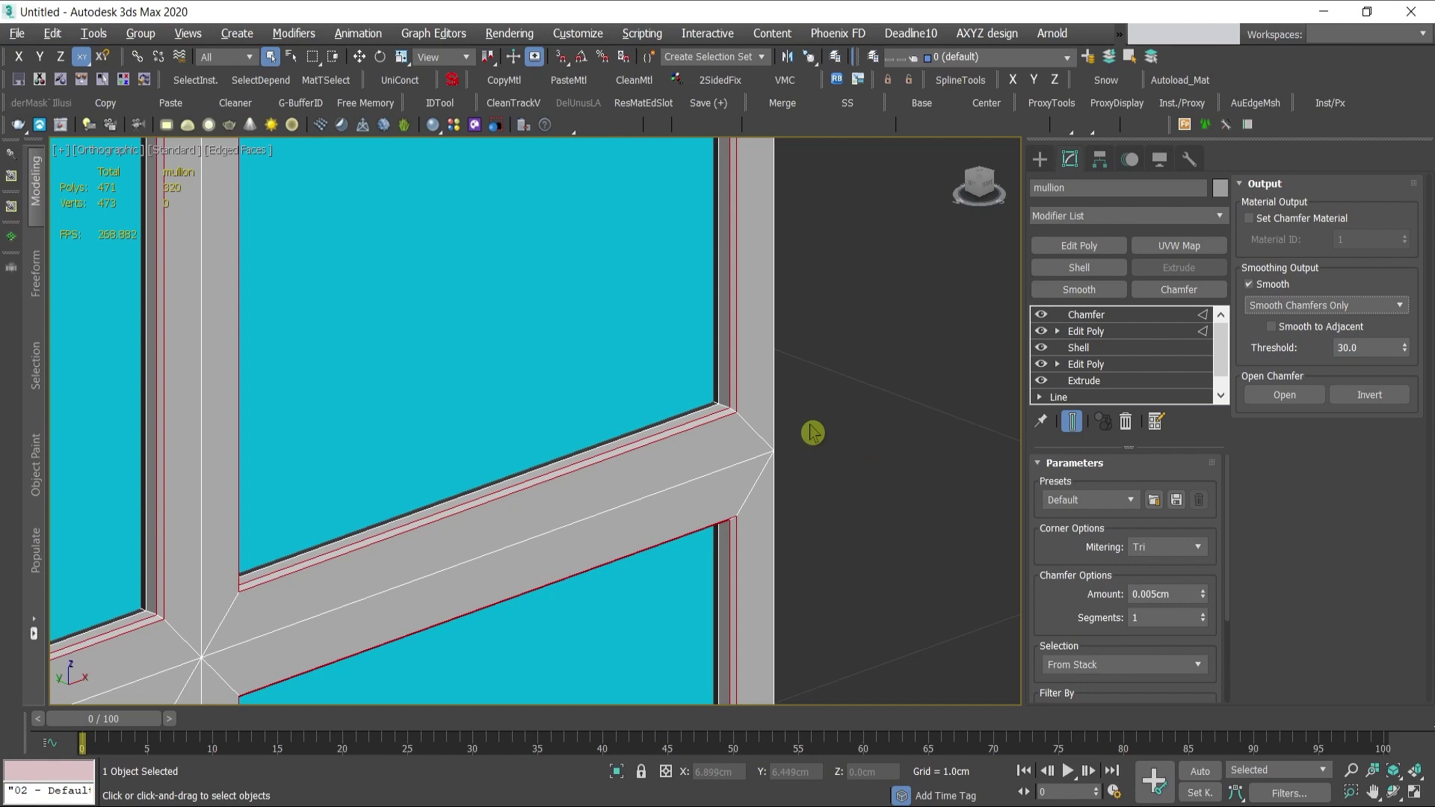
scroll(800, 427, "down", 5)
scroll(801, 429, "down", 5)
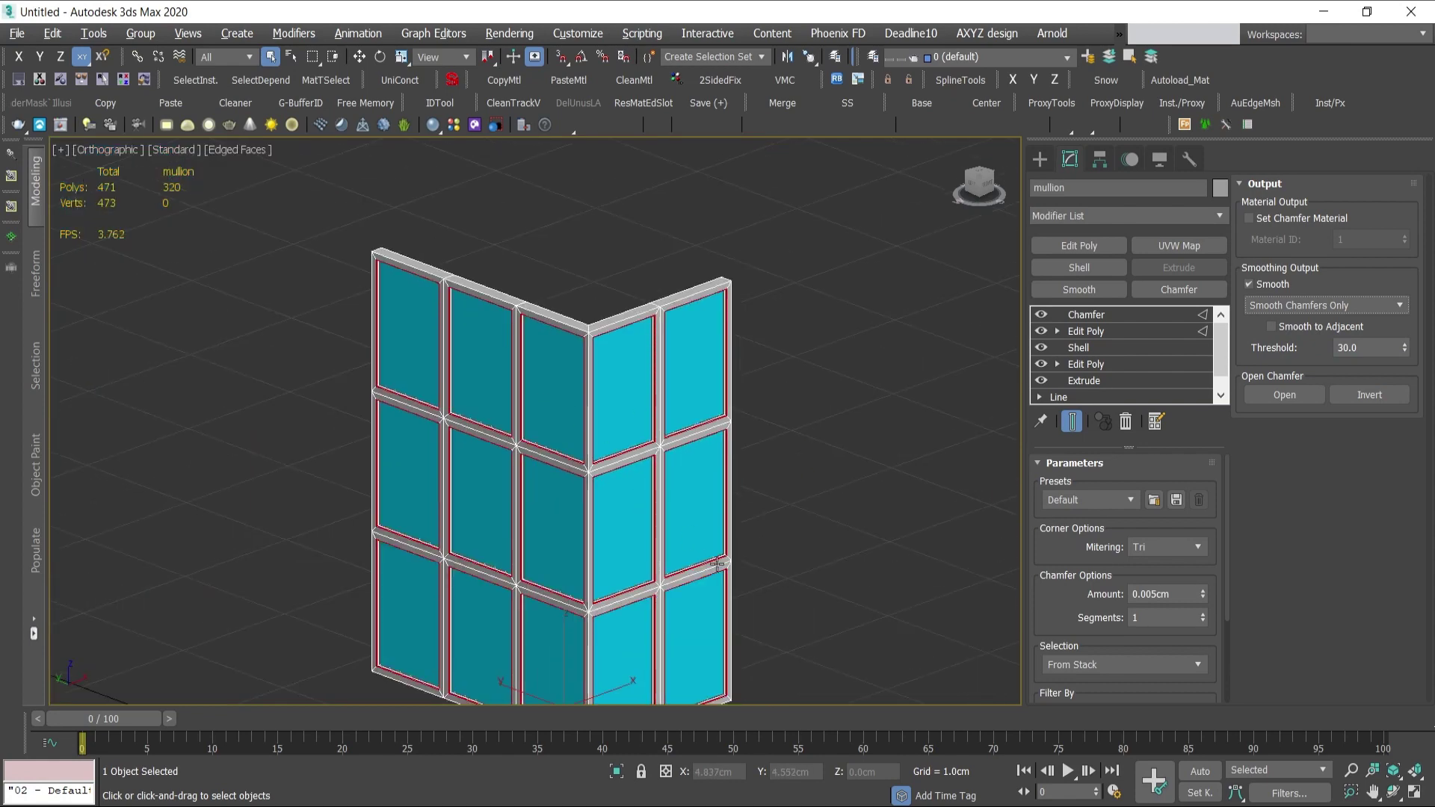
middle_click_drag(785, 599, 775, 444)
scroll(805, 330, "up", 4)
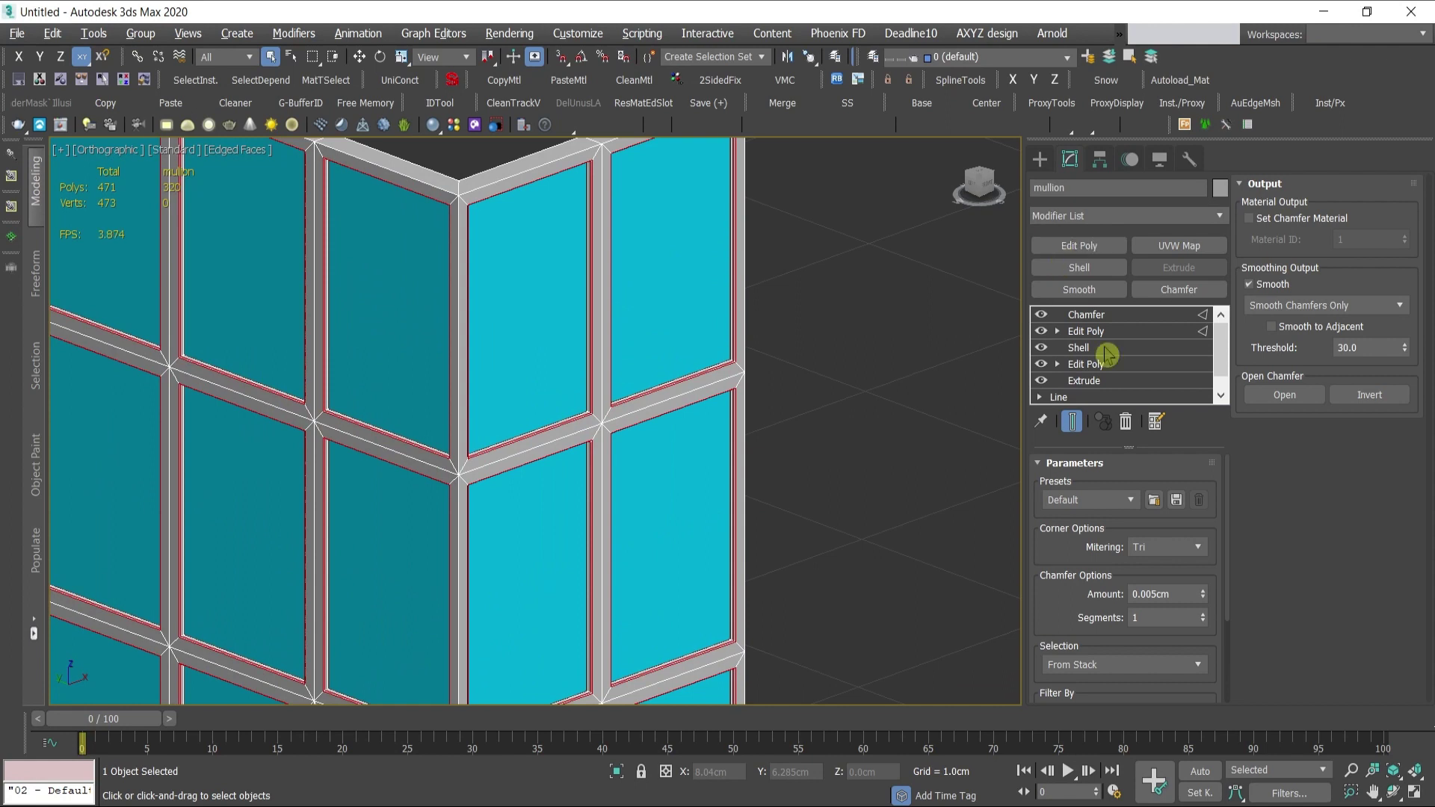
- Add an Edit Poly modifier above the Chamfer and examine the chamfered frame corners and rail joints up close
left_click(1087, 248)
scroll(808, 380, "down", 5)
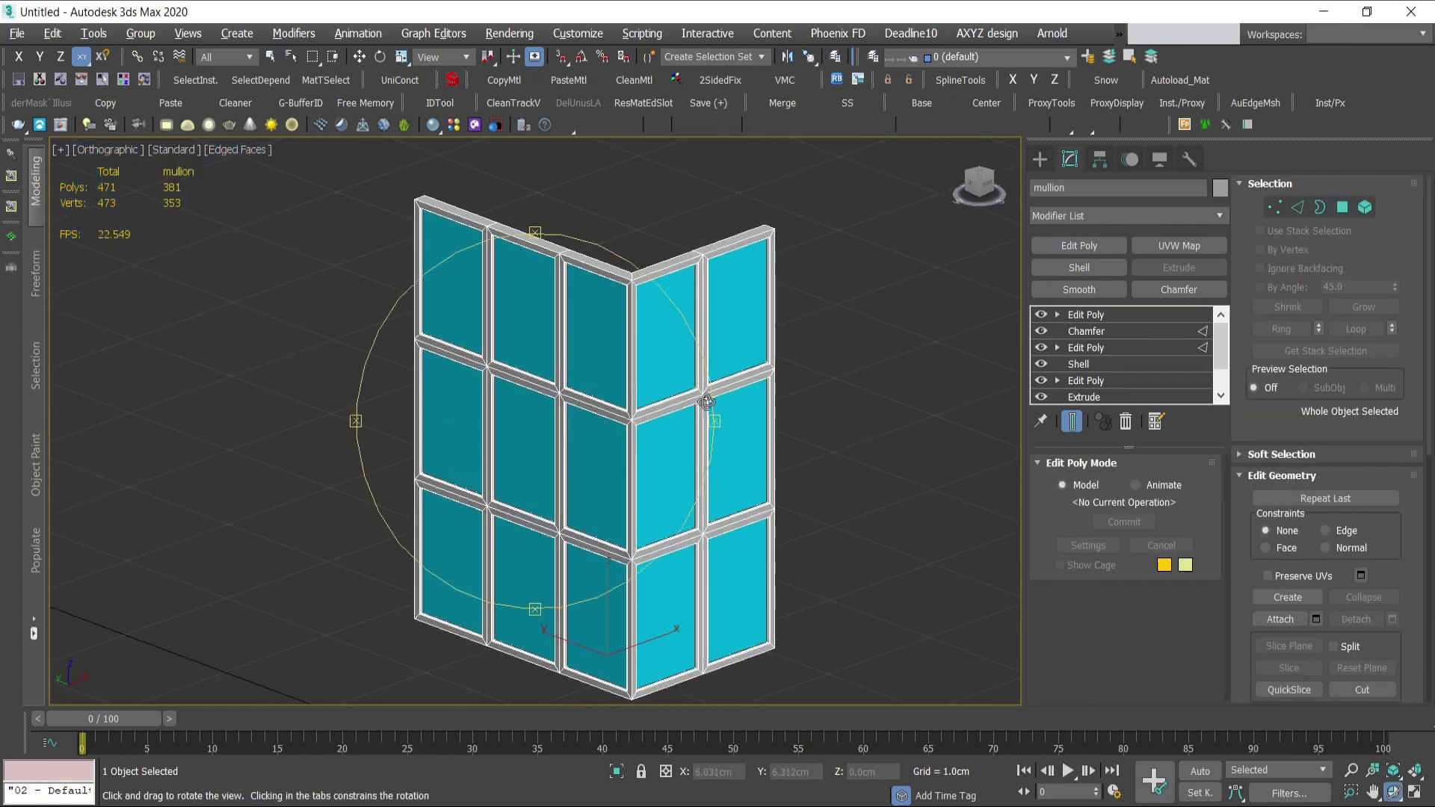
middle_click_drag(808, 380, 613, 460, "alt")
scroll(617, 549, "up", 10)
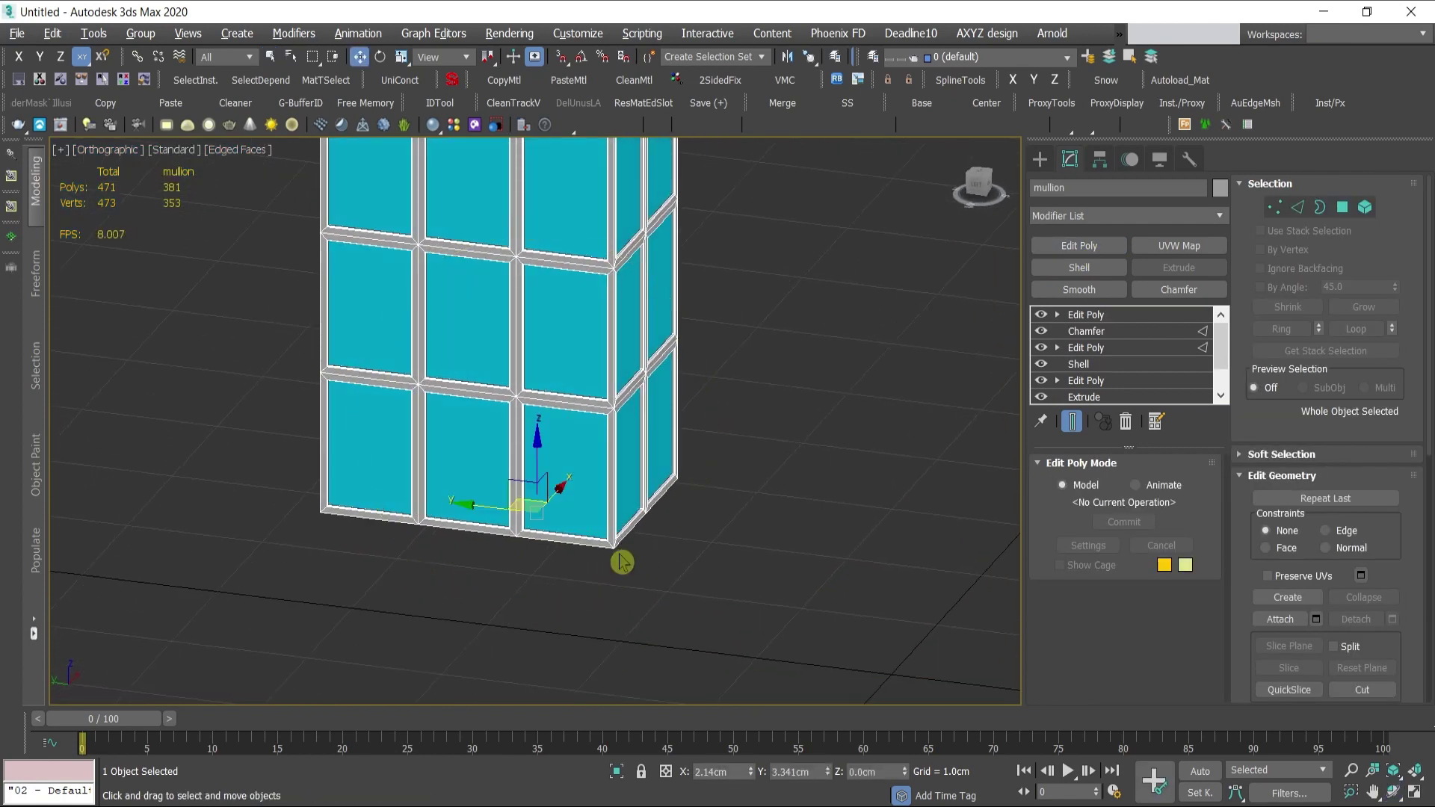
scroll(593, 550, "down", 8)
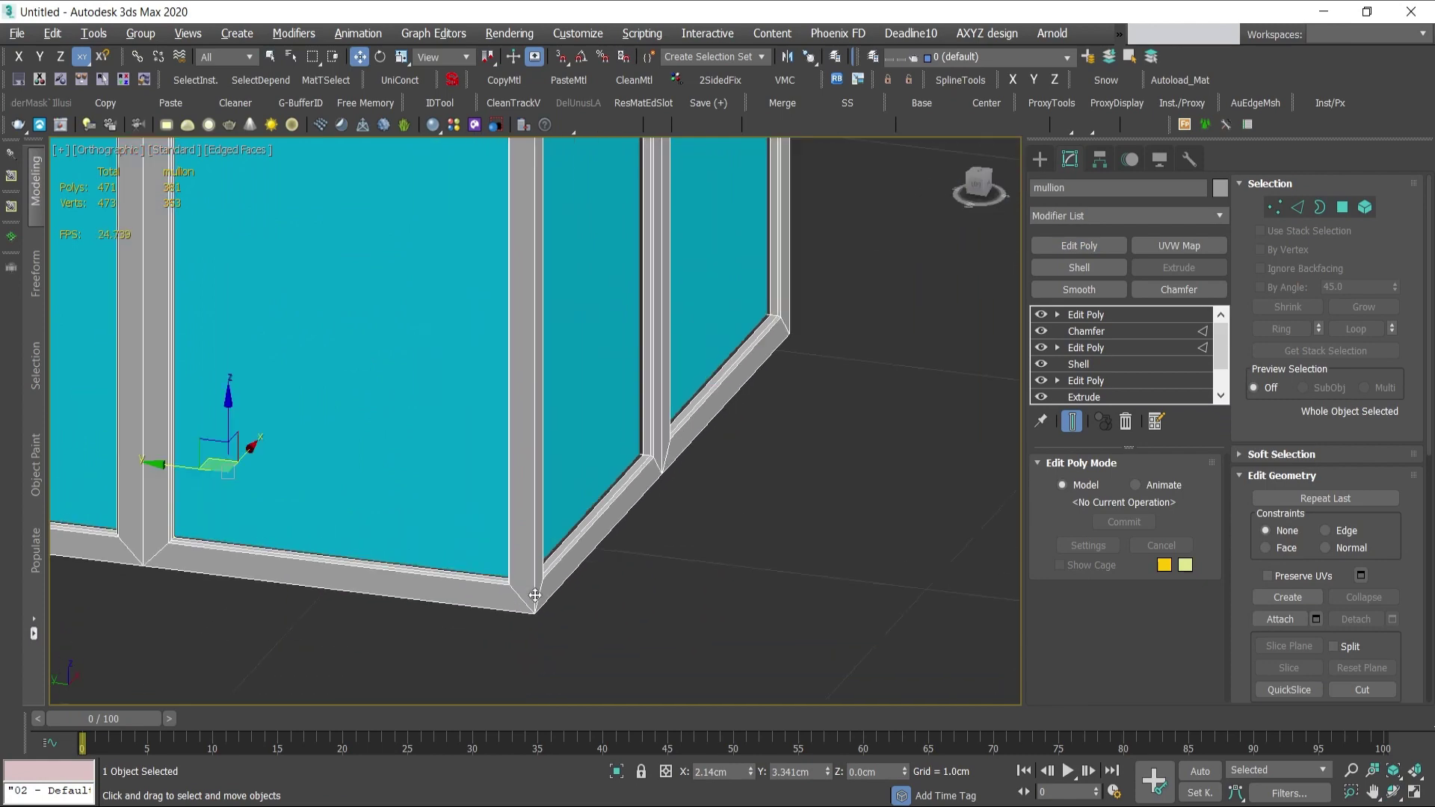
scroll(634, 381, "up", 8)
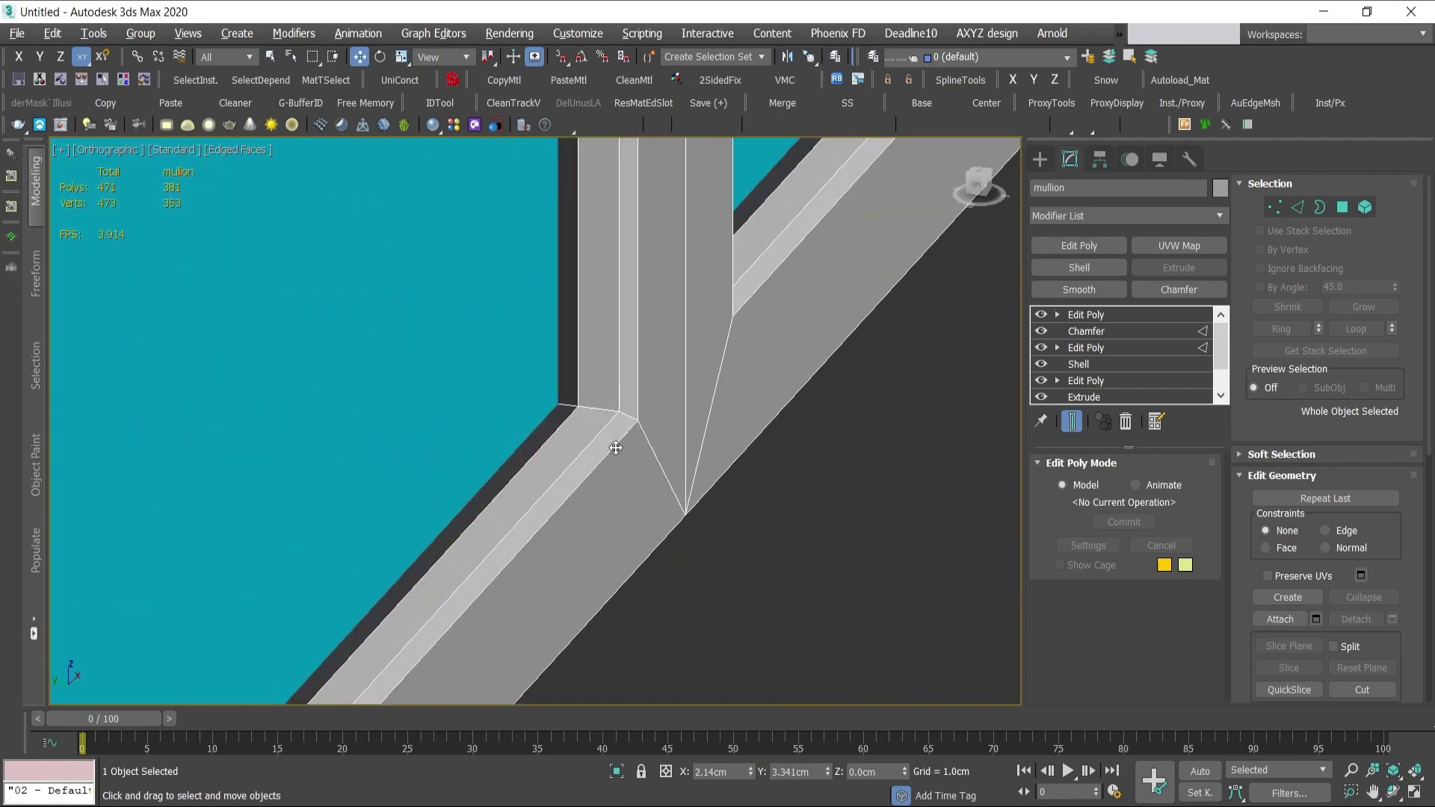
scroll(639, 437, "down", 6)
scroll(692, 515, "up", 4)
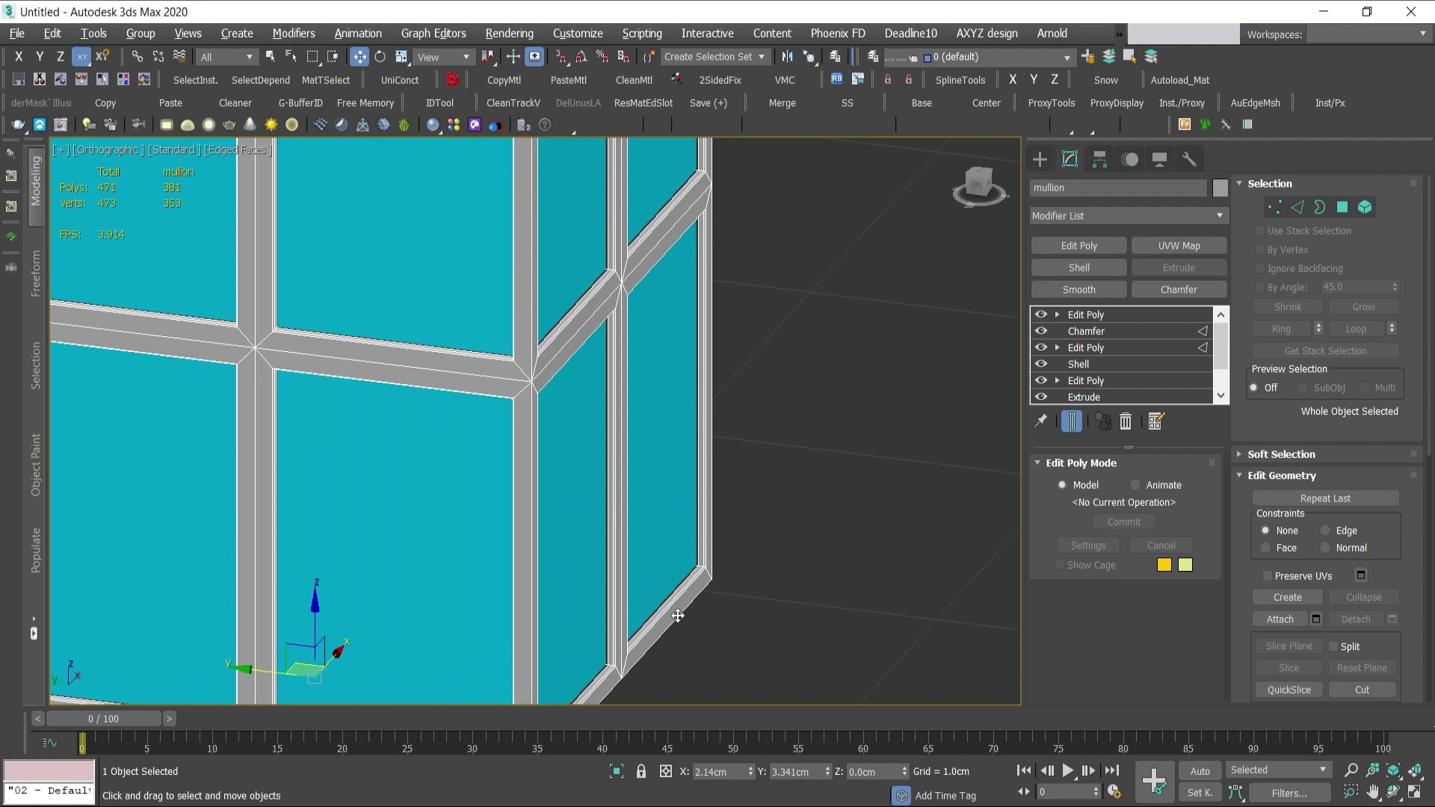
scroll(624, 291, "up", 5)
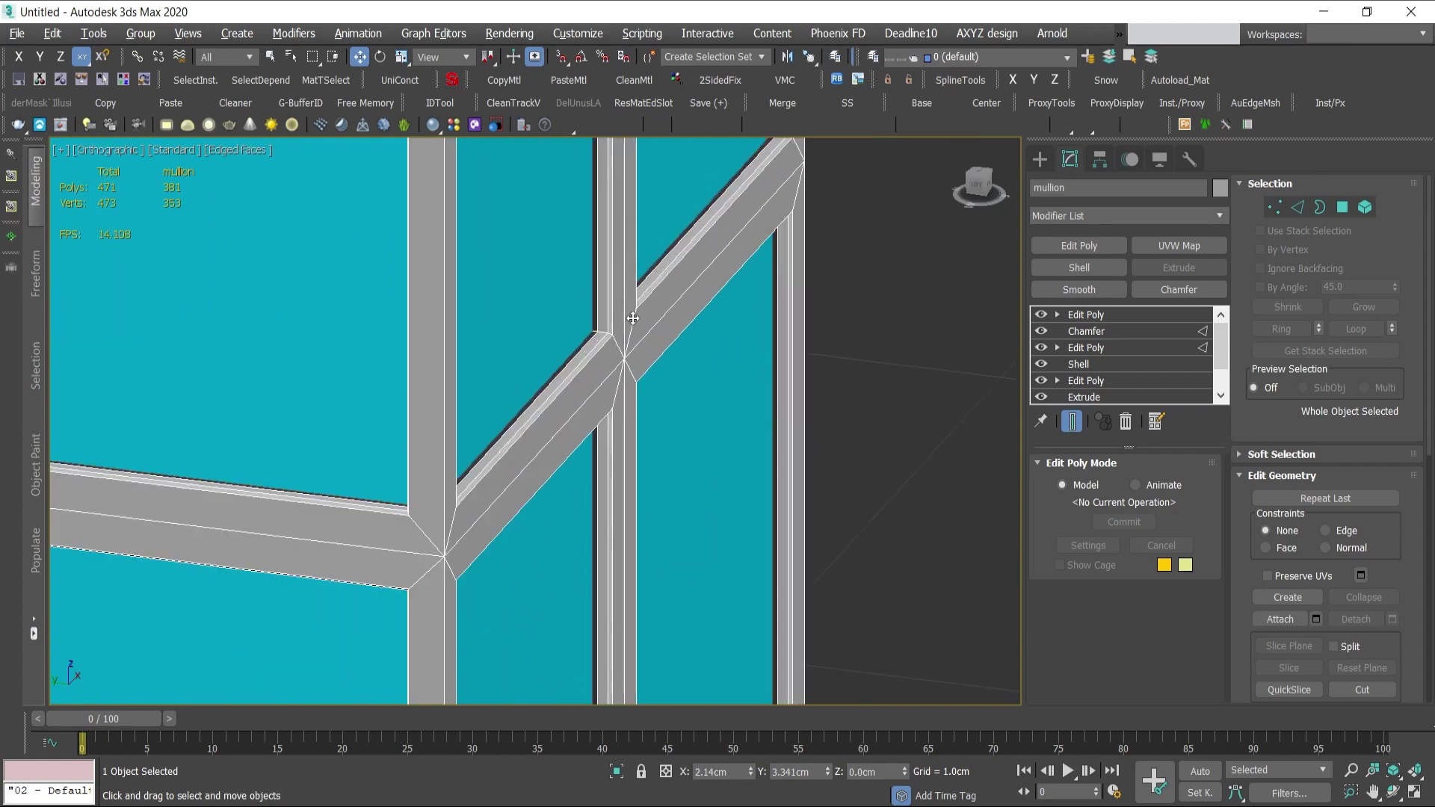
- Set the Chamfer modifier's amount to 0.003 cm and check the finished curtain wall
left_click(1132, 331)
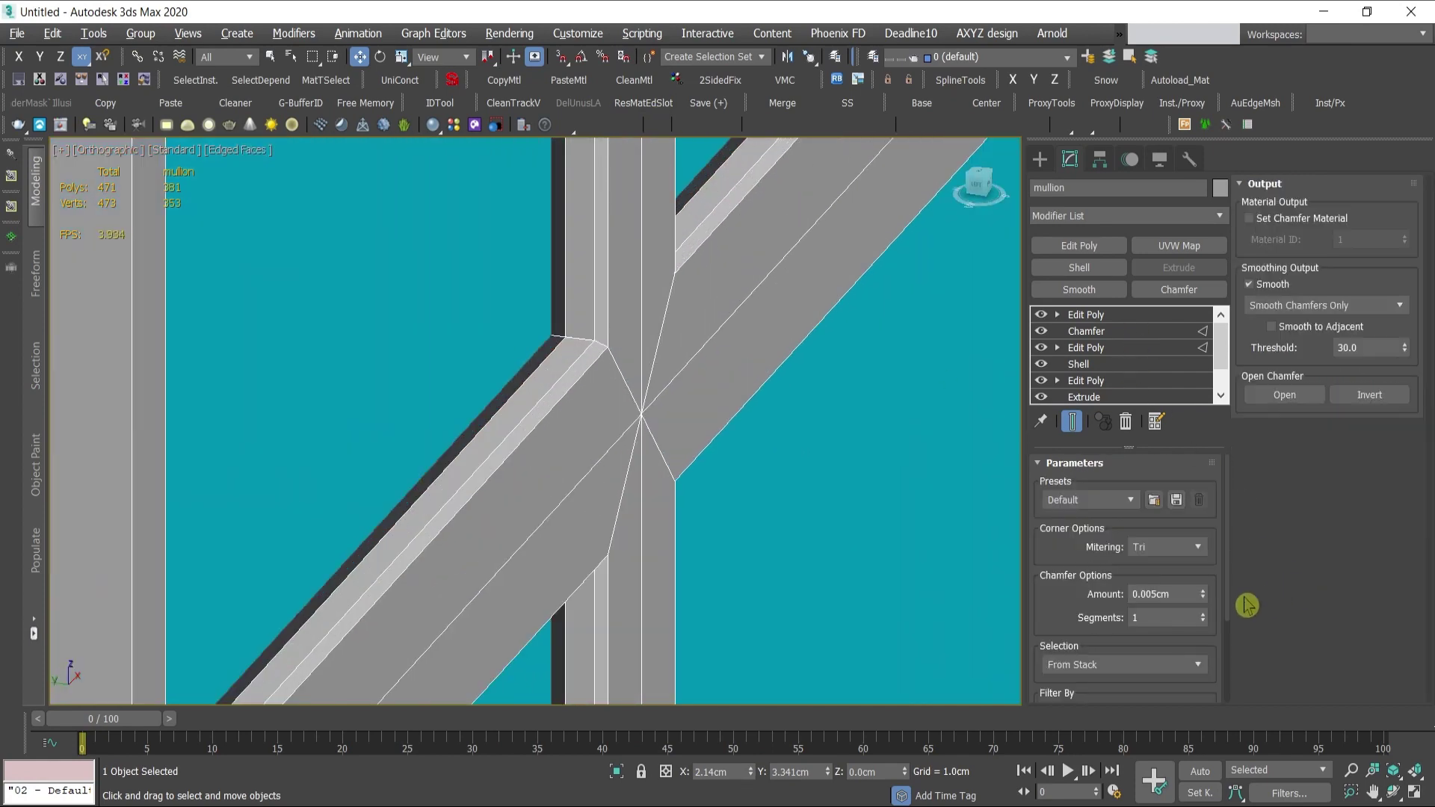
left_click_drag(1152, 594, 1264, 613)
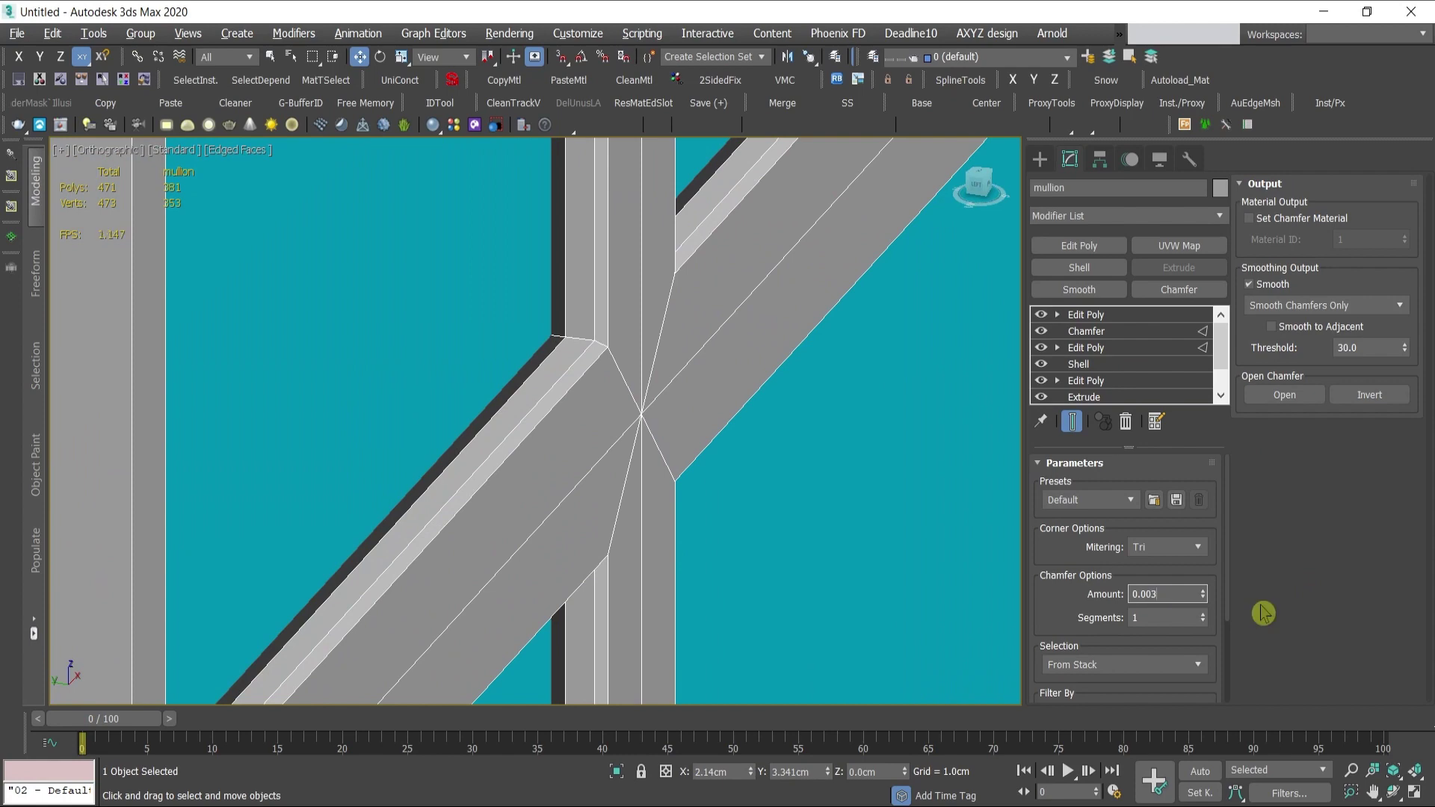
type("3")
scroll(516, 388, "down", 3)
middle_click_drag(567, 438, 625, 416, "alt")
scroll(625, 416, "down", 3)
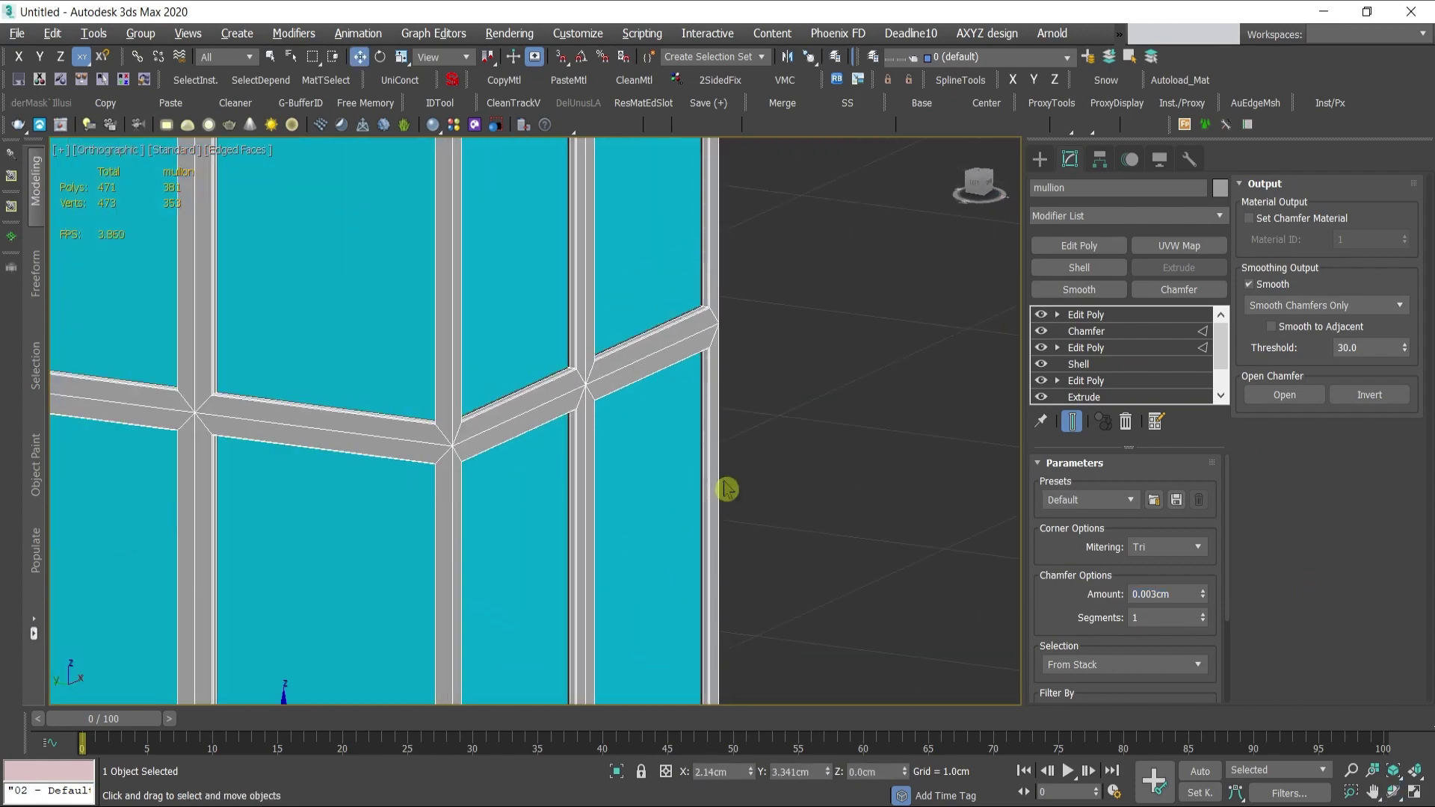
scroll(705, 375, "down", 4)
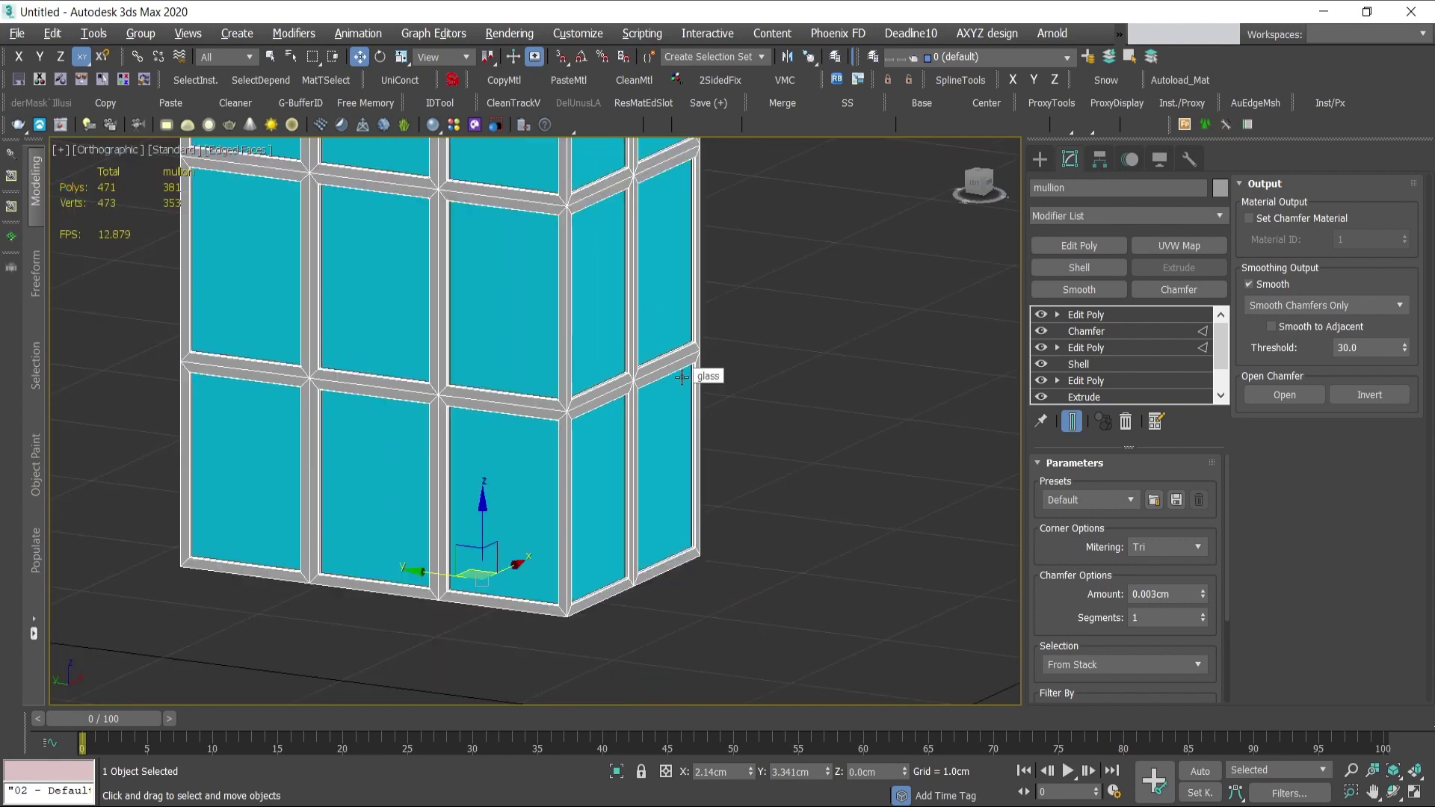
middle_click_drag(548, 404, 554, 486, "alt")
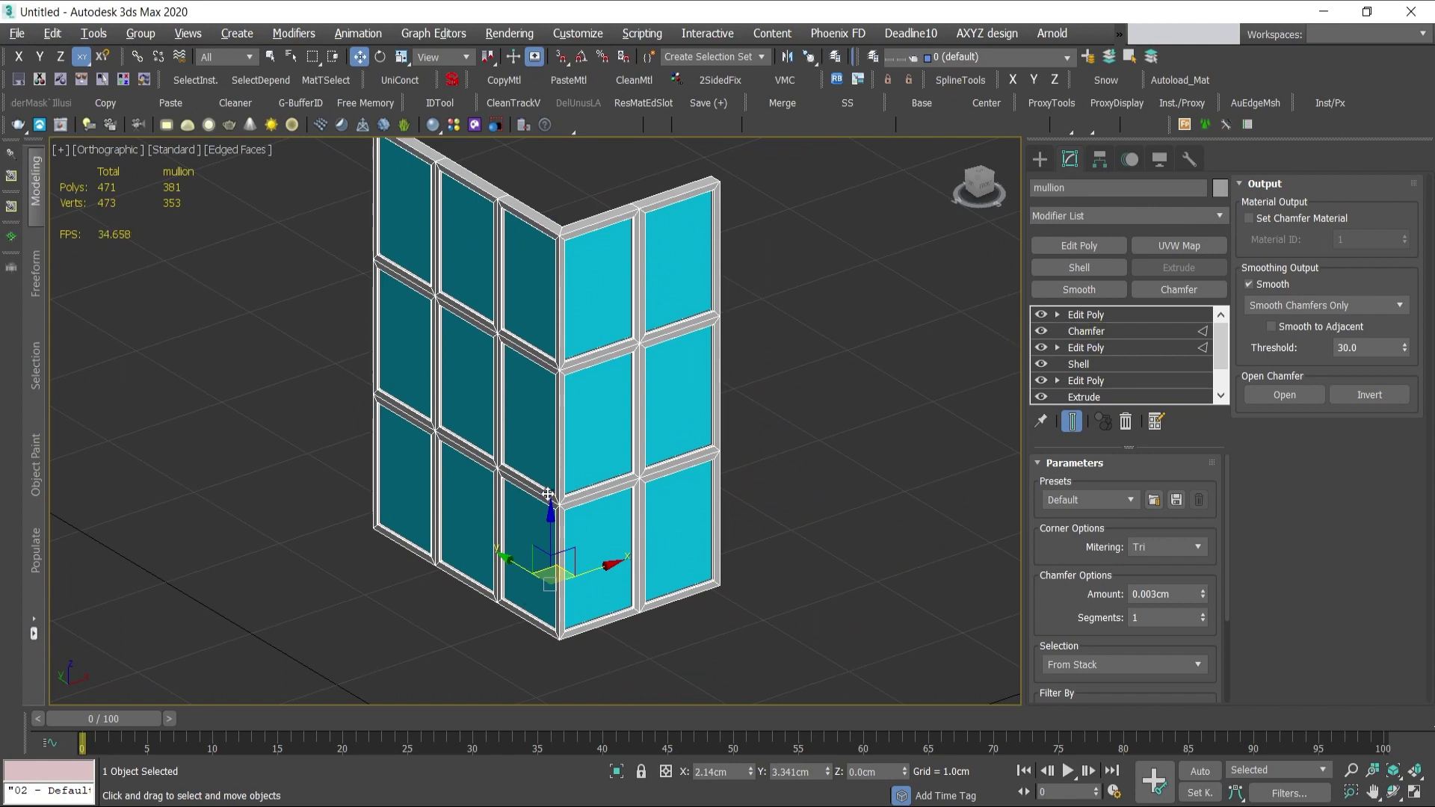
middle_click_drag(547, 494, 885, 487, "alt")
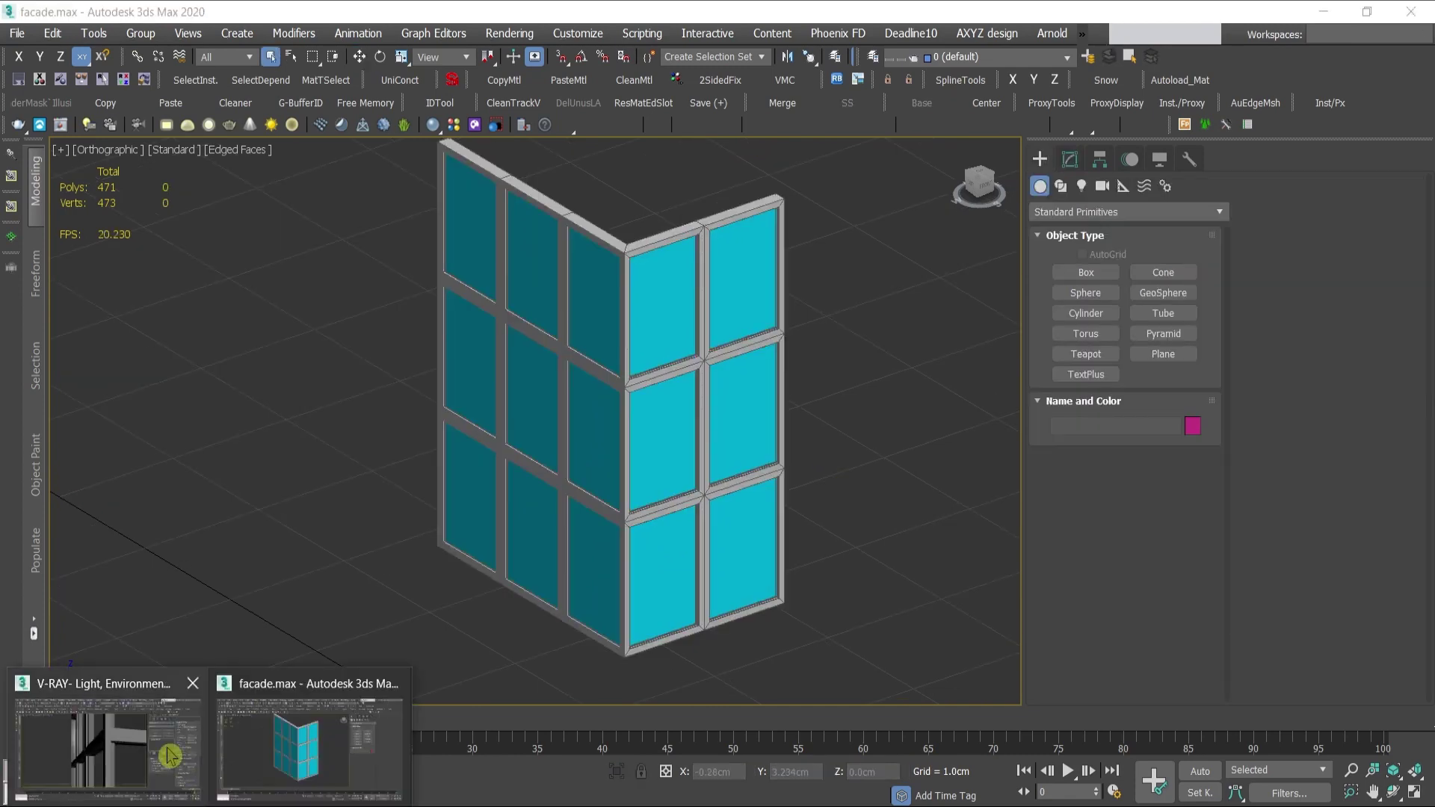
- Switch to the V-Ray Frame Buffer and examine the rendered curtain wall's corner, frame edges and recessed glass
left_click(158, 754)
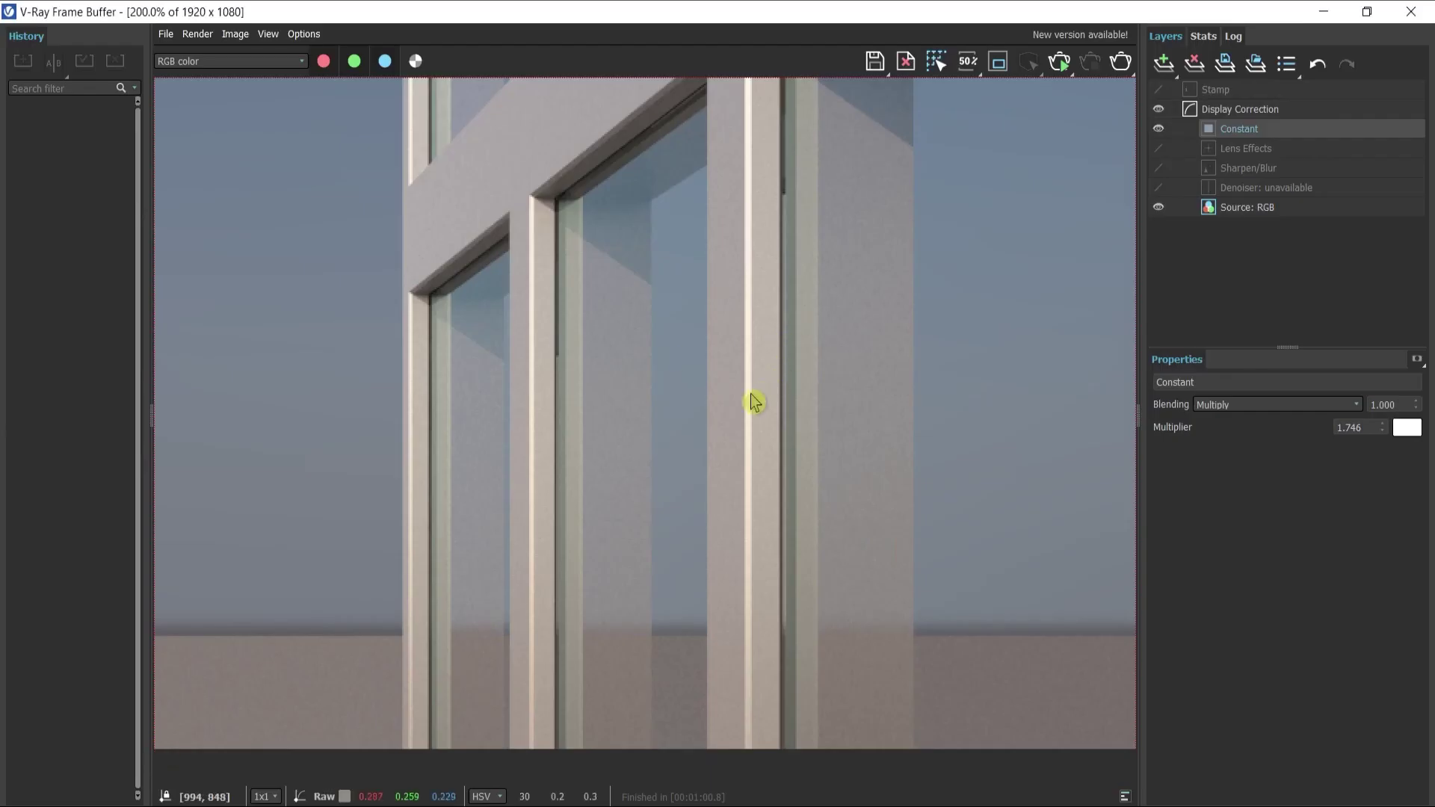
scroll(598, 613, "down", 2)
middle_click_drag(598, 613, 561, 530)
scroll(577, 609, "up", 1)
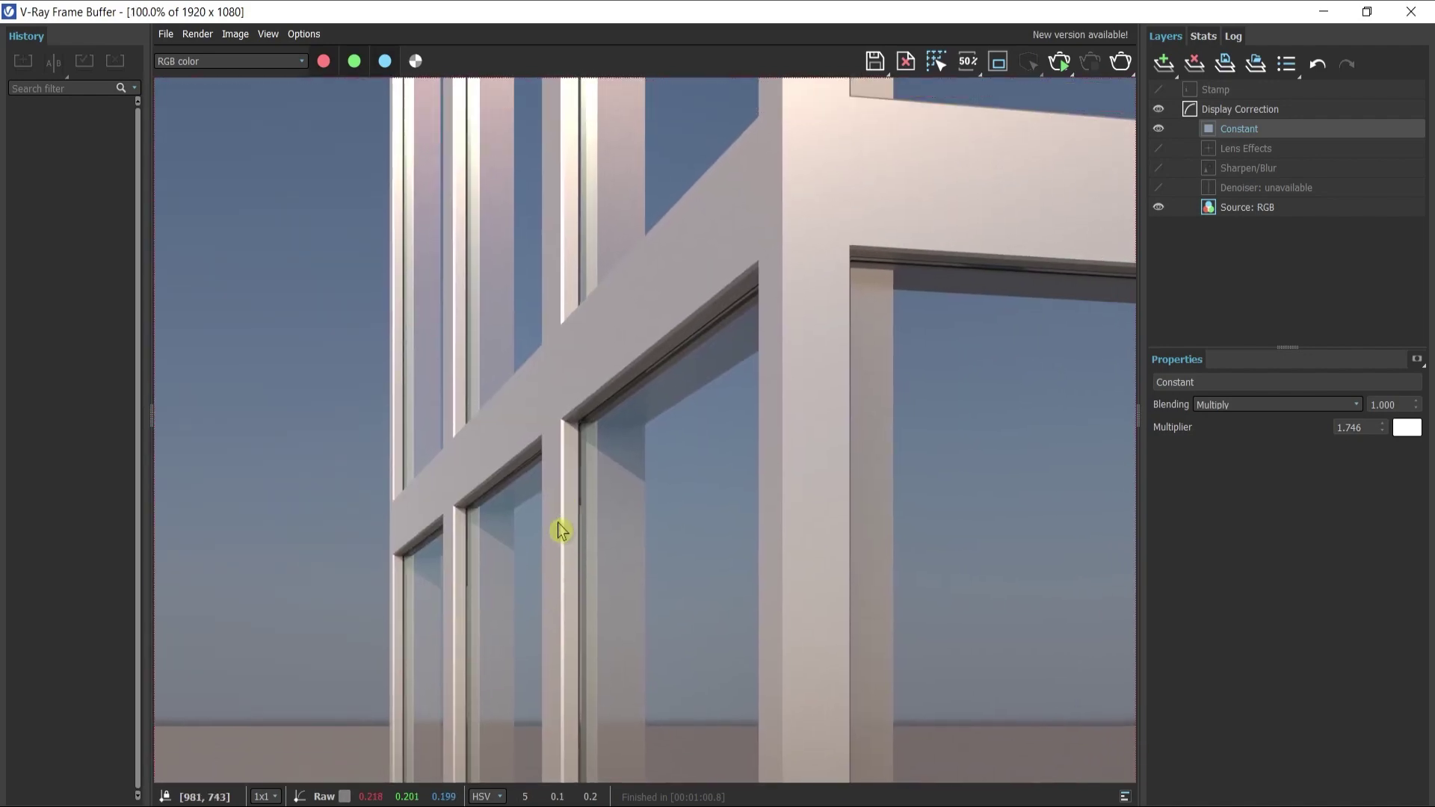
middle_click_drag(599, 414, 643, 480)
middle_click_drag(553, 593, 598, 420)
middle_click_drag(607, 565, 641, 545)
scroll(641, 545, "up", 1)
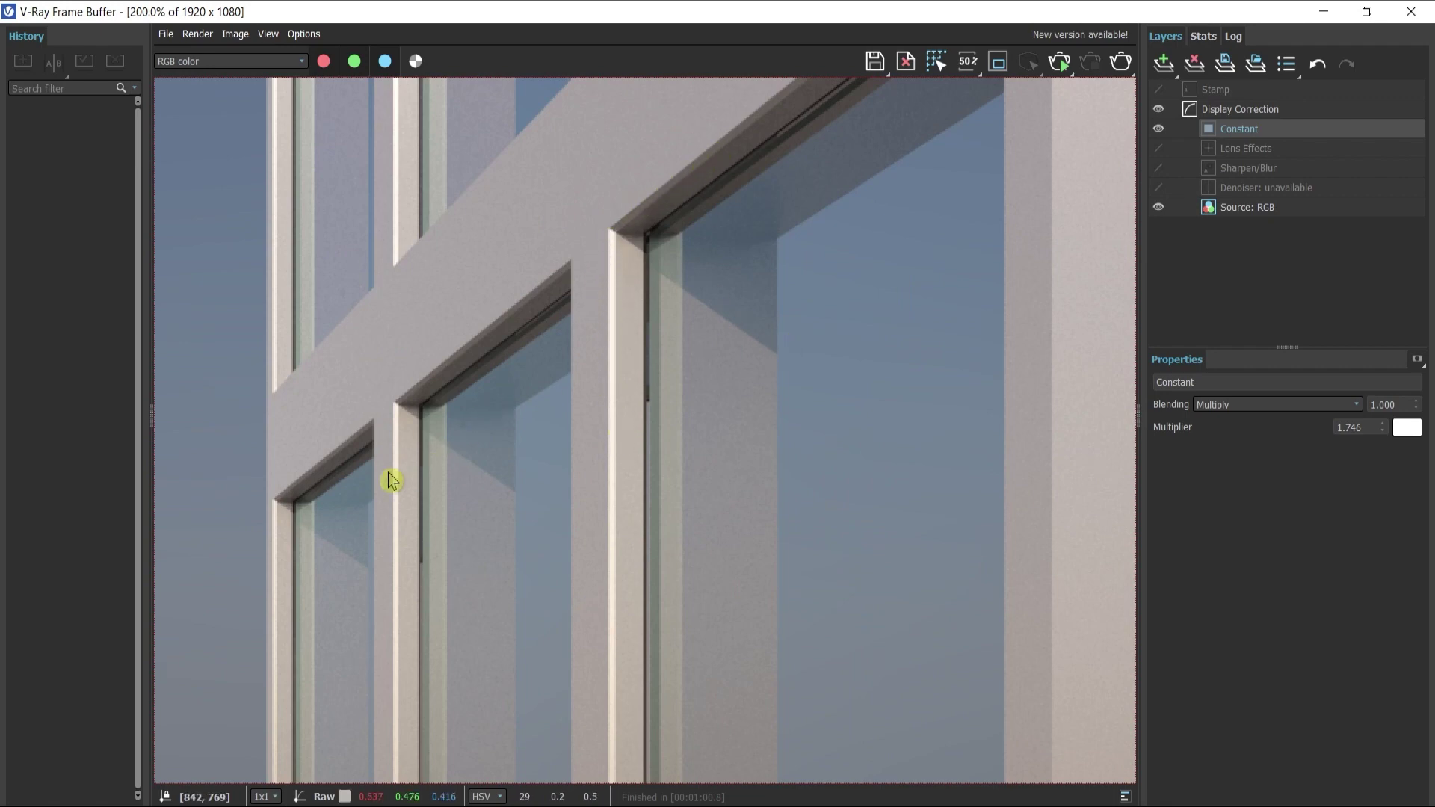
- Examine the chamfer highlights on the vertical mullions and the dark gasket strips beside the glass in the render
scroll(420, 474, "up", 1)
middle_click_drag(419, 474, 441, 321)
scroll(441, 322, "down", 1)
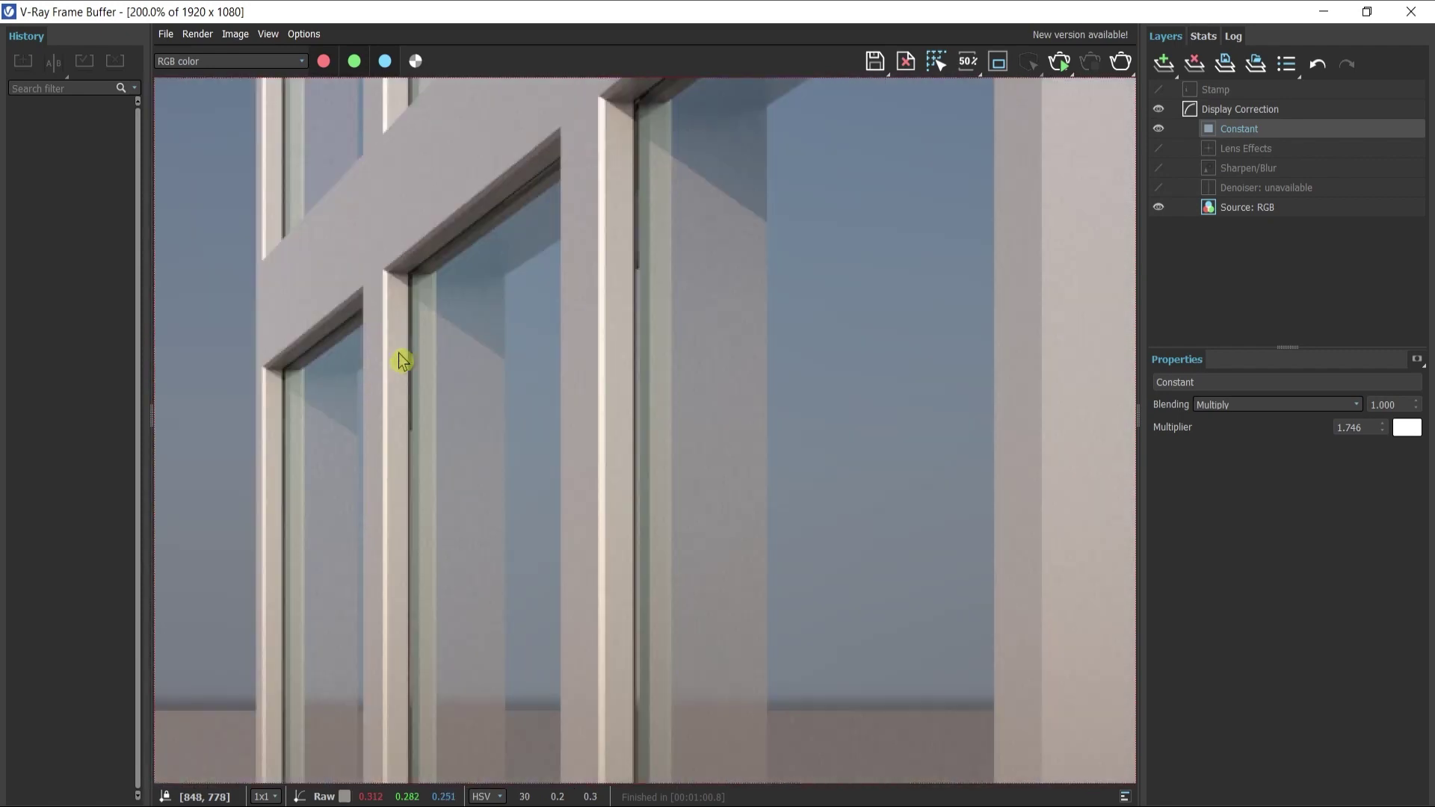
middle_click_drag(490, 376, 571, 292)
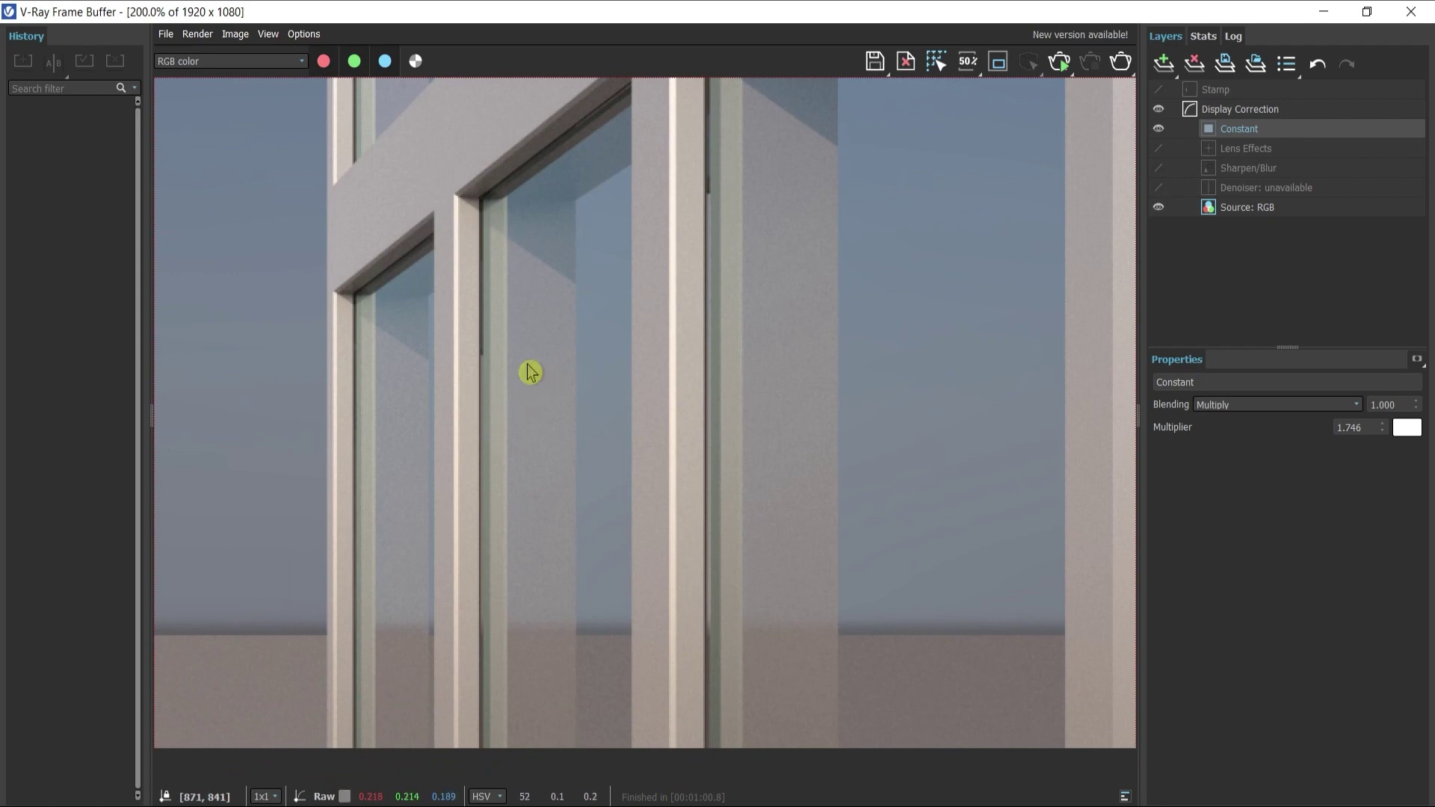
middle_click_drag(707, 147, 702, 176)
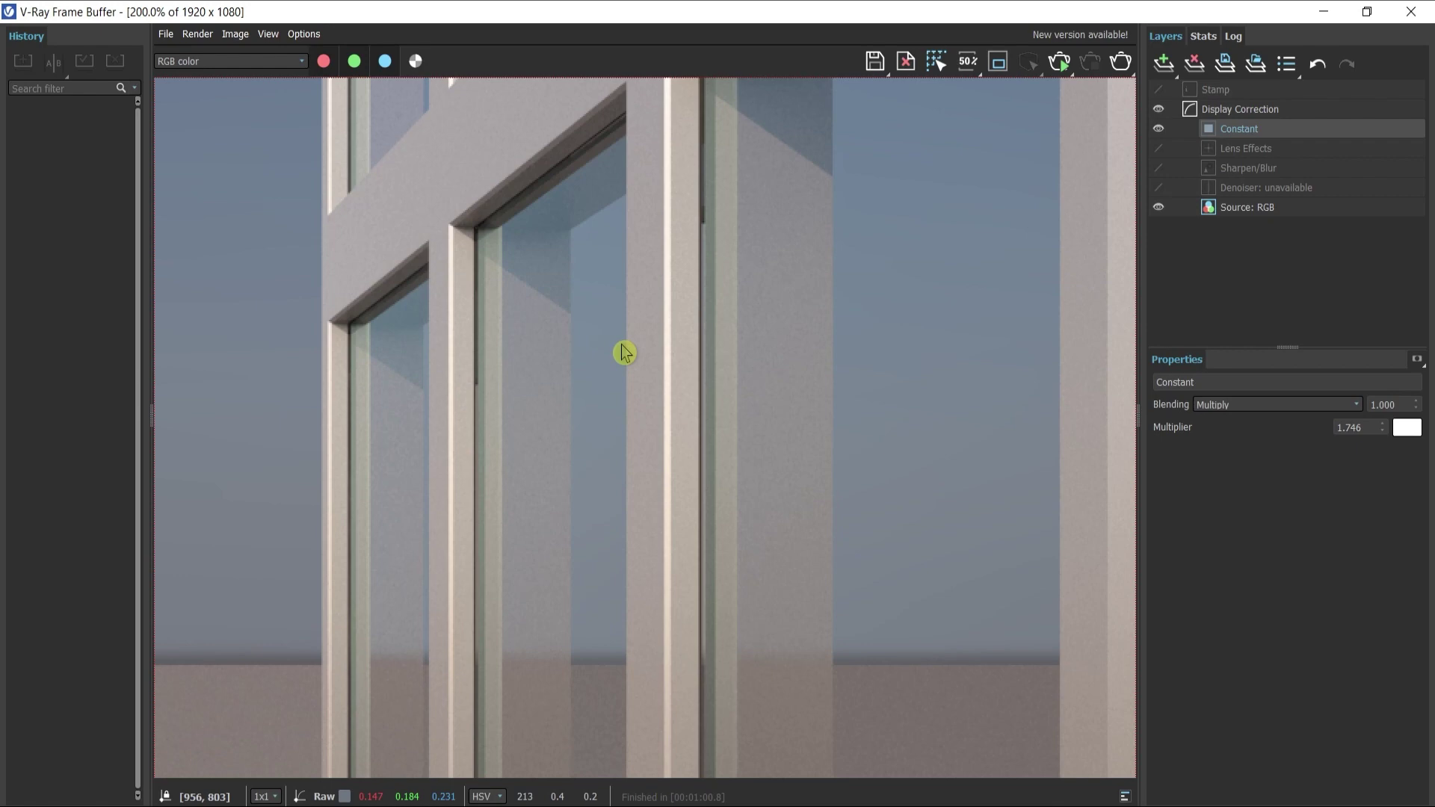
middle_click_drag(625, 353, 733, 377)
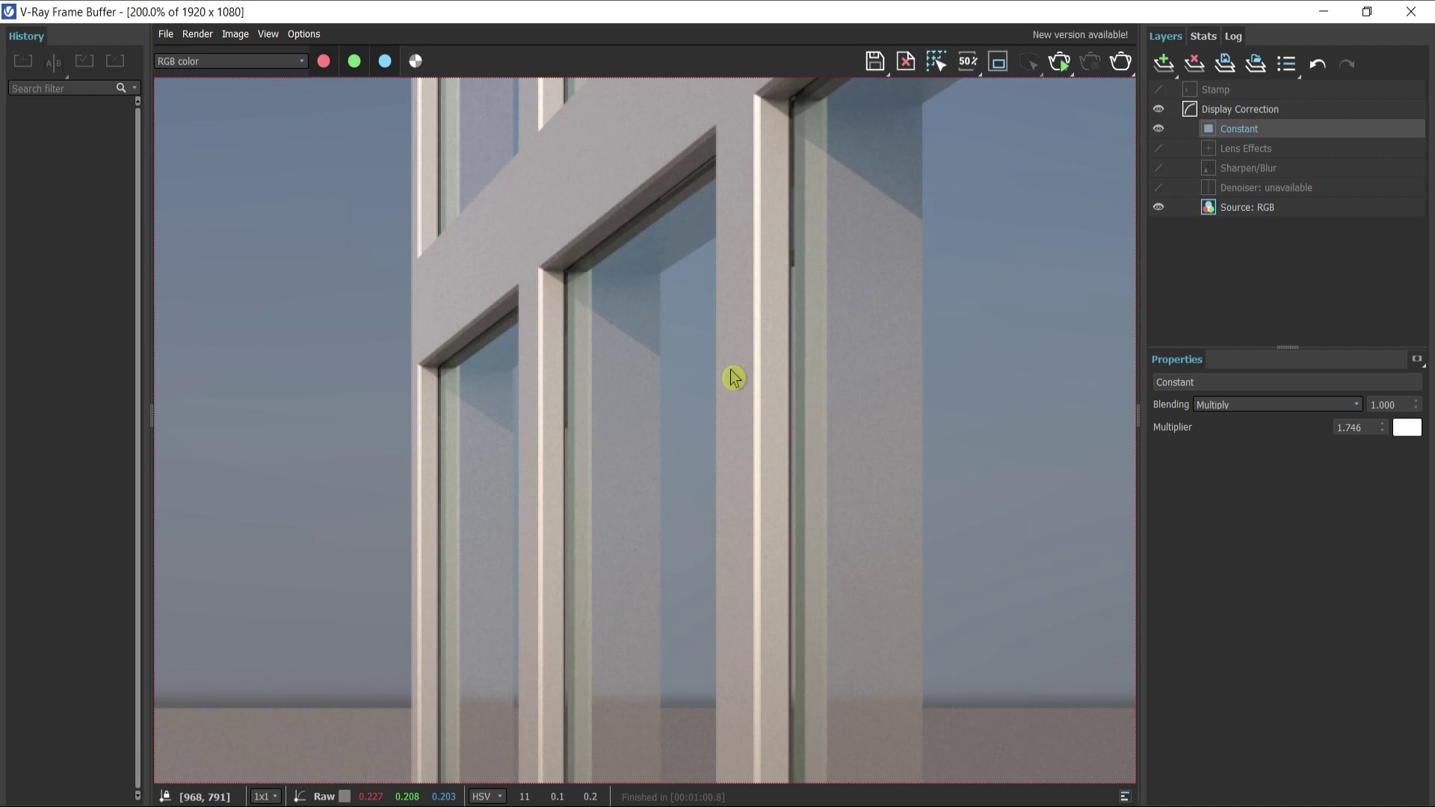
middle_click_drag(755, 438, 811, 362)
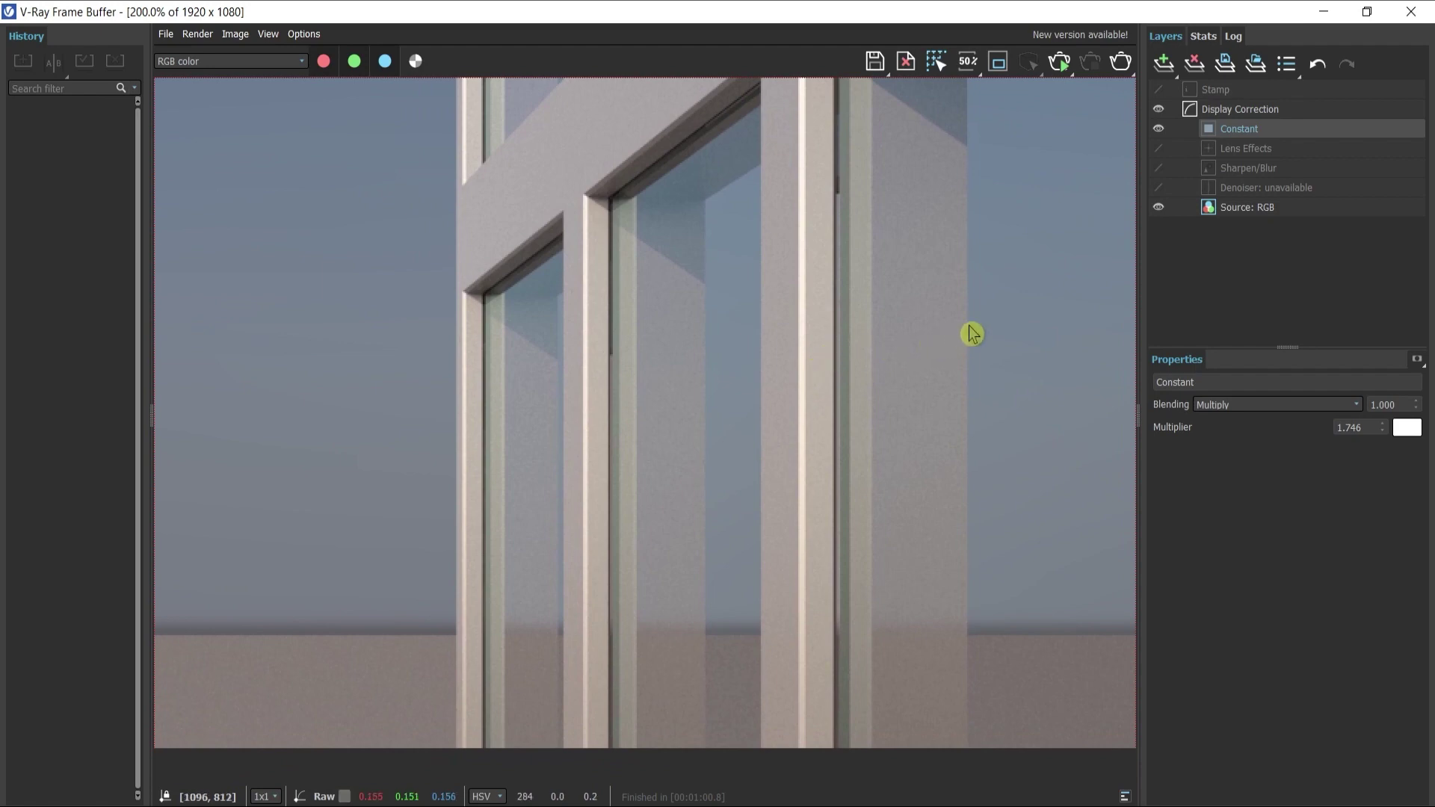